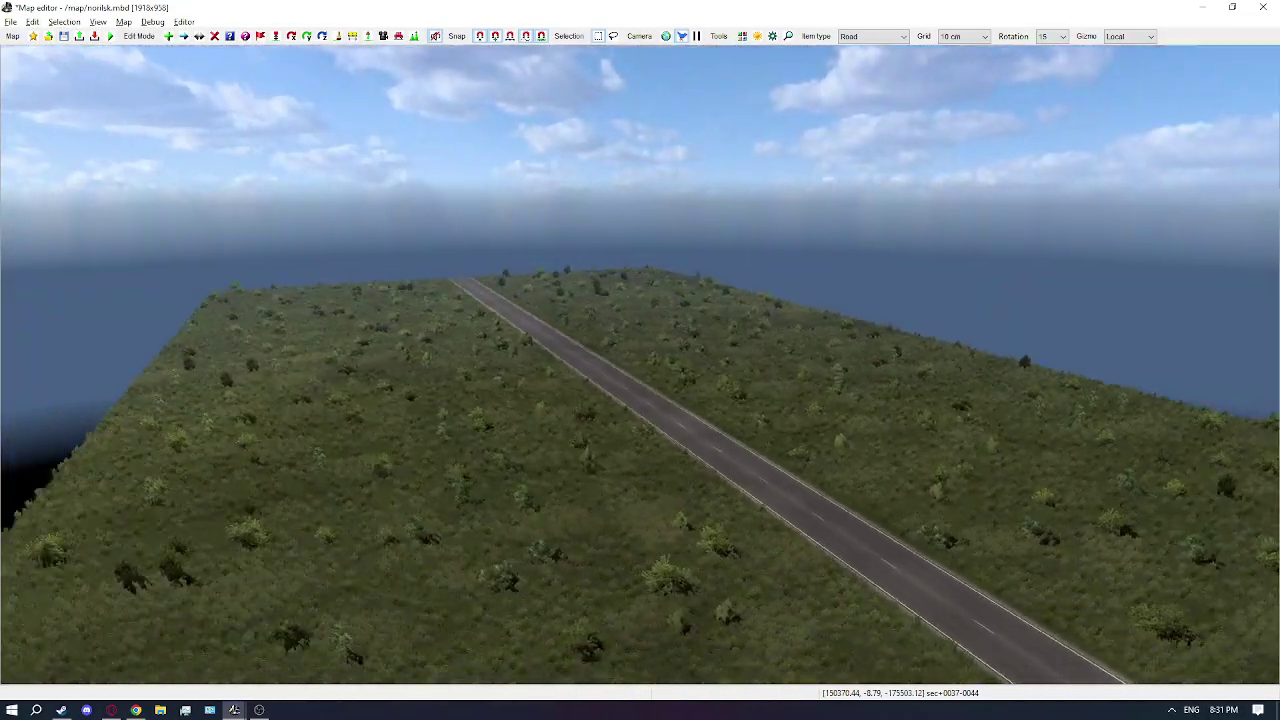
Set the item type to Bezier Patch
right_click_drag(749, 391, 747, 394)
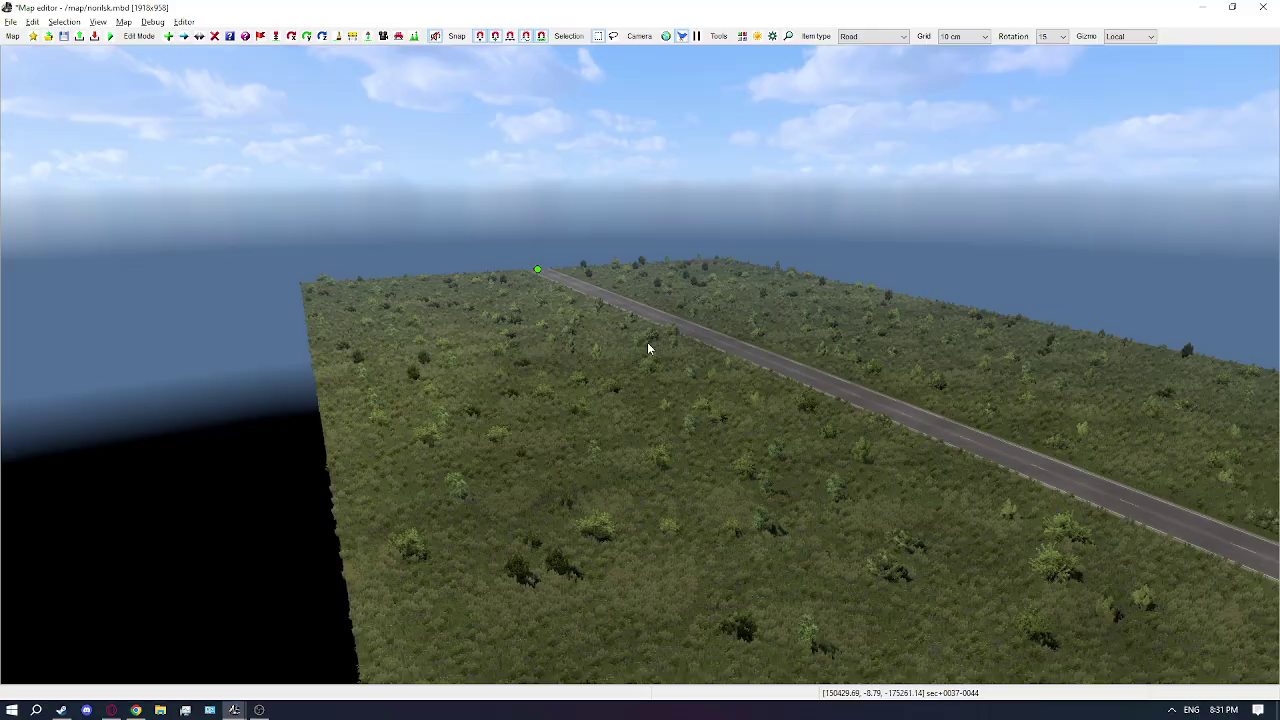
left_click(889, 39)
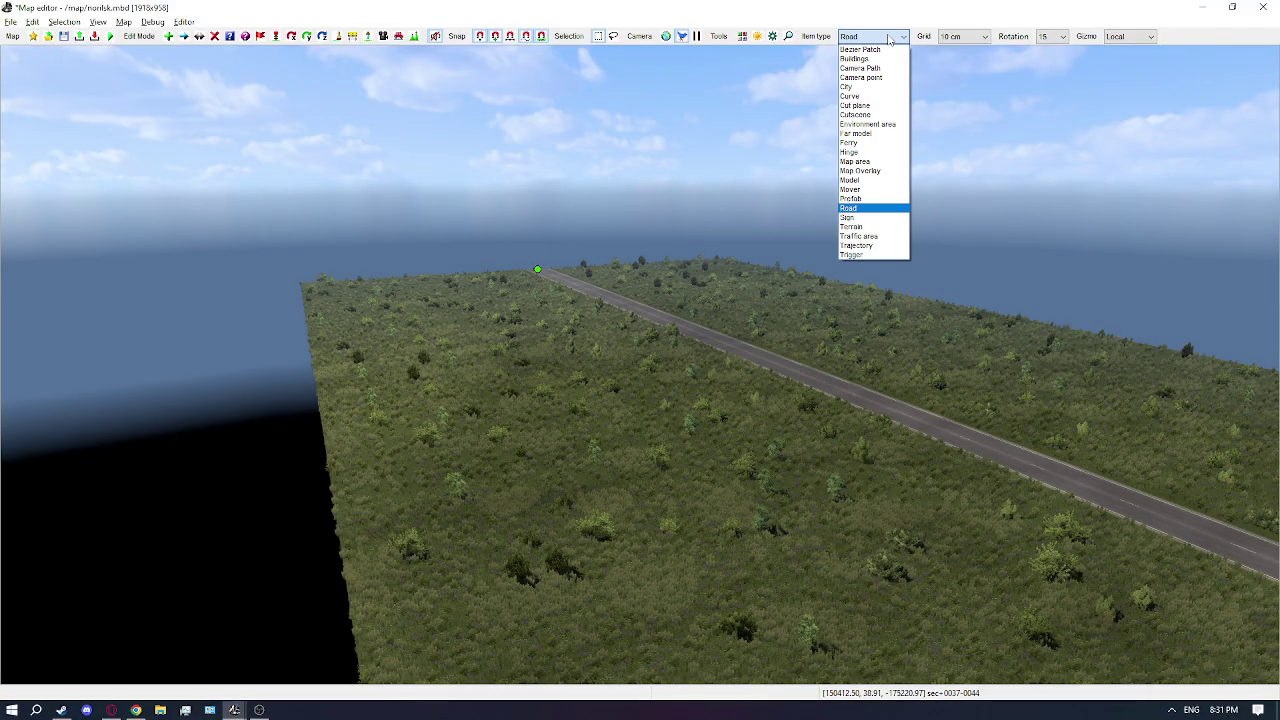
left_click(889, 41)
Place a Bezier patch at the terrain corner beside the far end of the road
key("w")
right_click_drag(657, 262, 740, 372)
key("a")
key("w")
key("w")
key("w")
key("w")
key("s")
key("w")
key("s")
key("a")
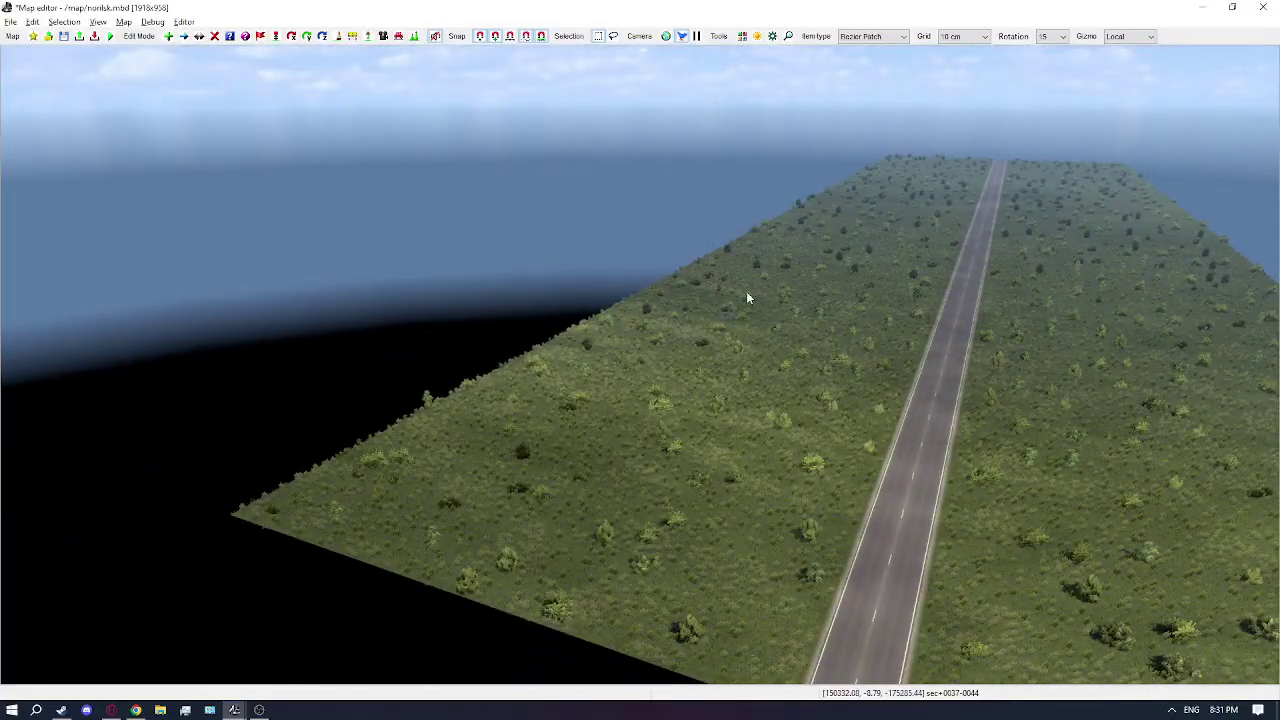
right_click_drag(746, 297, 440, 330)
key("w")
key("s")
key("w")
key("s")
key("s")
key("w")
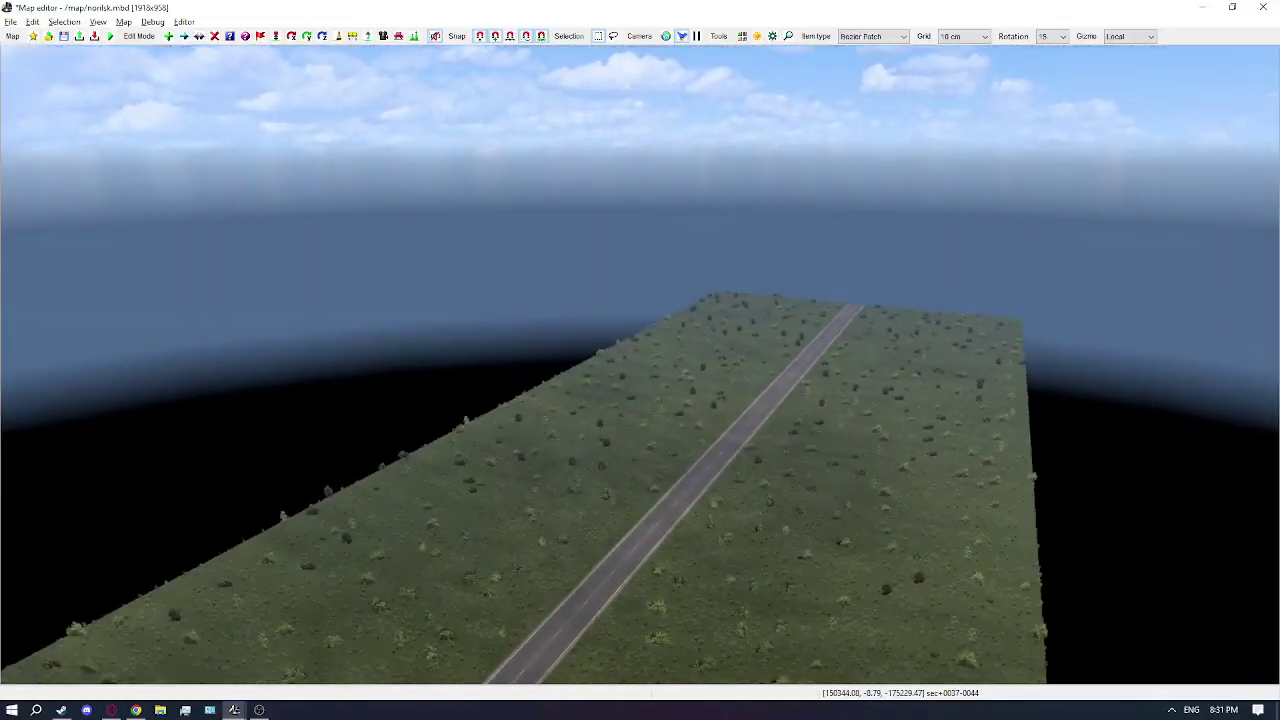
right_click_drag(668, 334, 726, 328)
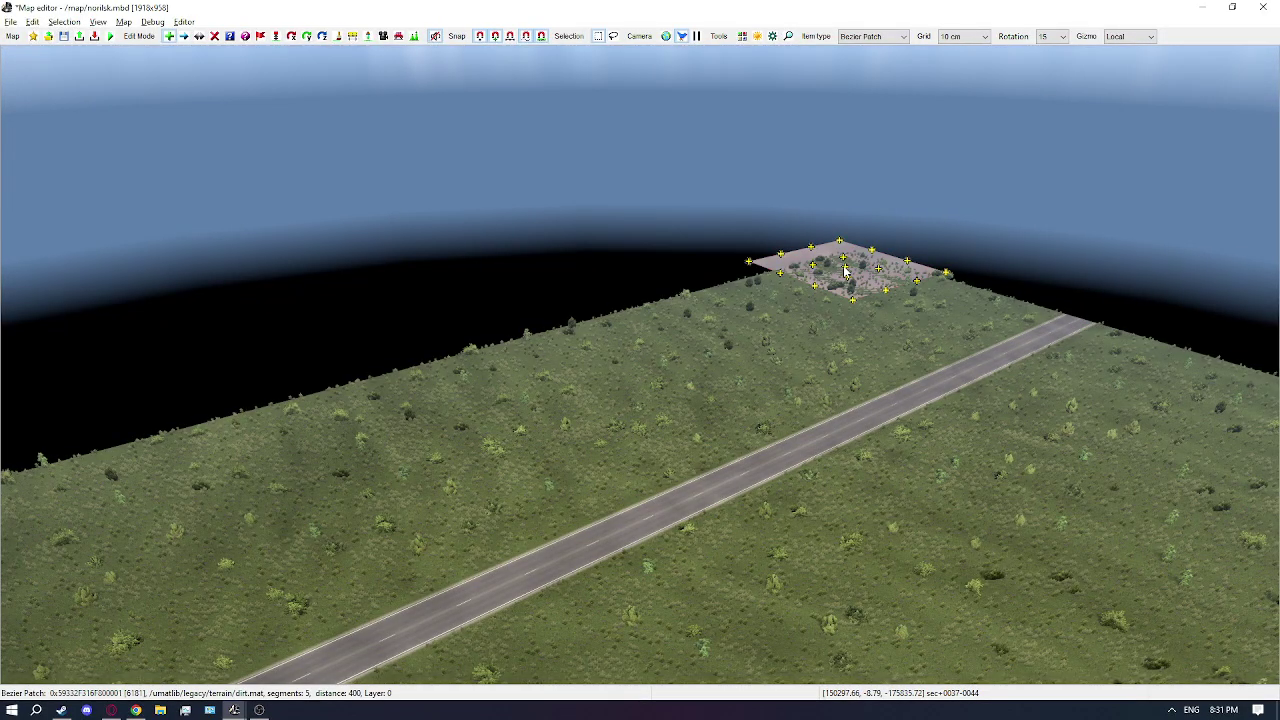
Open the new Bezier patch's properties and raise its X and Y scale to the maximum of 4
double_click(845, 270)
left_click_drag(344, 373, 436, 374)
left_click_drag(344, 407, 436, 408)
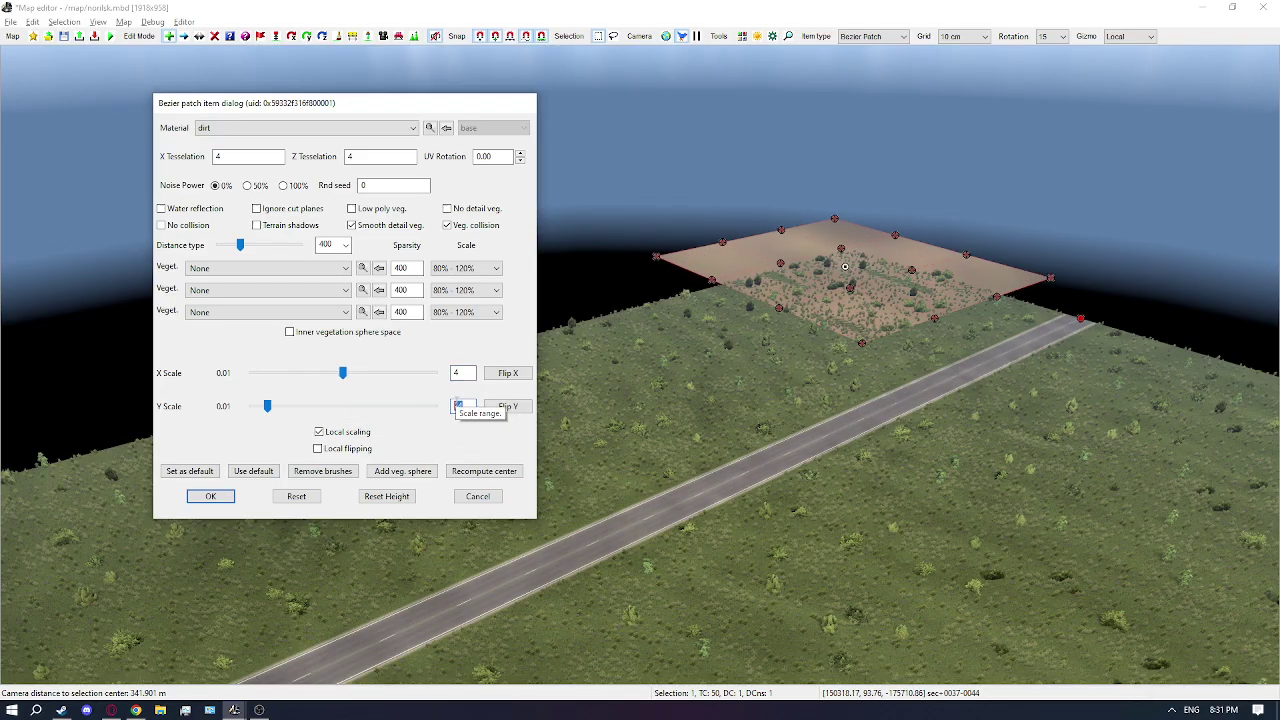
left_click_drag(346, 377, 440, 380)
left_click_drag(344, 408, 640, 417)
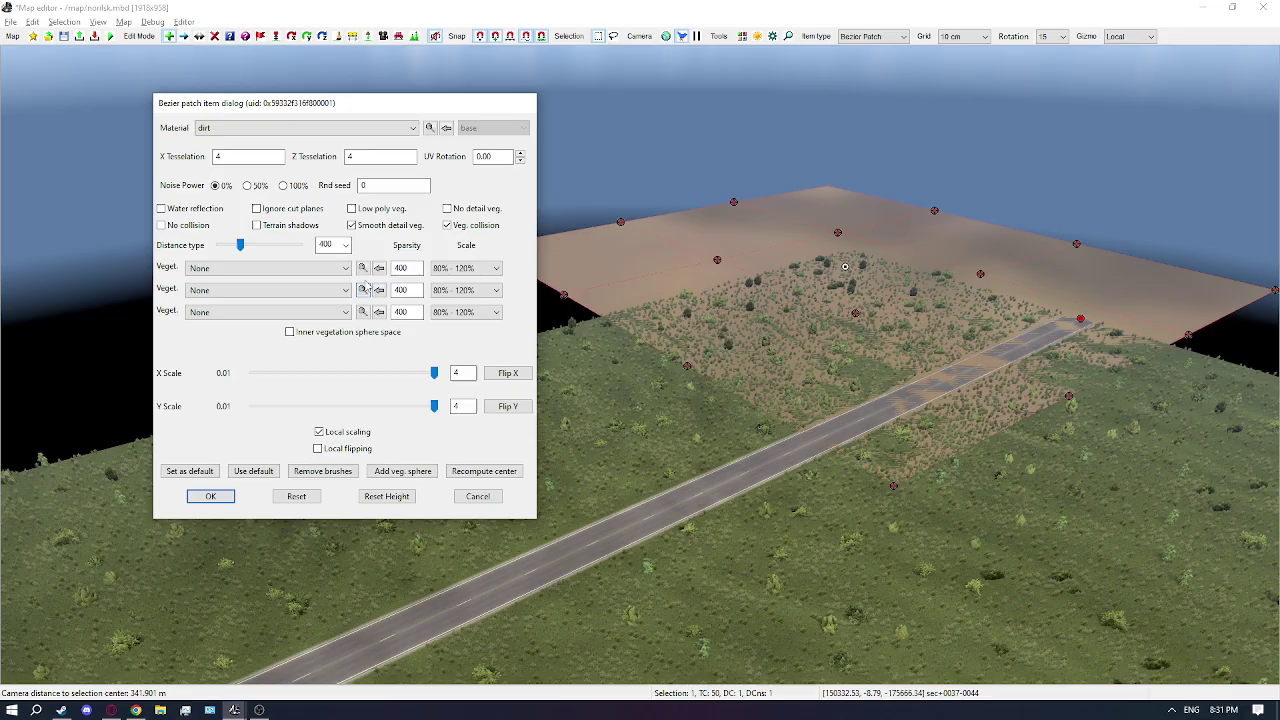
Browse the "grass" terrain materials for the patch and preview several dry, flowering and green variants
left_click(437, 127)
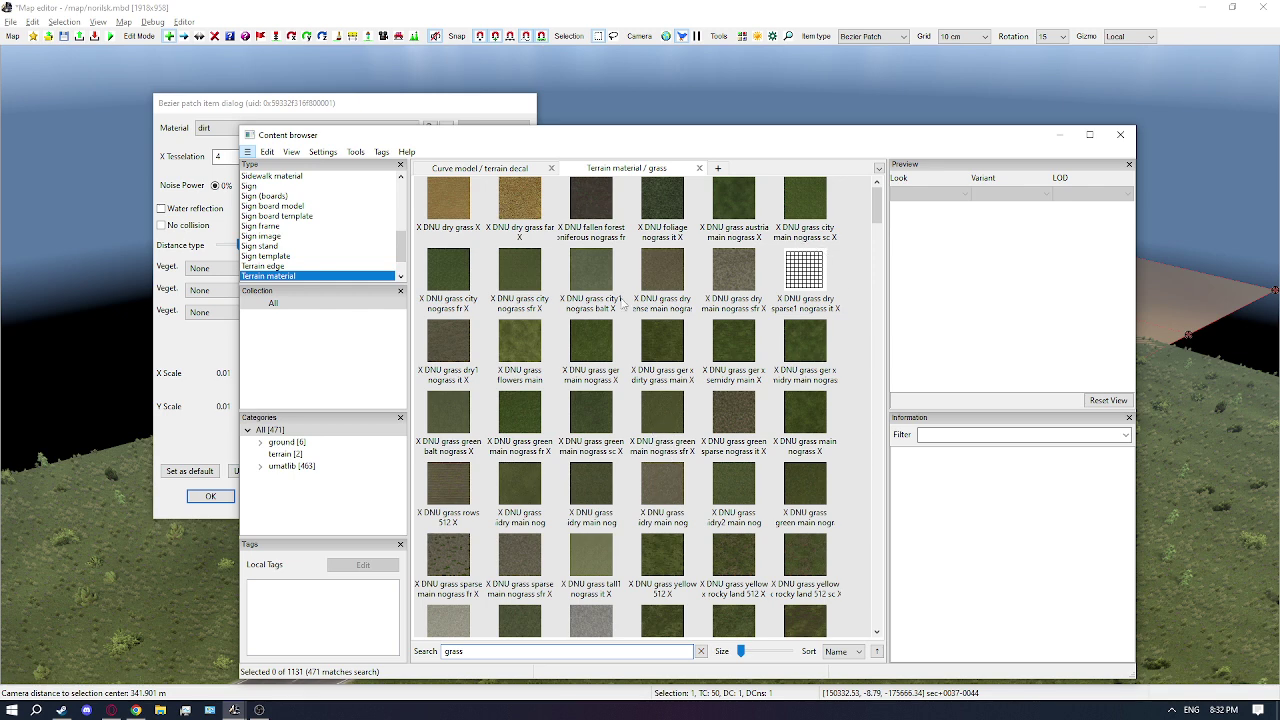
left_click(669, 406)
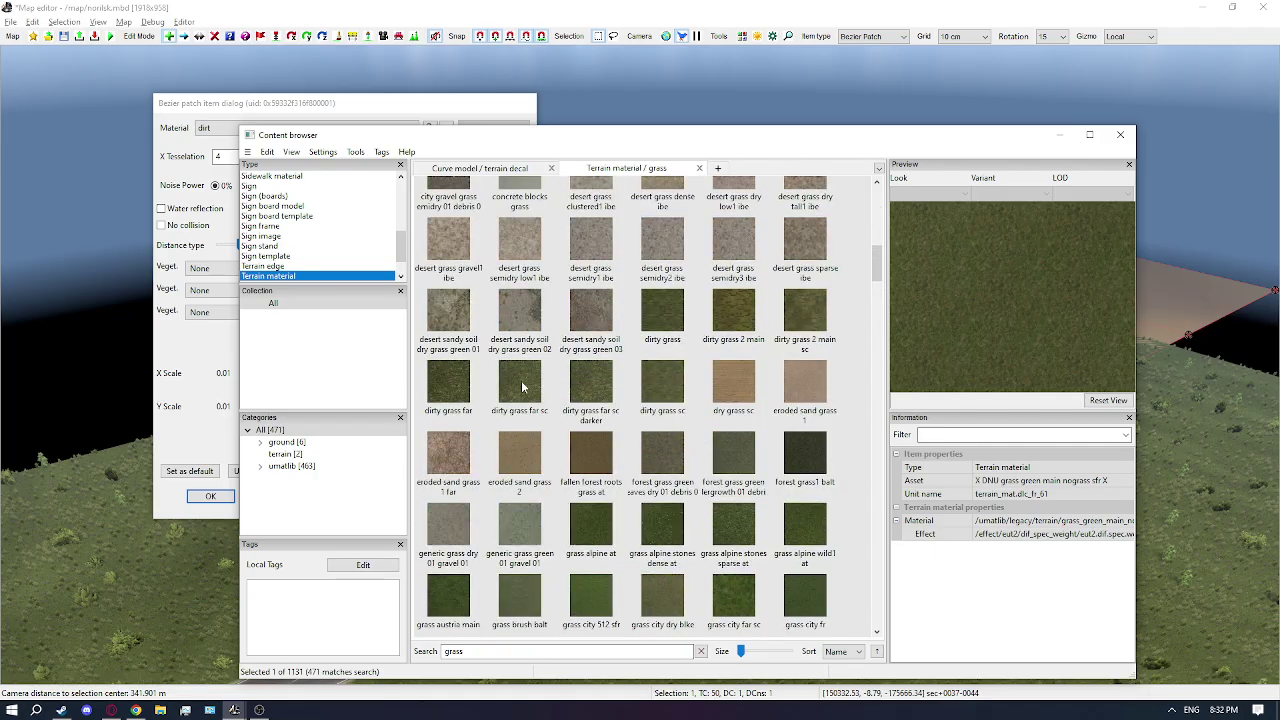
scroll(522, 388, "down", 5)
scroll(669, 485, "down", 5)
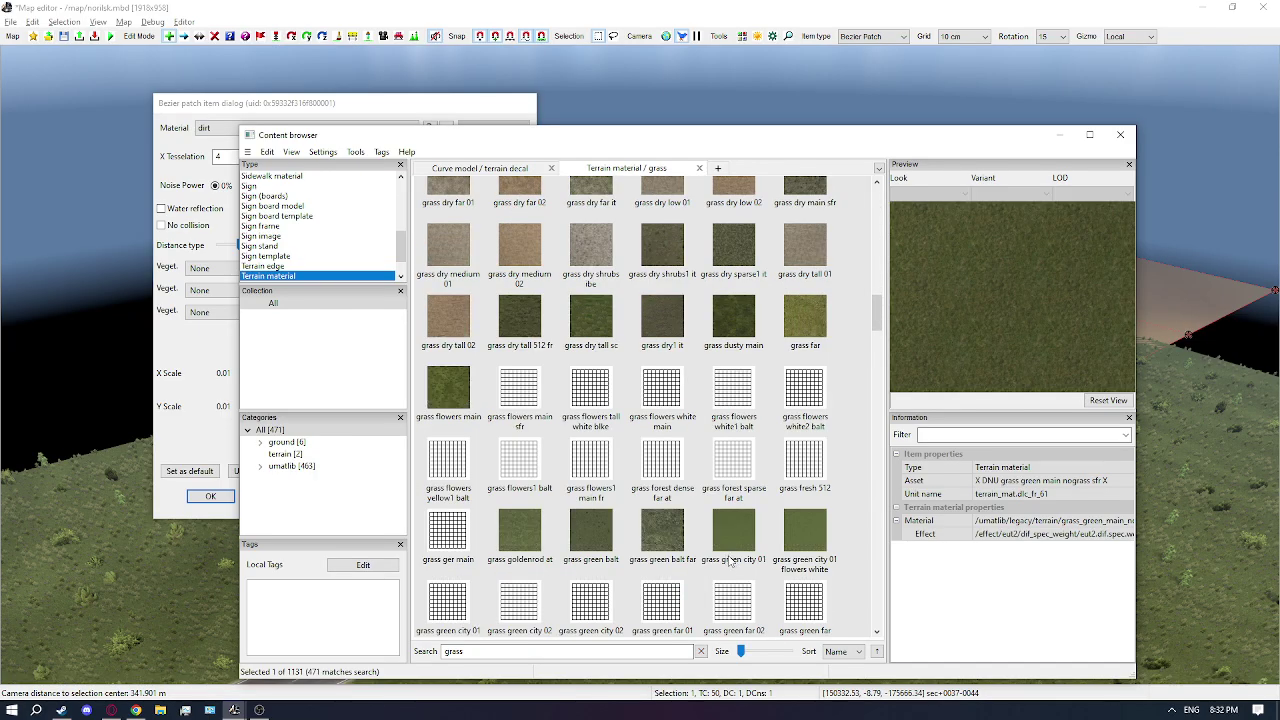
left_click(662, 245)
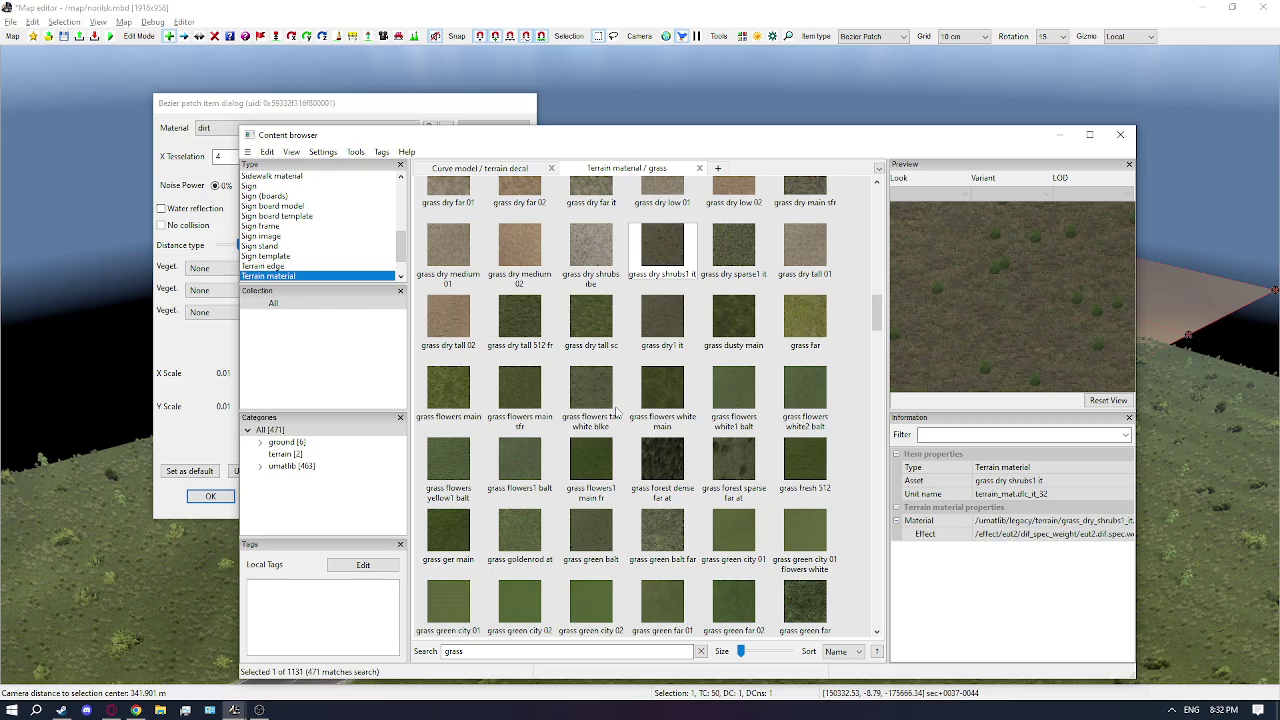
left_click(591, 389)
left_click(518, 394)
left_click(450, 393)
left_click(735, 402)
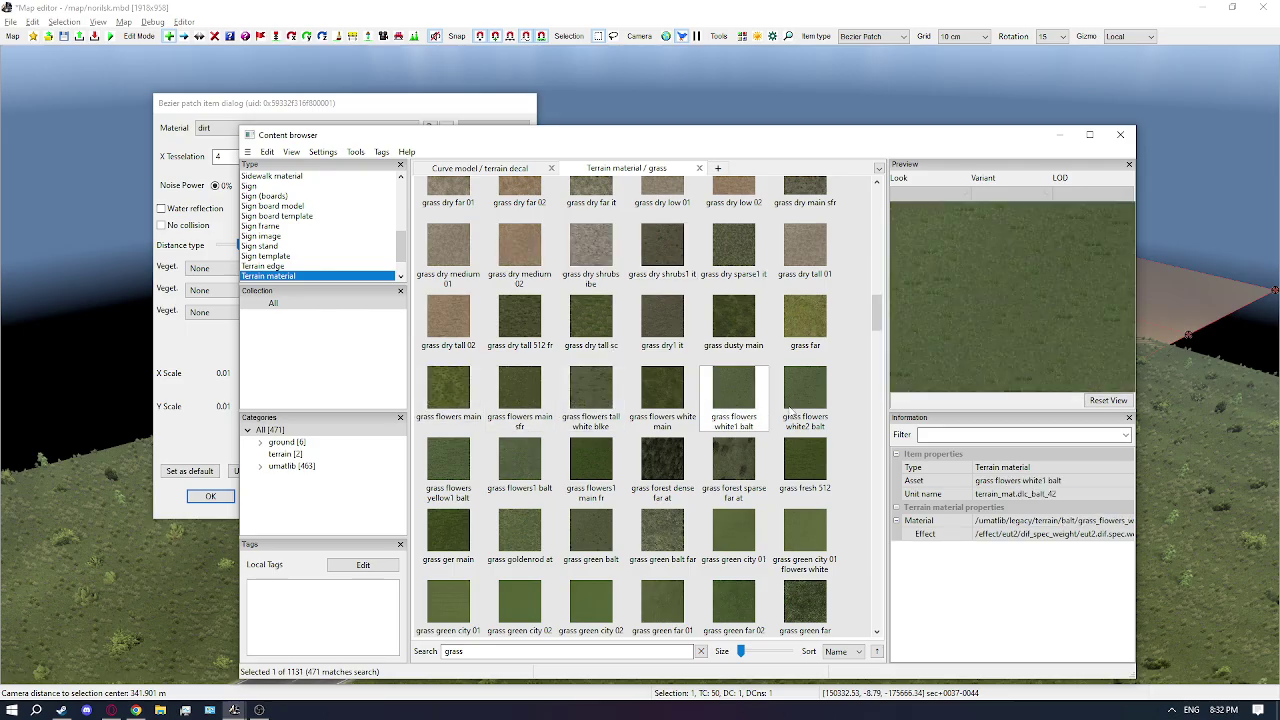
left_click_drag(996, 295, 985, 315)
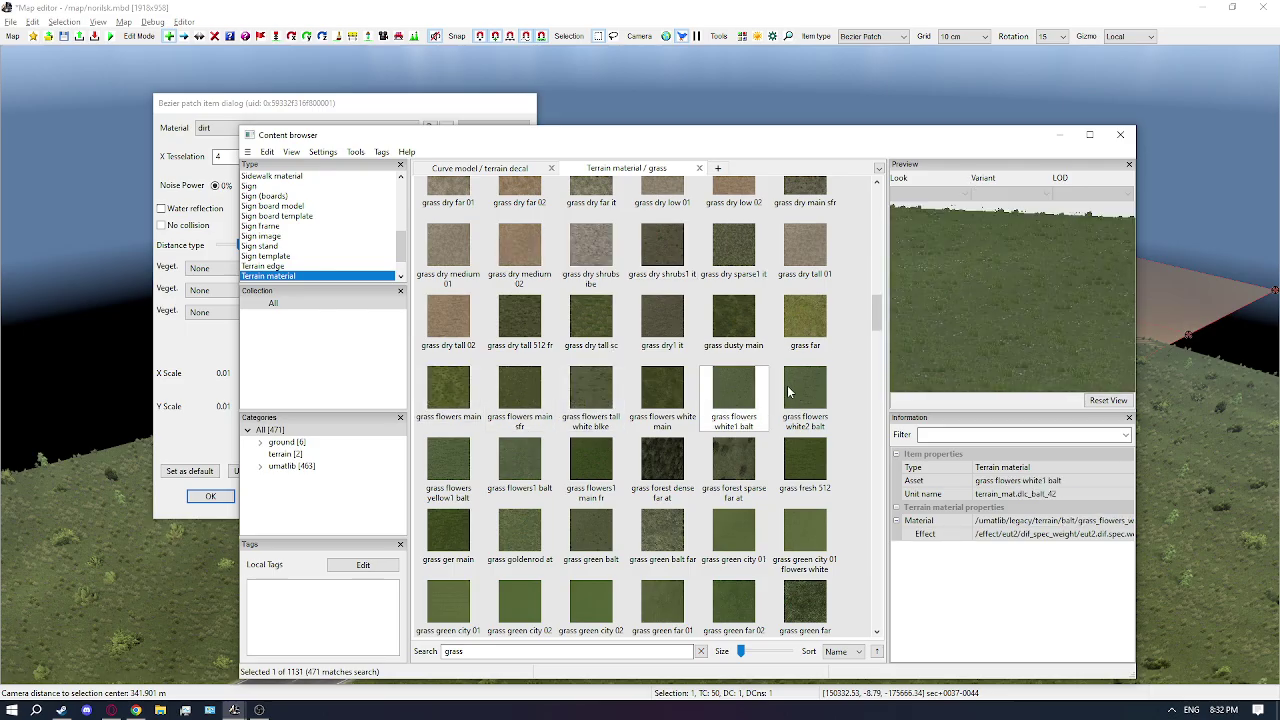
left_click(792, 391)
left_click_drag(951, 260, 971, 325)
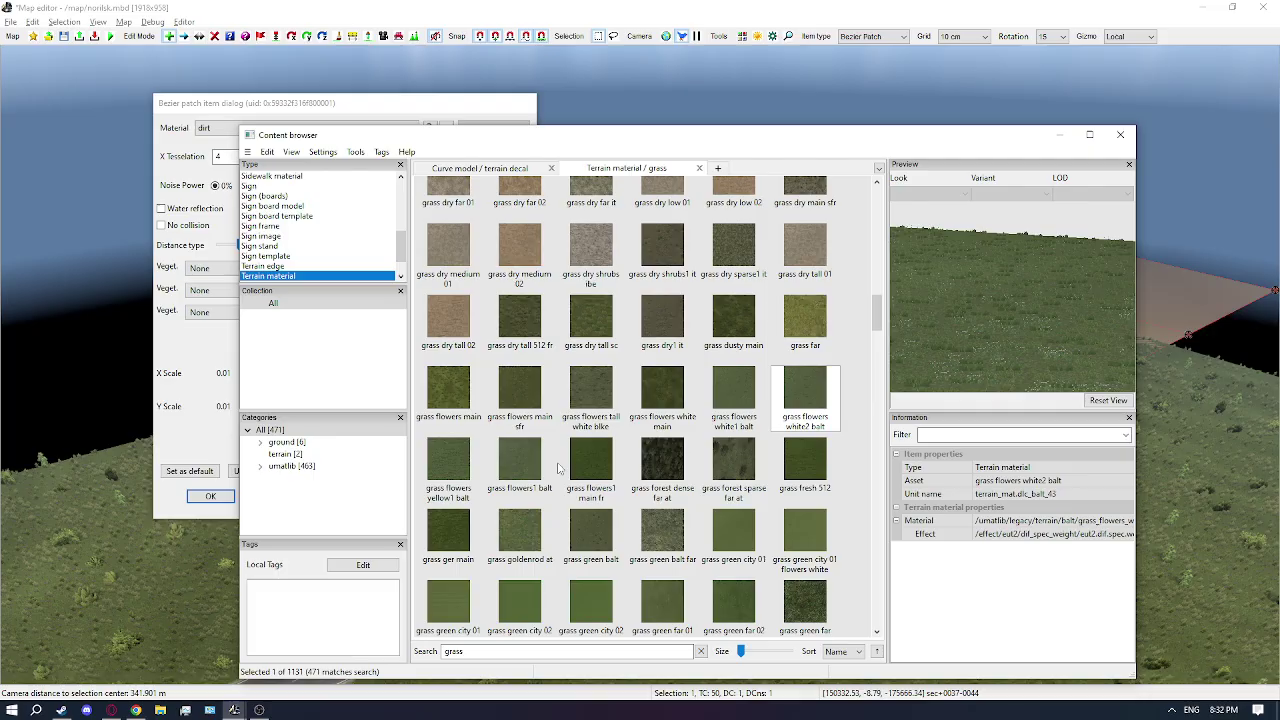
left_click(732, 530)
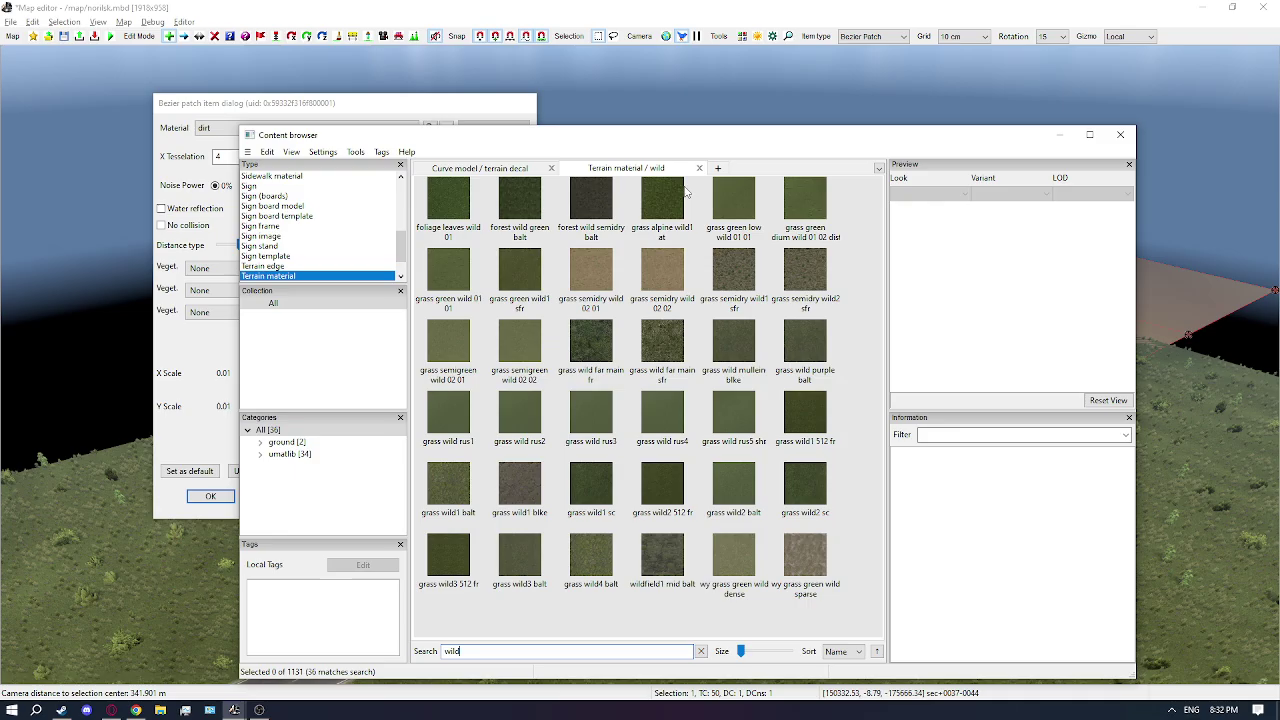
Search the terrain materials for "wild" and compare the wild grass variants in the preview
left_click(784, 198)
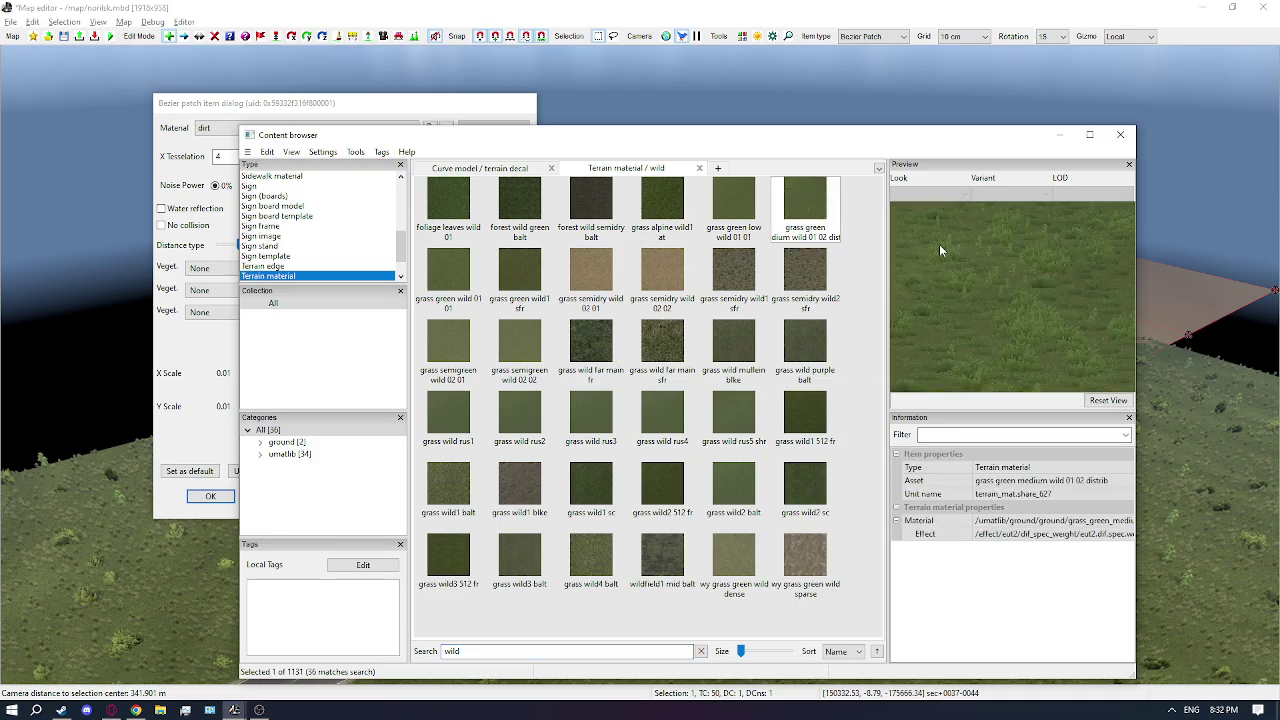
key("Left")
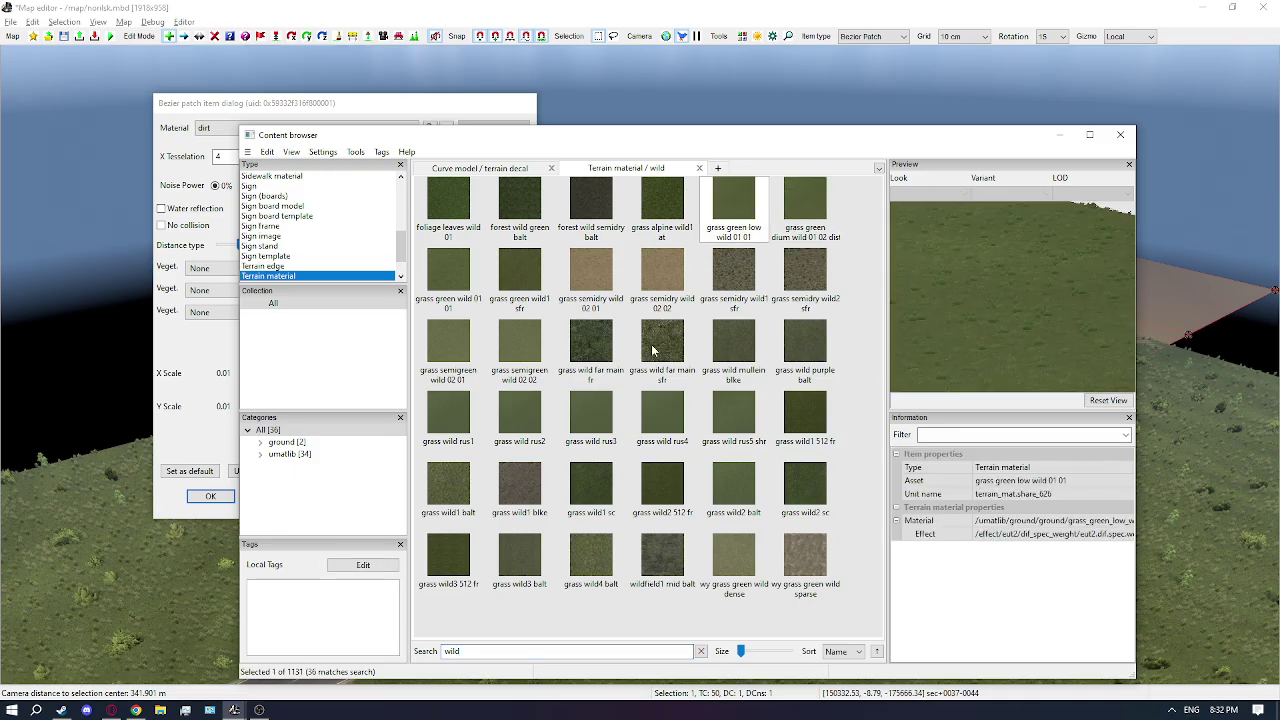
left_click(690, 425)
mouse_move(1000, 289)
left_mouse_down()
mouse_move(946, 309)
mouse_move(992, 290)
left_mouse_up()
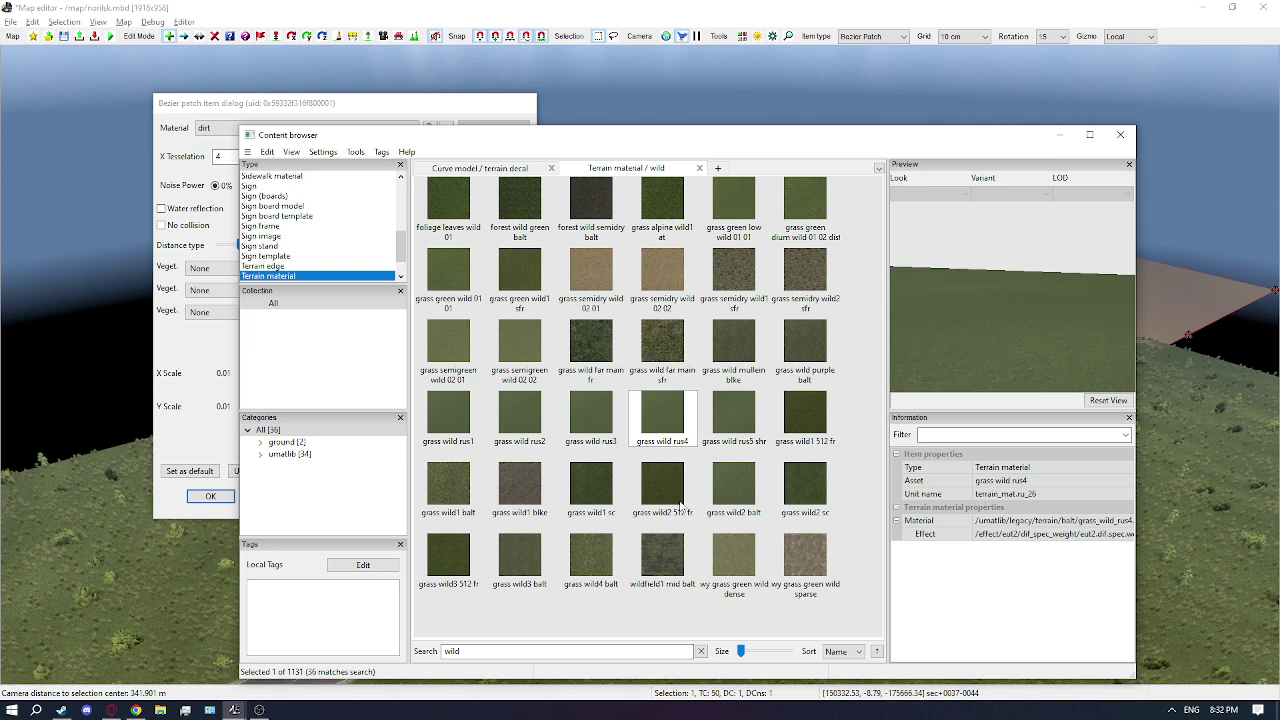
left_click(602, 567)
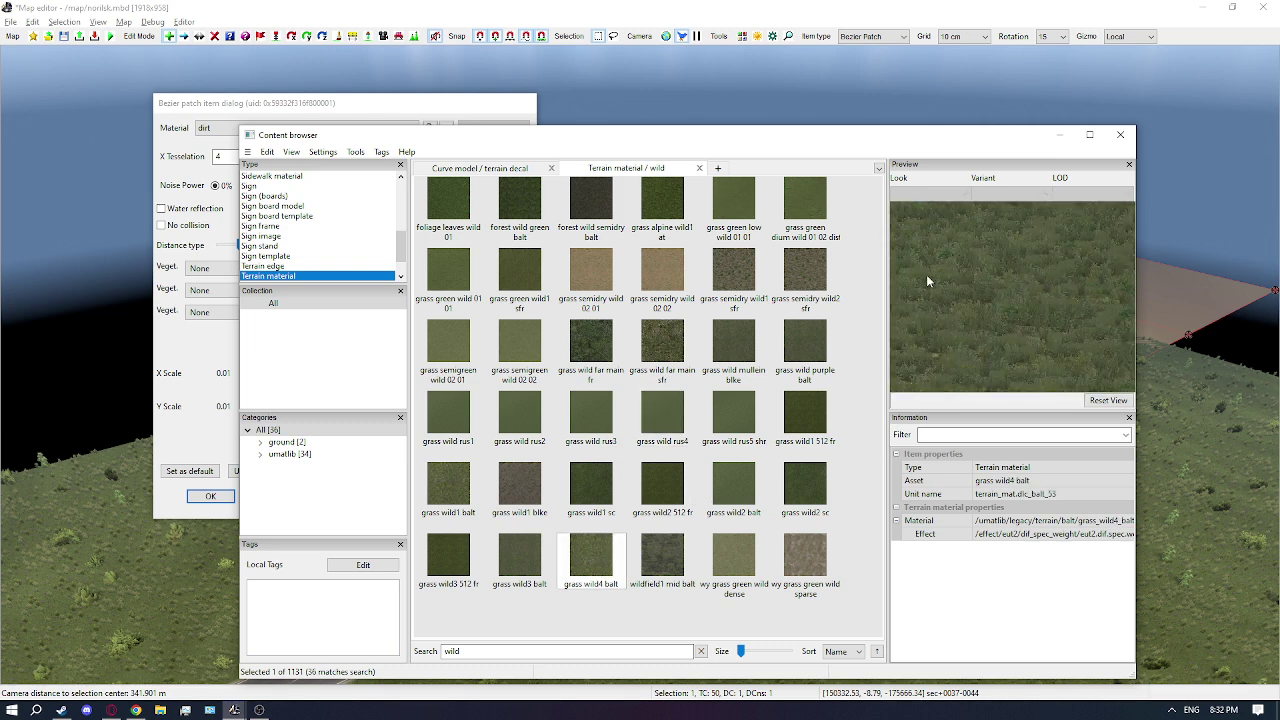
left_click(745, 490)
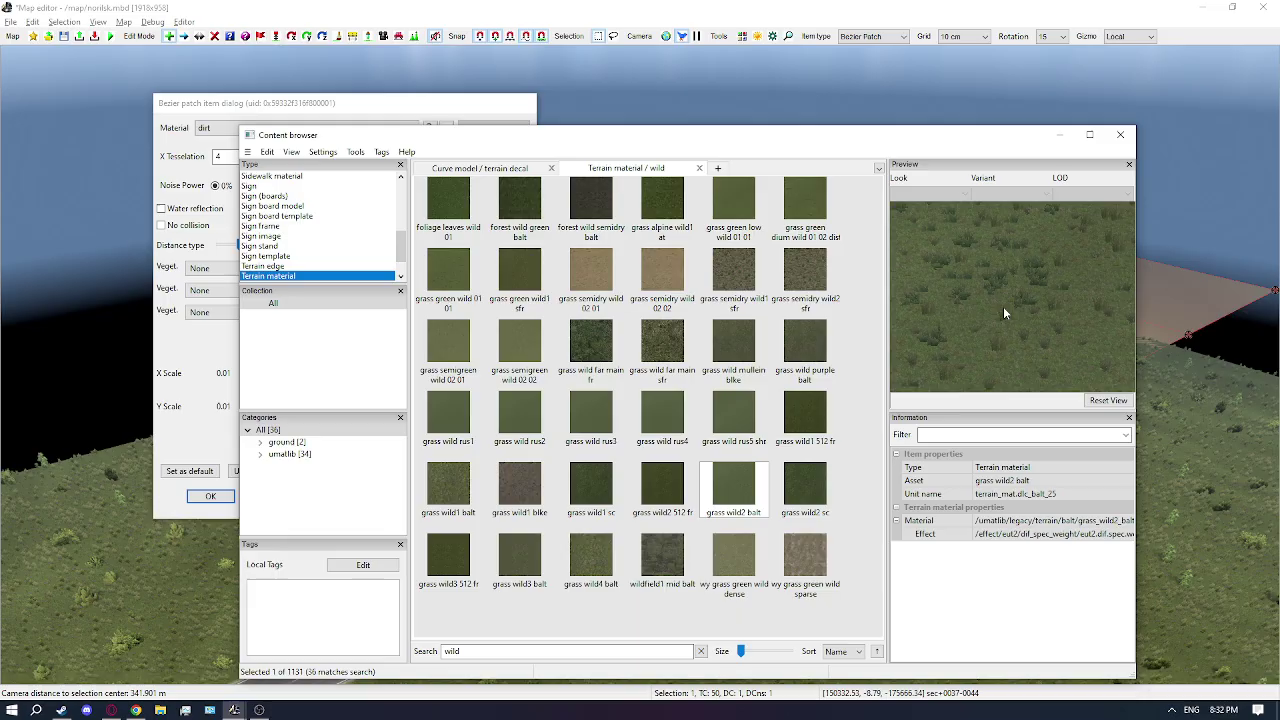
left_click(575, 487)
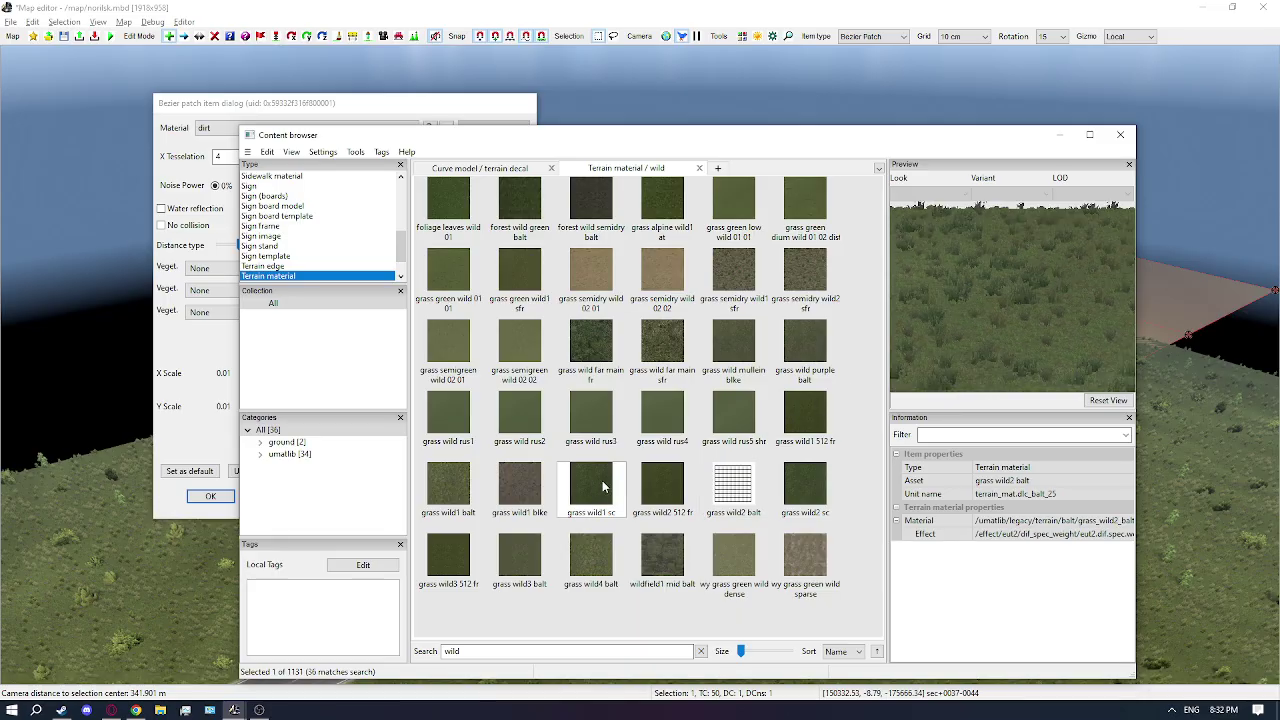
left_click(448, 485)
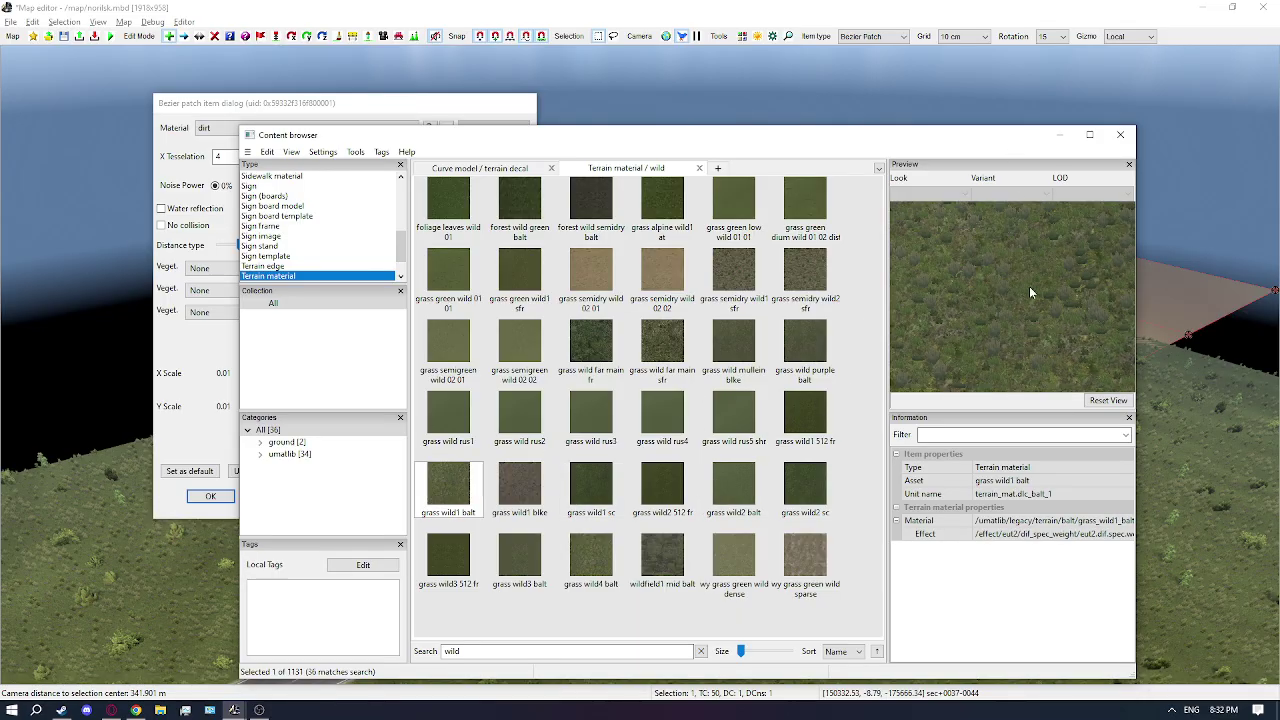
left_click_drag(1029, 286, 1014, 224)
left_click_drag(979, 300, 1026, 295)
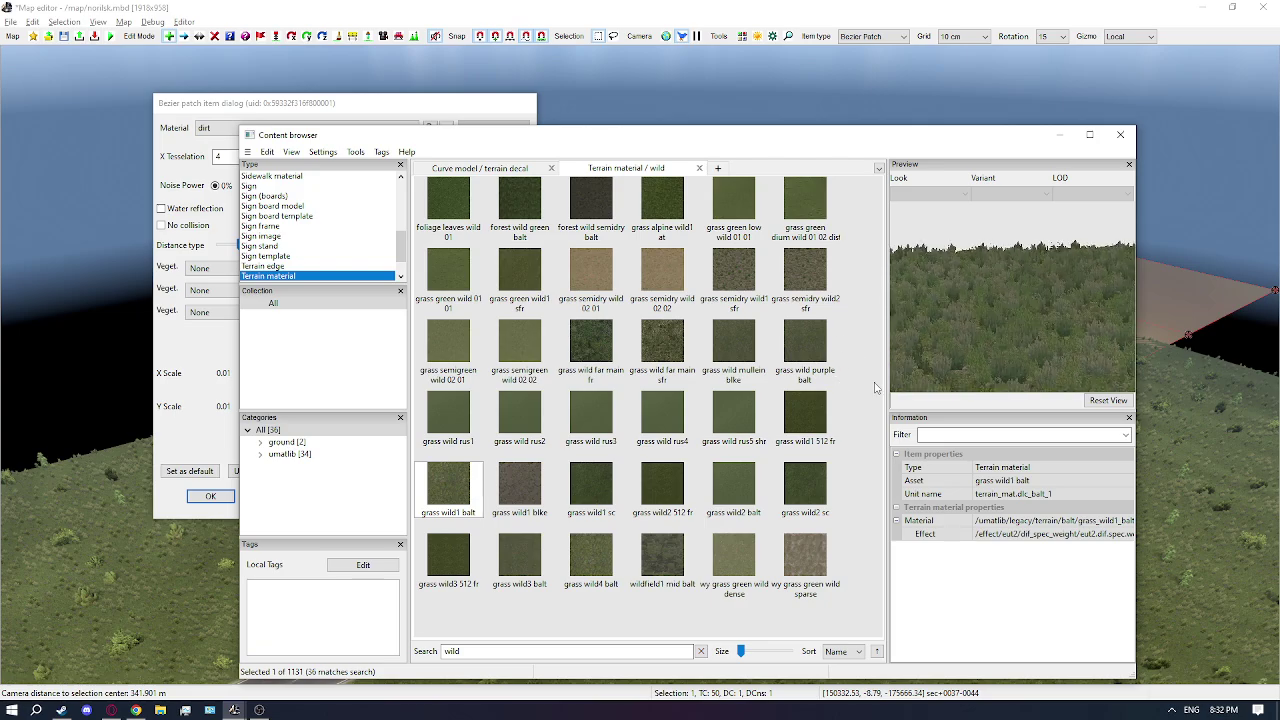
Assign the grass wild2 balt material to the Bezier patch and move the patch clear of the road terrain
left_click(750, 478)
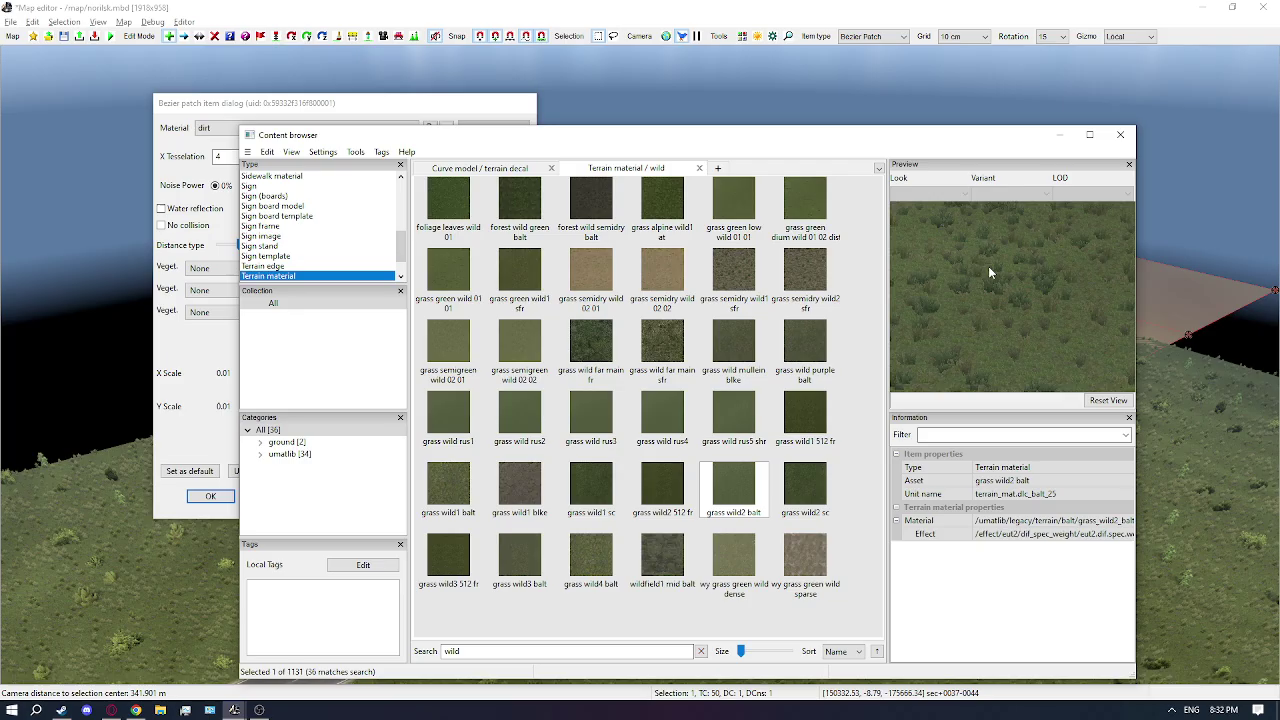
left_click_drag(989, 268, 969, 228)
double_click(750, 486)
left_click(1059, 139)
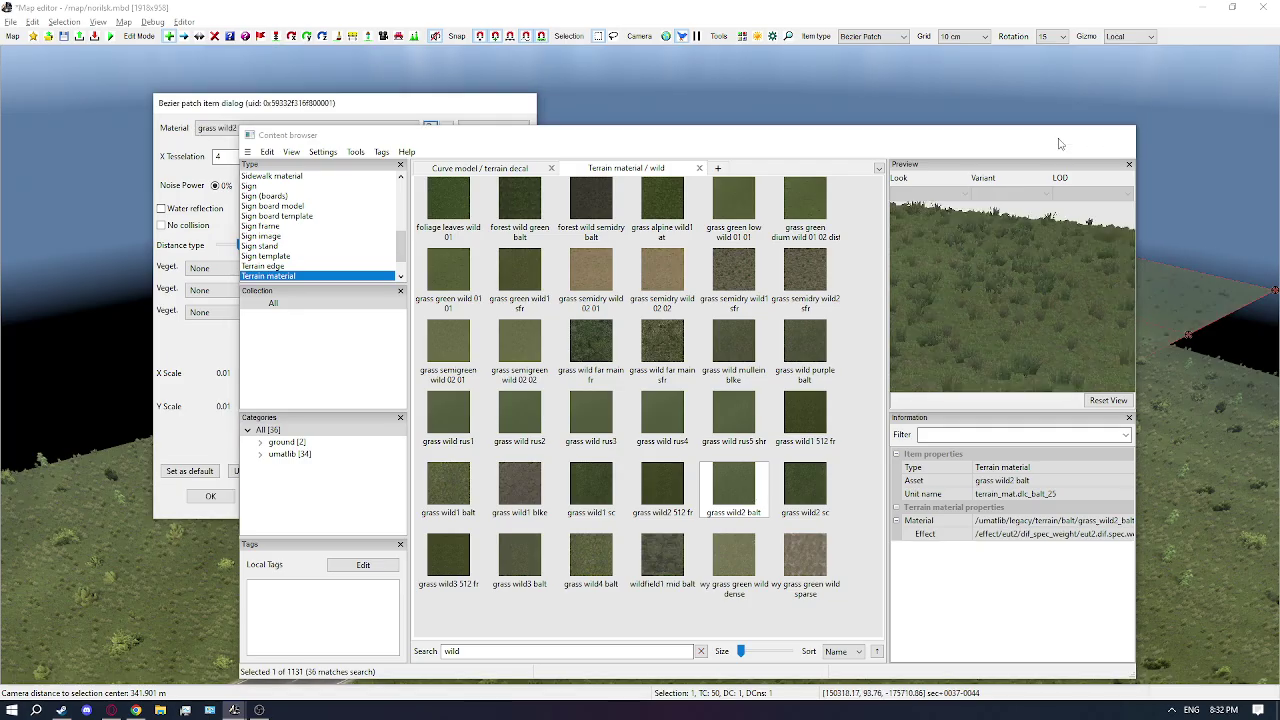
left_click(210, 497)
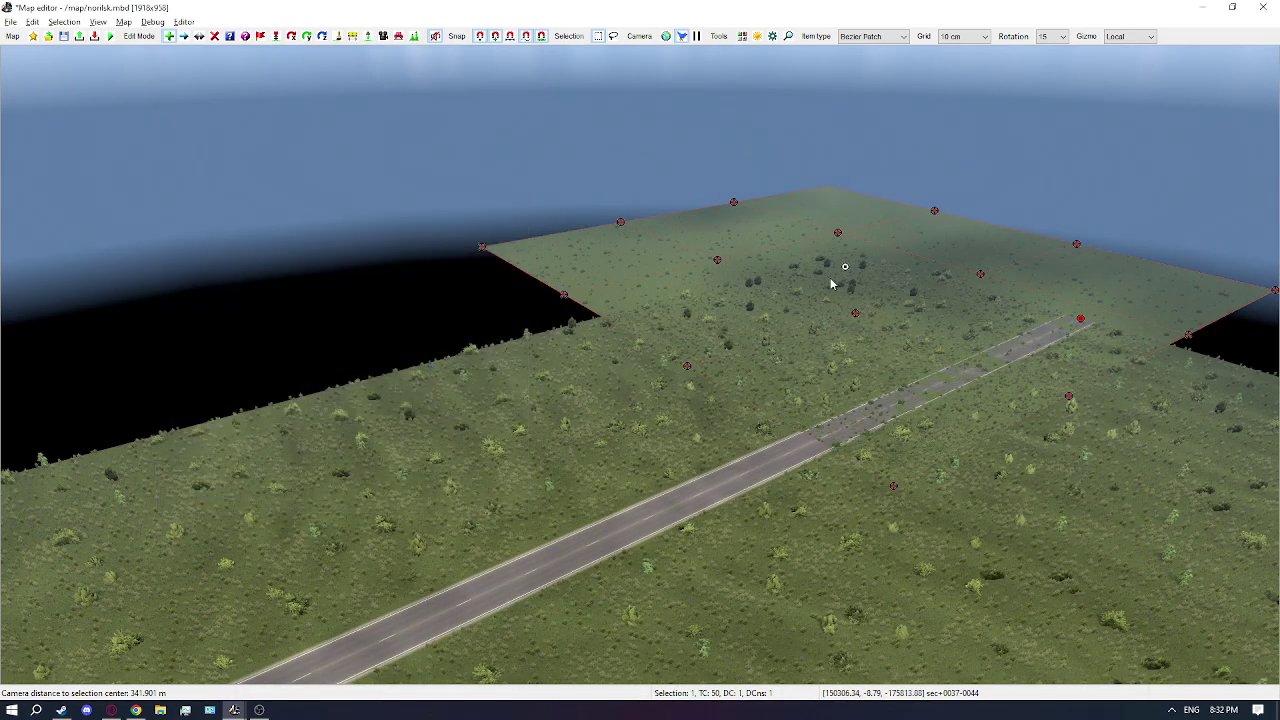
left_click_drag(833, 280, 496, 247)
right_click_drag(556, 284, 556, 284)
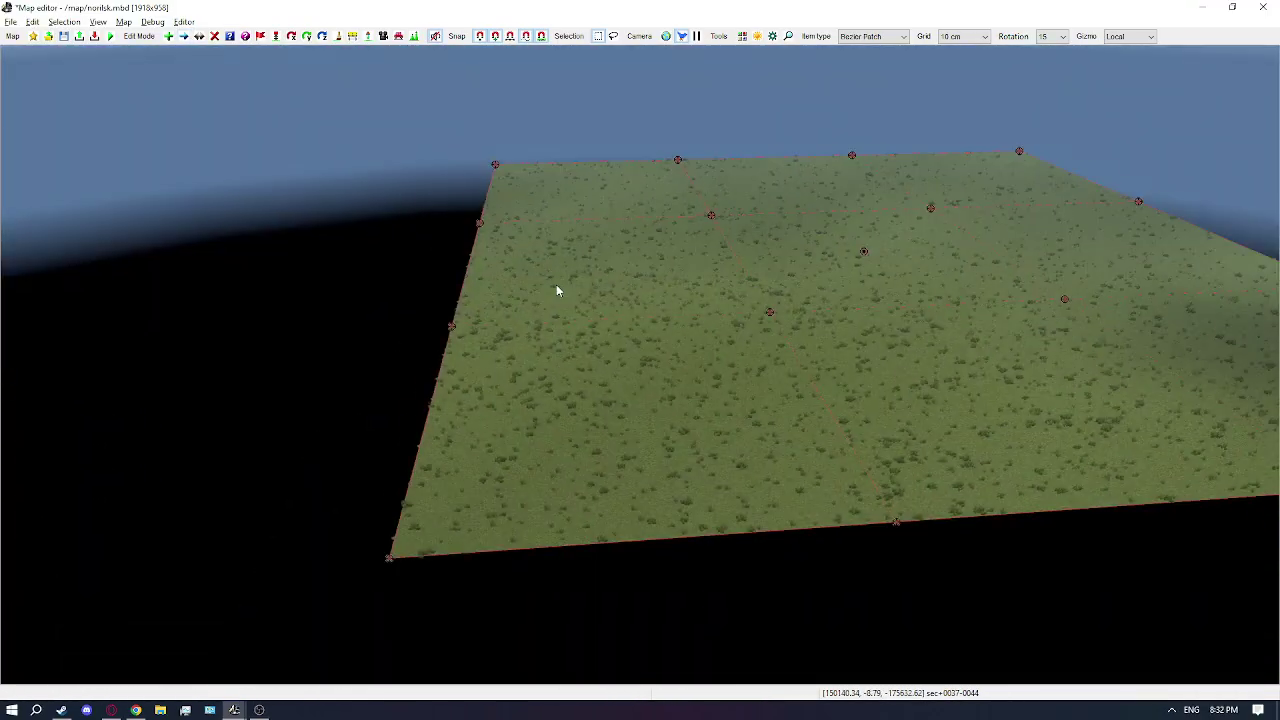
Open the terrain brush settings and look through the "dirt" brush materials
key("b")
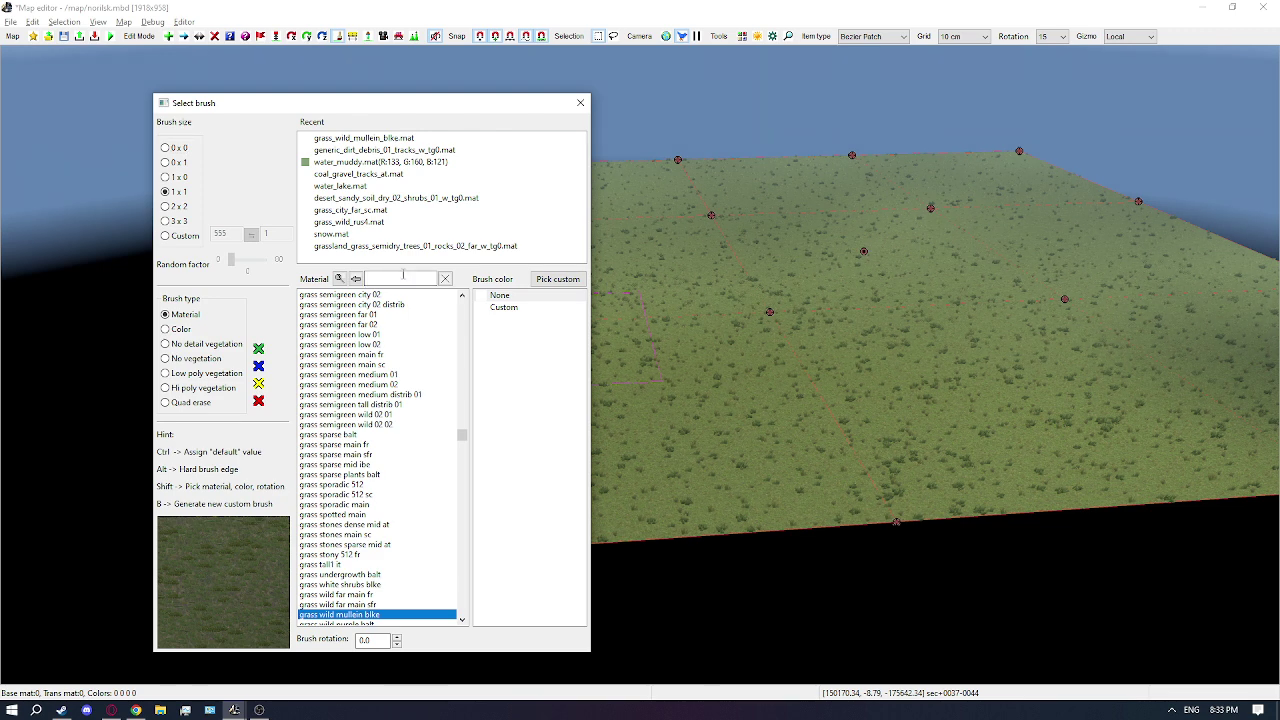
type("dirt")
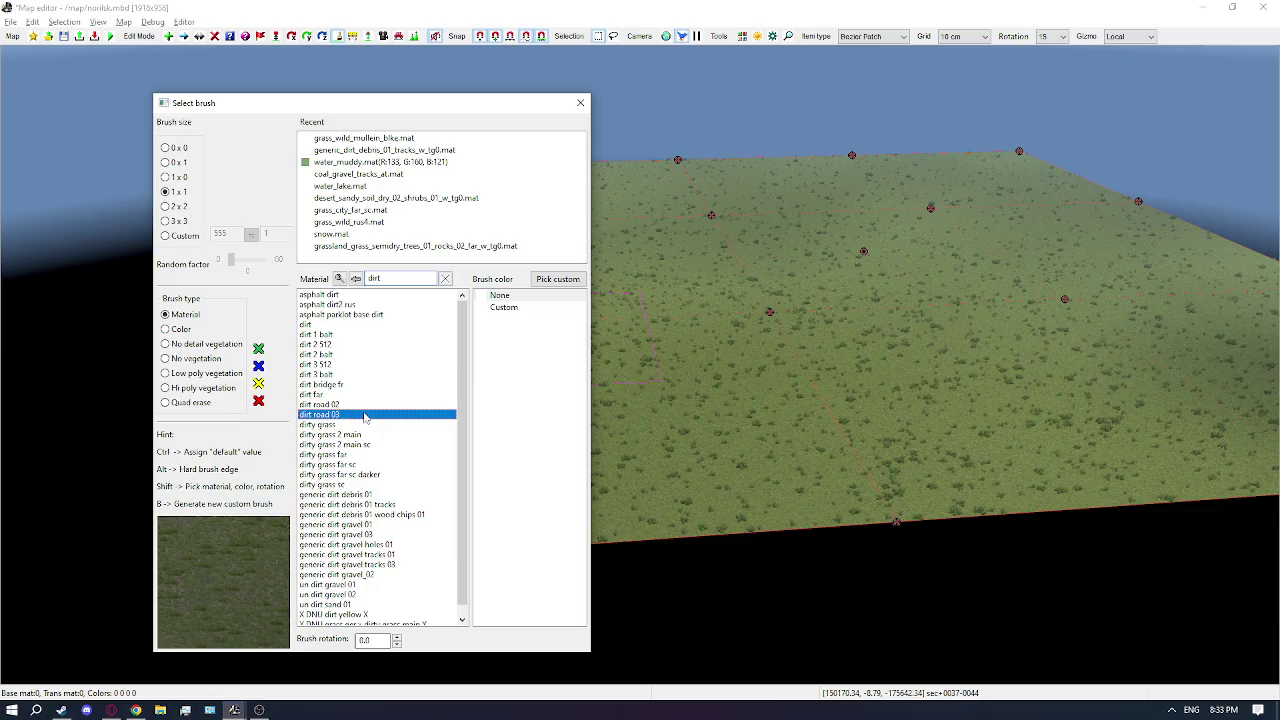
key("Down")
key("Down")
key("Down")
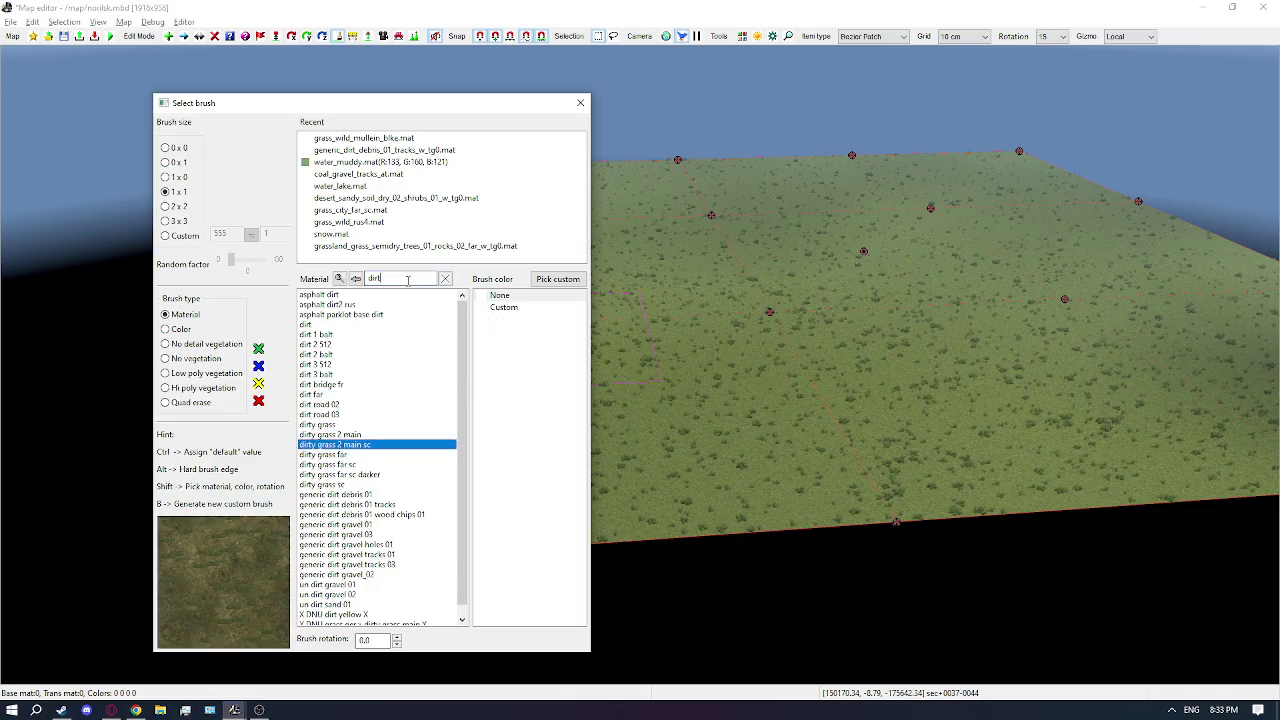
Search the brush materials for "rock" and choose grassland grass semidry trees 01 rocks 01 mid
type("rock")
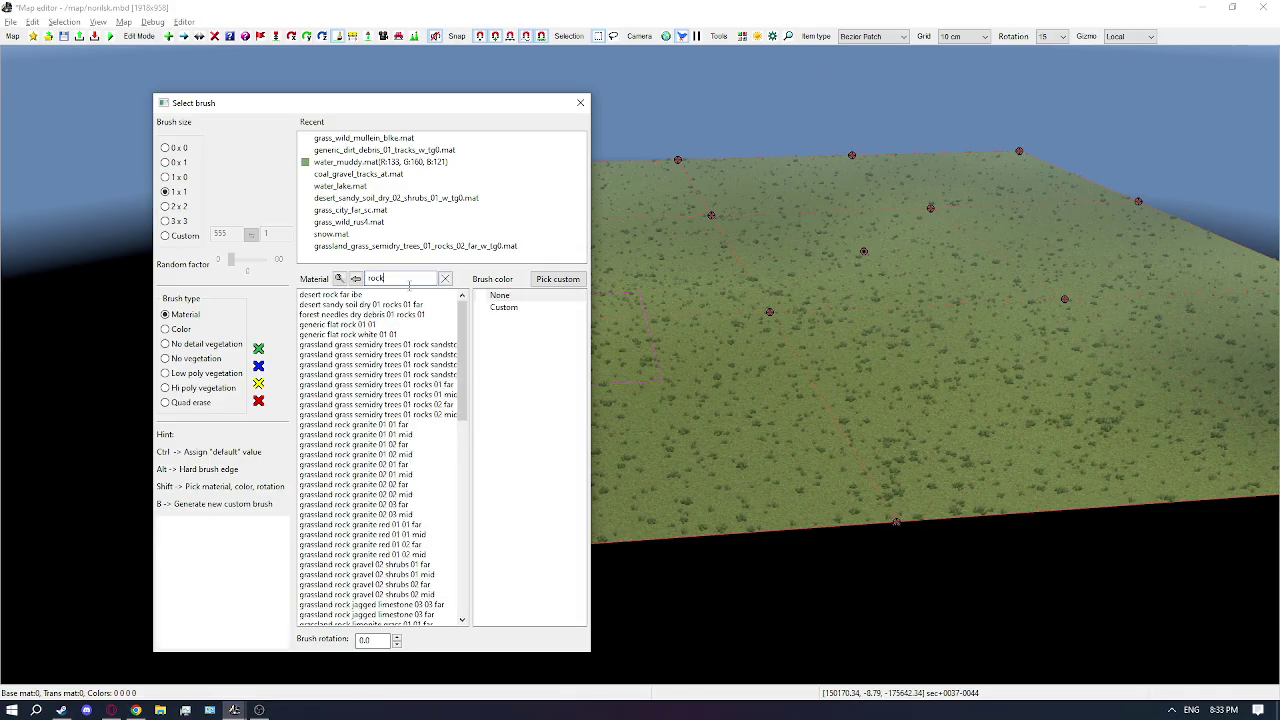
key("Down")
key("Down")
key("Down")
key("Down")
key("Down")
key("Down")
key("Down")
key("Down")
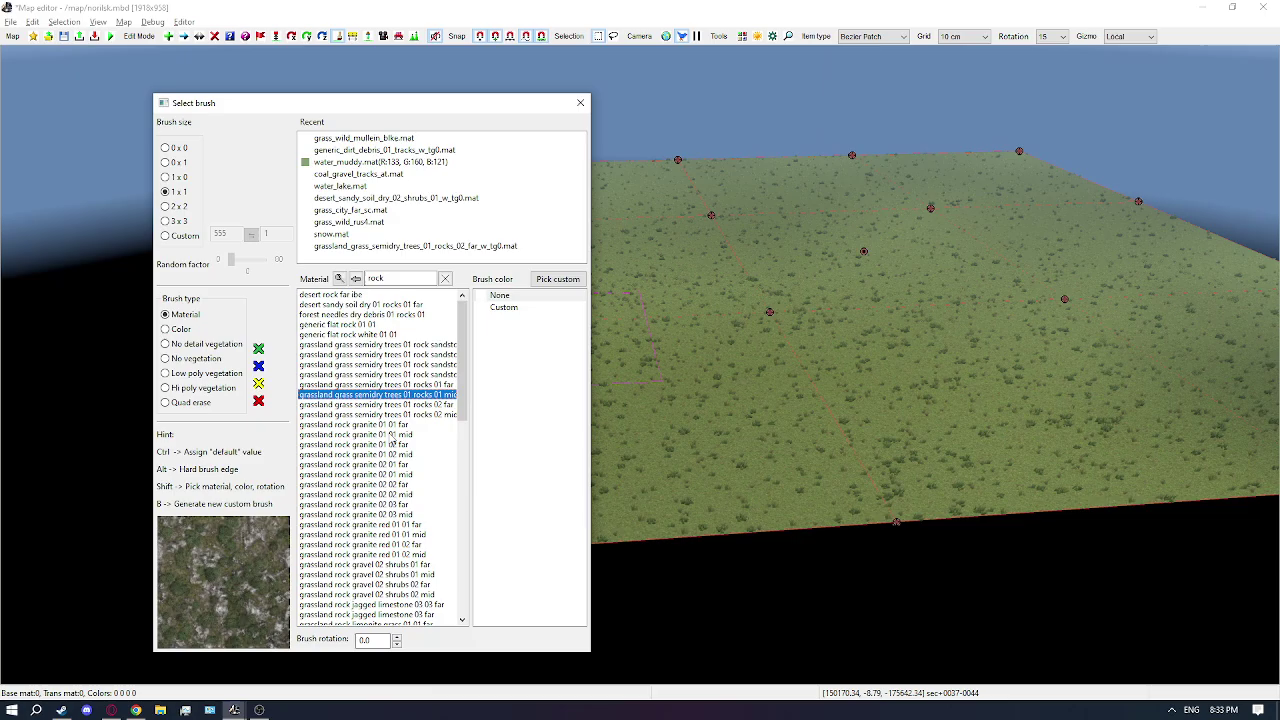
Paint several separate rocky areas on the Bezier patch with the 1 x 1 material brush, undoing misplaced strokes
left_click(744, 323)
key("ctrl+z")
left_click(1017, 181)
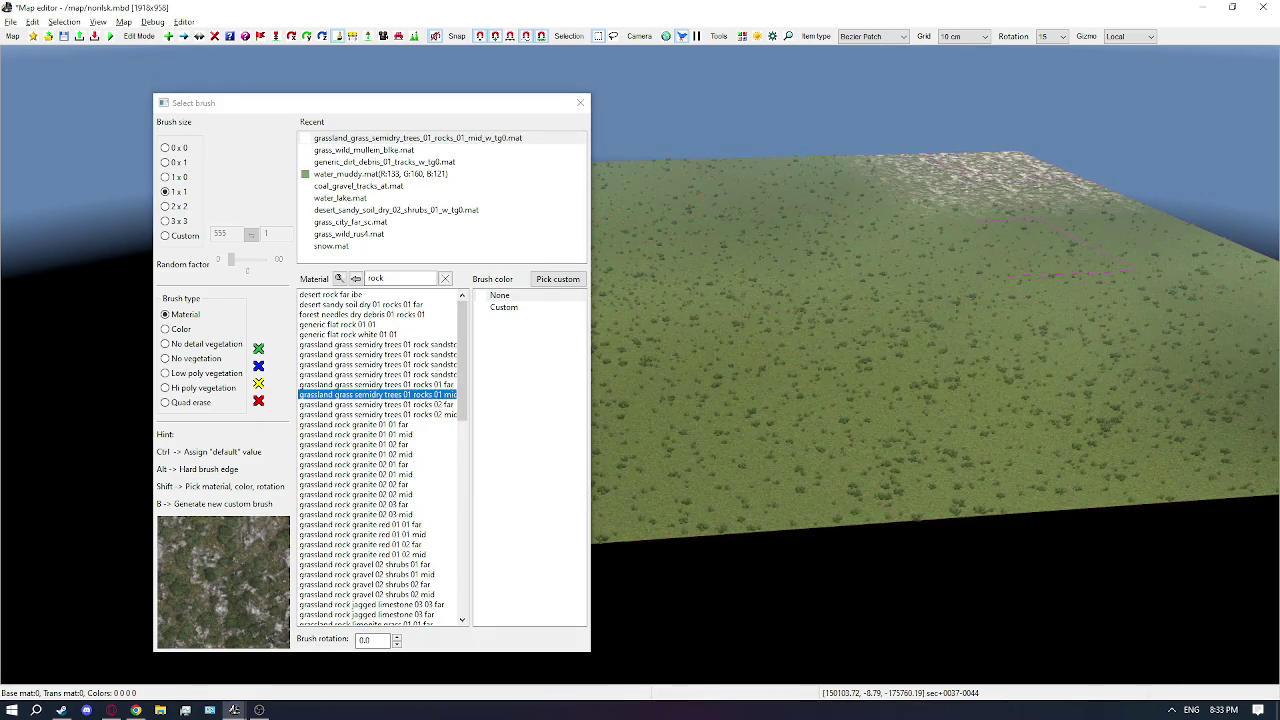
middle_click_drag(1017, 181, 655, 376)
left_click(656, 377)
key("ctrl+z")
left_click(750, 237)
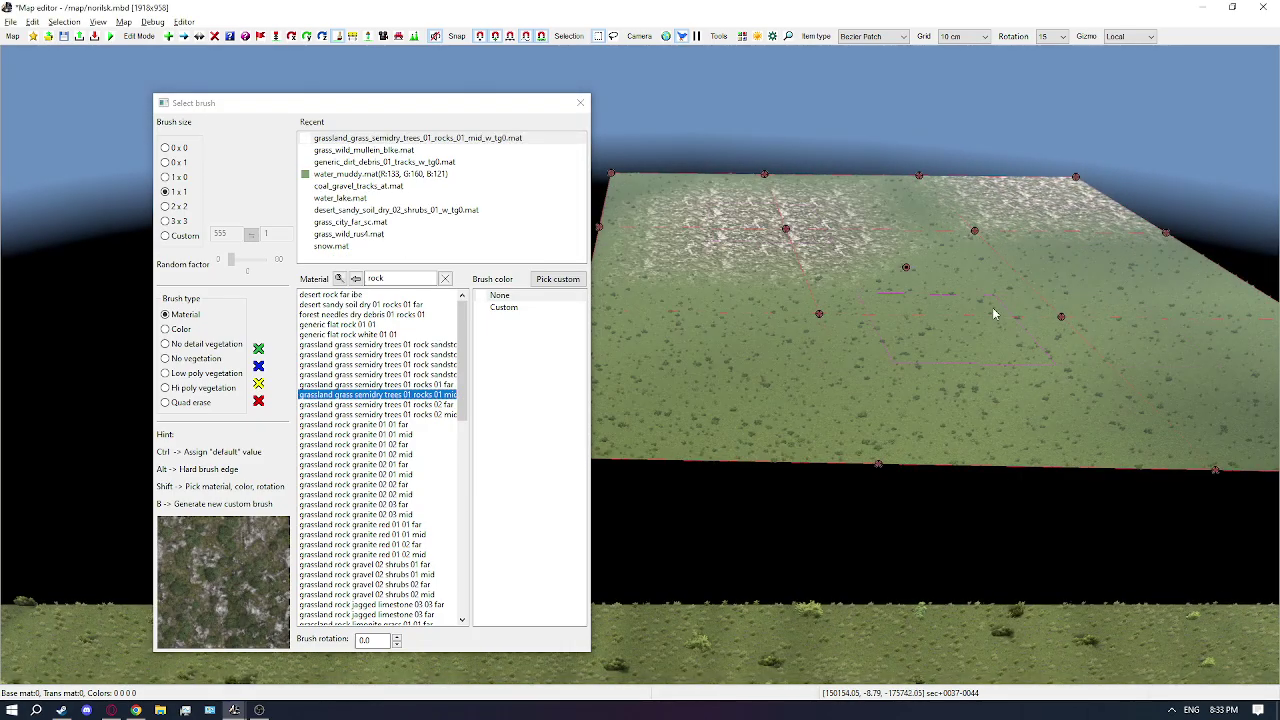
left_click(1087, 361)
Sample the grass wild2 balt material from the patch with the brush and paint it between the rocky areas
left_click(898, 286, "shift")
left_click(899, 284)
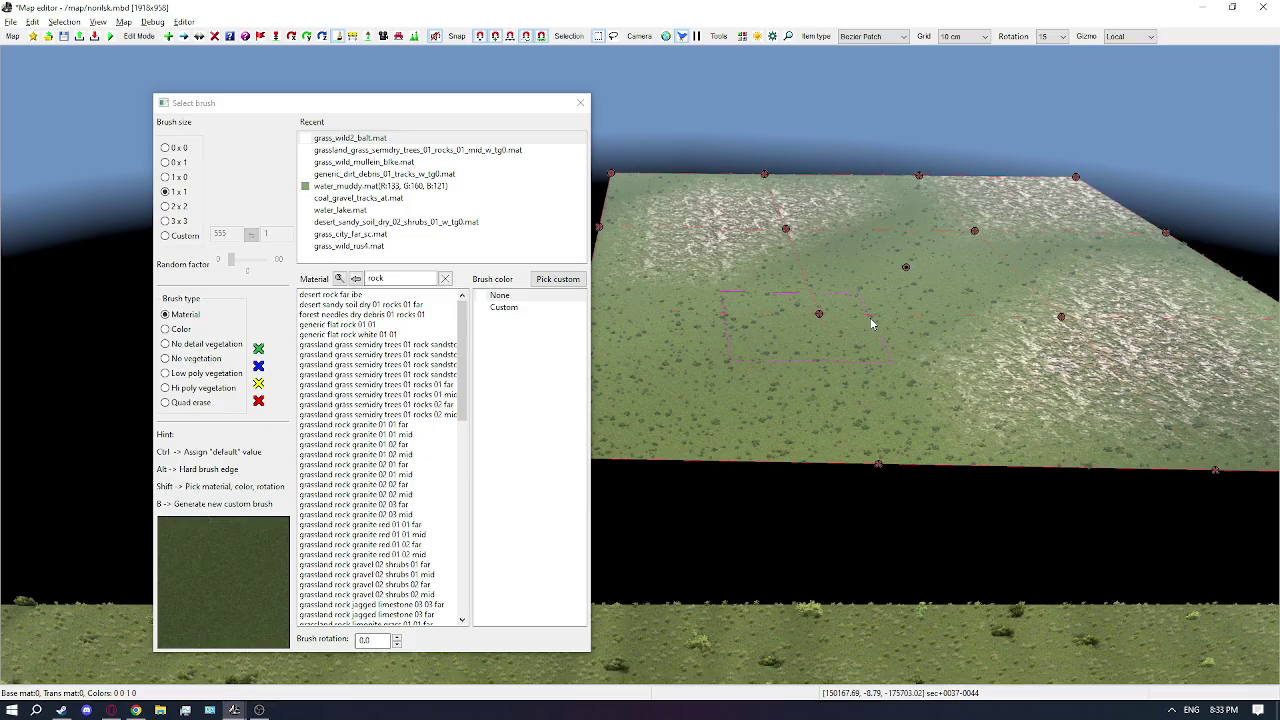
Paint grass wild2 balt near the patch's far side, undoing the misplaced stroke, and switch the brush color to Custom
left_click(1010, 216)
key("ctrl+z")
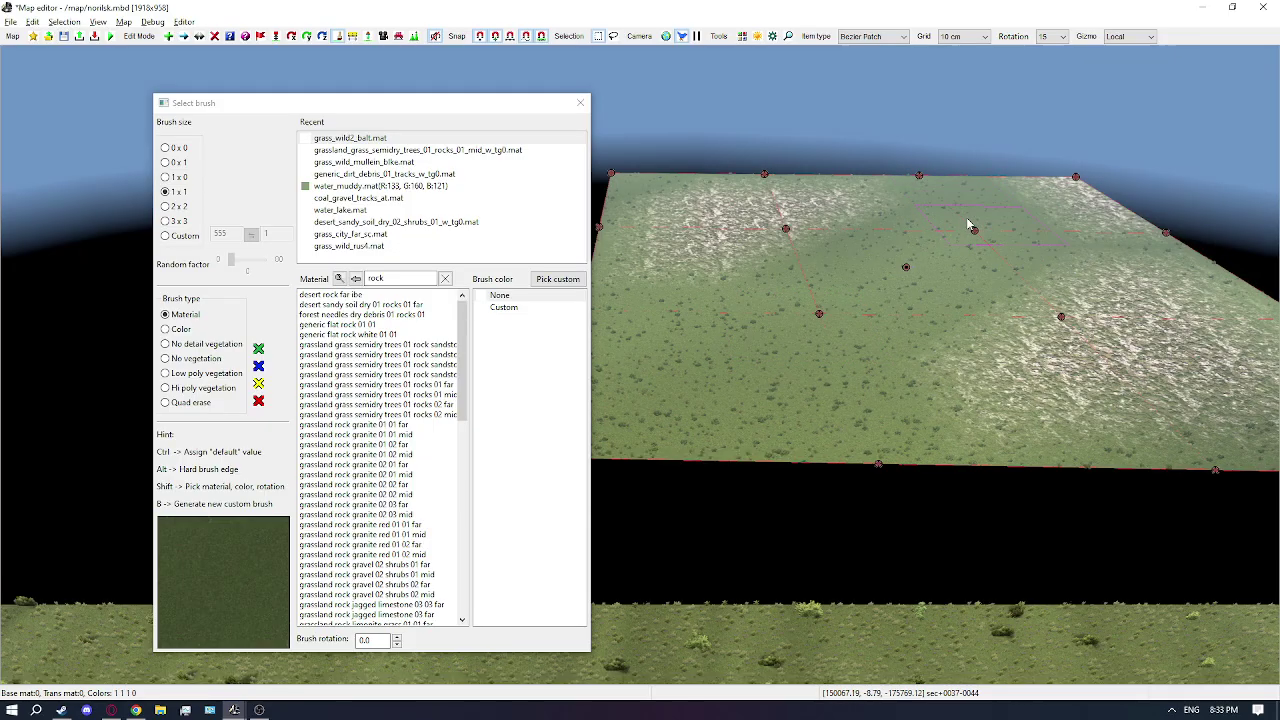
left_click(967, 220)
left_click(504, 307)
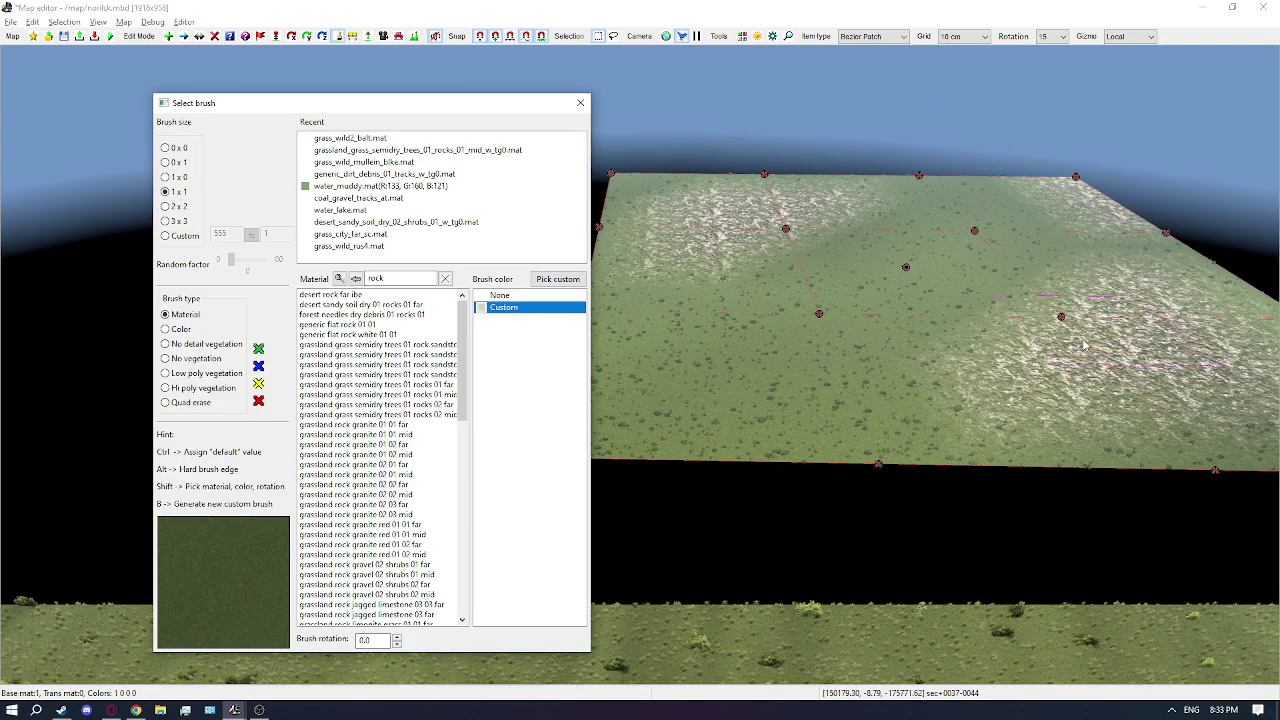
Paint the sampled rocky material over the patch's near corner and the resampled grass wild2 balt behind it, closing the brush settings
left_click(689, 230, "shift")
left_click(700, 360)
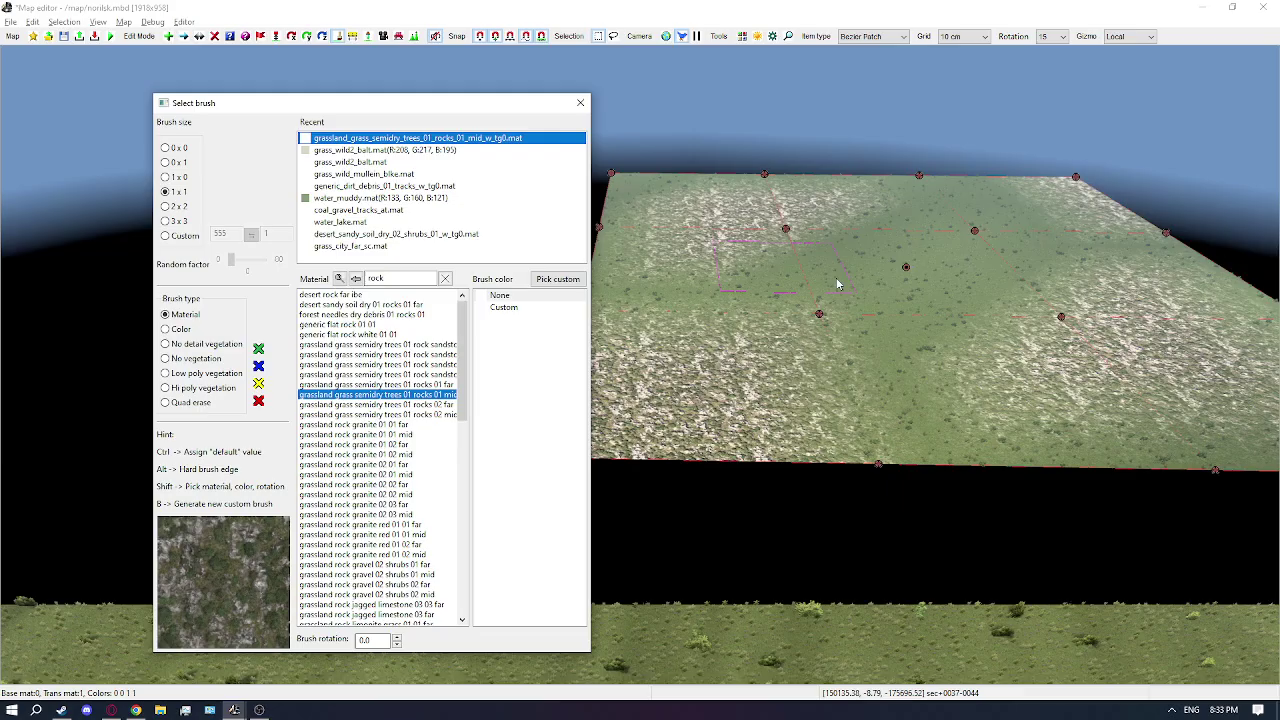
left_click(704, 294)
left_click(911, 269, "shift")
left_click(684, 288)
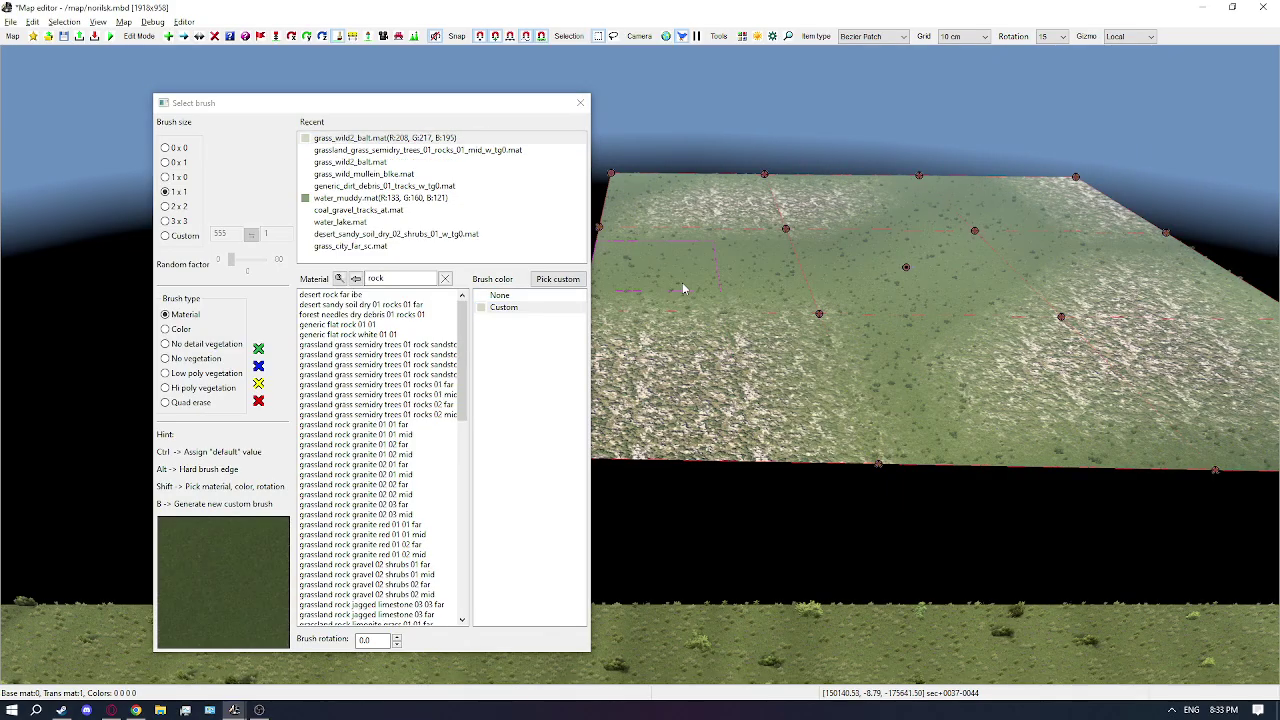
key("Escape")
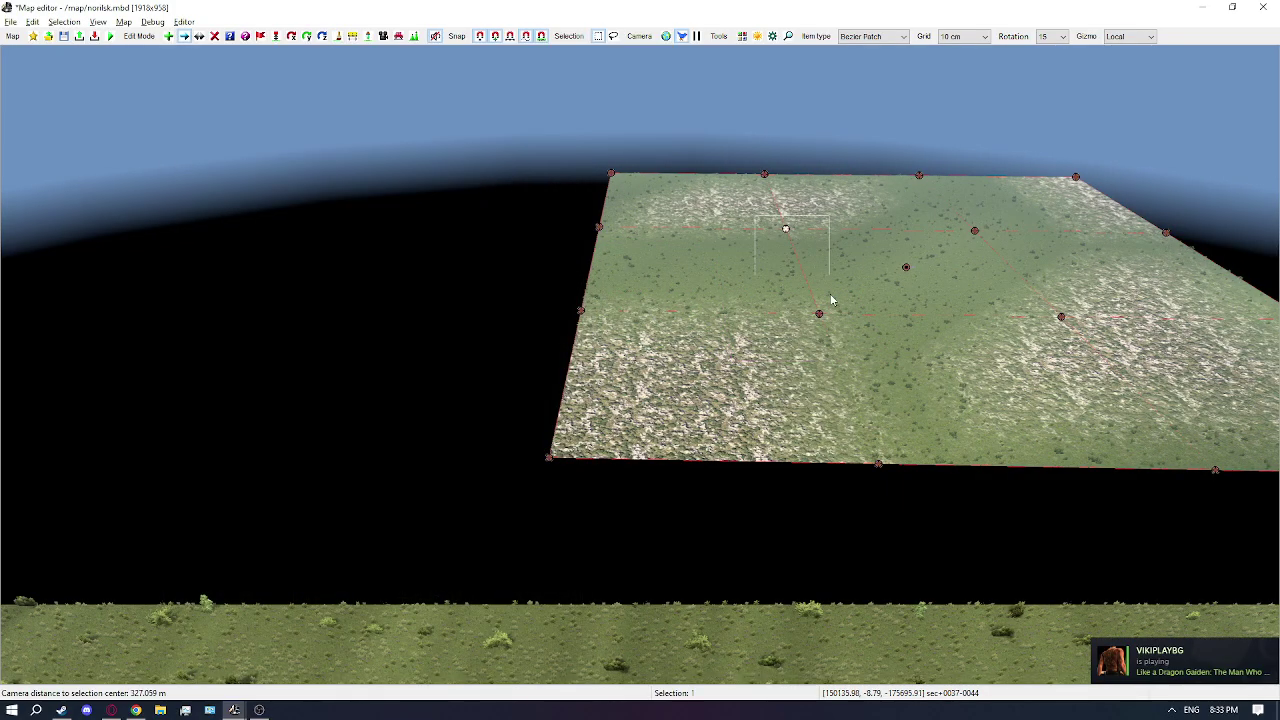
left_click_drag(831, 299, 835, 346)
left_click(978, 233, "ctrl")
left_click(1062, 318, "ctrl")
middle_click_drag(966, 378, 1000, 345)
scroll(966, 378, "up", 4)
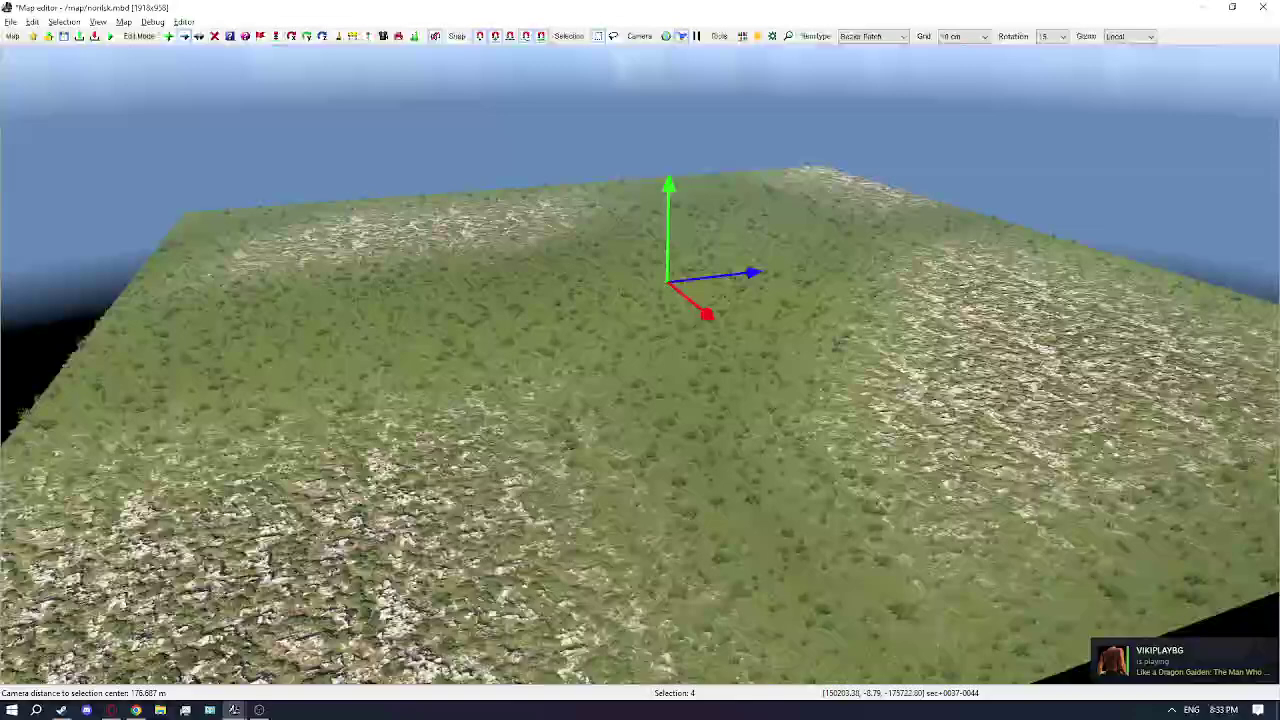
scroll(740, 379, "down", 3)
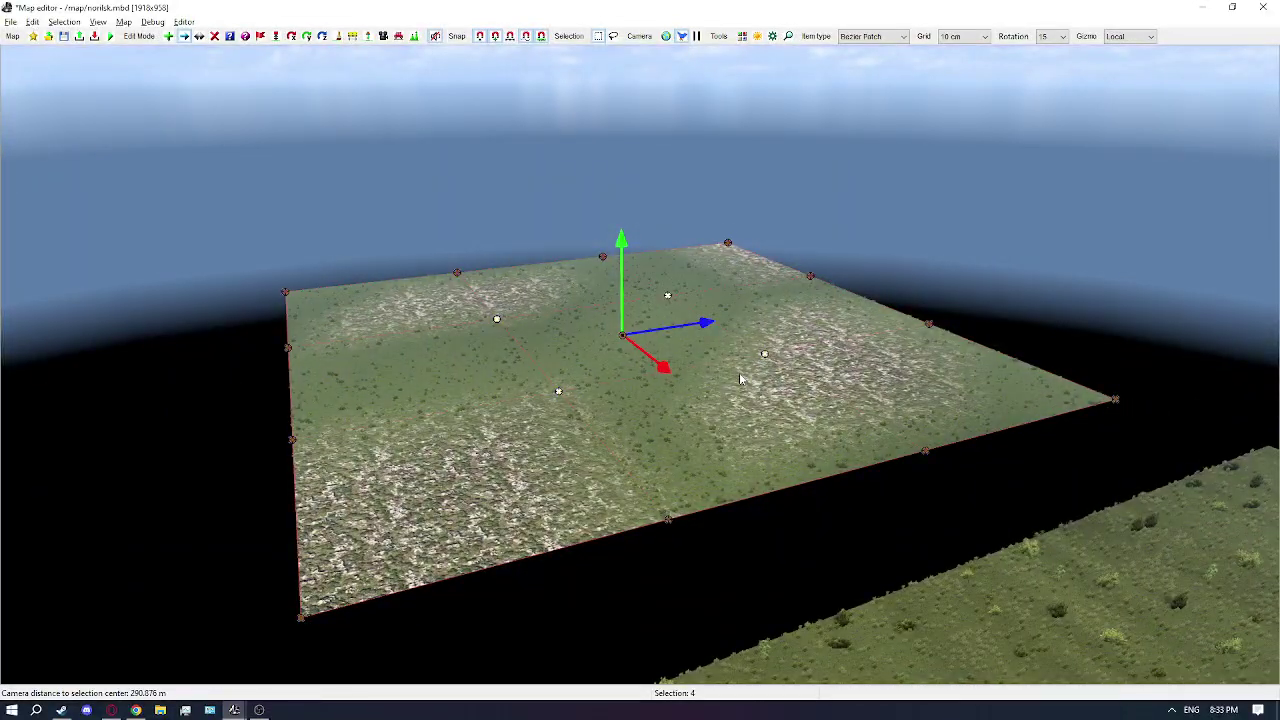
left_click(630, 358)
scroll(608, 334, "up", 3)
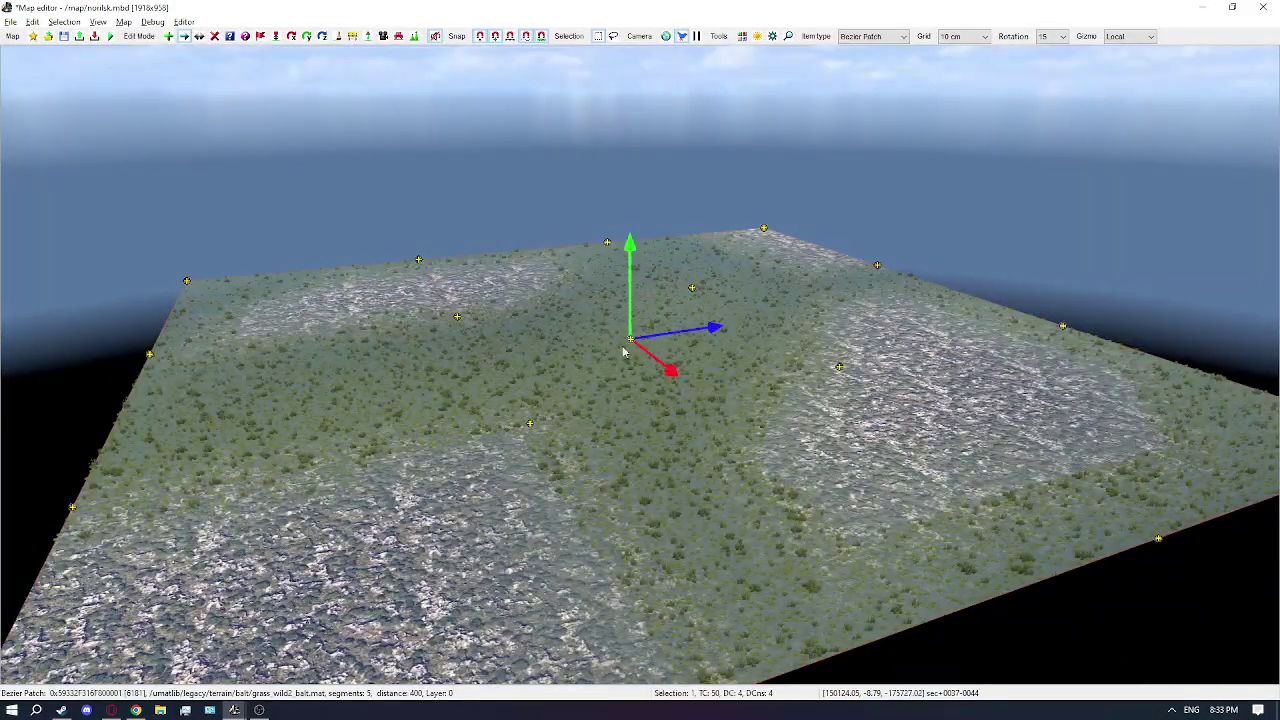
left_click_drag(627, 343, 608, 350)
key("ctrl+z")
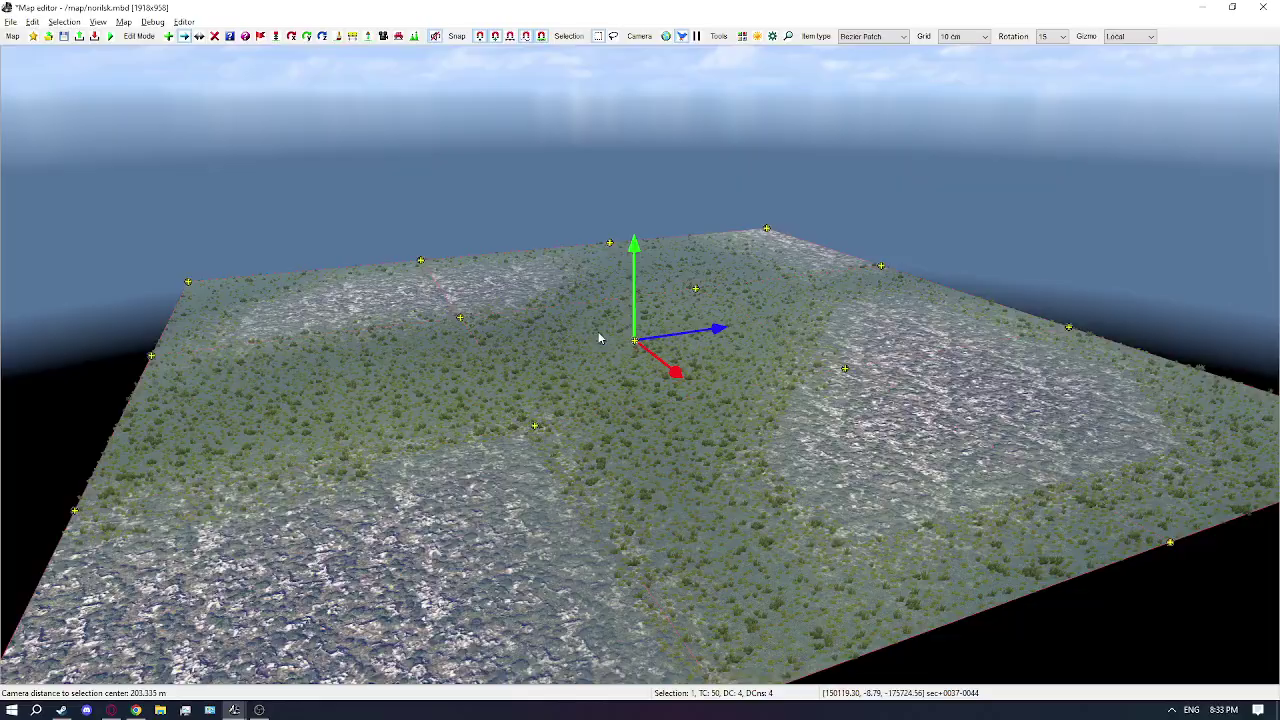
Select the four inner control points of the Bezier patch and raise them together to form a hill
left_click(691, 288)
left_click(457, 317, "ctrl")
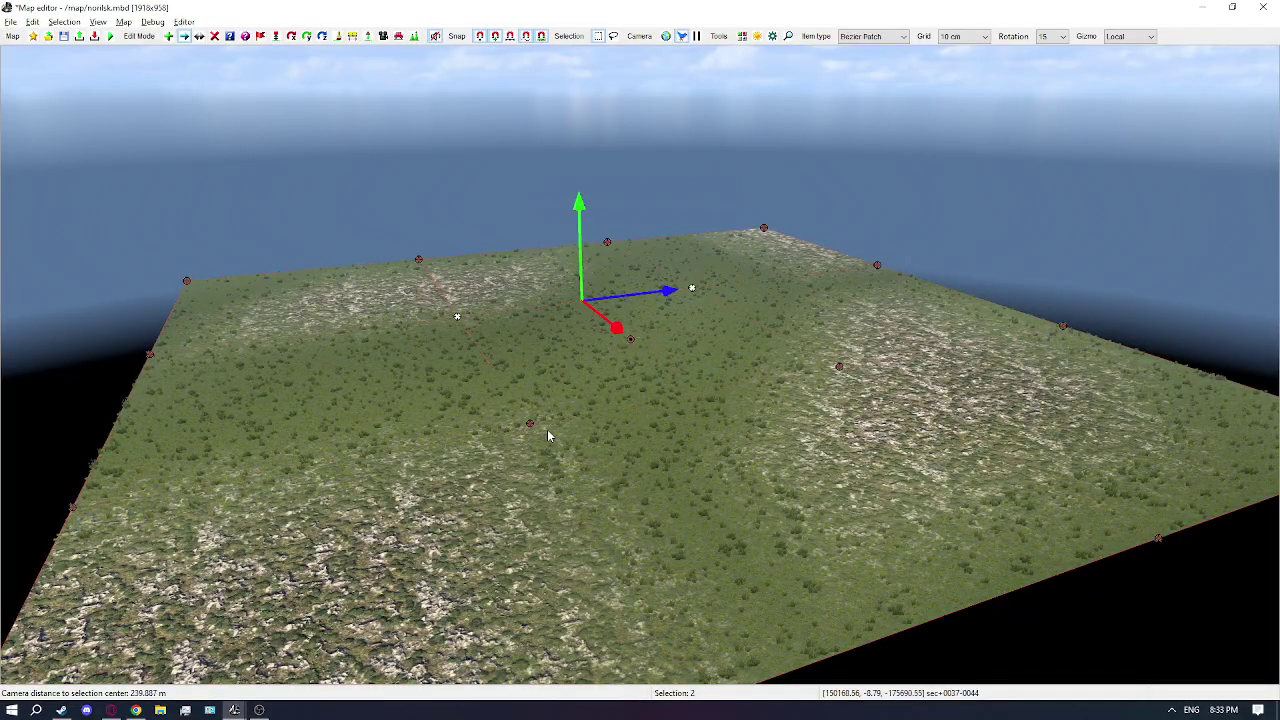
left_click(530, 423, "ctrl")
left_click(839, 367, "ctrl")
middle_click_drag(839, 367, 760, 414)
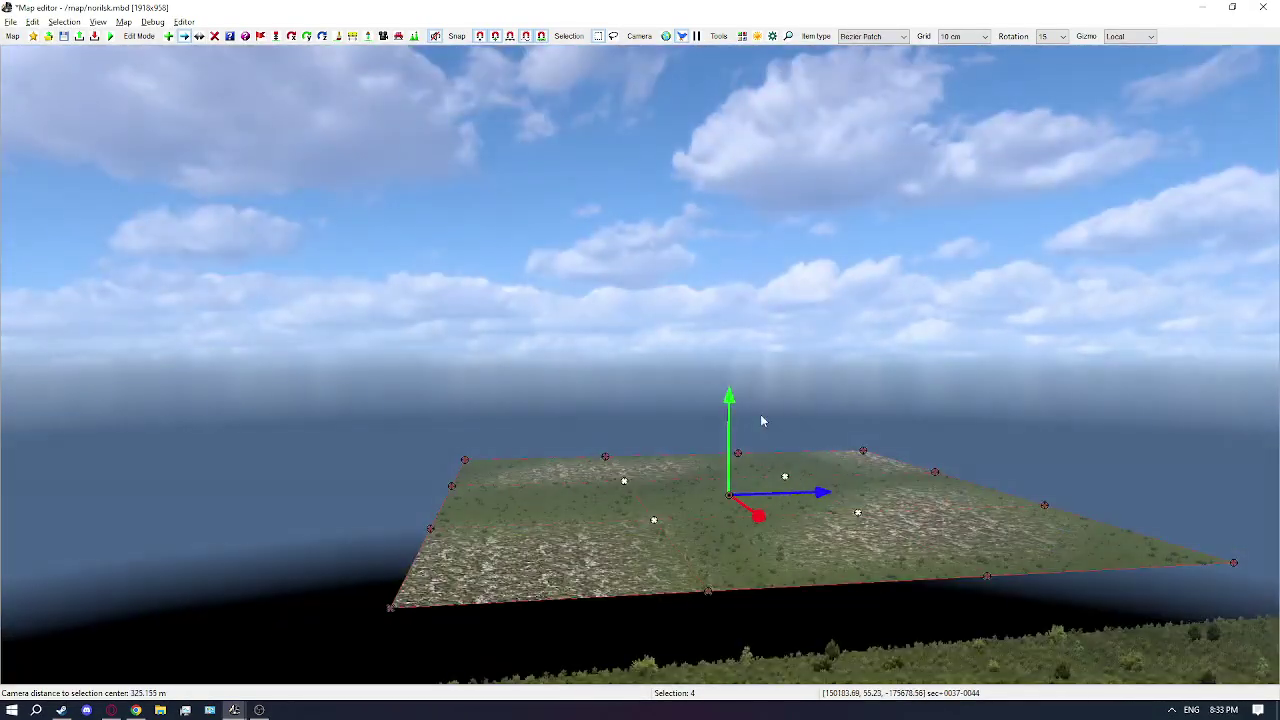
mouse_move(730, 418)
left_mouse_down()
mouse_move(730, 145)
mouse_move(728, 242)
left_mouse_up()
Reopen the terrain brush, sample the grassland grass semidry trees 01 rocks 01 mid material and paint it over the hilltop
mouse_move(663, 371)
middle_mouse_down()
mouse_move(711, 372)
mouse_move(760, 340)
mouse_move(800, 372)
mouse_move(752, 227)
middle_mouse_up()
key("b")
left_click(711, 372, "shift")
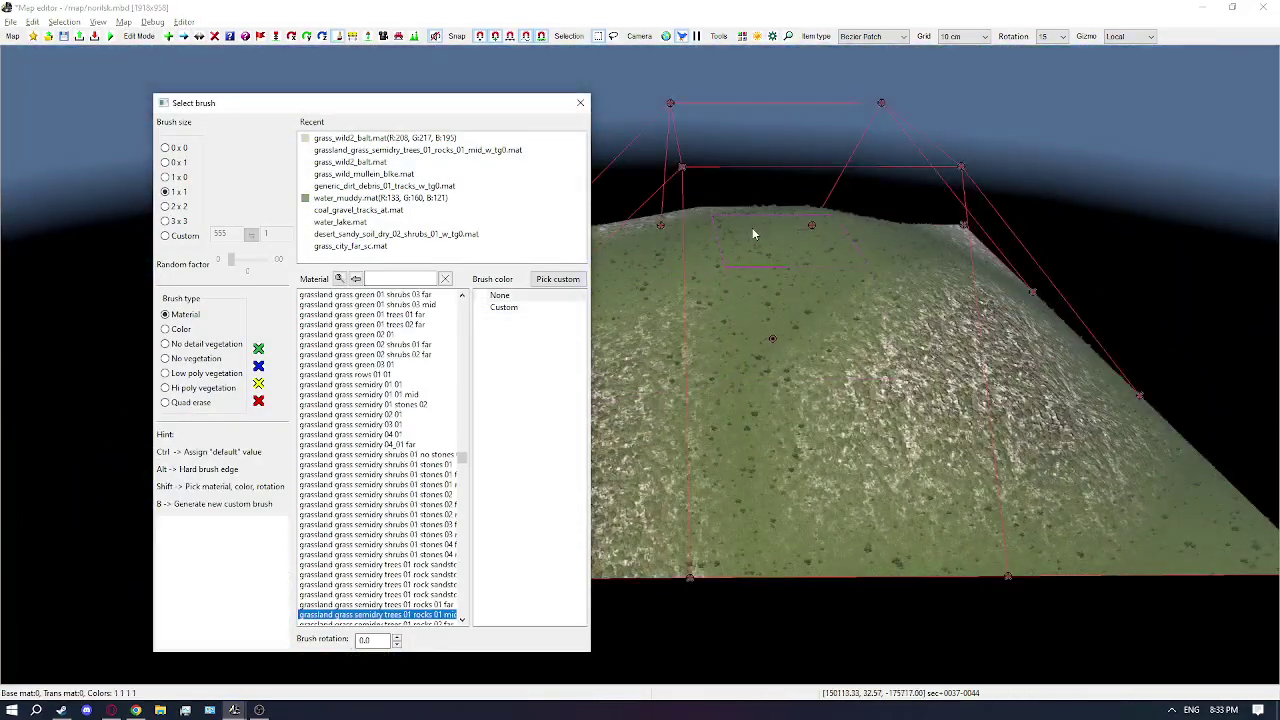
left_click(754, 229, "shift")
middle_click_drag(801, 290, 701, 200)
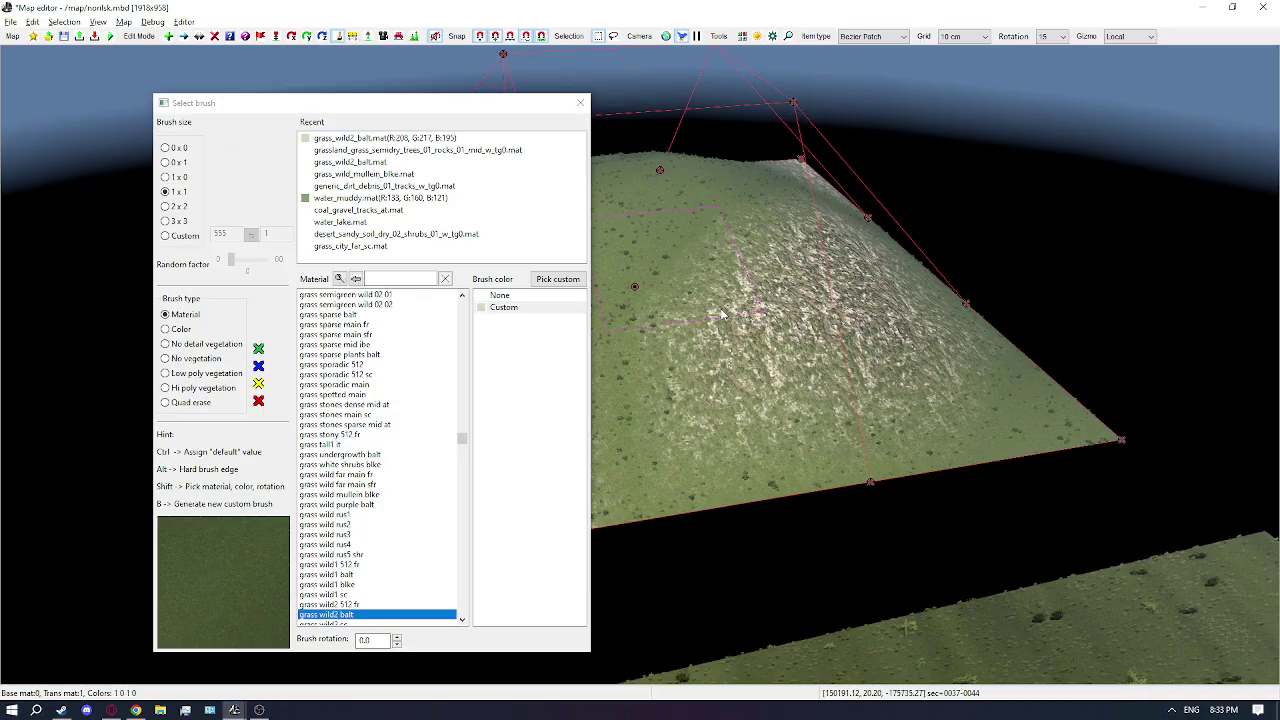
left_click(828, 314, "shift")
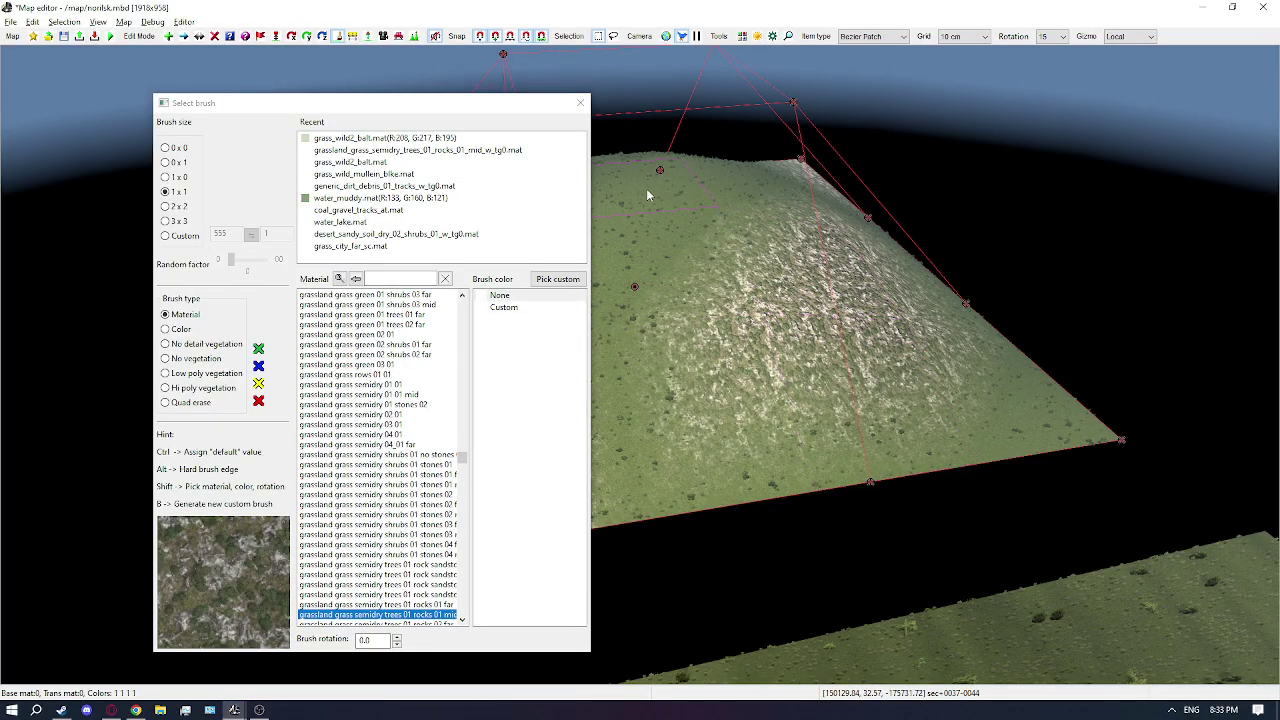
left_click(645, 190)
Try painting grass wild rus4, sampled from the neighbouring terrain, onto the hill's front slope and undo the strokes
middle_click_drag(798, 308, 822, 480)
left_click(826, 586, "shift")
left_click(766, 370)
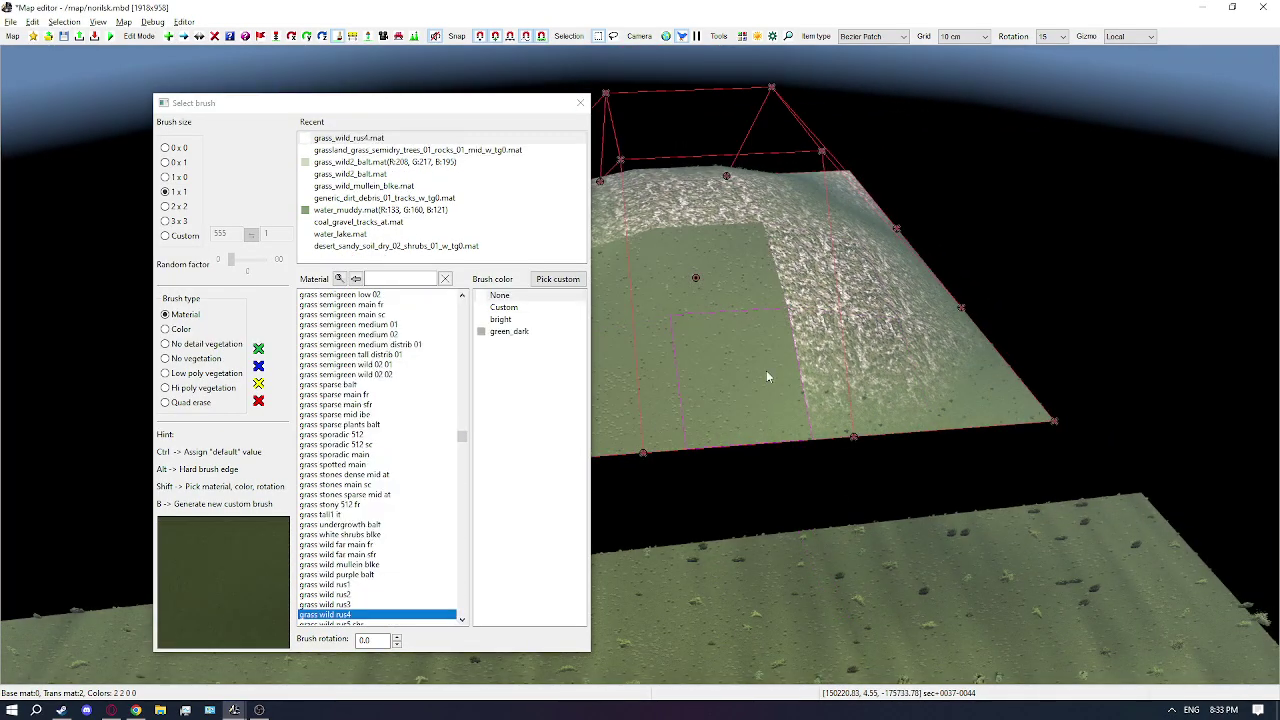
middle_click_drag(766, 370, 826, 318)
key("ctrl+z")
left_click(826, 318)
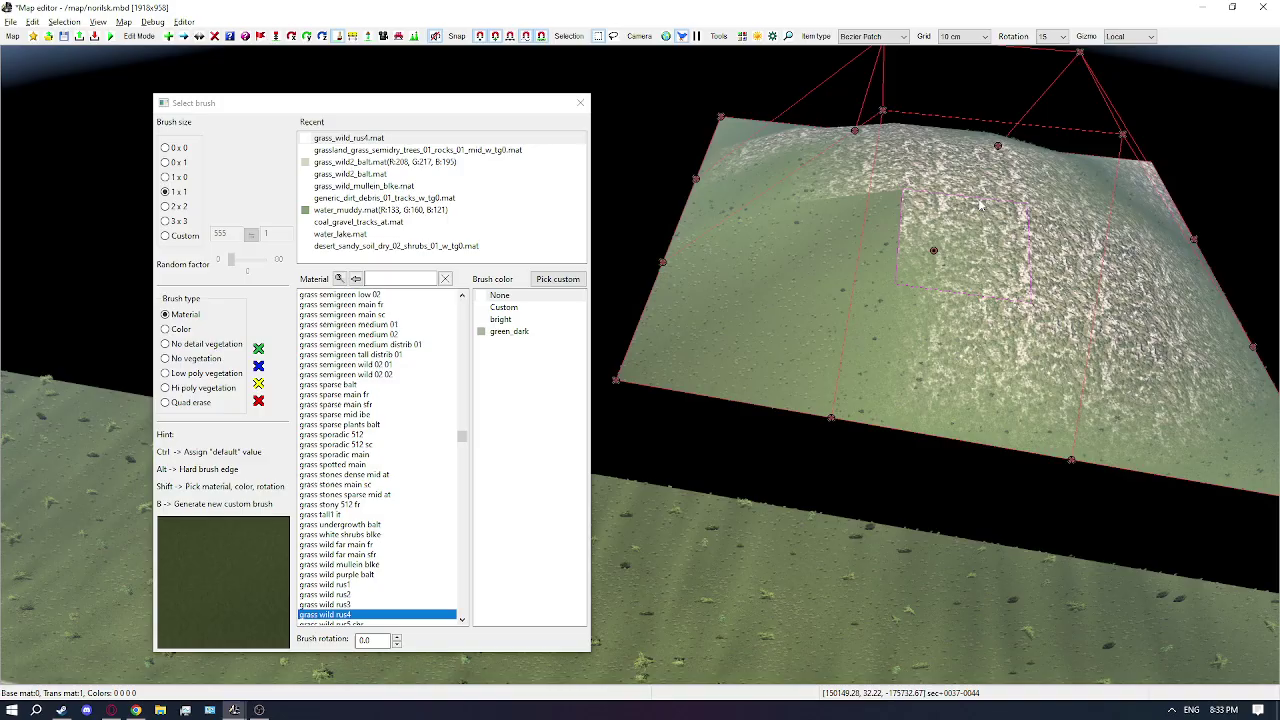
left_click(981, 206, "shift")
left_click(927, 270)
left_click(798, 325, "shift")
left_click(798, 284)
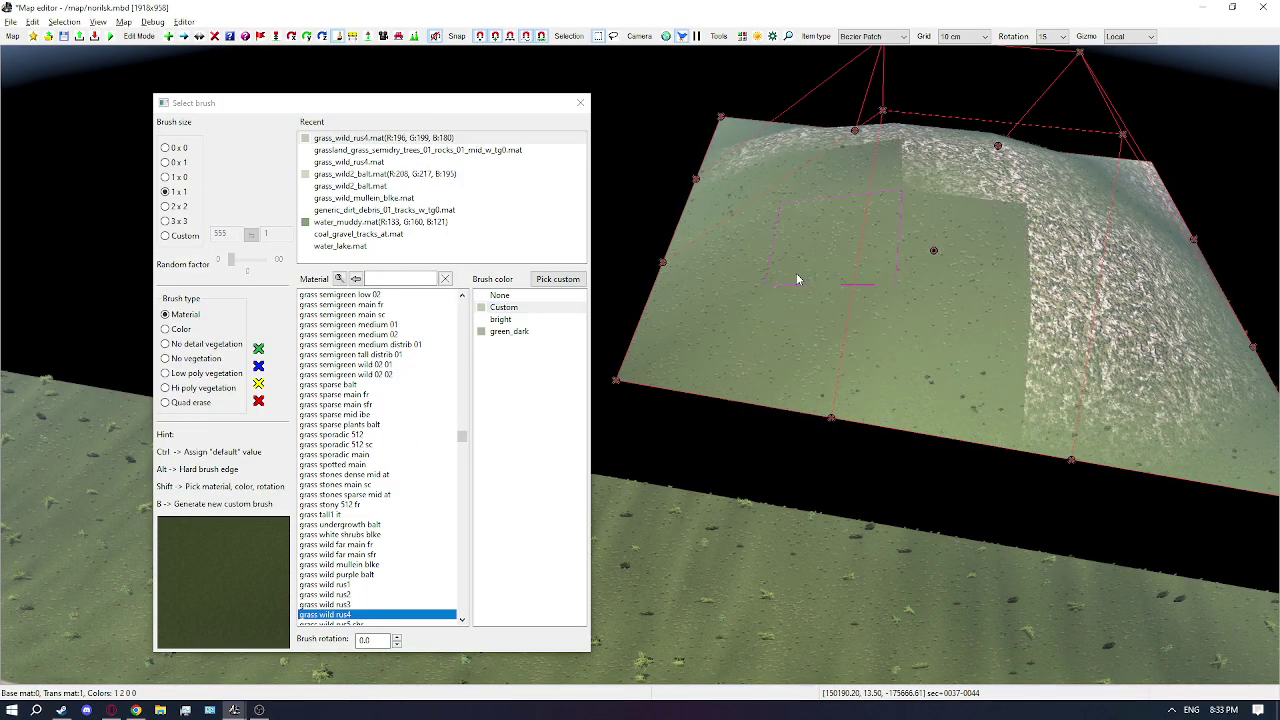
key("ctrl+z")
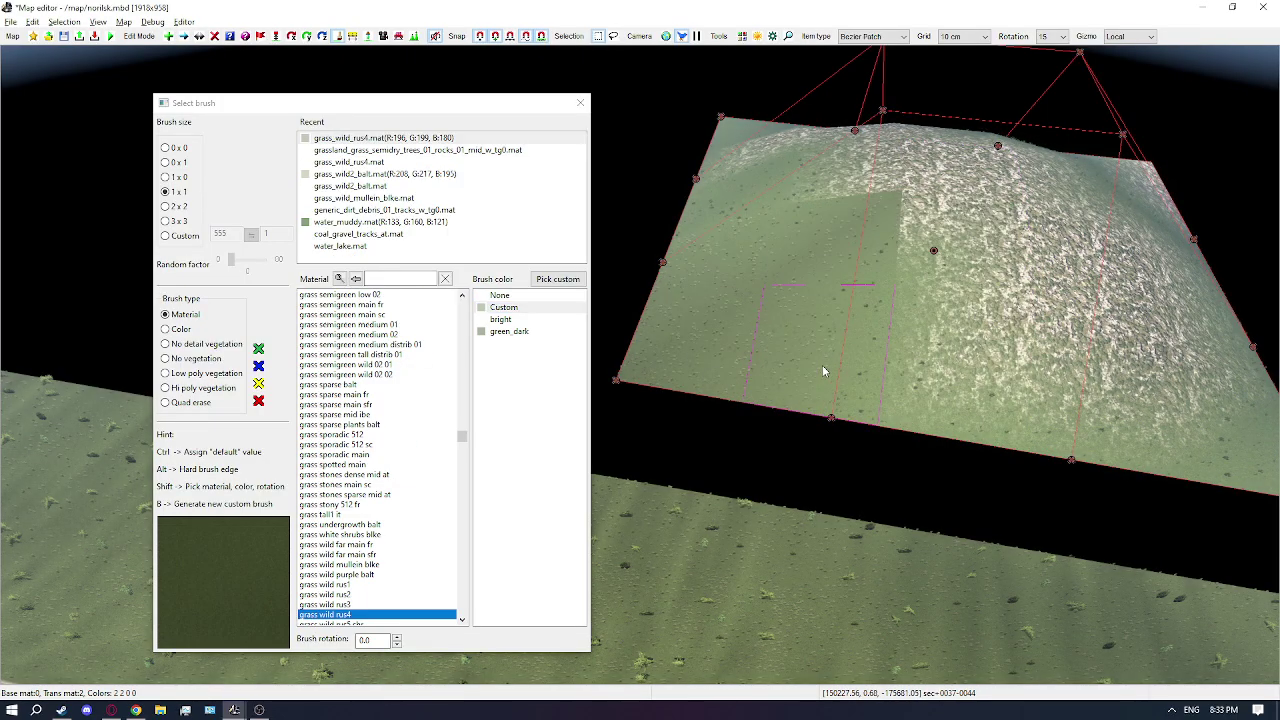
key("ctrl+z")
Sample the rocky and grass wild2 balt materials in turn and paint them around the lower slopes of the hill
mouse_move(763, 347)
middle_mouse_down()
mouse_move(830, 322)
mouse_move(717, 452)
middle_mouse_up()
left_click(650, 437, "shift")
left_click(640, 275, "shift")
mouse_move(640, 275)
right_mouse_down()
mouse_move(658, 372)
mouse_move(800, 300)
mouse_move(907, 394)
right_mouse_up()
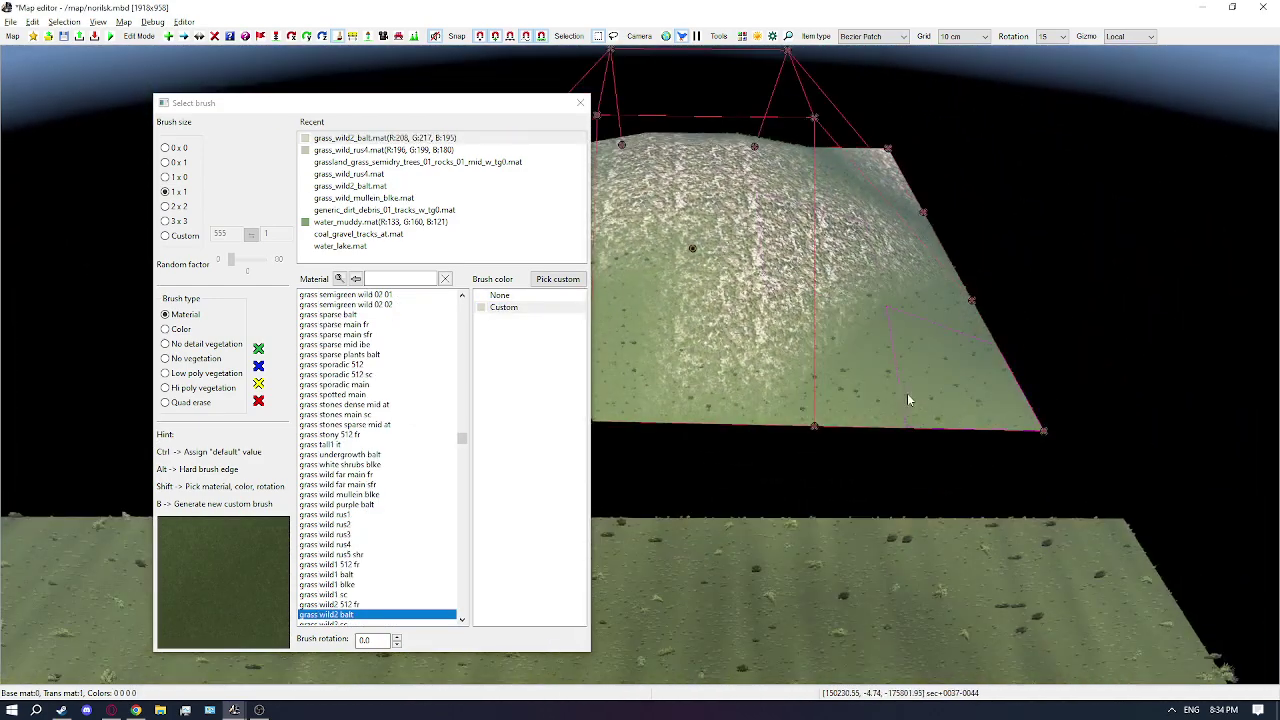
left_click(727, 190, "shift")
right_click_drag(727, 190, 815, 462)
left_click(815, 462, "shift")
right_click_drag(896, 333, 920, 374)
left_click(914, 378)
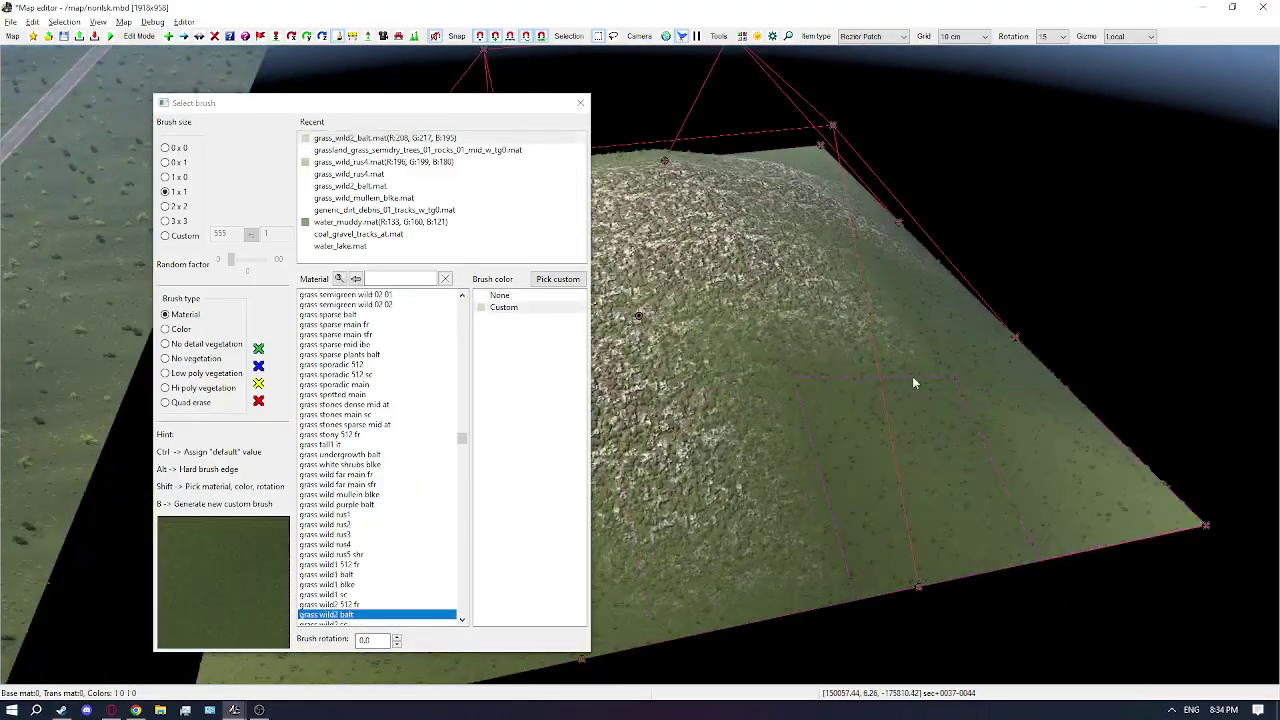
Resample the rocky material, fill in the remaining upper slopes of the hill with it and close the brush settings
left_click(704, 227, "shift")
left_click(815, 330)
mouse_move(815, 330)
right_mouse_down()
mouse_move(795, 300)
mouse_move(869, 314)
mouse_move(770, 295)
mouse_move(740, 310)
mouse_move(830, 335)
mouse_move(750, 350)
right_mouse_up()
key("Escape")
left_click(735, 400)
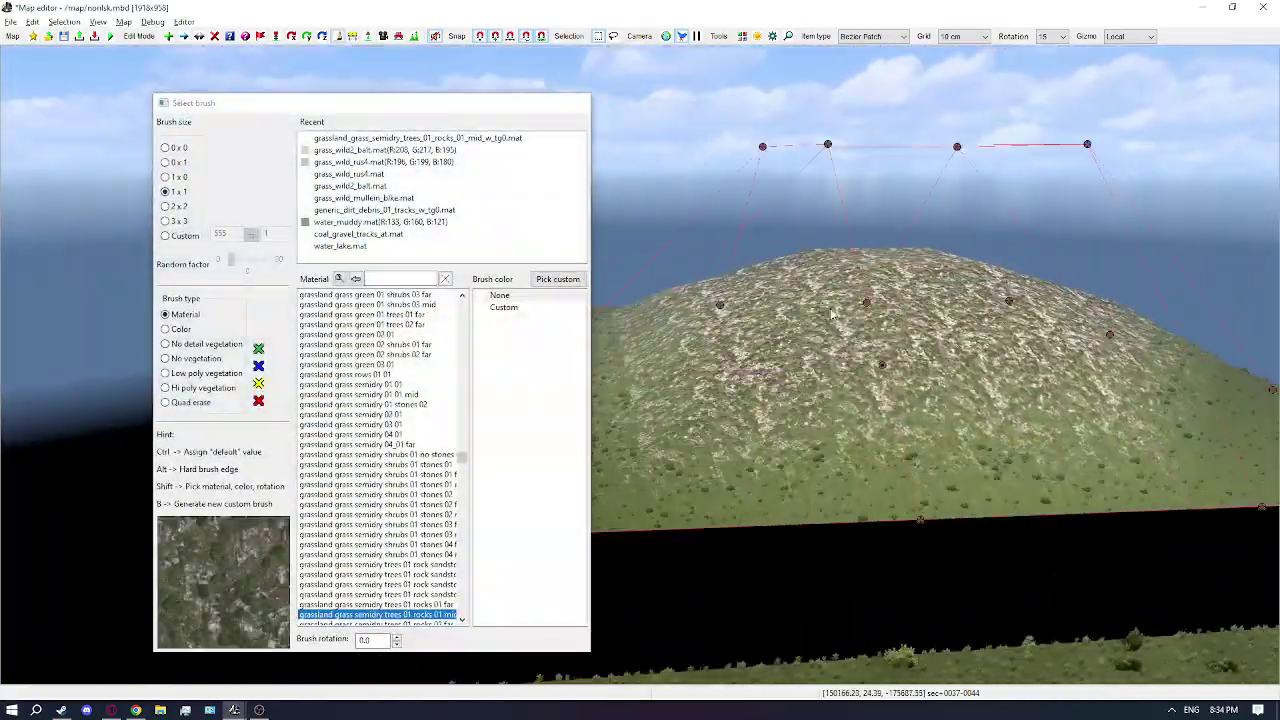
key("Escape")
mouse_move(836, 316)
right_mouse_down()
mouse_move(800, 330)
mouse_move(830, 300)
mouse_move(820, 335)
mouse_move(845, 300)
mouse_move(840, 328)
mouse_move(815, 335)
mouse_move(830, 350)
mouse_move(810, 335)
right_mouse_up()
Open the Bezier patch's properties and search the vegetation library for "small" for its first vegetation slot
left_click(723, 222)
double_click(722, 222)
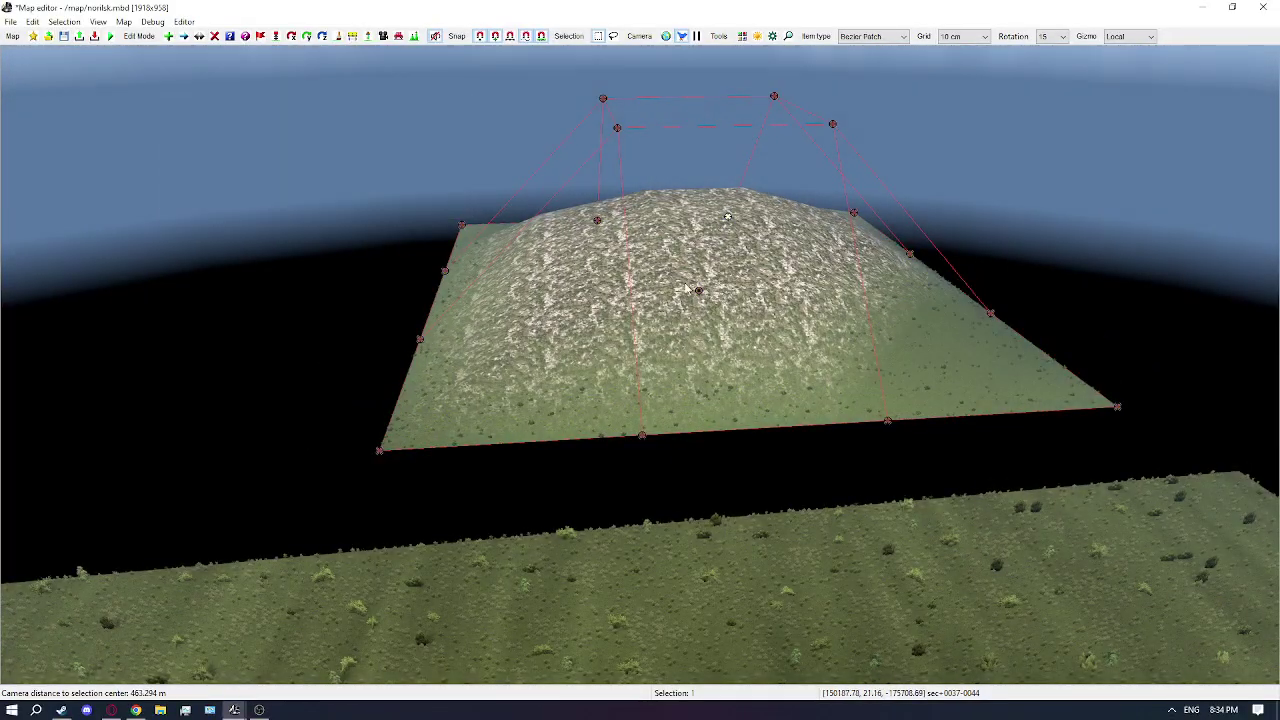
double_click(690, 292)
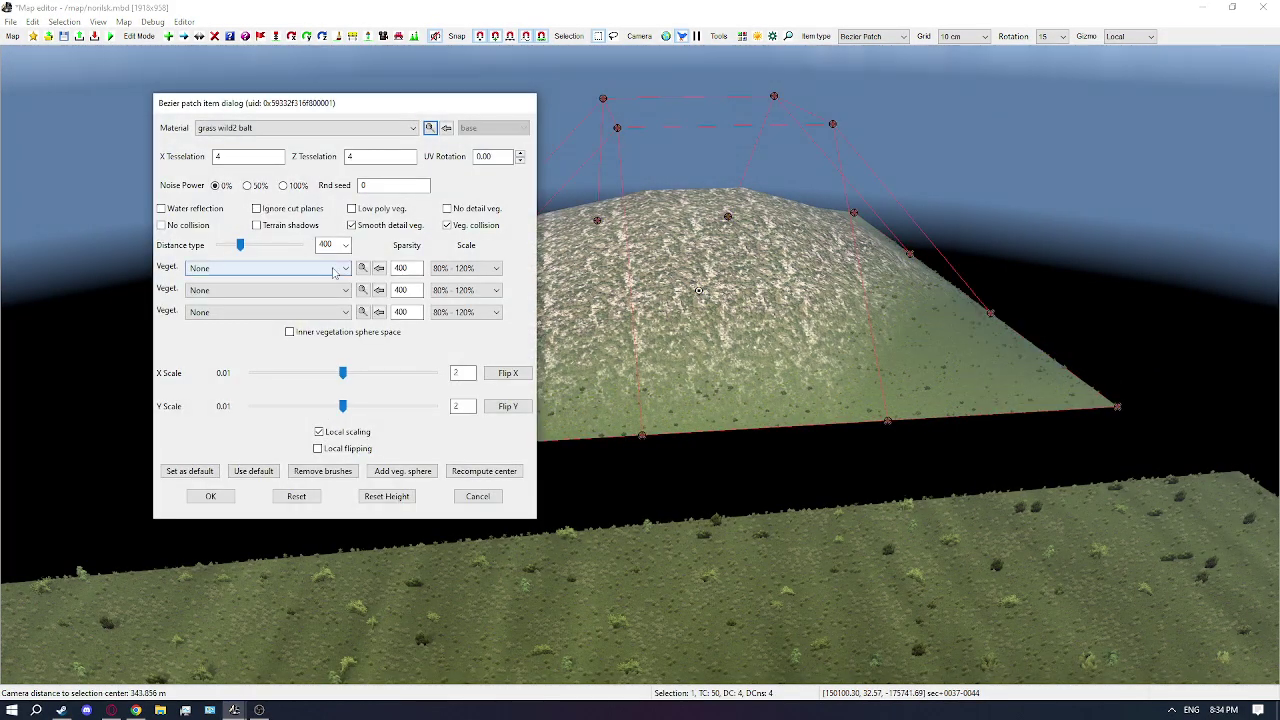
left_click(362, 268)
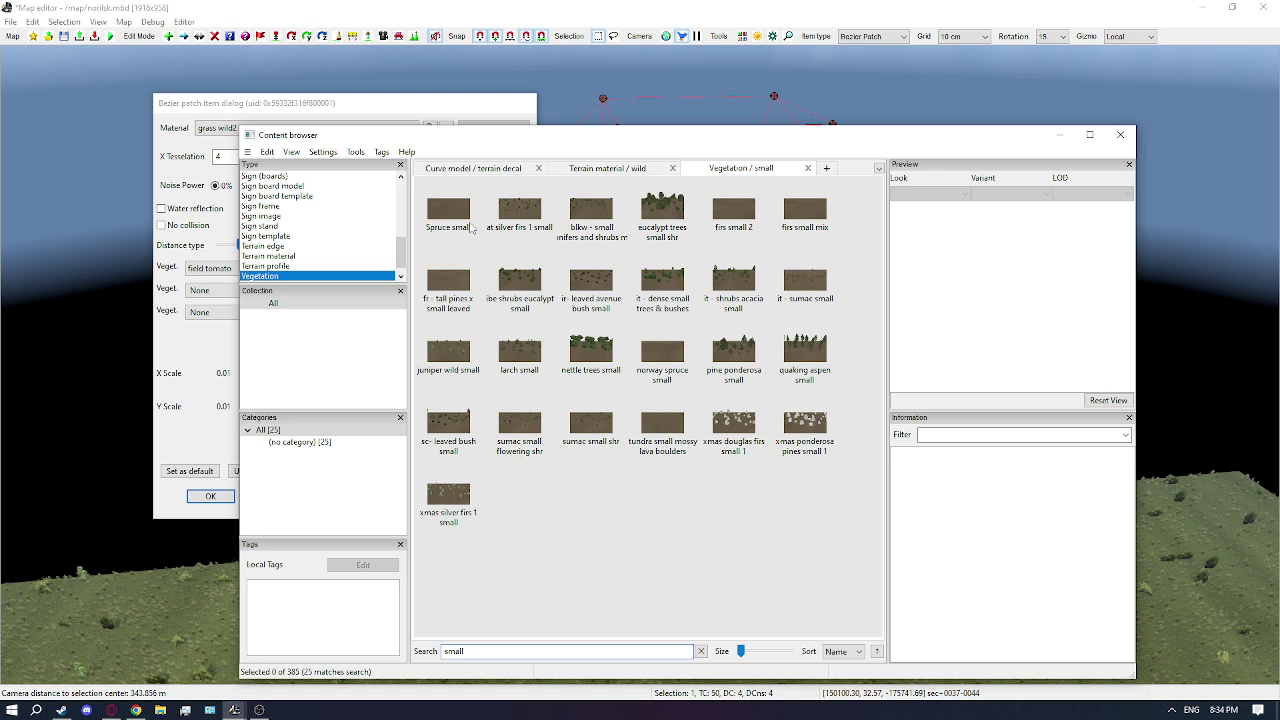
Preview several small vegetation types, assign at silver firs 1 small to the first slot and close the content browser
left_click(506, 214)
mouse_move(997, 370)
left_mouse_down()
mouse_move(985, 282)
mouse_move(1076, 331)
mouse_move(995, 348)
left_mouse_up()
left_click(569, 278)
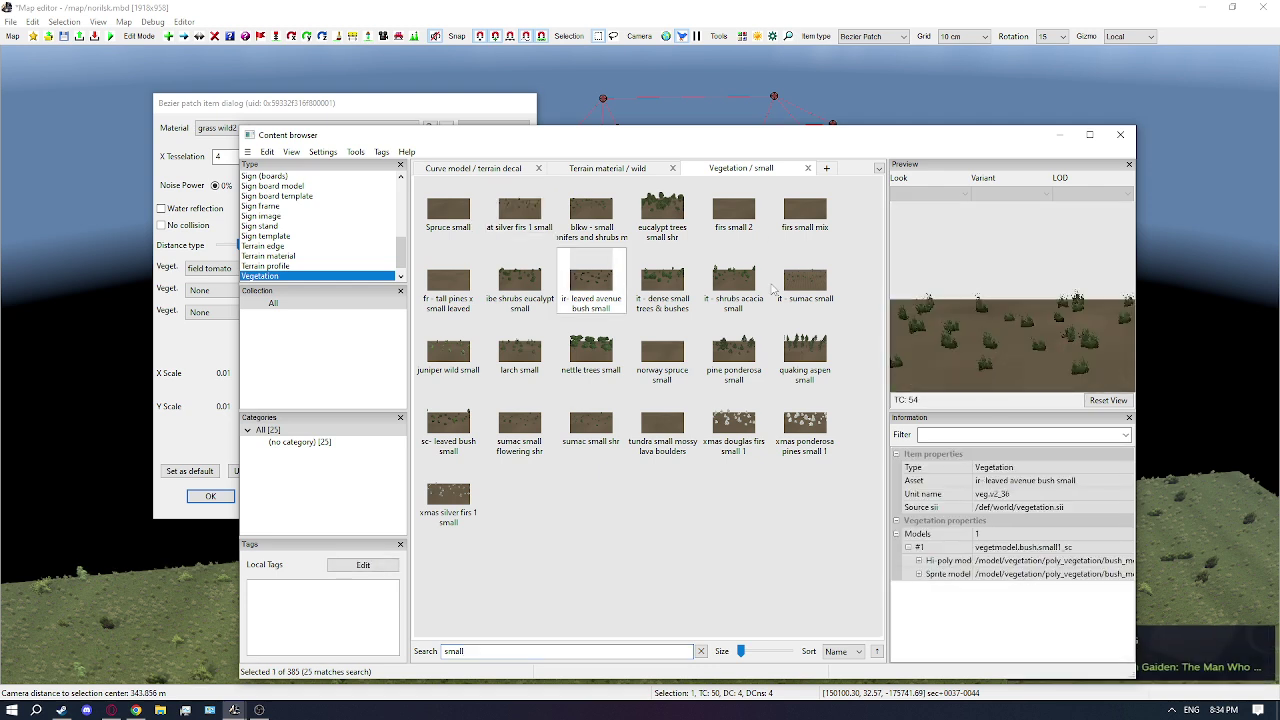
left_click(548, 281)
left_click(495, 222)
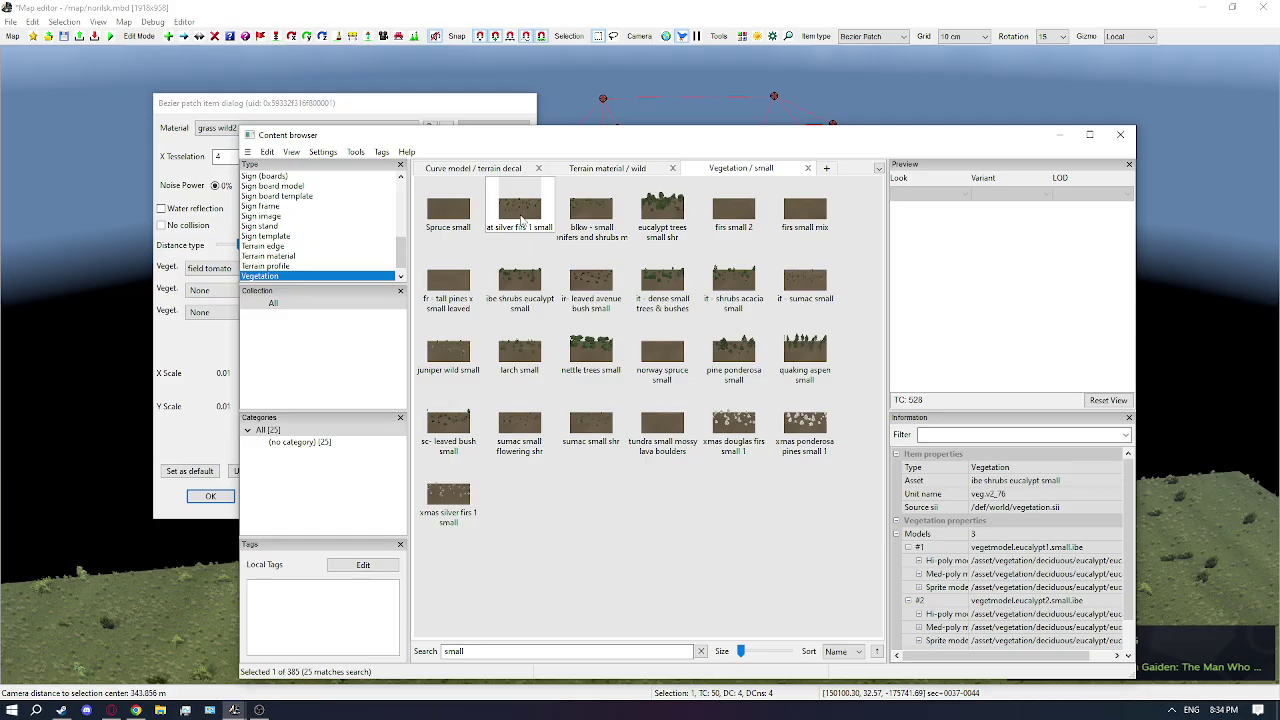
left_click(539, 168)
left_click(539, 168)
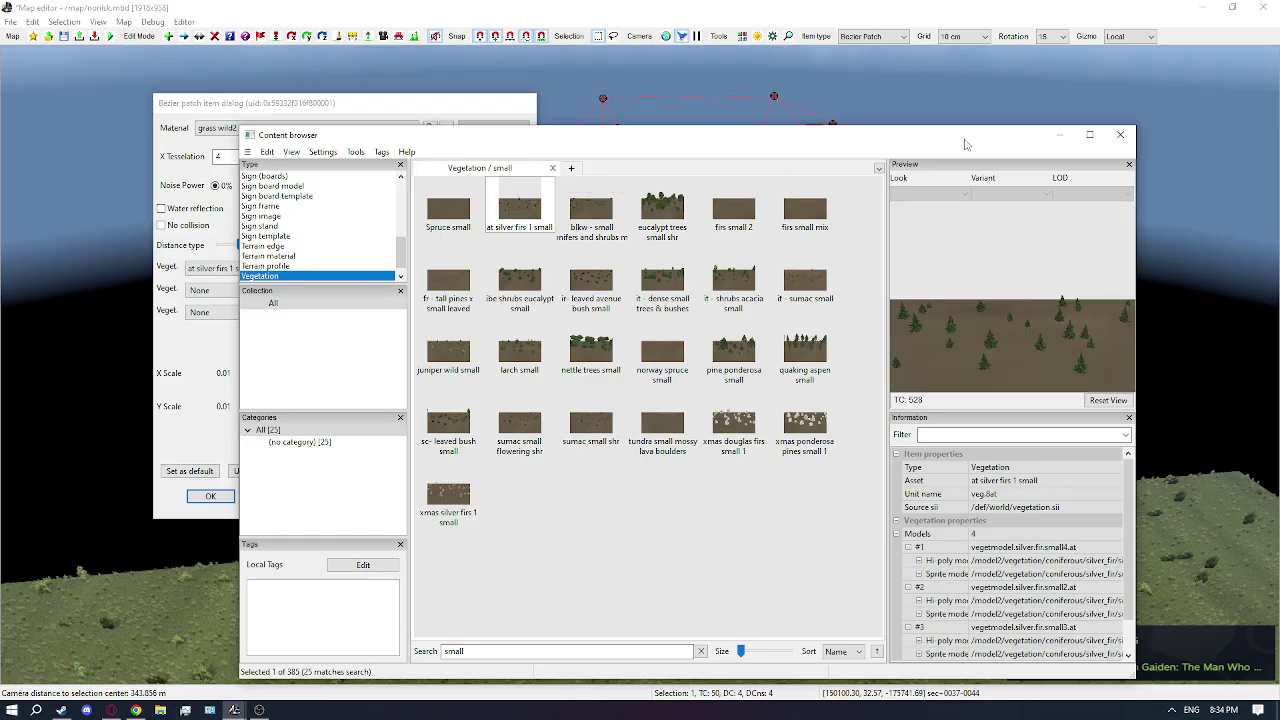
left_click(1055, 134)
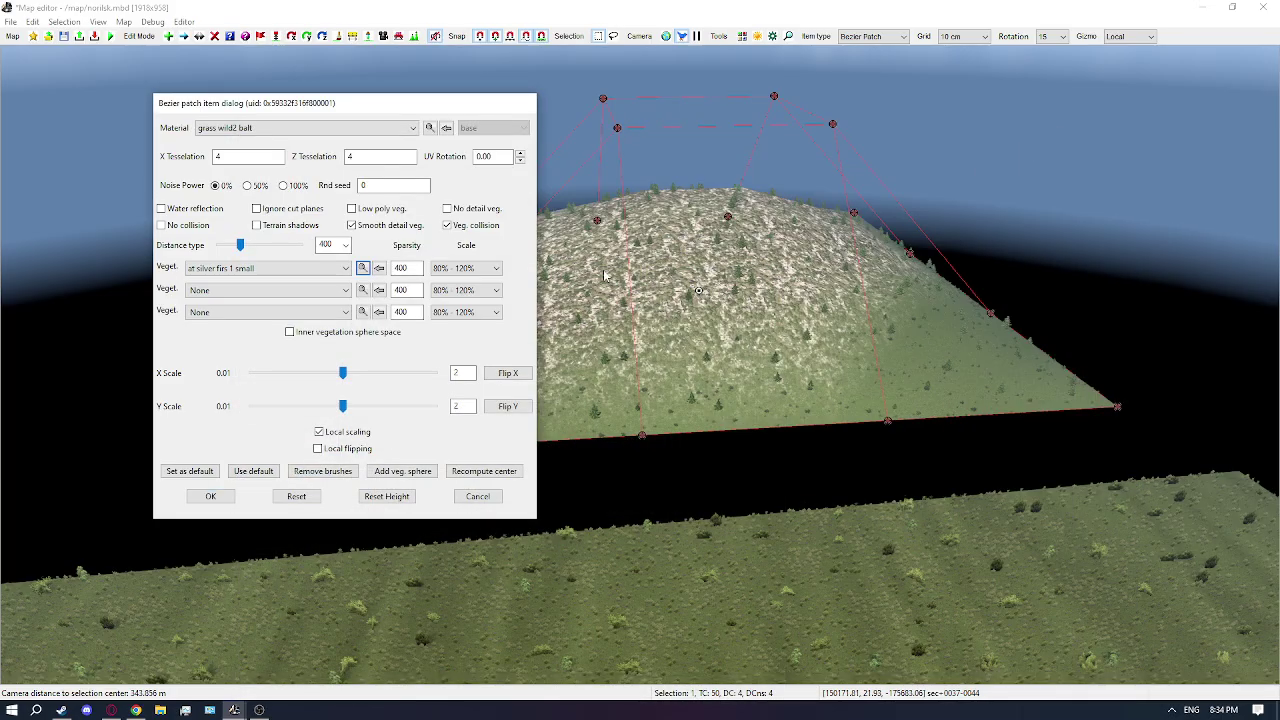
Inspect the firs on the hill at close range and enable low poly vegetation for the patch
key("w")
right_click_drag(753, 296, 654, 295)
key("s")
key("w")
key("s")
key("w")
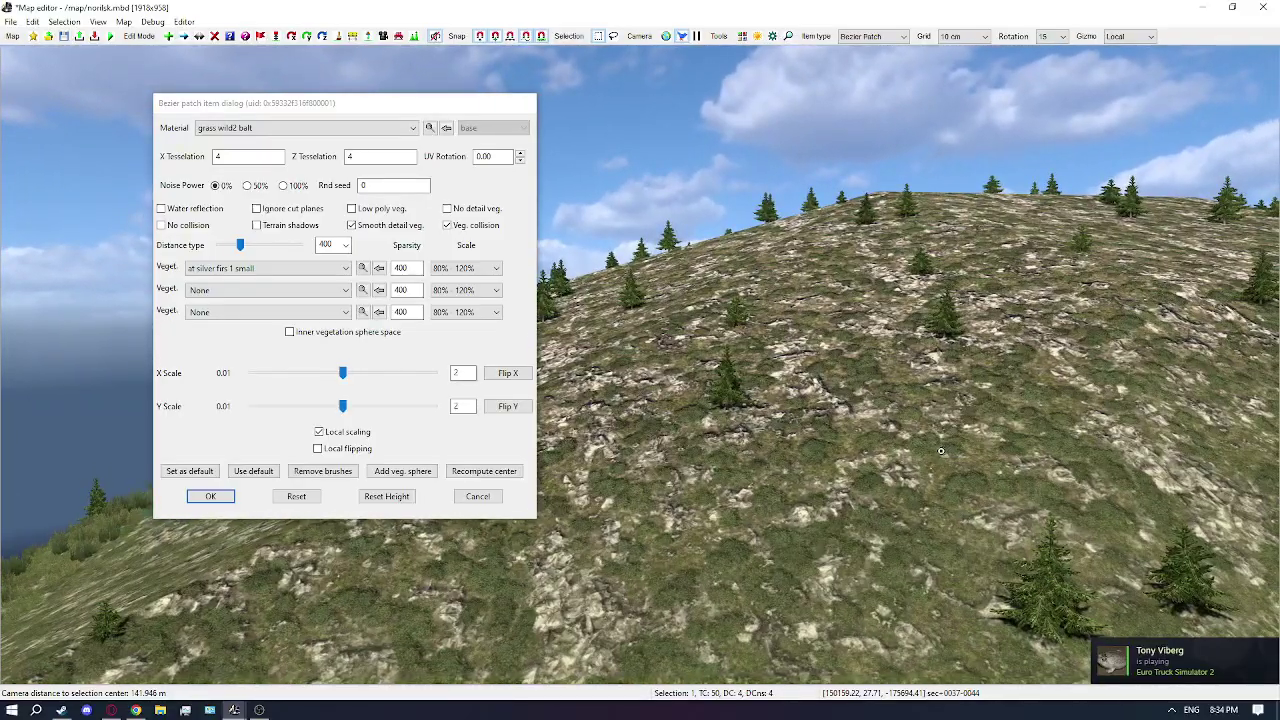
right_click_drag(941, 451, 948, 447)
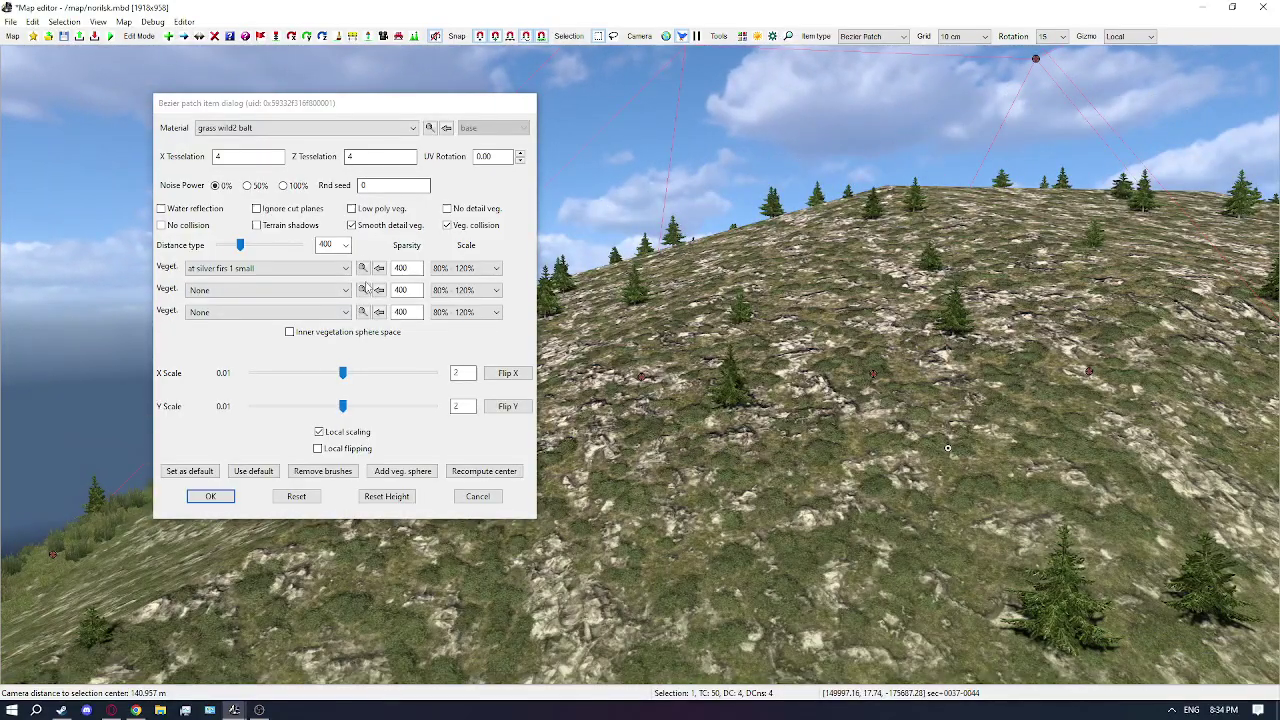
left_click(375, 214)
Set the first vegetation's scale to 100% - 140% and its sparsity to 200
right_click_drag(744, 315, 750, 312)
key("s")
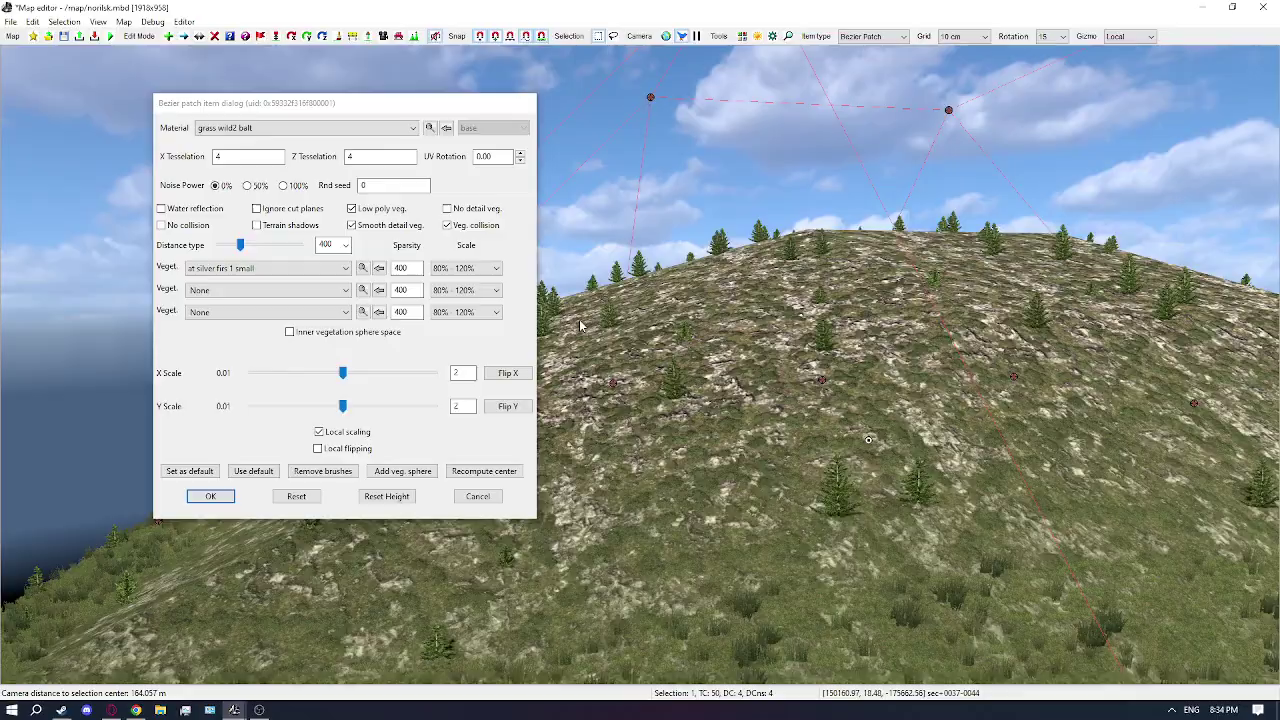
key("w")
right_click_drag(868, 440, 593, 440)
key("s")
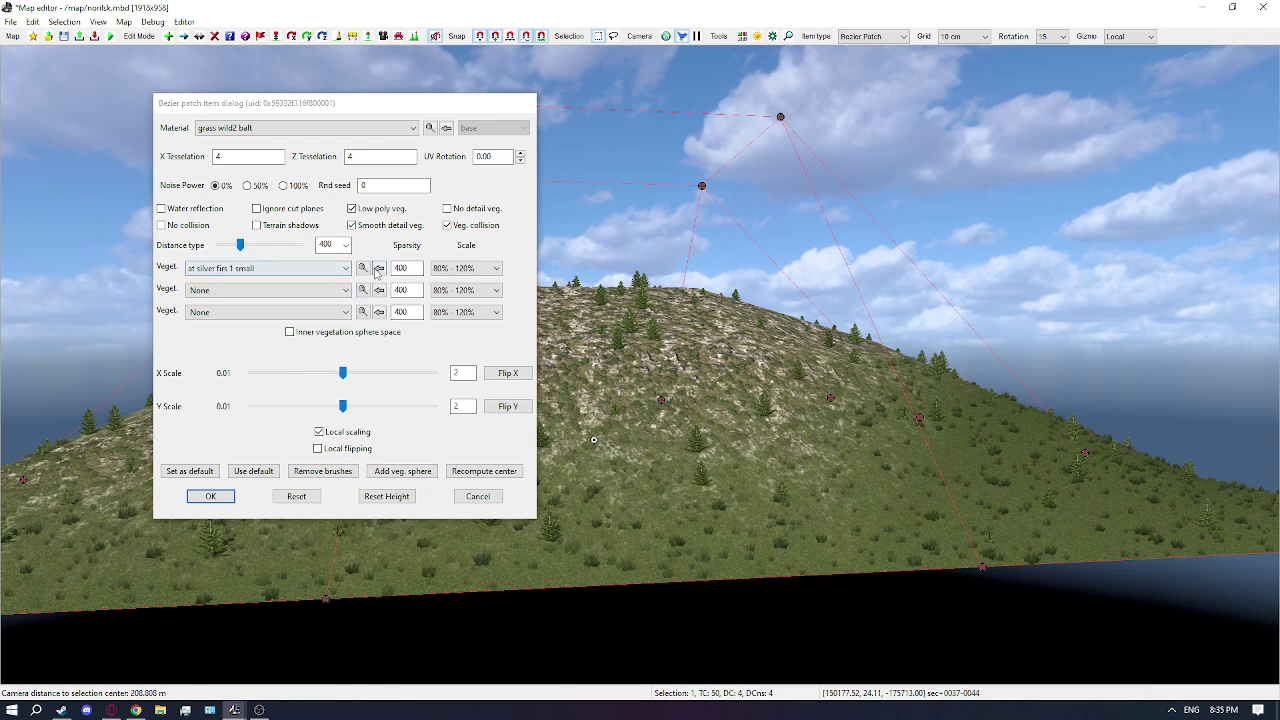
left_click(450, 267)
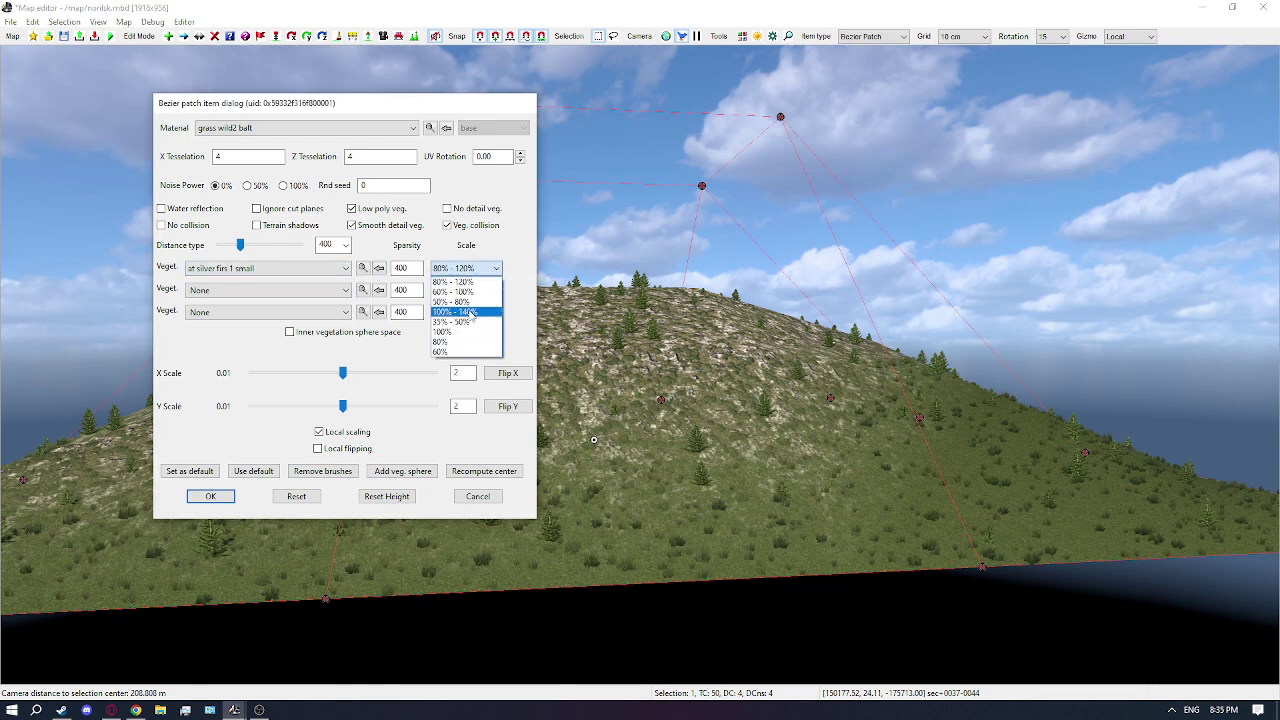
left_click(466, 312)
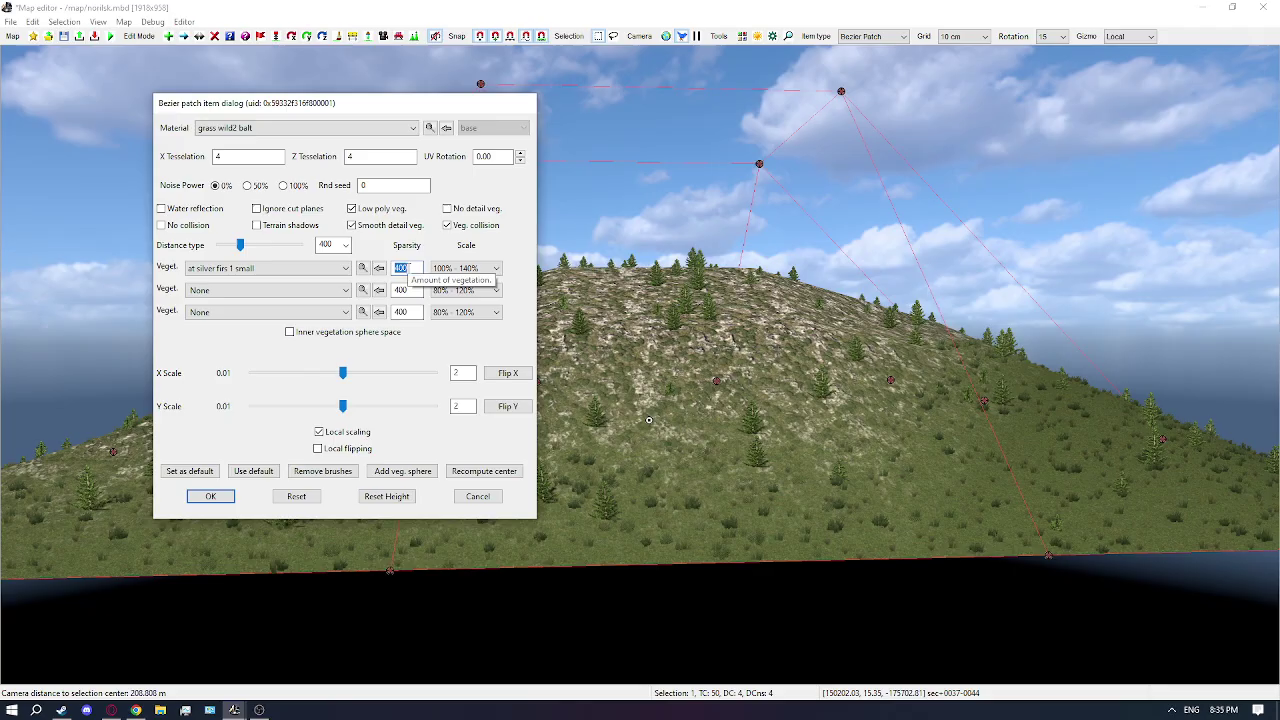
type("200")
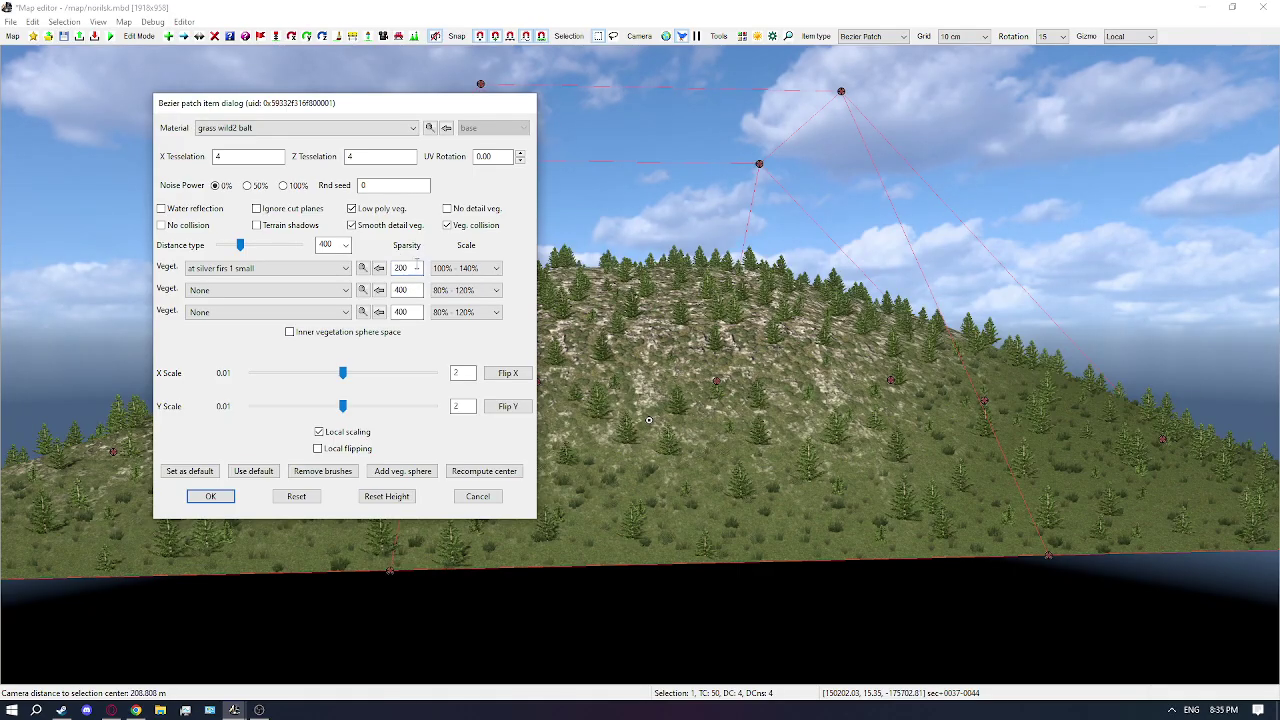
Set the first vegetation's sparsity to 150 after trying 250, and search the vegetation library for "small" for the second slot
type("250")
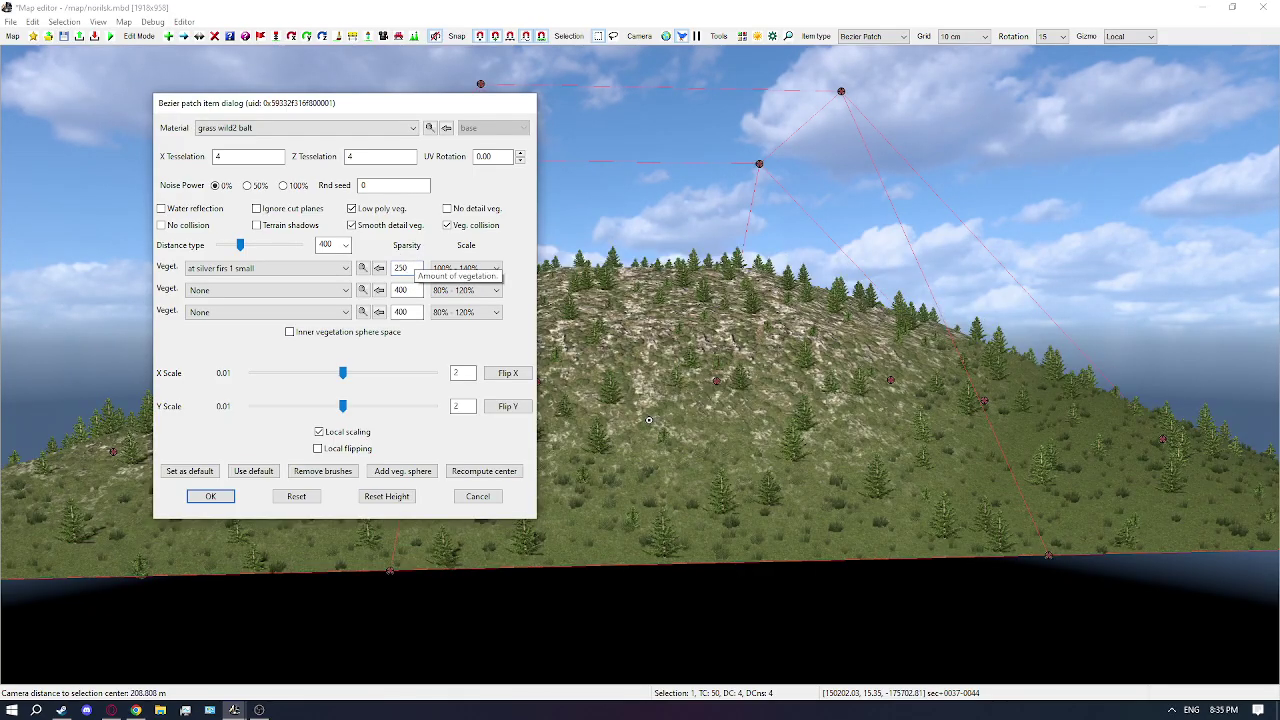
type("150")
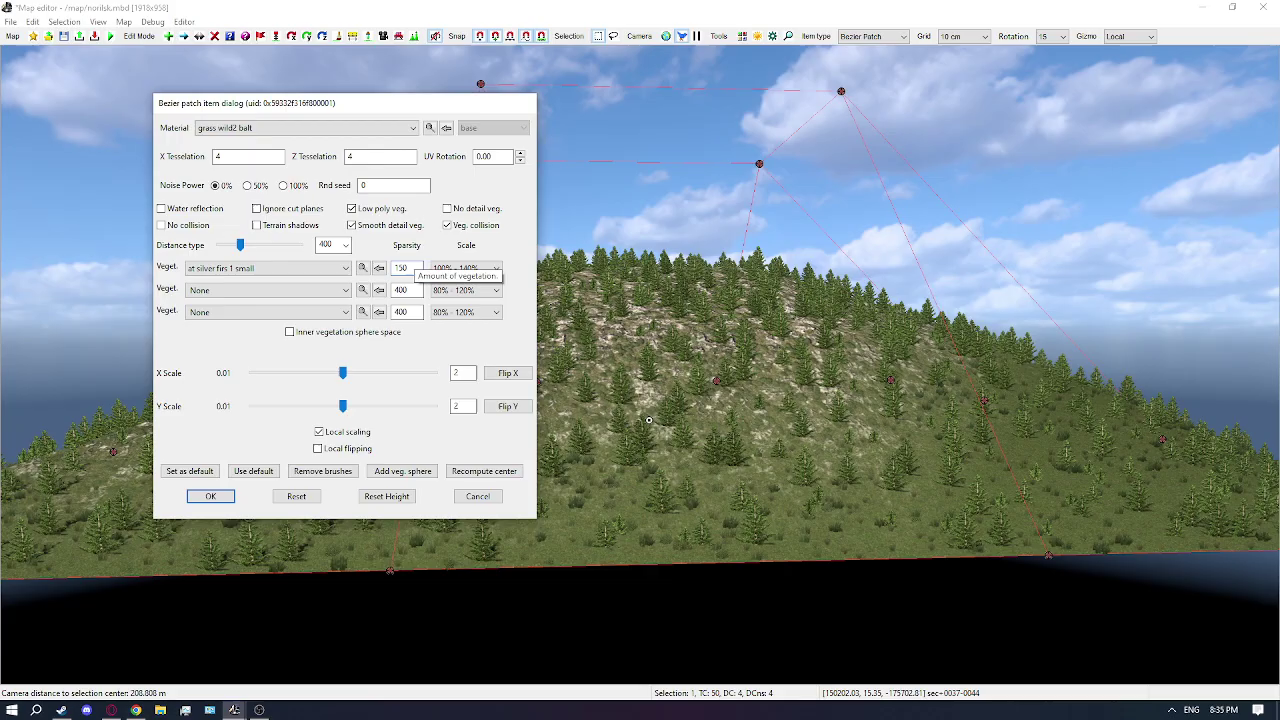
left_click(361, 290)
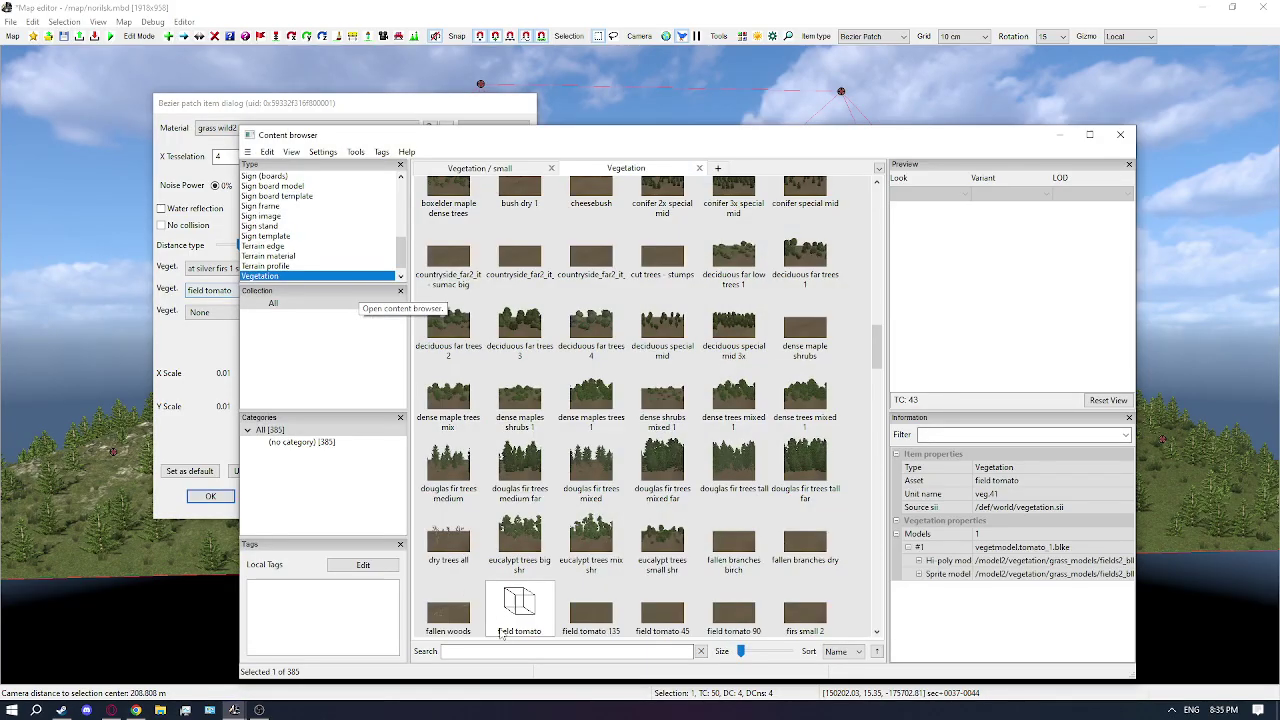
type("small")
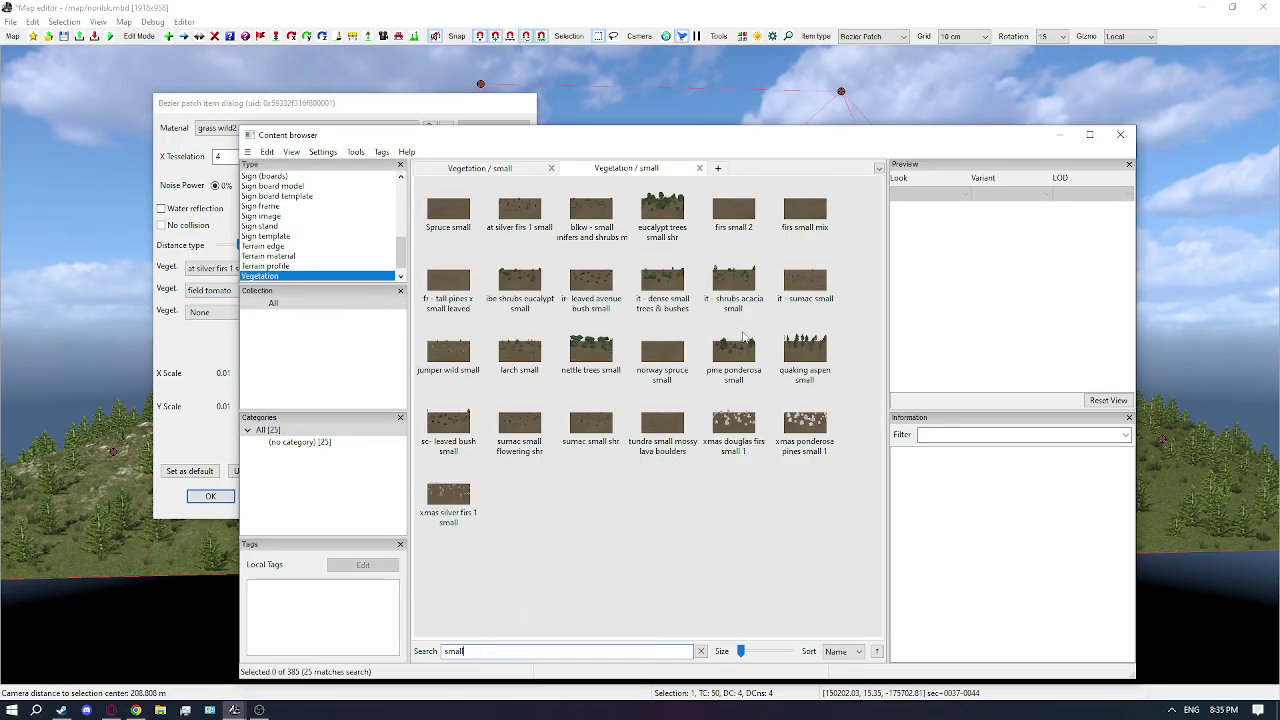
Preview pine ponderosa small and other small vegetation types, and assign firs small 2 to the patch's second vegetation slot
left_click(745, 347)
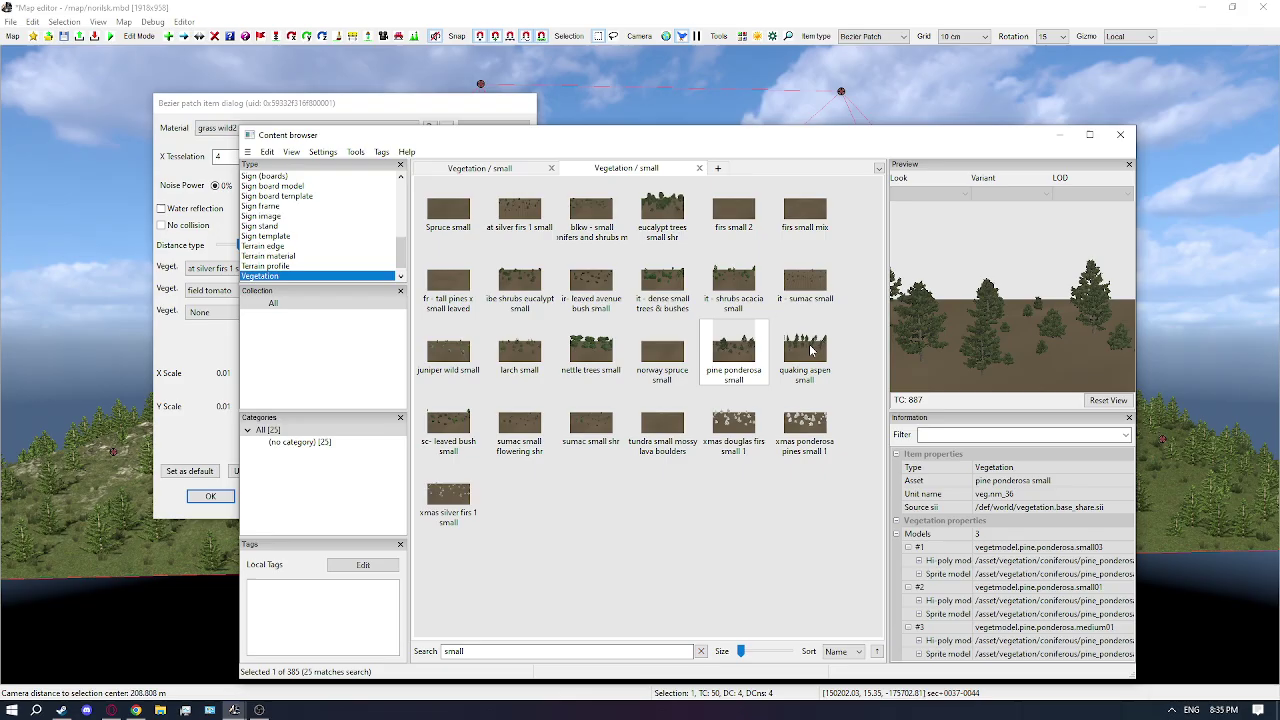
left_click(806, 352)
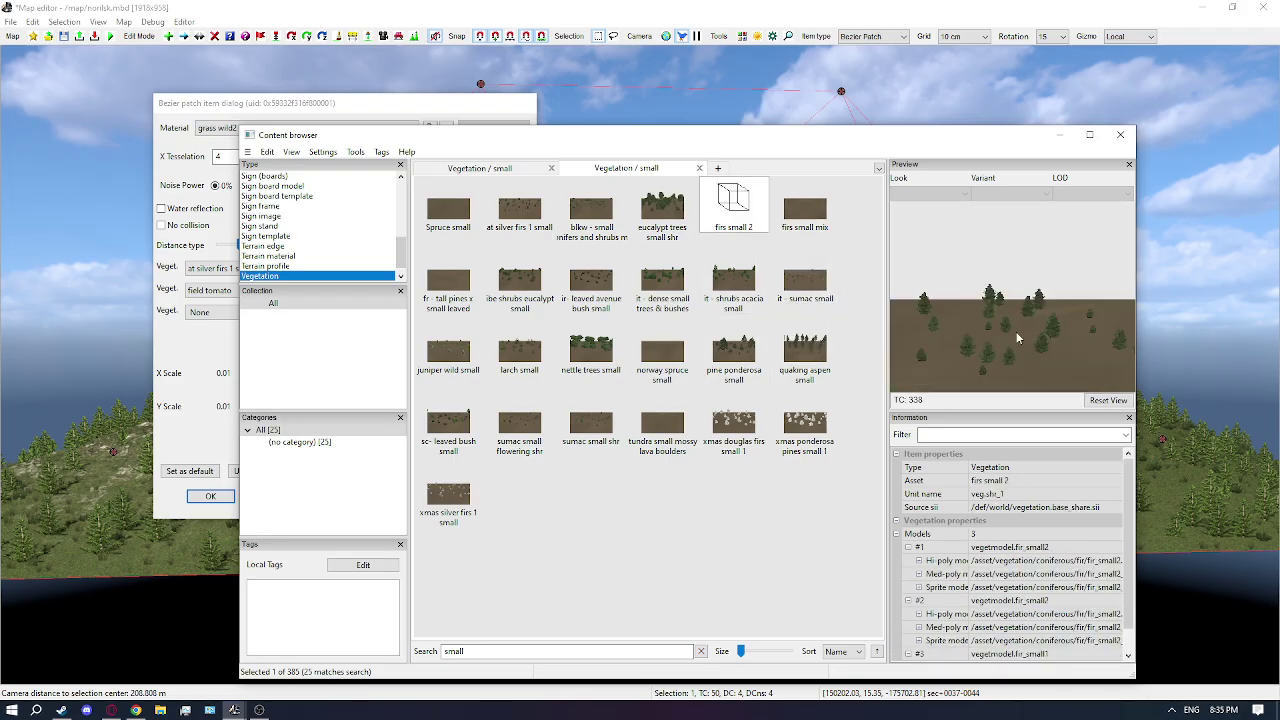
left_click_drag(1017, 338, 1040, 380)
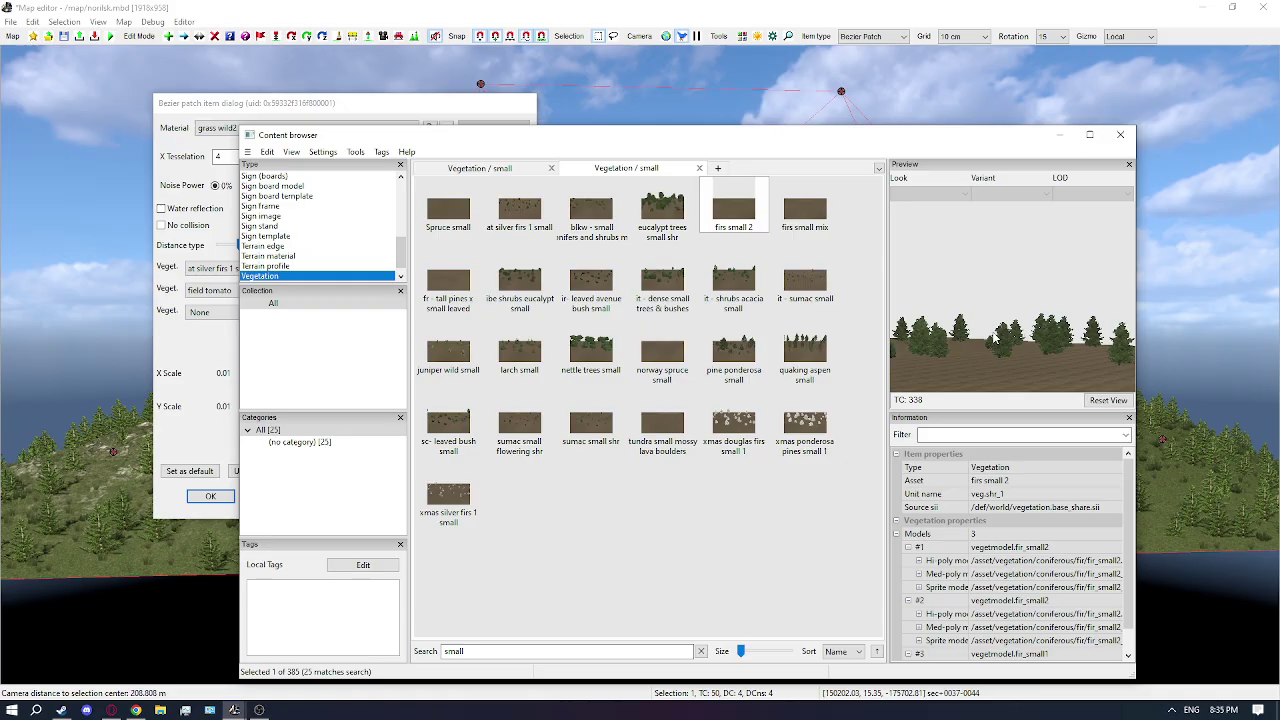
scroll(995, 338, "up", 1)
left_click(304, 107)
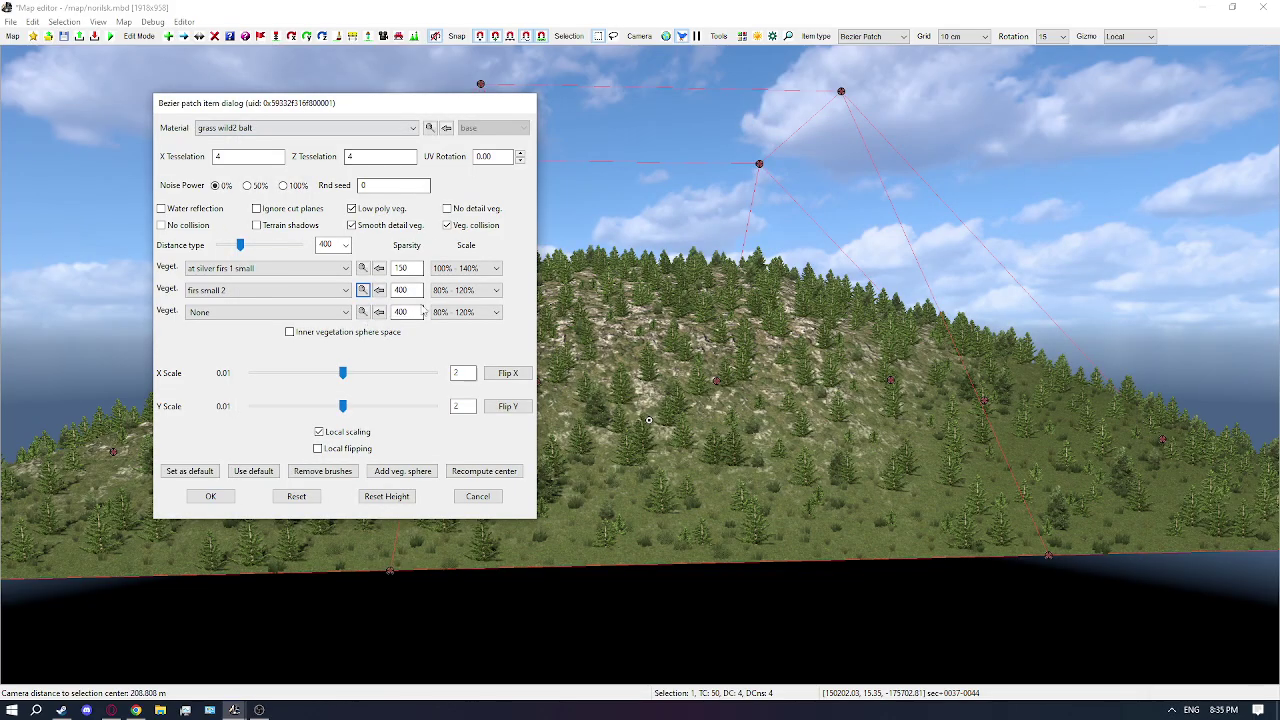
Set the second vegetation's scale to 100% - 140% and its sparsity to 175, and apply the patch properties
type("150")
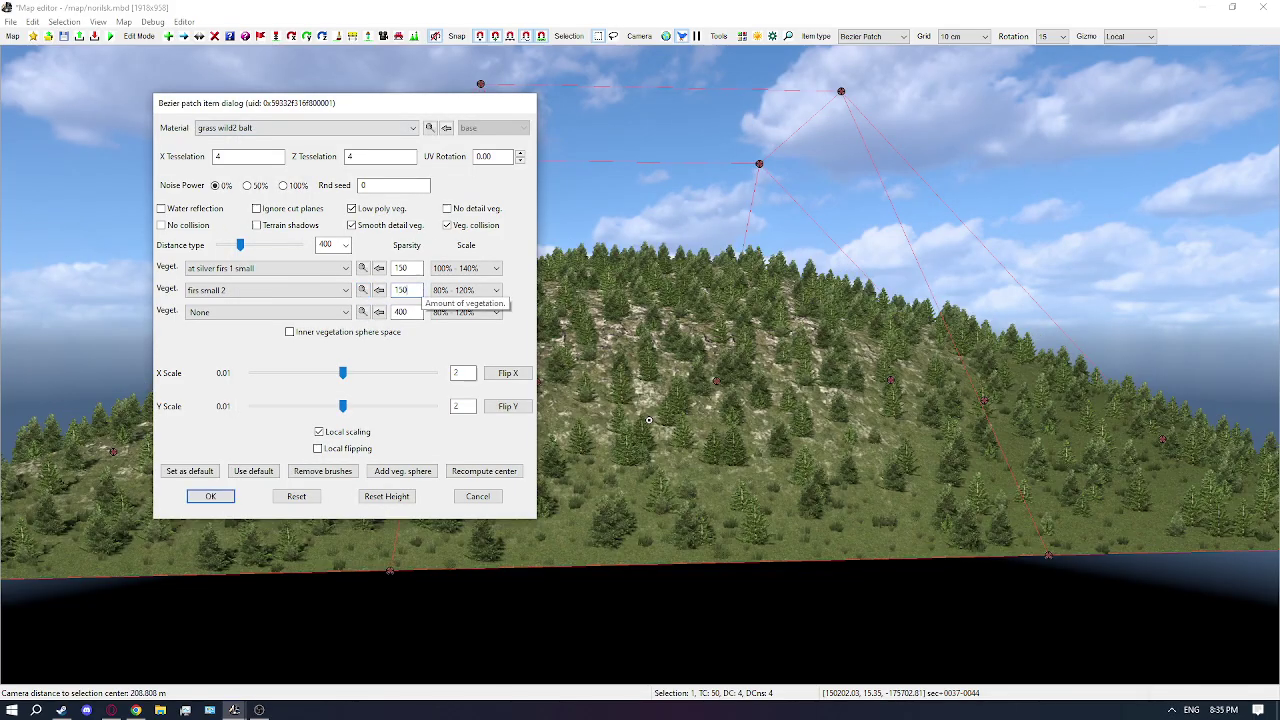
left_click(493, 290)
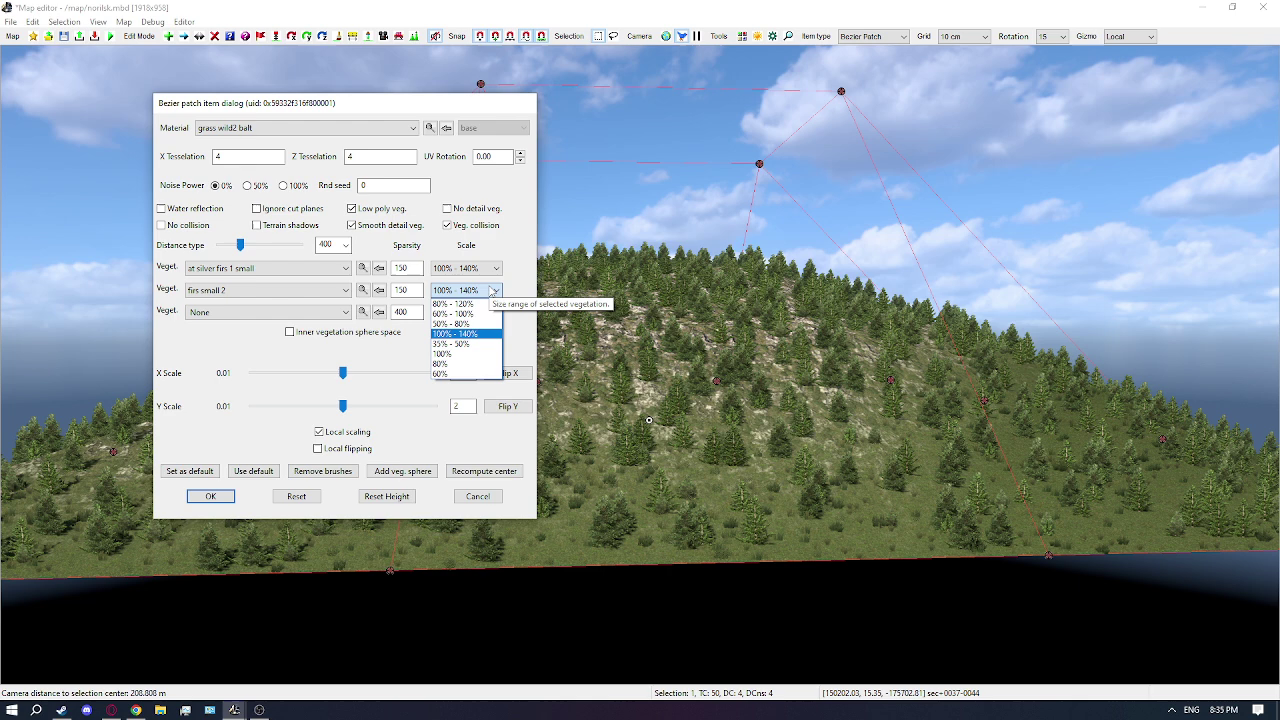
left_click(493, 290)
left_click(484, 291)
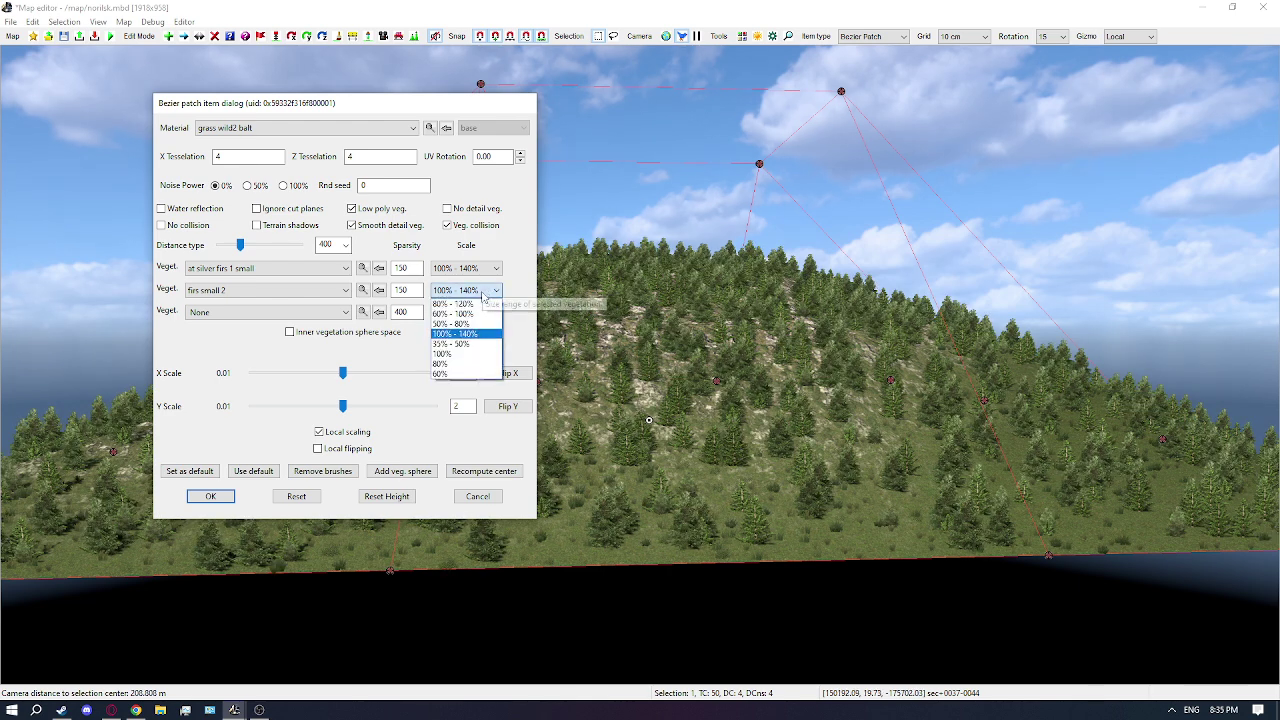
left_click(480, 291)
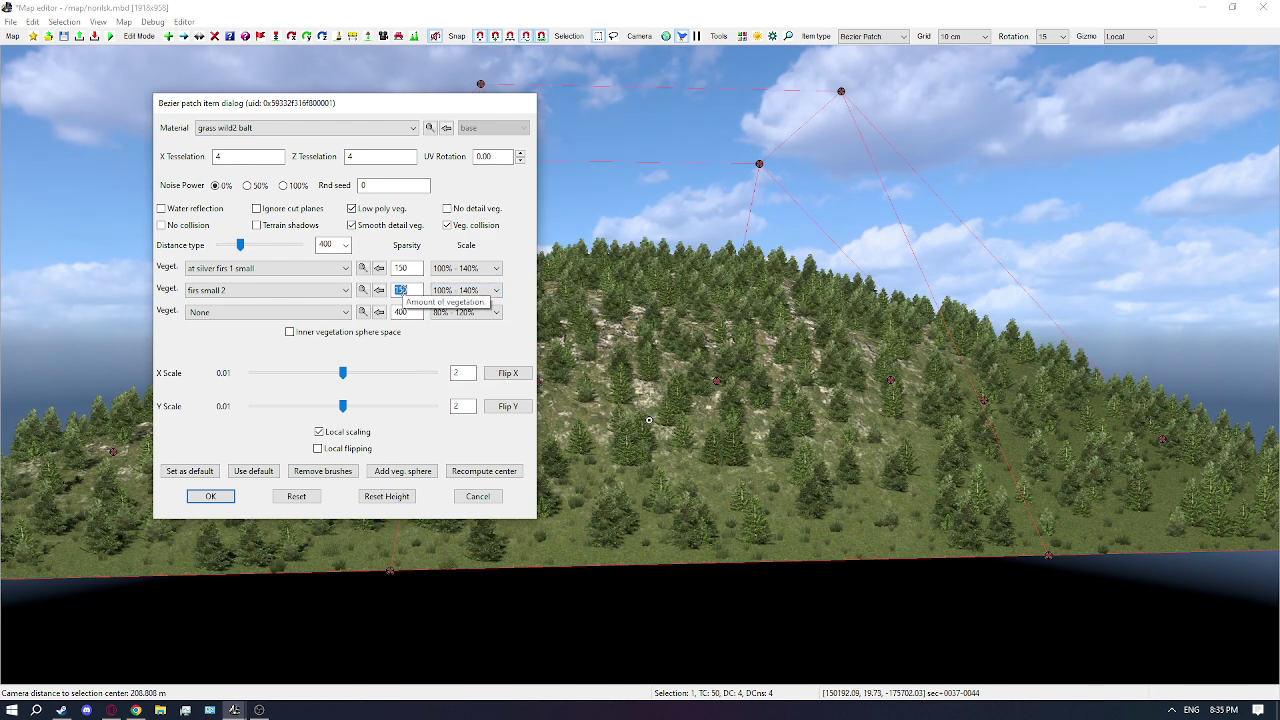
type("175")
left_click(211, 497)
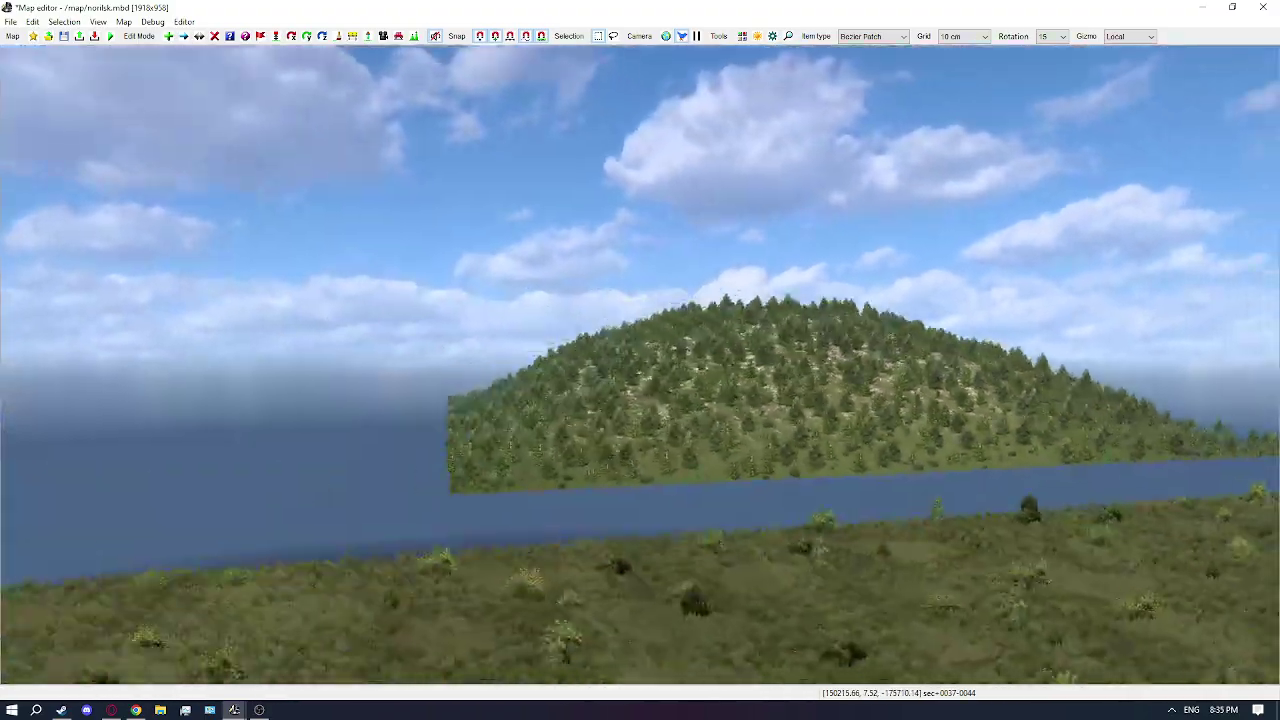
Raise the patch's upper control points above the hill and pull two control points of one edge outward
mouse_move(640, 364)
middle_mouse_down()
mouse_move(720, 340)
mouse_move(560, 420)
mouse_move(600, 460)
mouse_move(640, 364)
middle_mouse_up()
left_click(640, 202)
left_click_drag(589, 179, 899, 242)
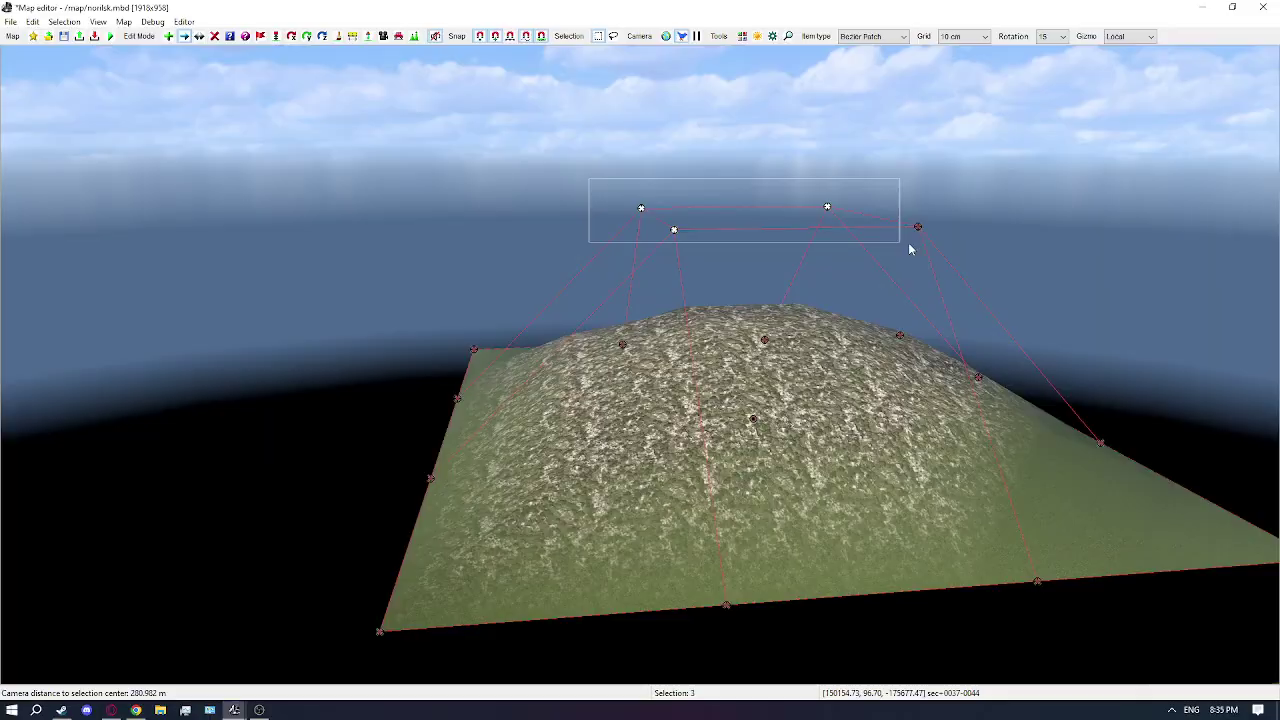
left_click_drag(766, 180, 746, 74)
middle_click_drag(746, 74, 742, 194)
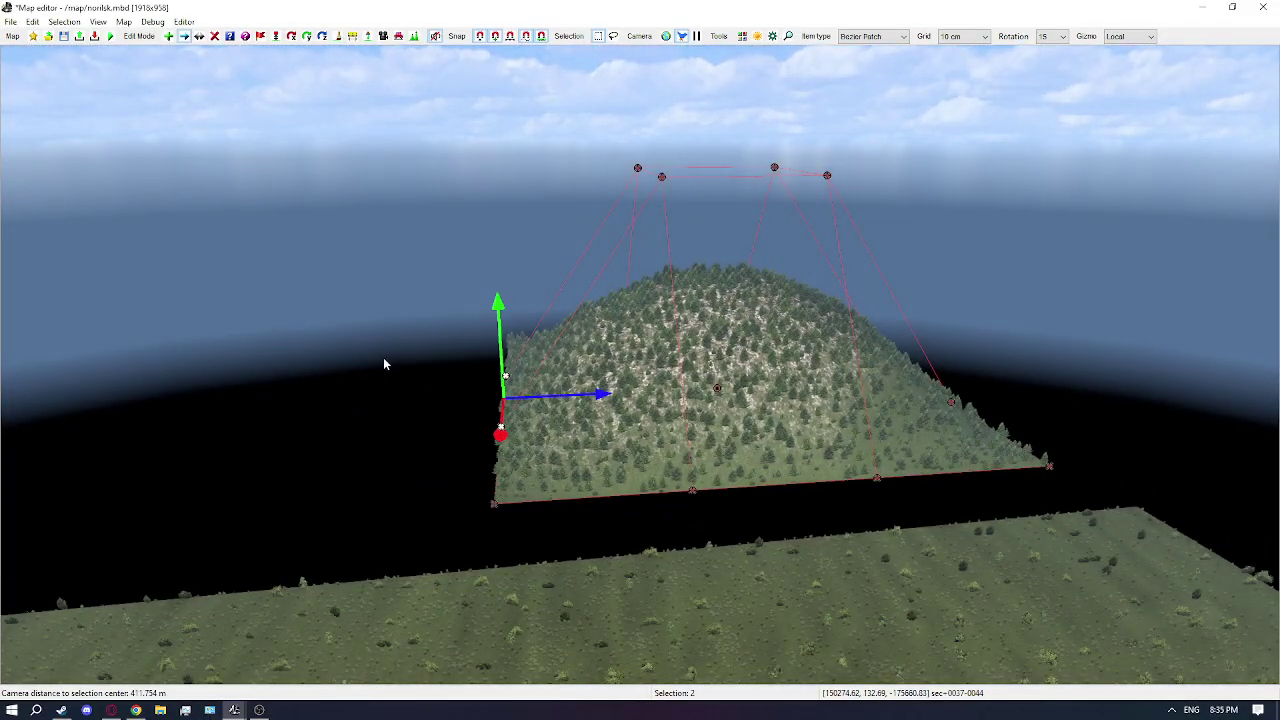
left_click_drag(532, 397, 278, 383)
middle_click_drag(278, 383, 752, 359)
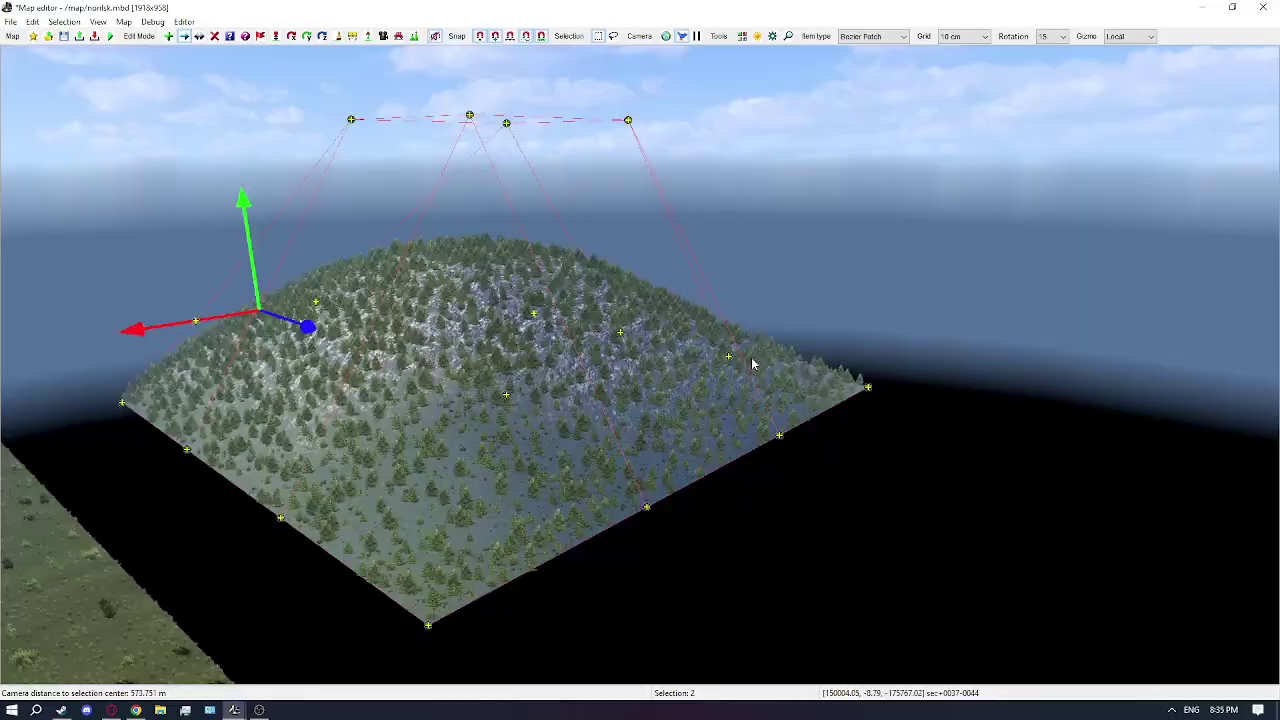
Try raising control points on the patch's opposite edge and undo each move
left_click_drag(884, 336, 897, 200)
key("ctrl+z")
left_click(779, 436, "ctrl")
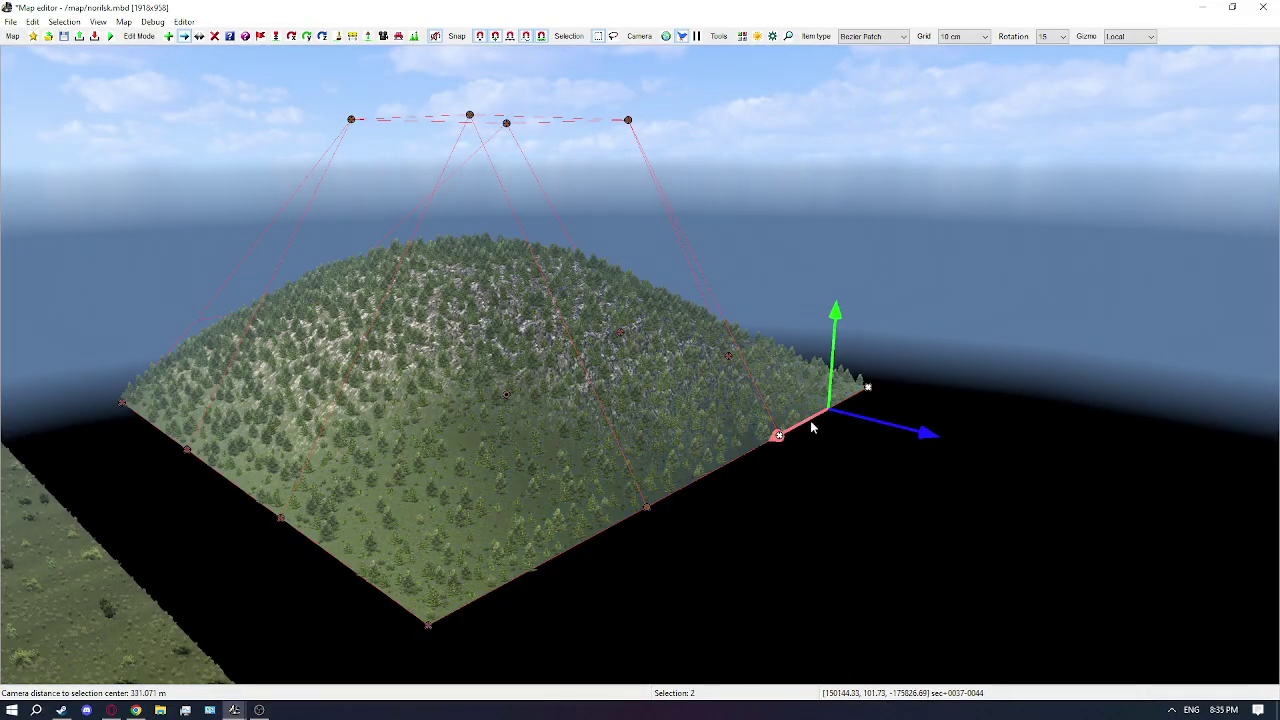
left_click(779, 436)
left_click_drag(782, 384, 777, 290)
key("ctrl+z")
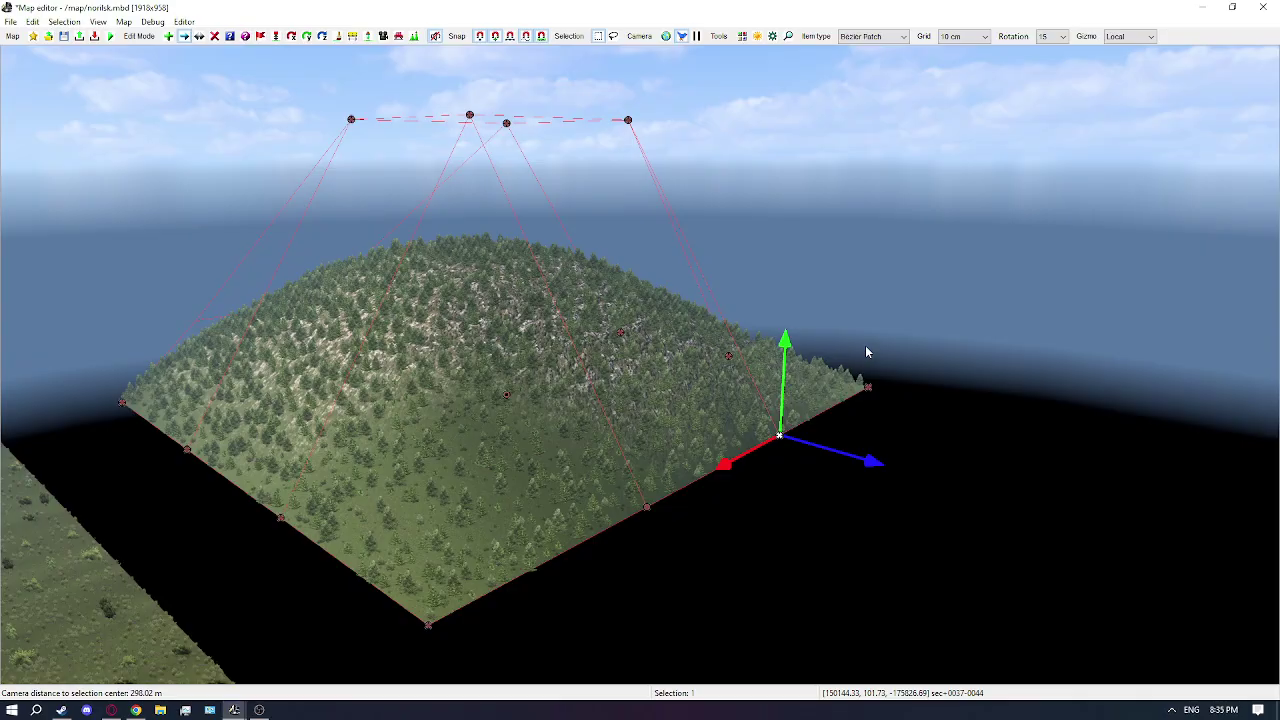
Pull two neighbouring control points at the patch's far edge outward and reposition the corner point closest to the road
left_click(866, 386, "ctrl")
left_click_drag(902, 427, 1158, 508)
middle_click_drag(1158, 508, 434, 460)
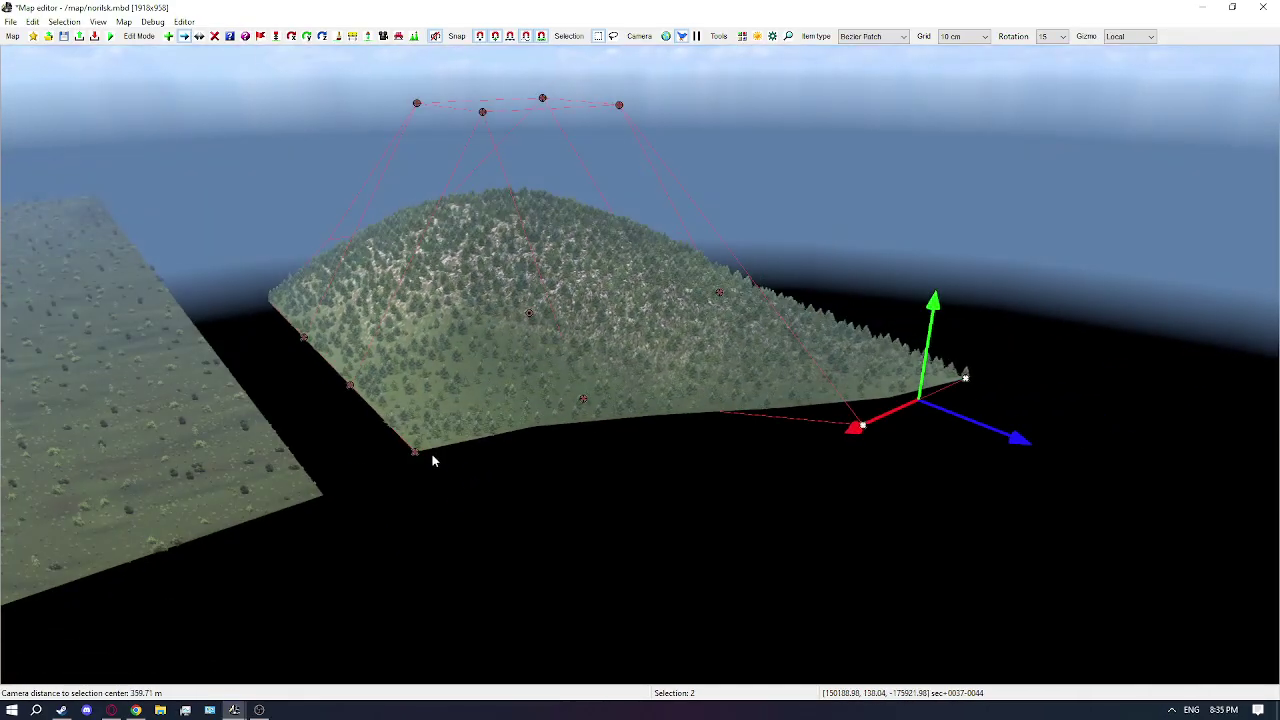
left_click(417, 453)
left_click_drag(396, 466, 468, 444)
left_click_drag(502, 444, 440, 390)
Lower two of the patch's four upper control points toward the hill surface to make the summit uneven
left_click(606, 340)
middle_click_drag(606, 340, 620, 142)
left_click(605, 129)
left_click_drag(604, 92, 614, 277)
middle_click_drag(728, 277, 716, 229)
left_click(701, 229)
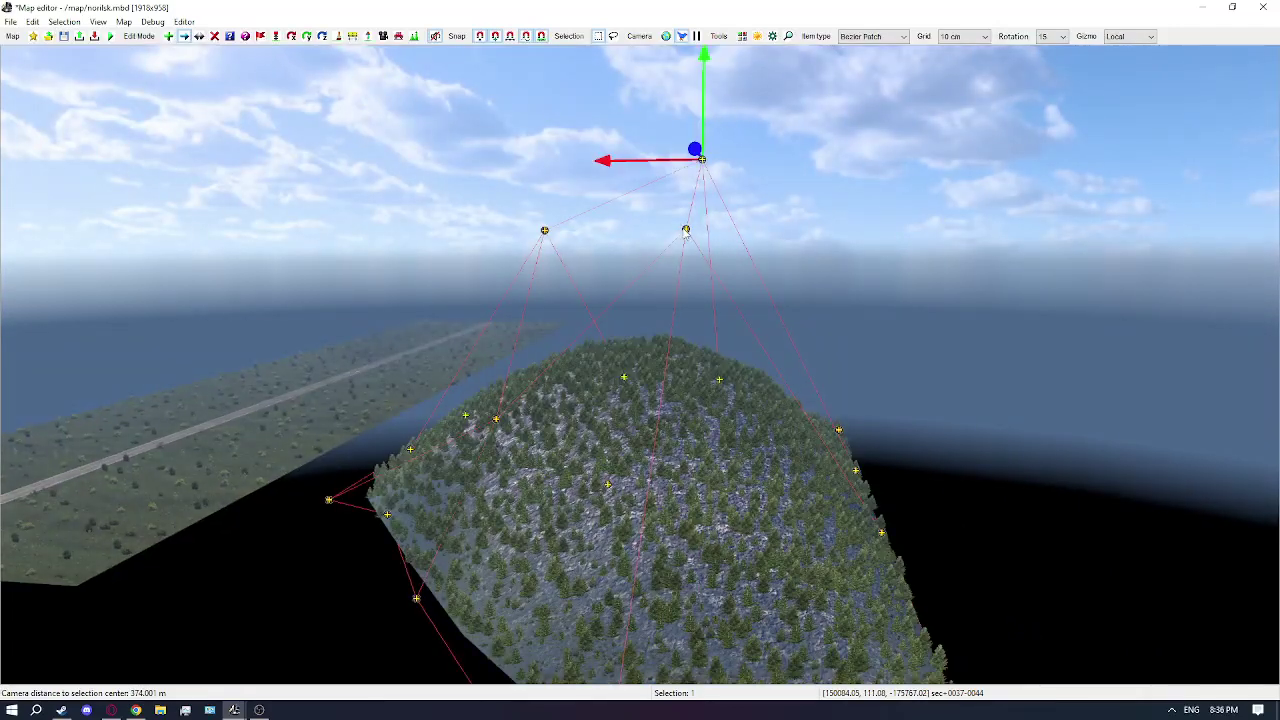
left_click_drag(686, 234, 702, 329)
left_click_drag(677, 282, 683, 347)
left_click(774, 340)
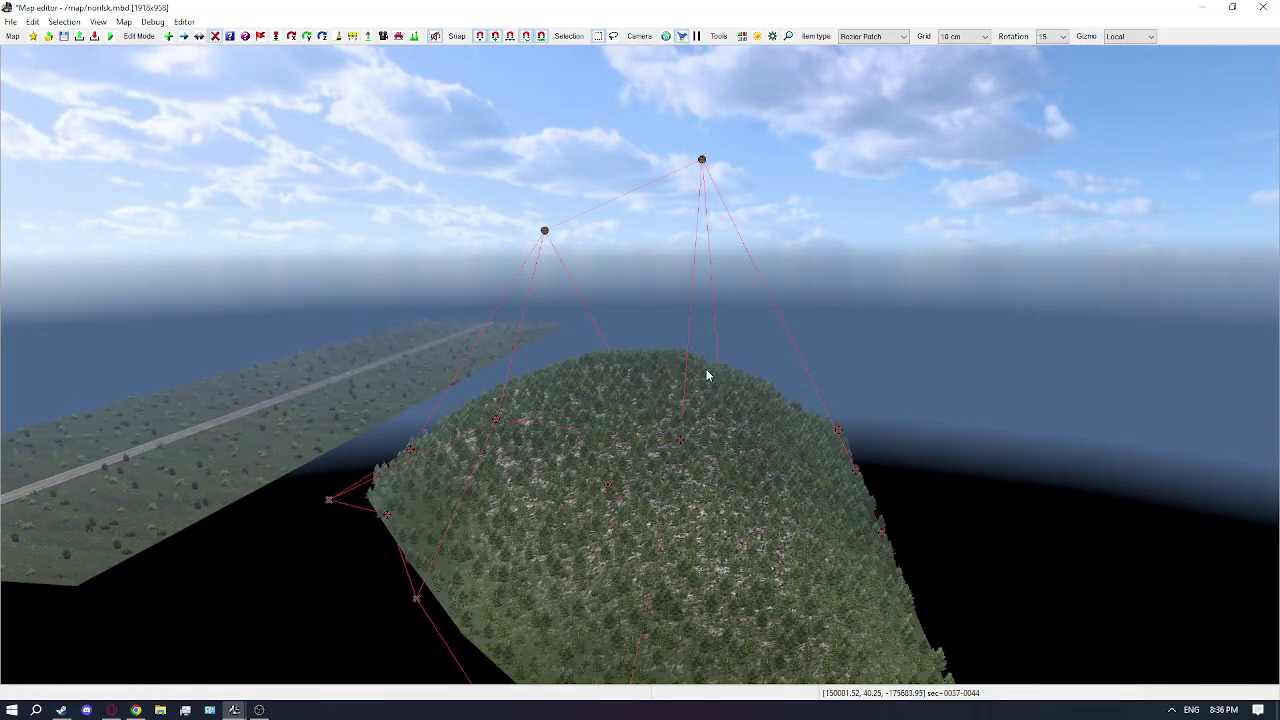
Reposition the outer control points along the patch's edges outward to give the hill an irregular, rounded outline
middle_click_drag(707, 376, 708, 375)
left_click_drag(684, 406, 921, 446)
left_click(629, 497)
left_click_drag(602, 520, 489, 612)
middle_click_drag(552, 458, 553, 456)
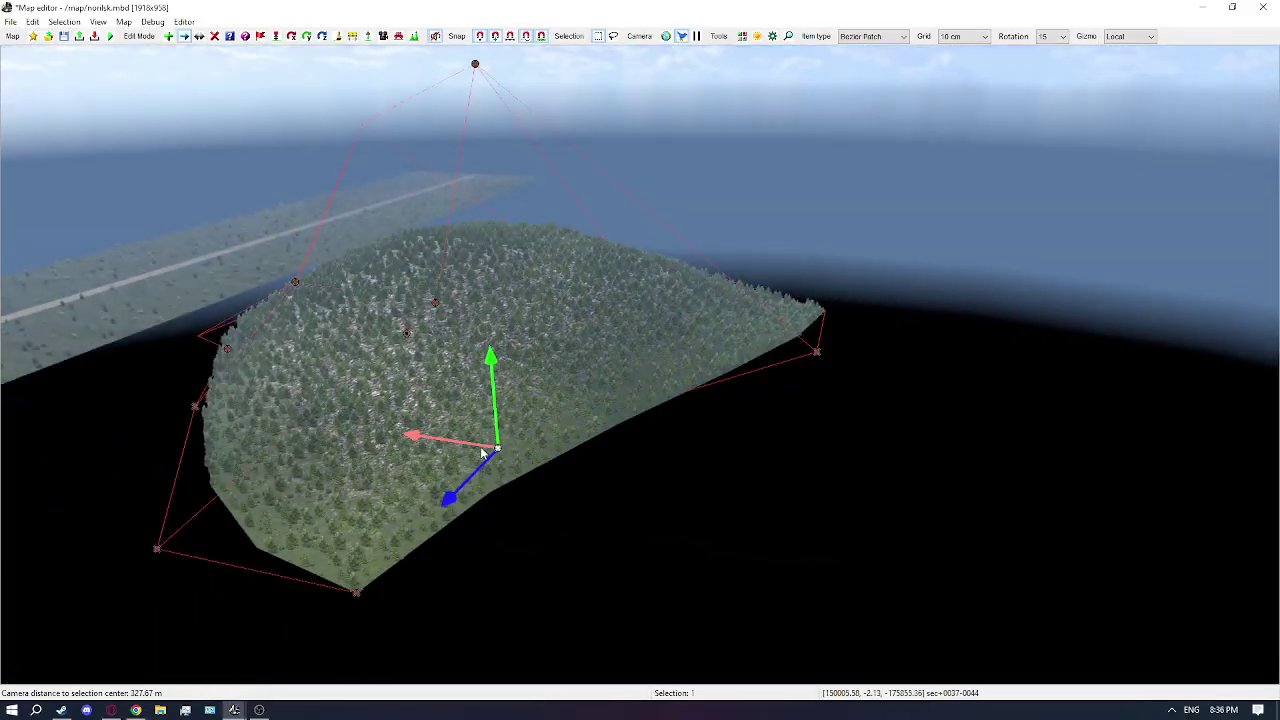
left_click_drag(480, 446, 910, 514)
left_click(693, 423)
middle_click_drag(693, 423, 693, 421)
right_click_drag(694, 428, 657, 422)
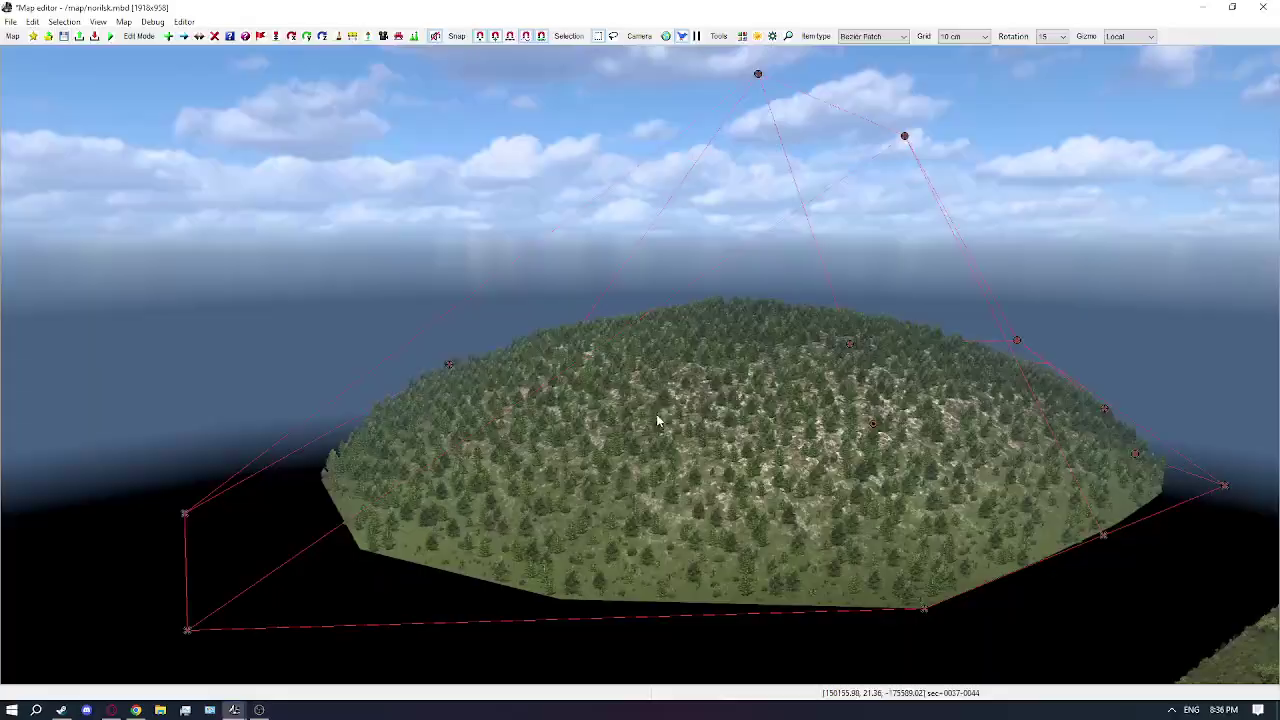
Select the two remaining upper control points together, raise them and shift them sideways above the hill
middle_click_drag(739, 168, 720, 196)
left_click(688, 214)
left_click(810, 276, "ctrl")
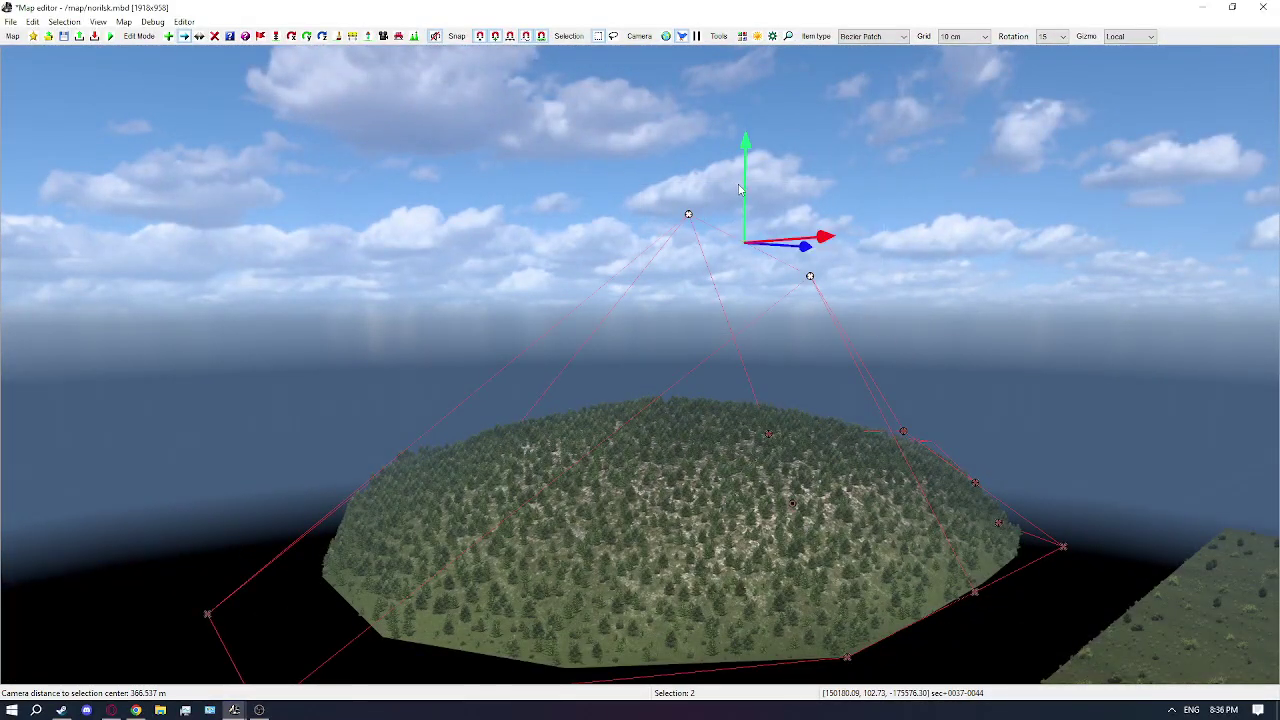
left_click_drag(743, 180, 743, 109)
left_click_drag(819, 153, 679, 173)
middle_click_drag(679, 173, 699, 280)
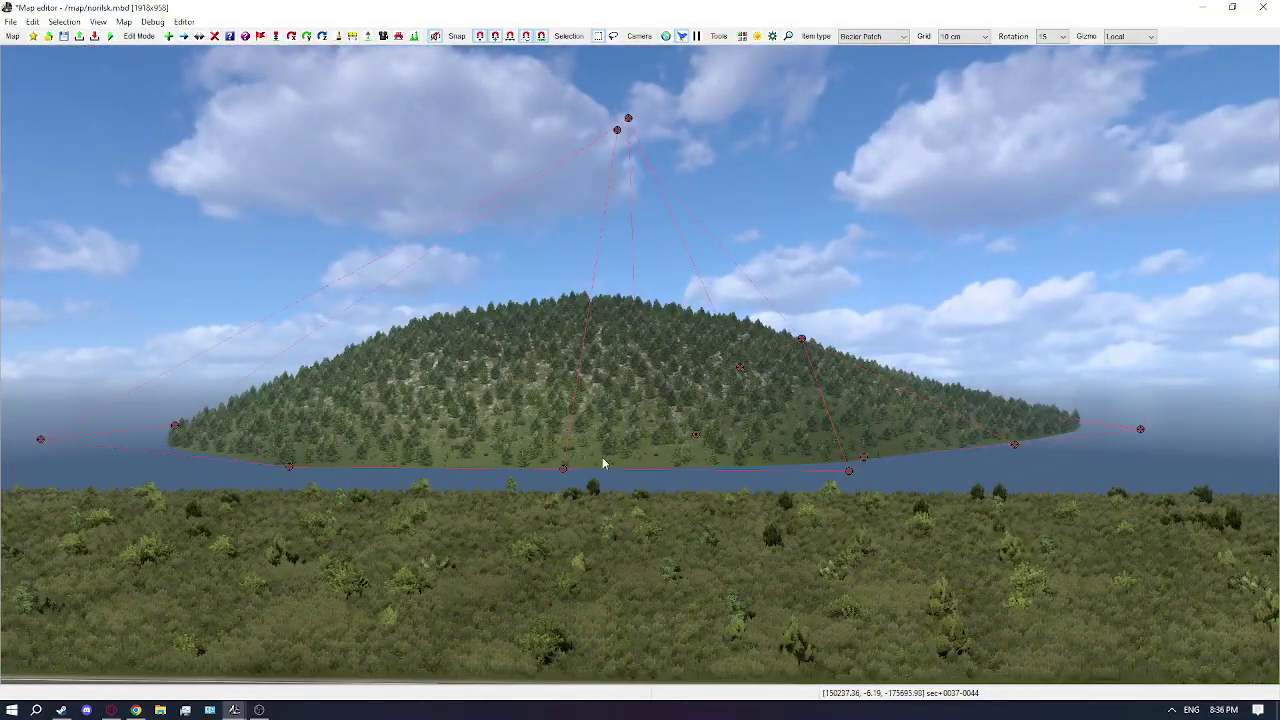
Move the whole hill patch farther away, to beyond the end of the road
key("m")
left_click(697, 434)
middle_click_drag(668, 454, 665, 401)
left_click_drag(715, 394, 908, 368)
key("Delete")
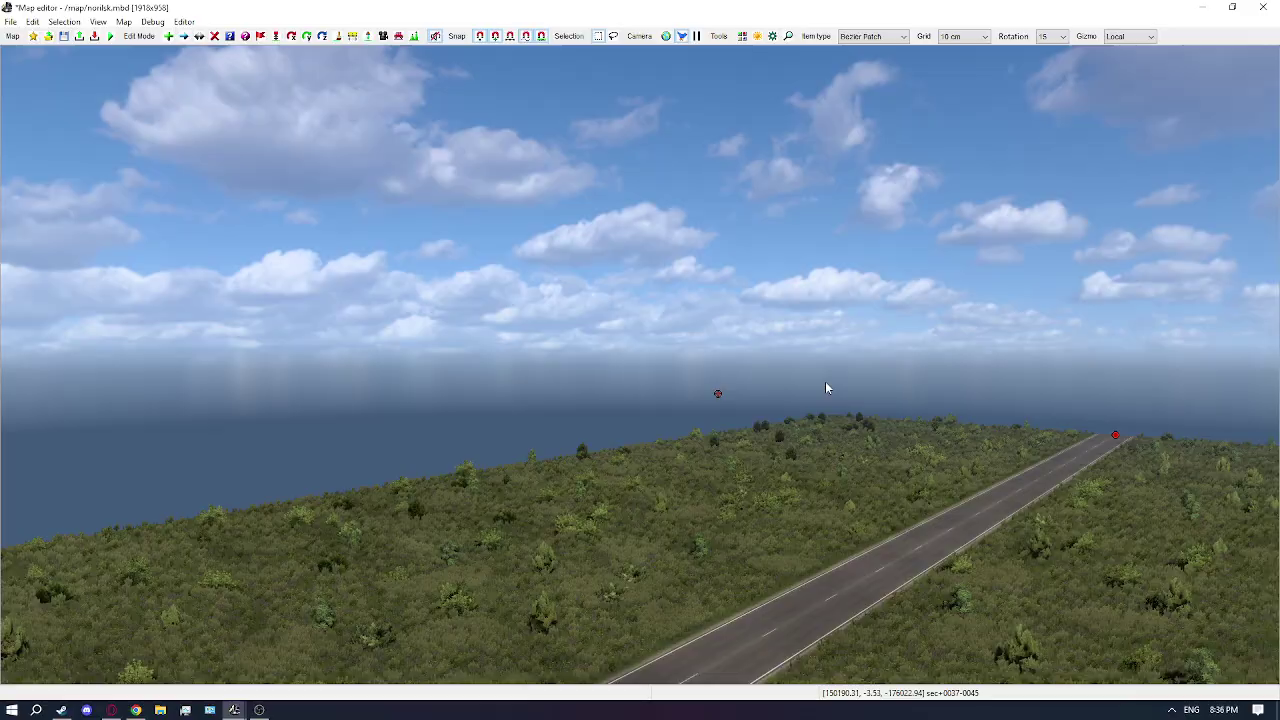
Set the hill patch's distance type to 1500 in its properties and apply the change
middle_click_drag(825, 382, 746, 364)
left_click(693, 357)
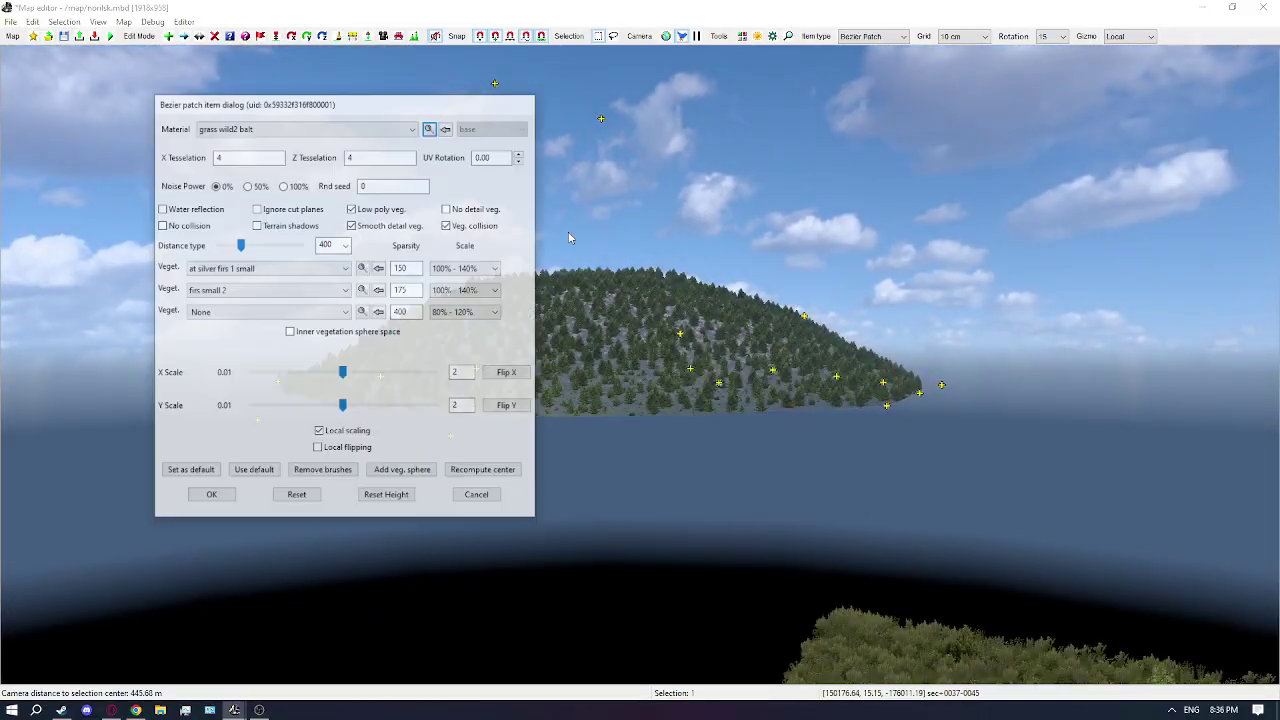
left_click(210, 496)
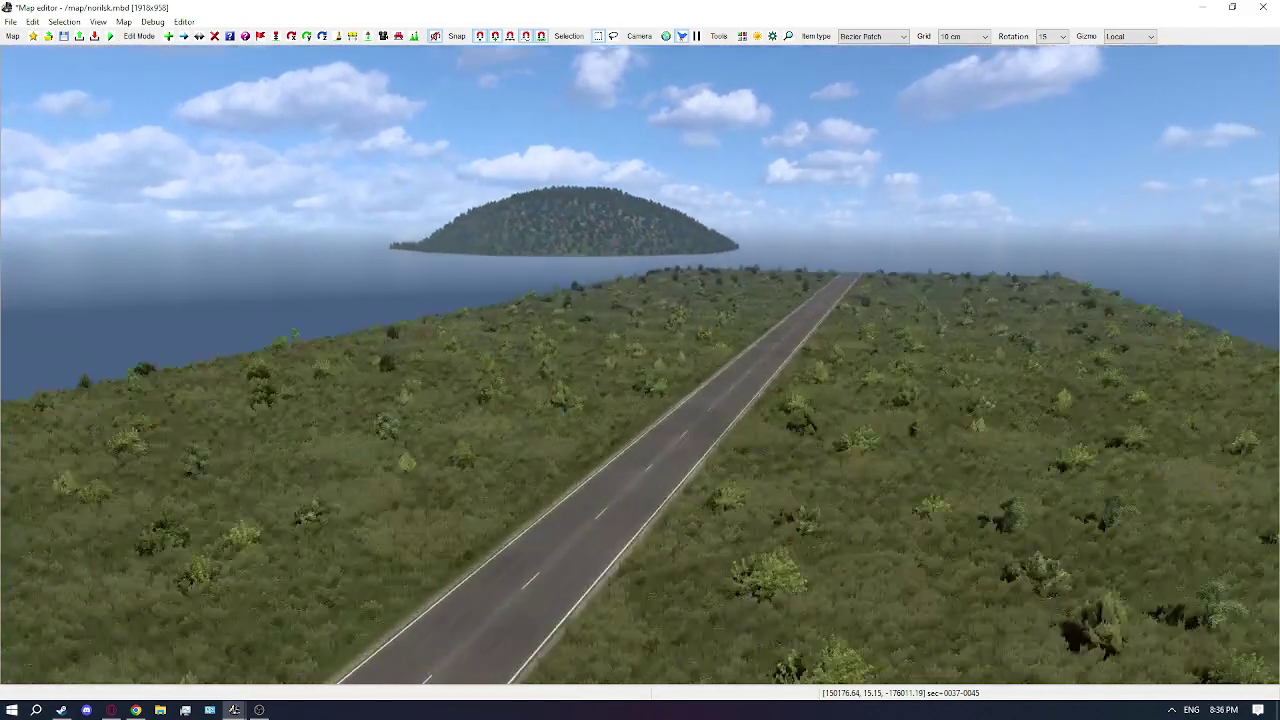
Rotate the whole hill patch about its vertical axis
middle_click_drag(640, 365, 640, 300)
key("w")
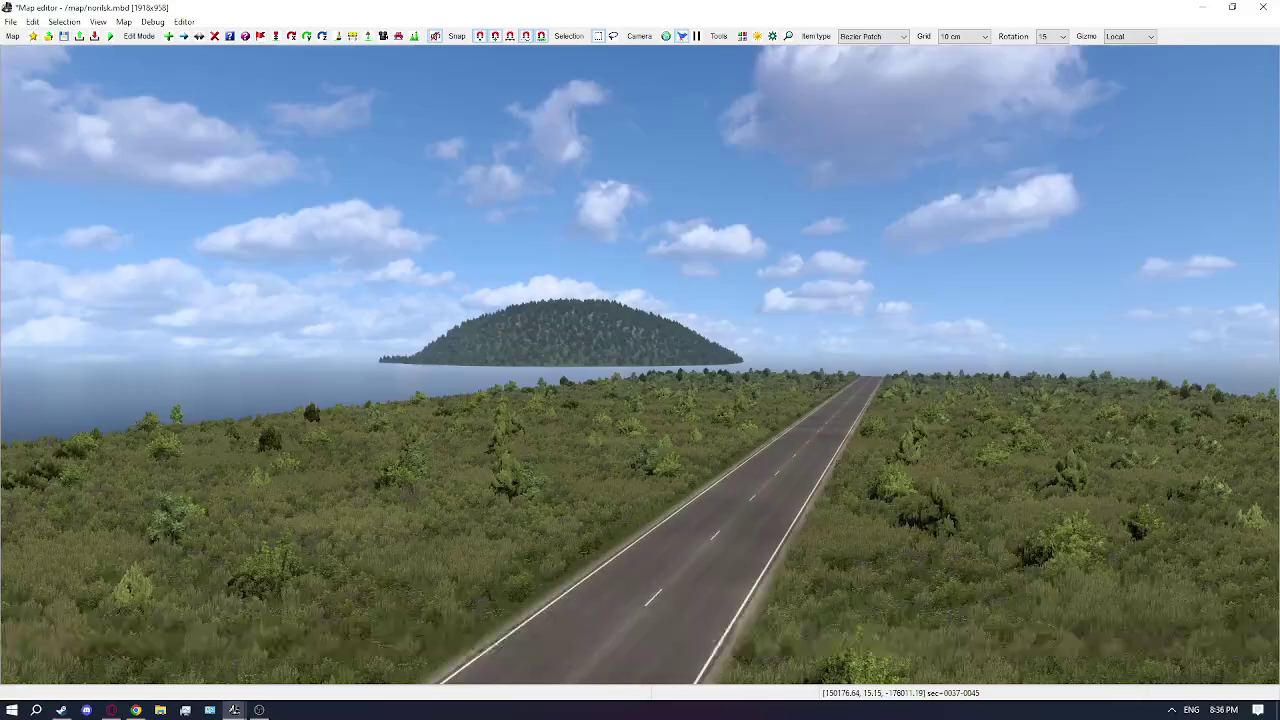
key("w")
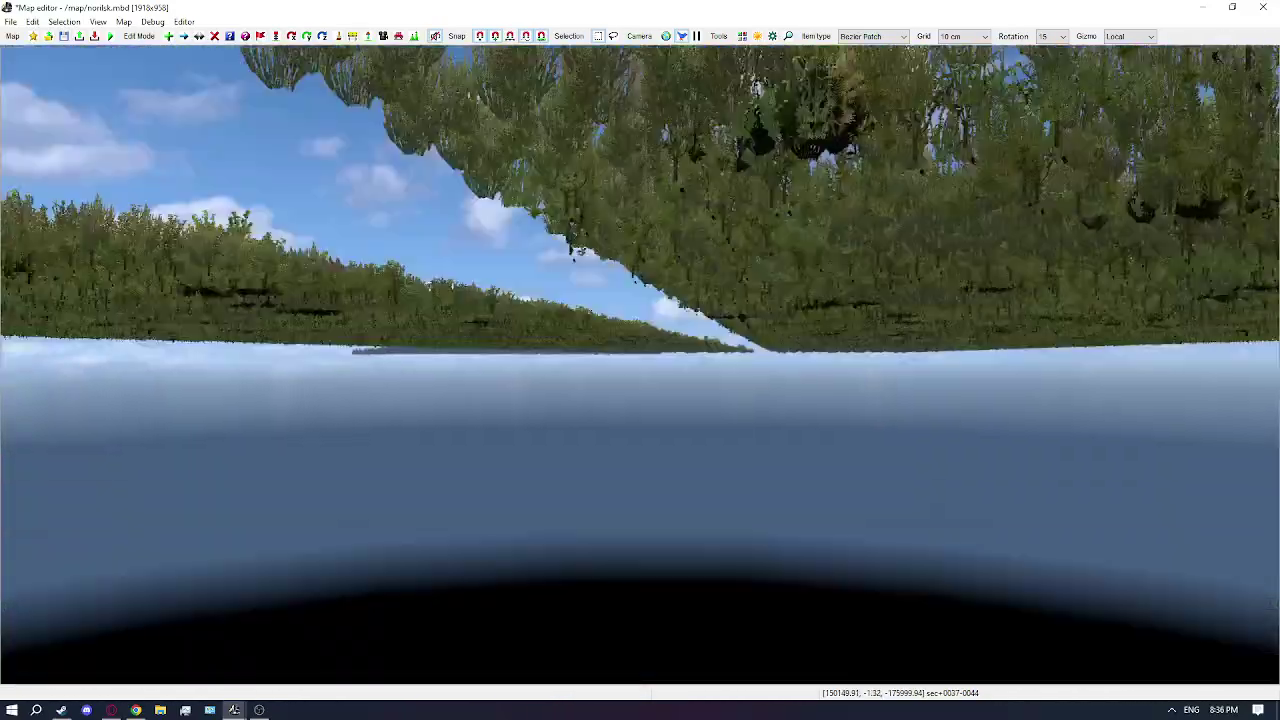
middle_click_drag(587, 367, 552, 331)
key("d")
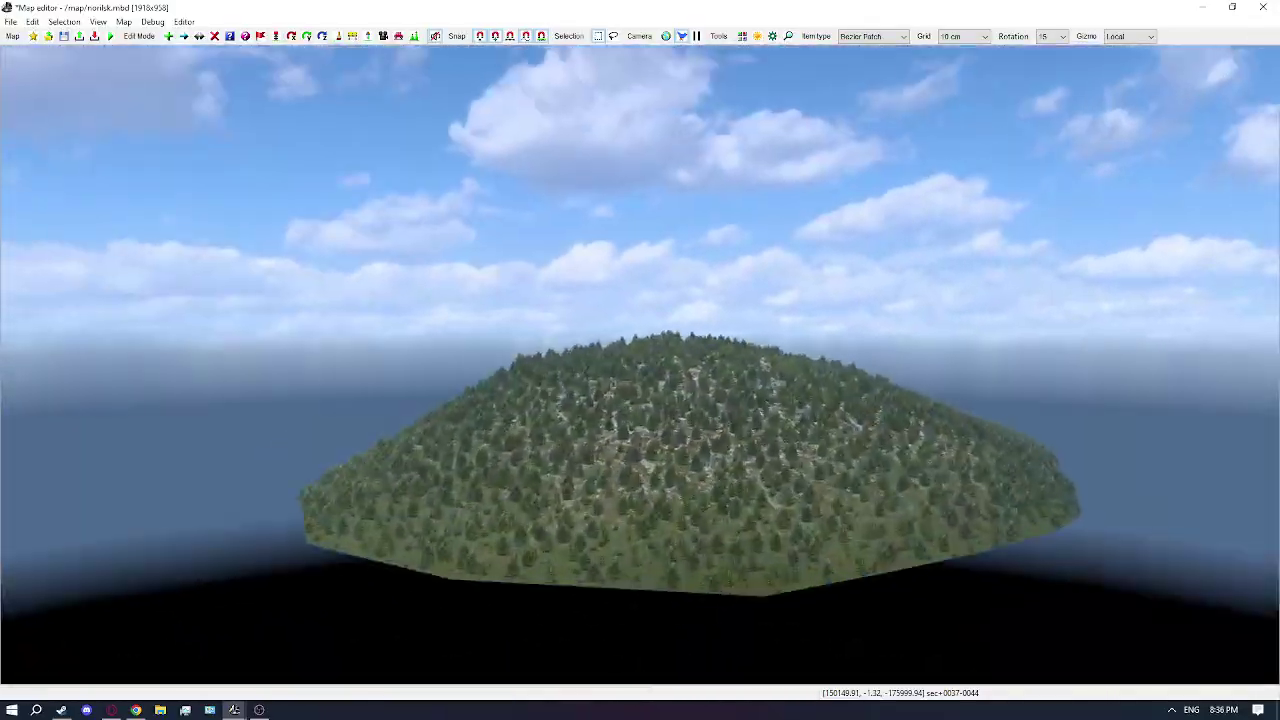
left_click(643, 428)
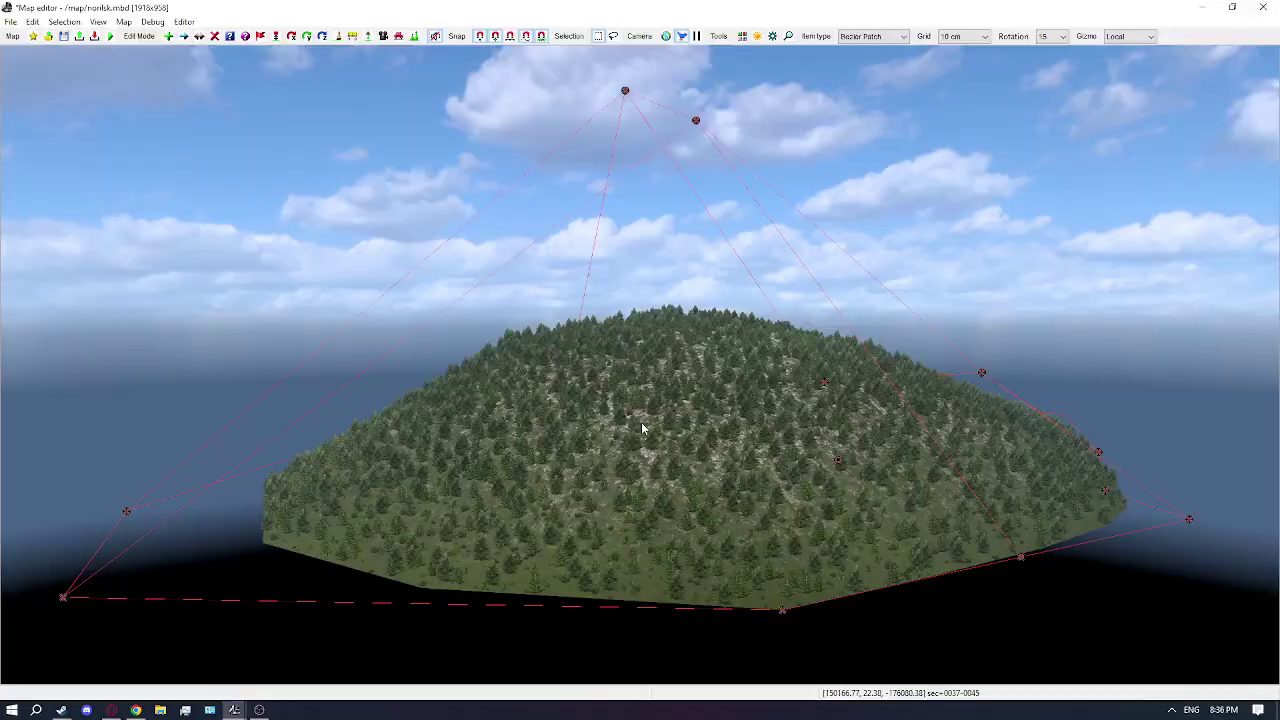
left_click(838, 460)
scroll(838, 460, "up", 3)
key("r")
scroll(838, 460, "down", 3)
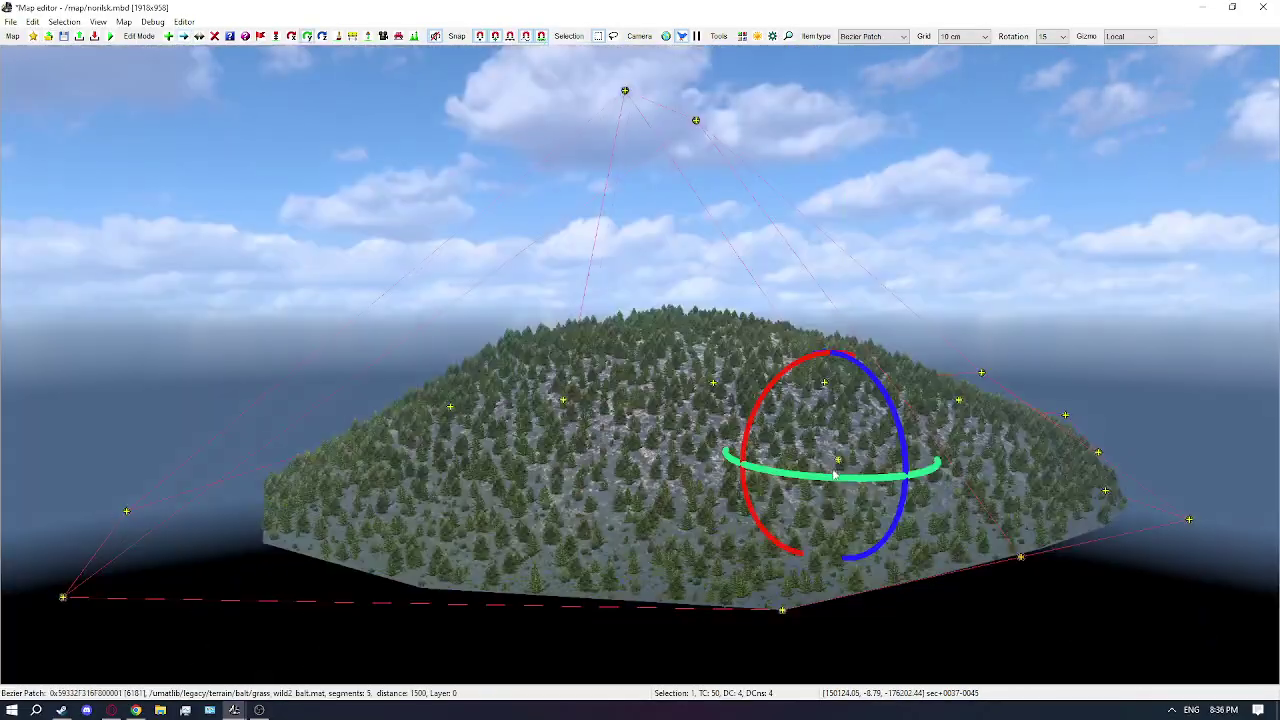
left_click_drag(932, 481, 843, 429)
Inspect the rotated hill at close range, return to the road and switch the item type to Terrain
right_click(664, 403)
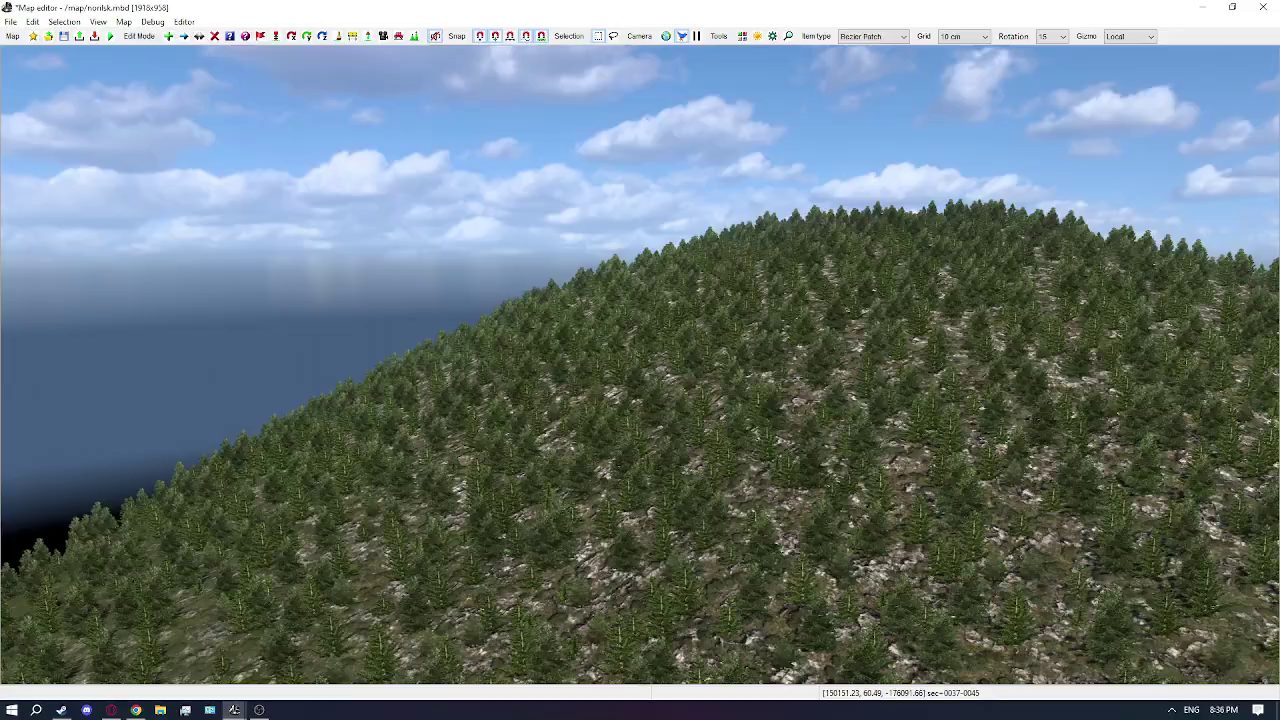
right_click_drag(698, 378, 400, 362)
right_click_drag(640, 362, 410, 392)
left_click(870, 38)
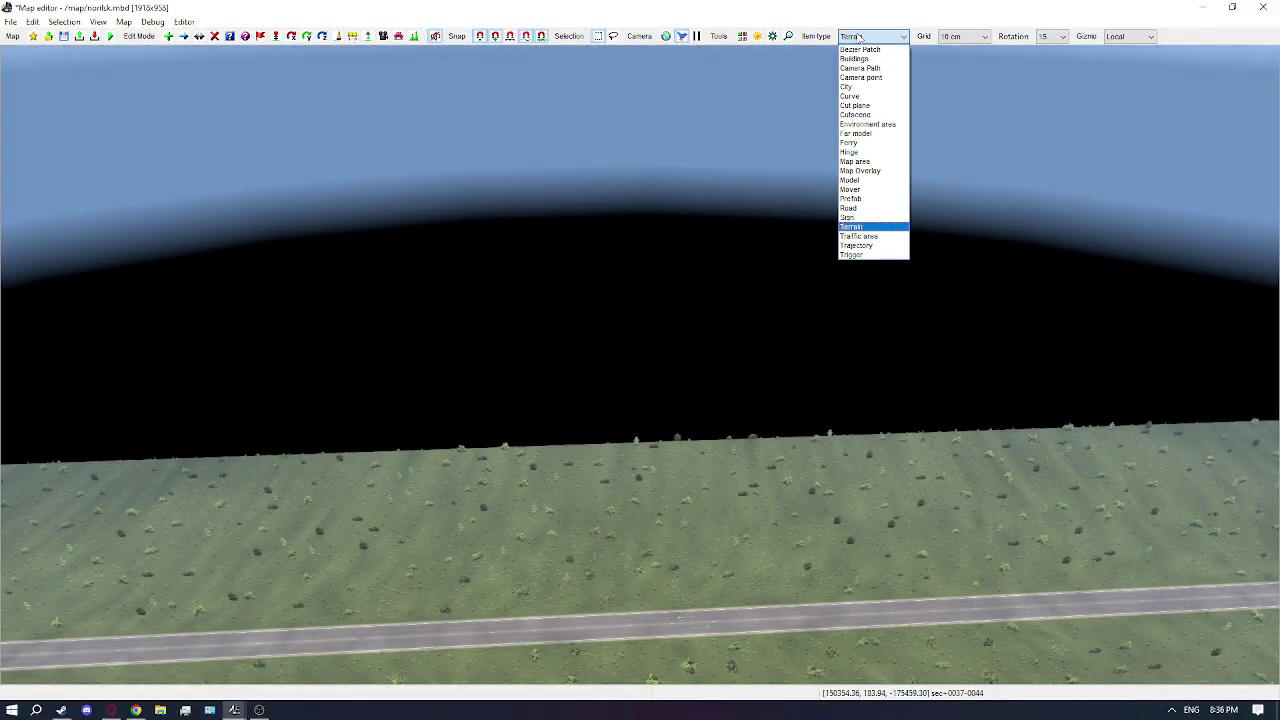
Draw a terrain item about 107 m long on the grass beyond the road and open its properties
left_click(852, 230)
right_click_drag(668, 235, 680, 255)
key("e")
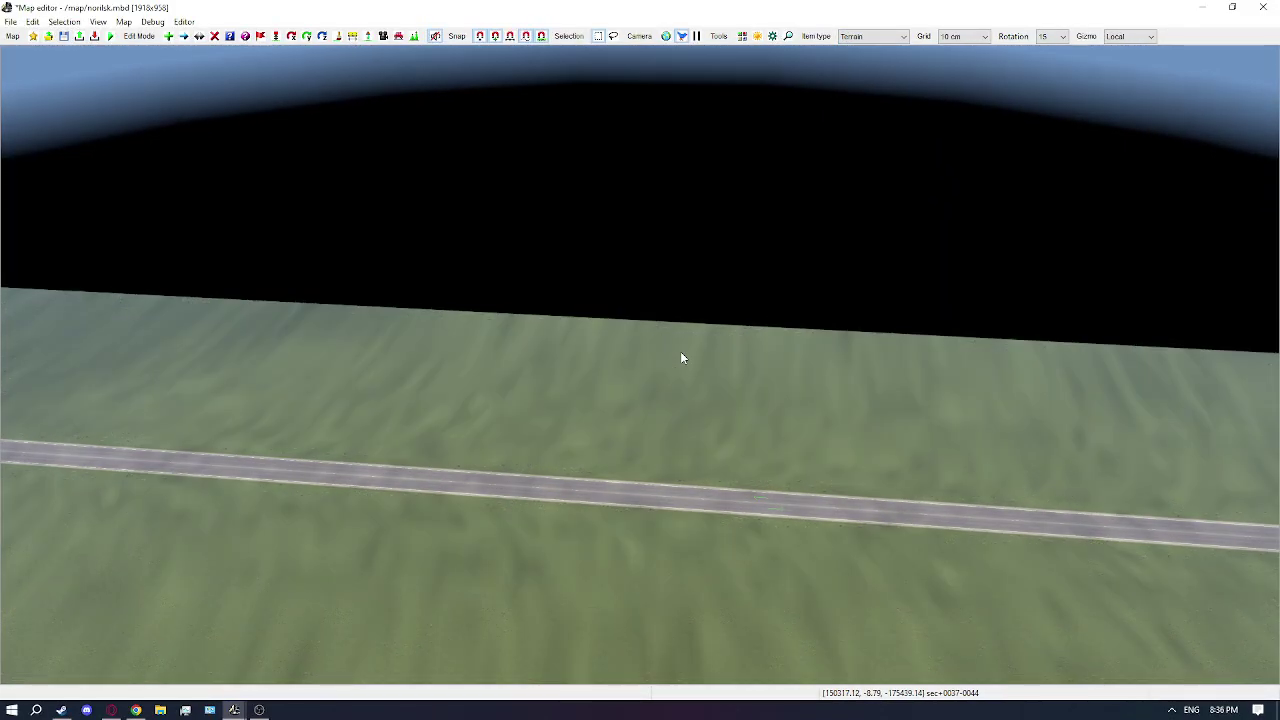
left_click_drag(676, 350, 928, 366)
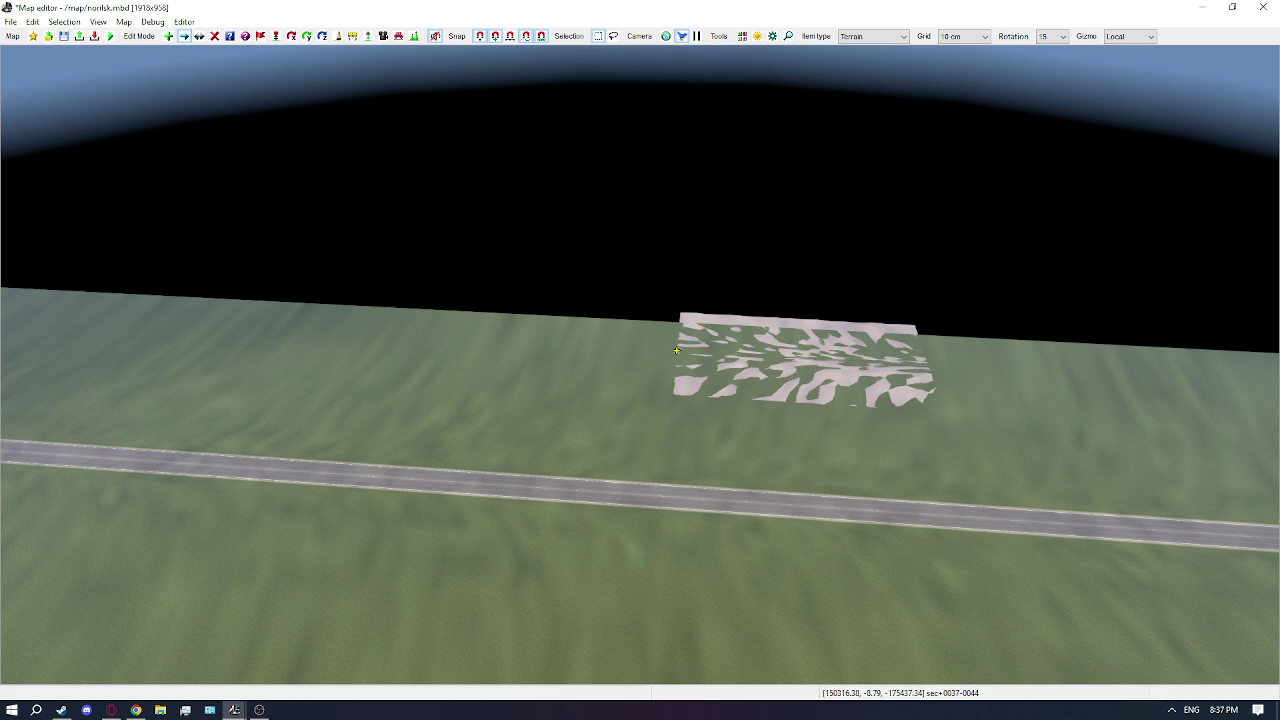
double_click(676, 351)
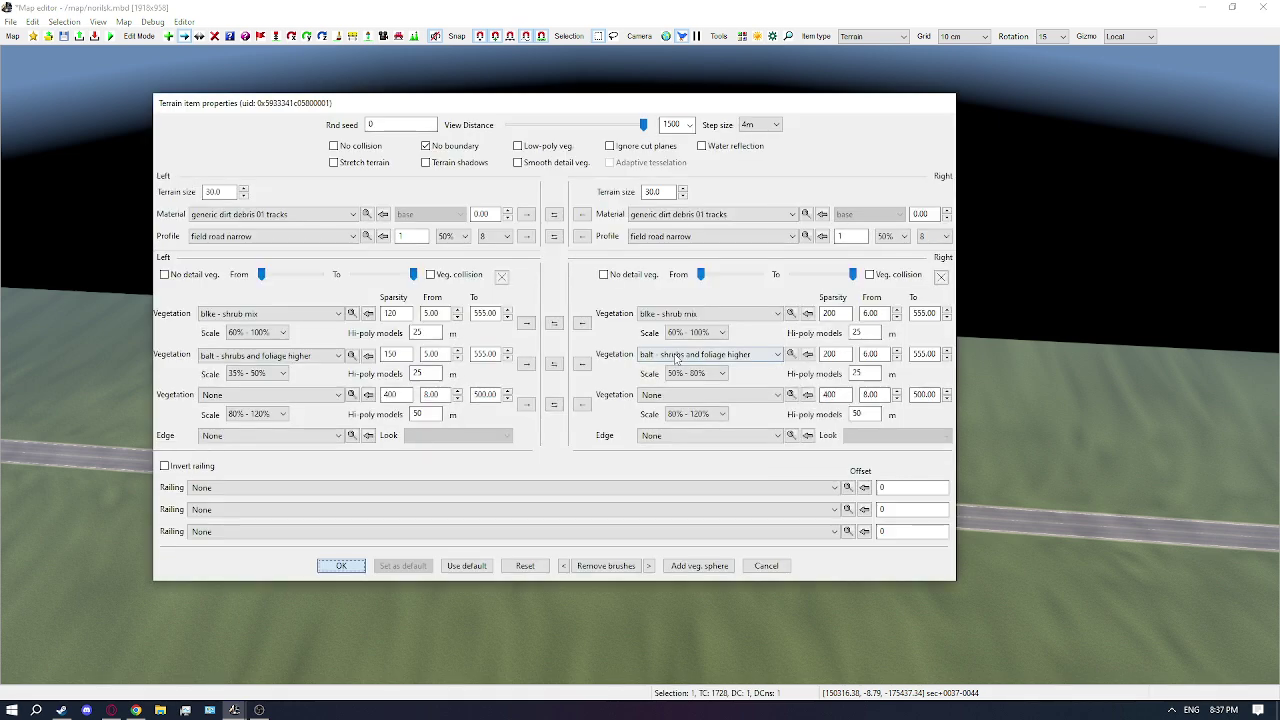
Search the terrain materials for "grass wild" and preview grass wild rus1, grass green wild 01 01 and grass wild1 balt
left_click(806, 214)
left_click(534, 652)
type("gra")
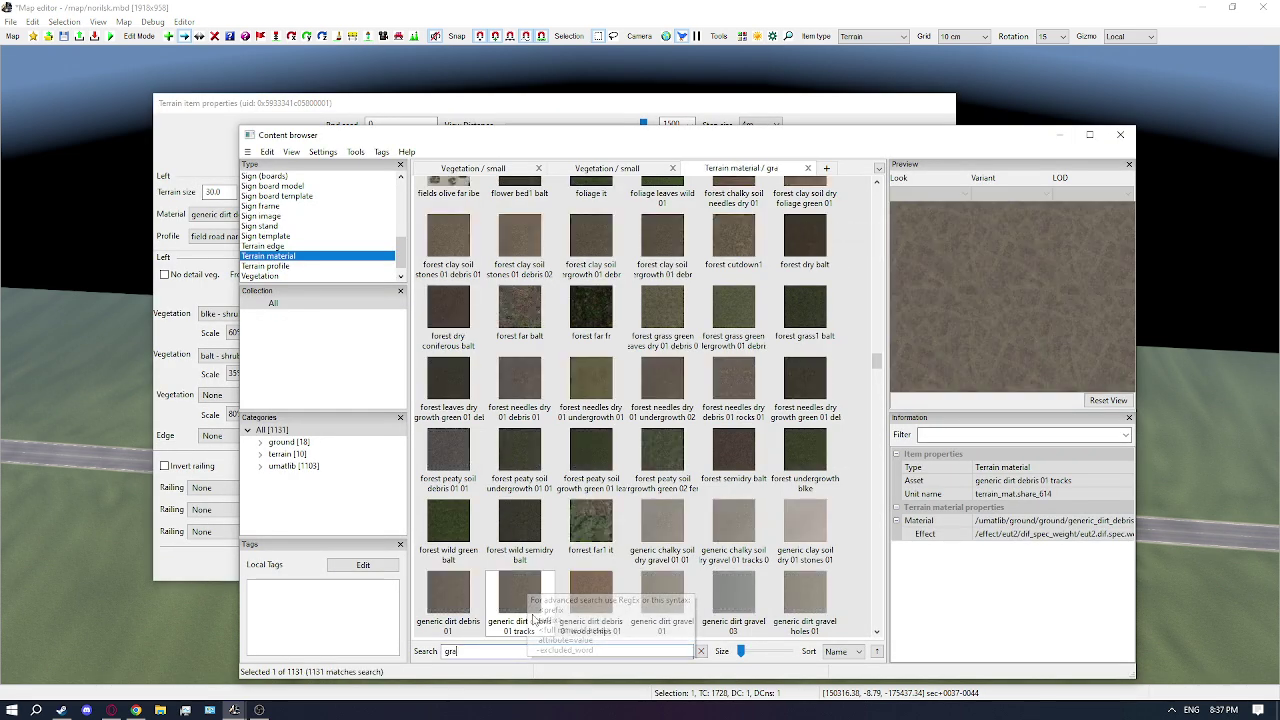
type("ss wild")
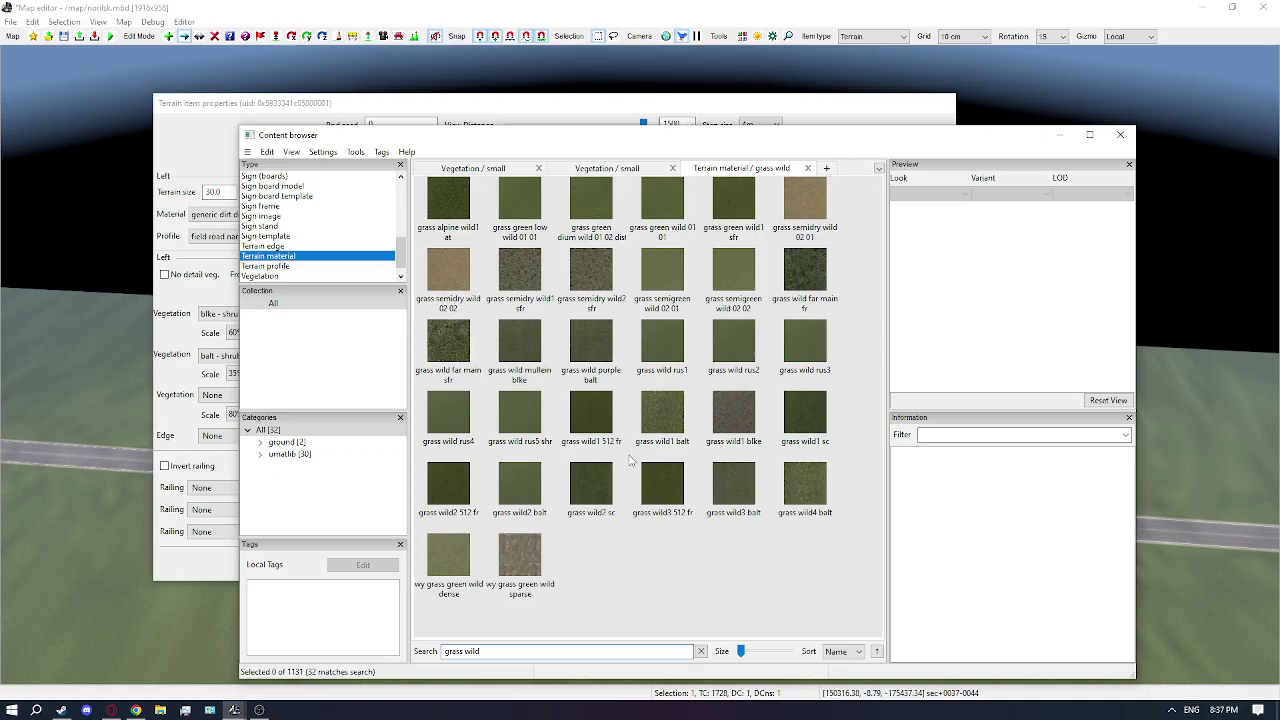
left_click(664, 372)
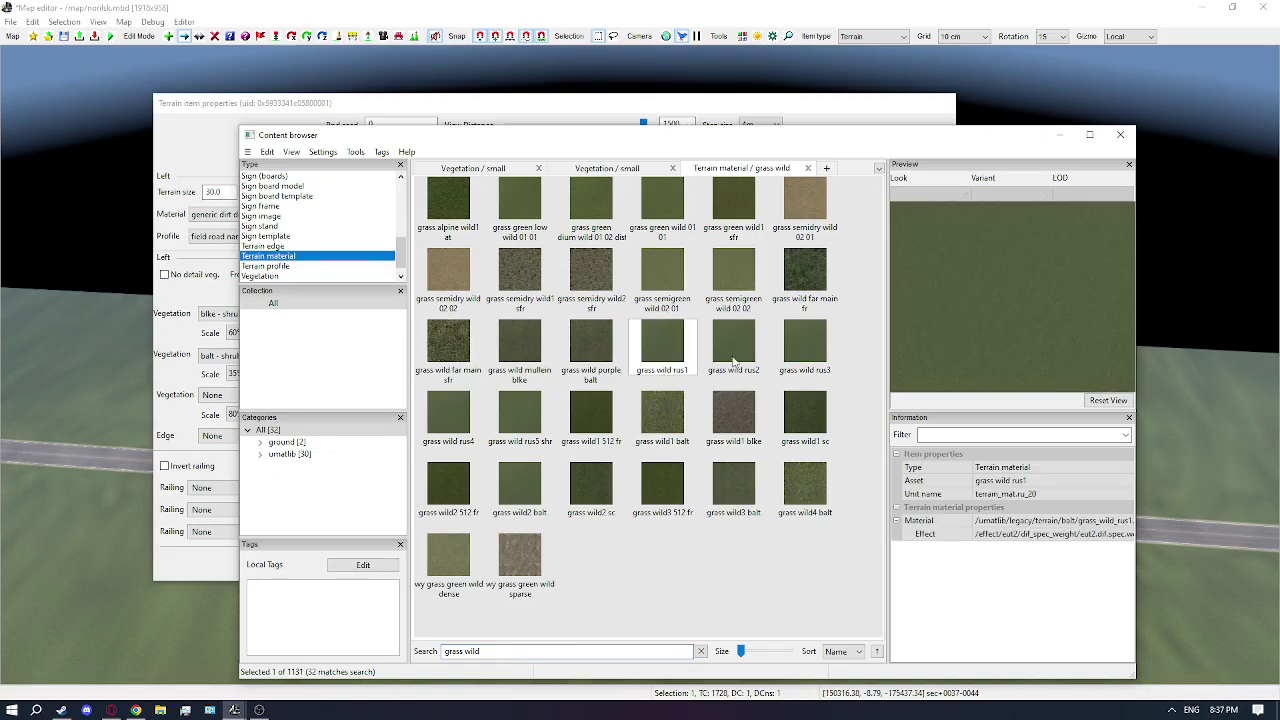
left_click(665, 212)
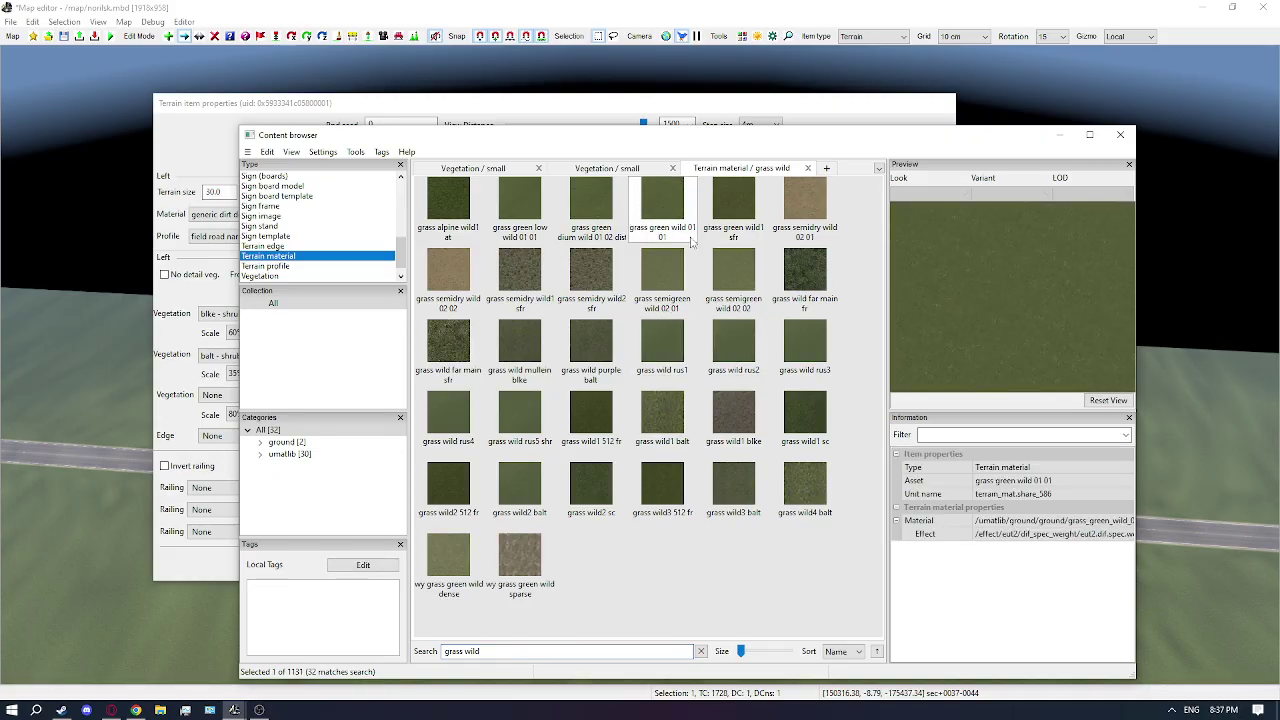
key("Left")
left_click(645, 415)
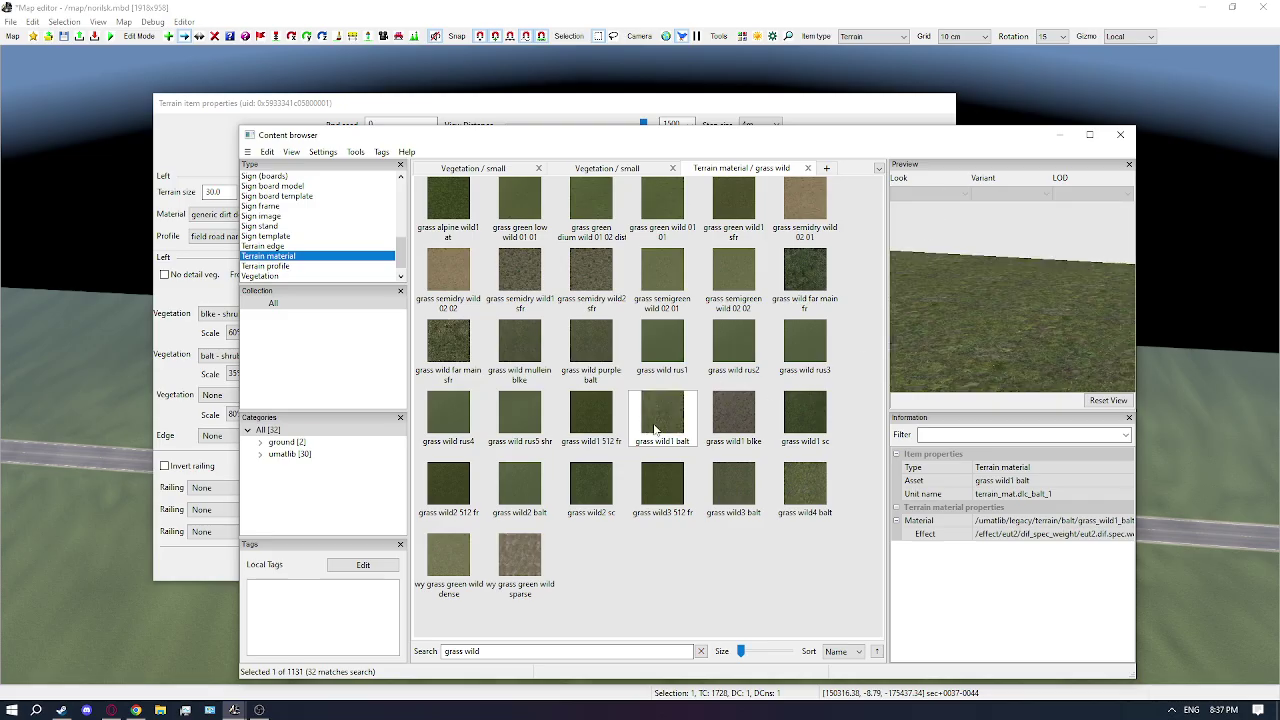
left_click(1066, 137)
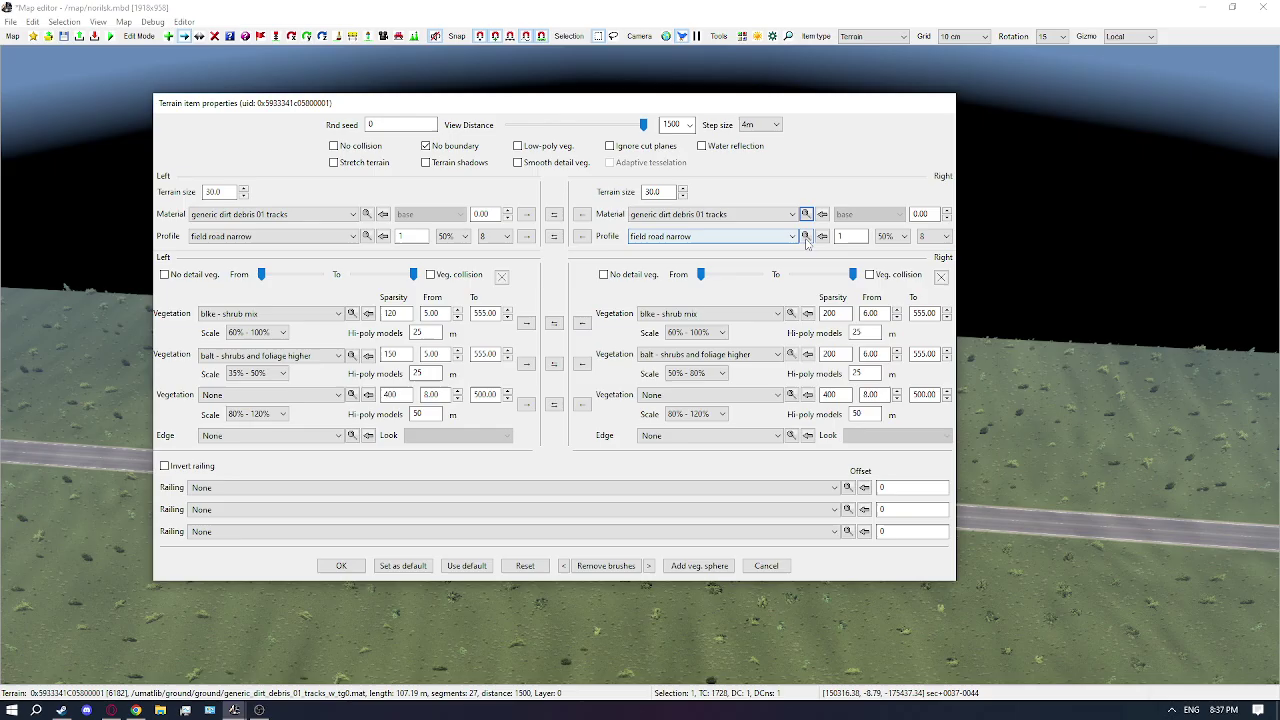
left_click(779, 237)
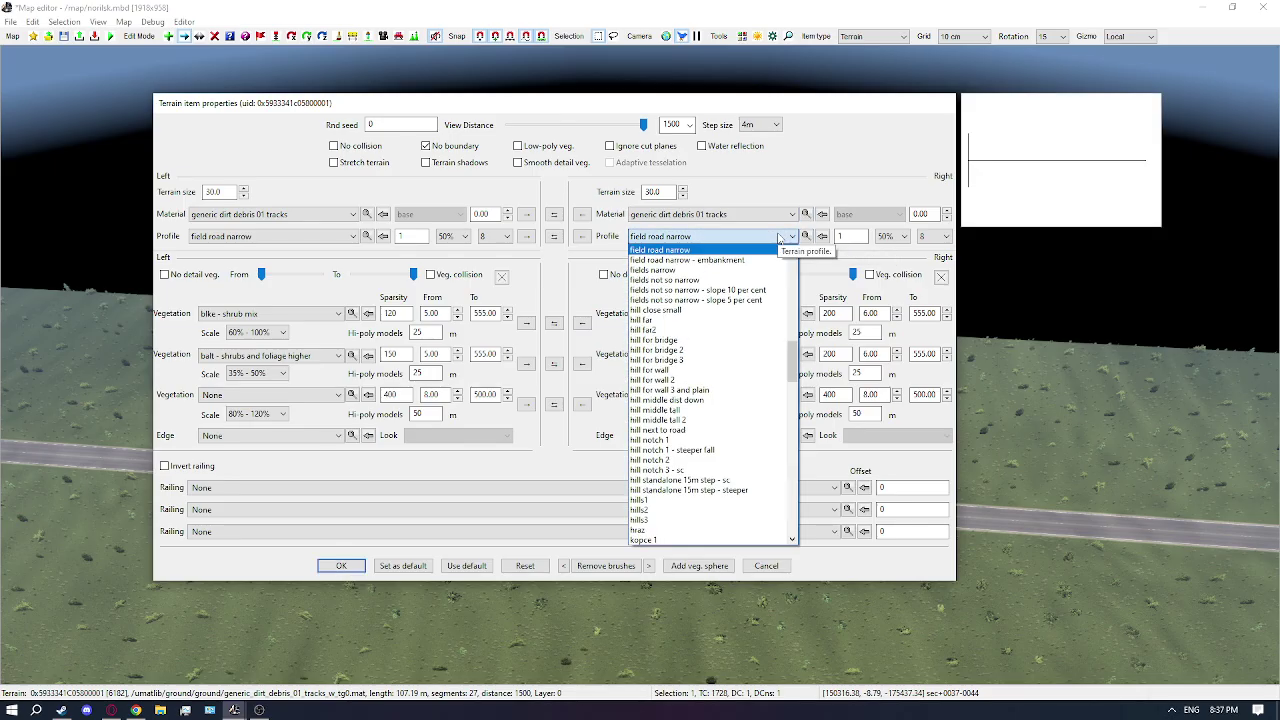
Reopen the "grass wild" material search and compare grass wild rus2, grass wild1 balt, grass wild1 blke and grass wild rus5 shr
left_click(806, 214)
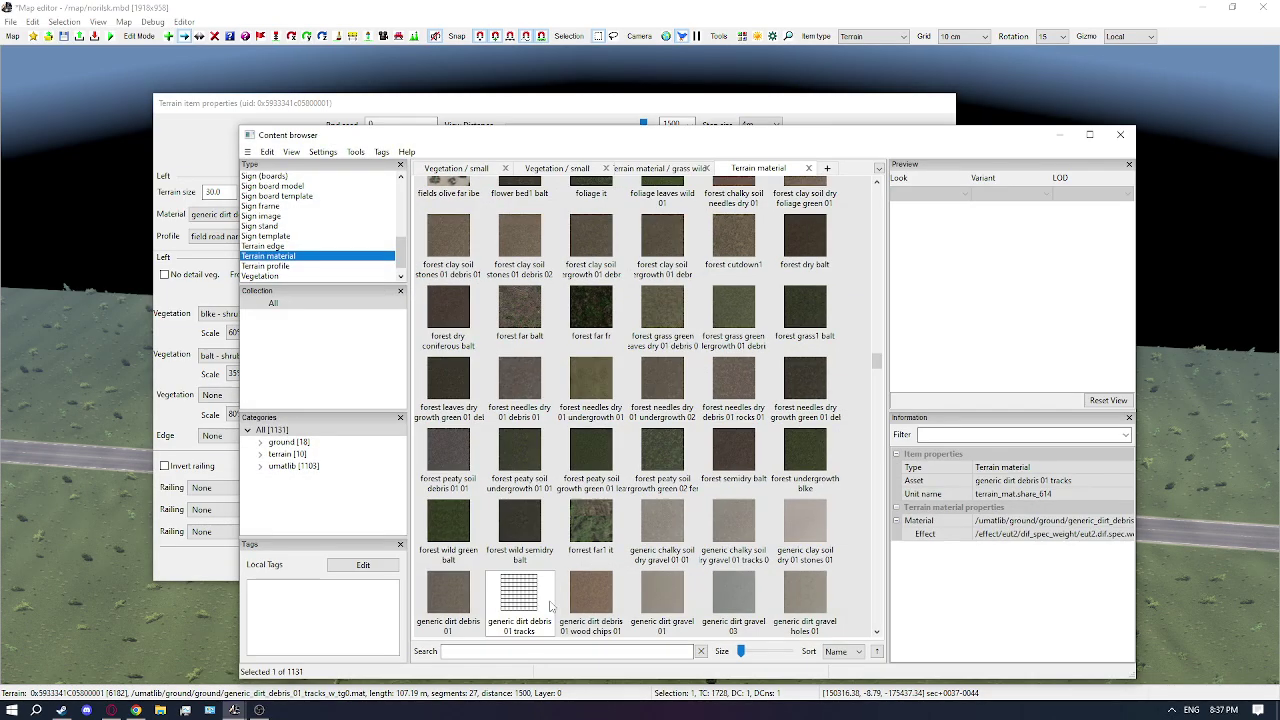
left_click(532, 651)
type("grass wild")
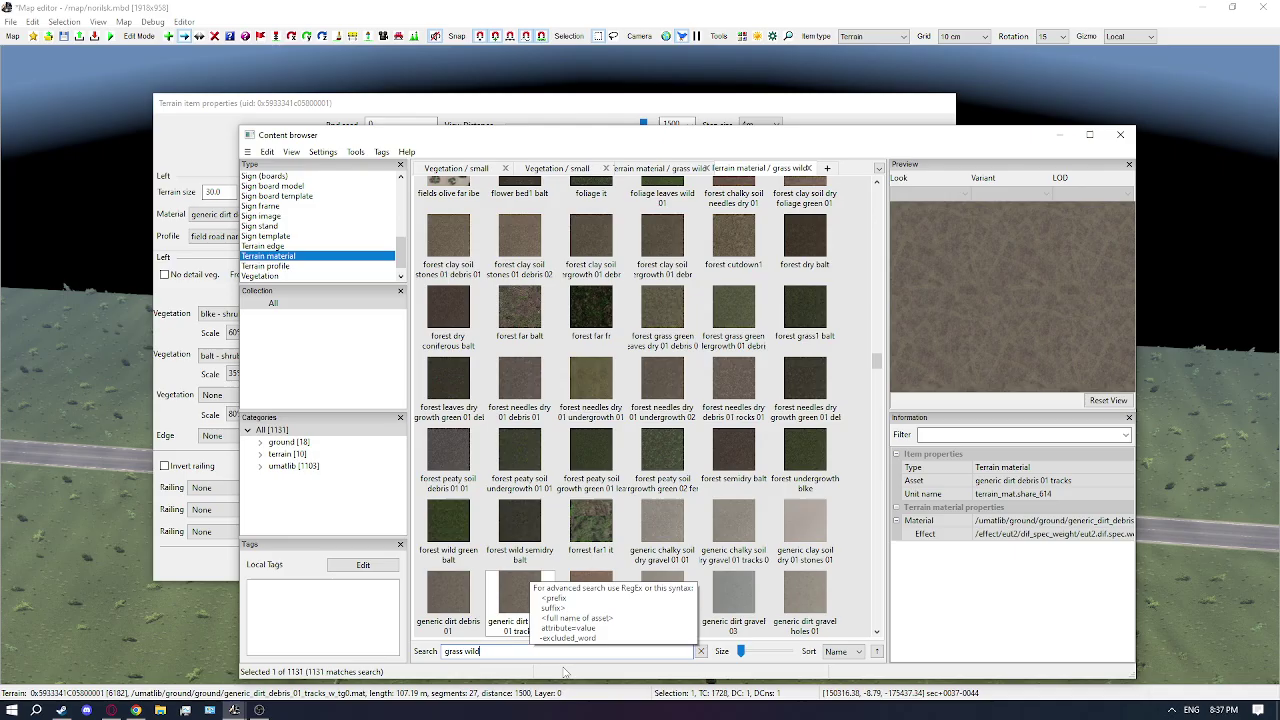
left_click(726, 345)
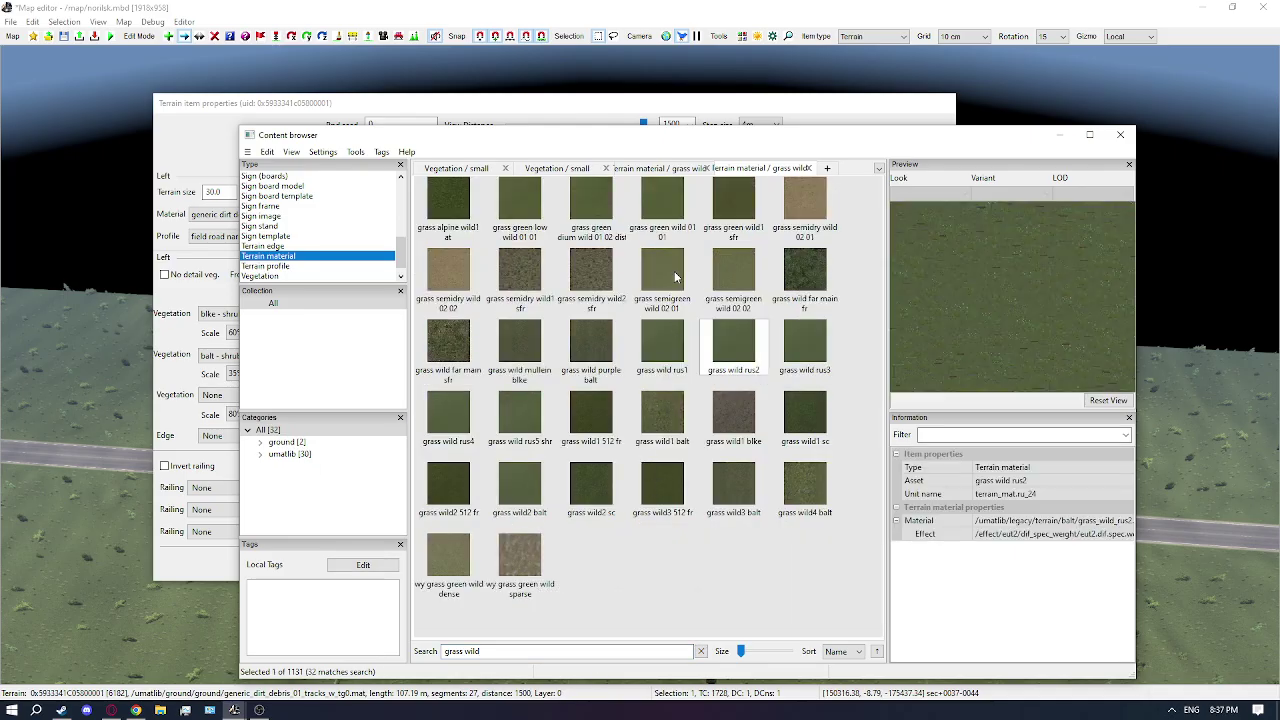
left_click(637, 439)
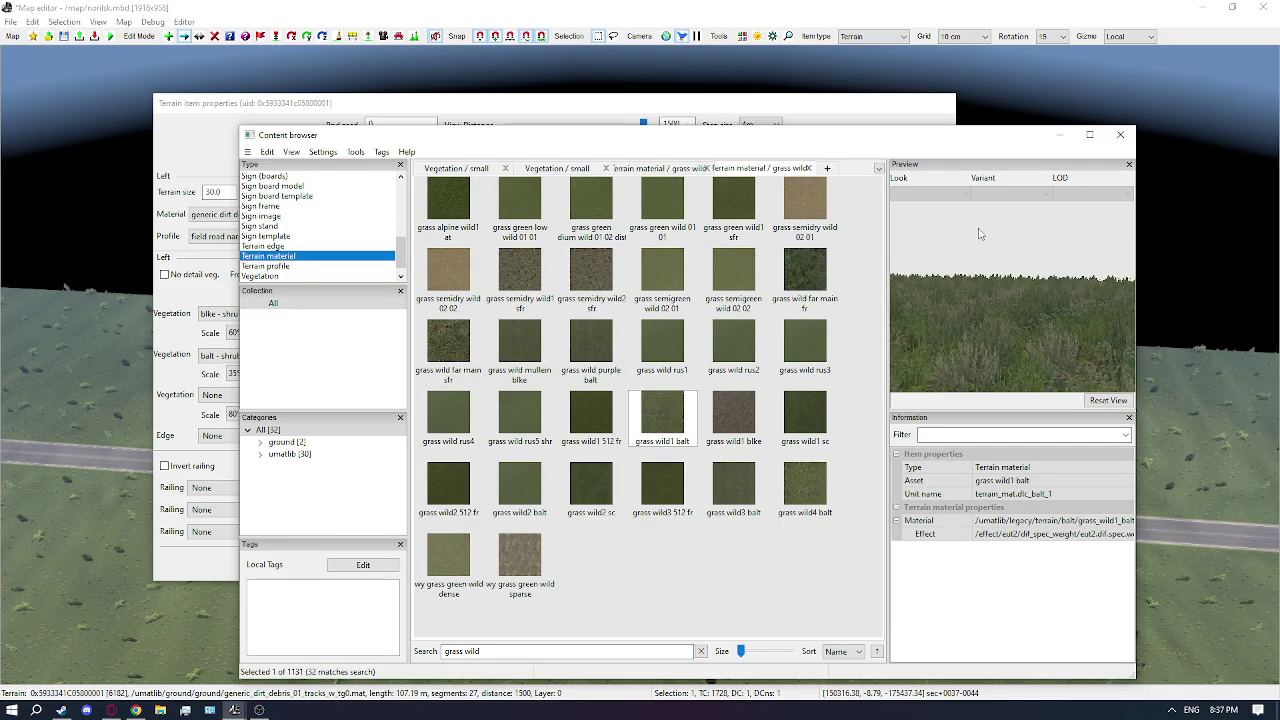
left_click_drag(989, 251, 1008, 320)
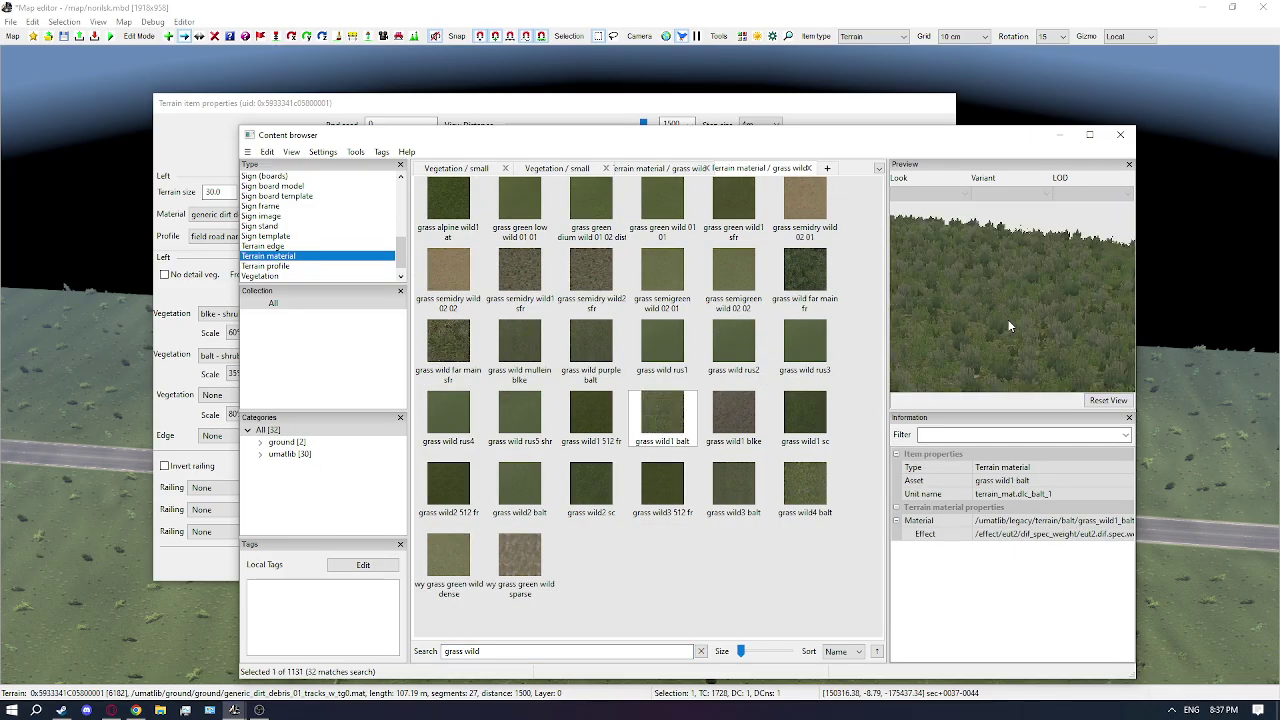
left_click(740, 425)
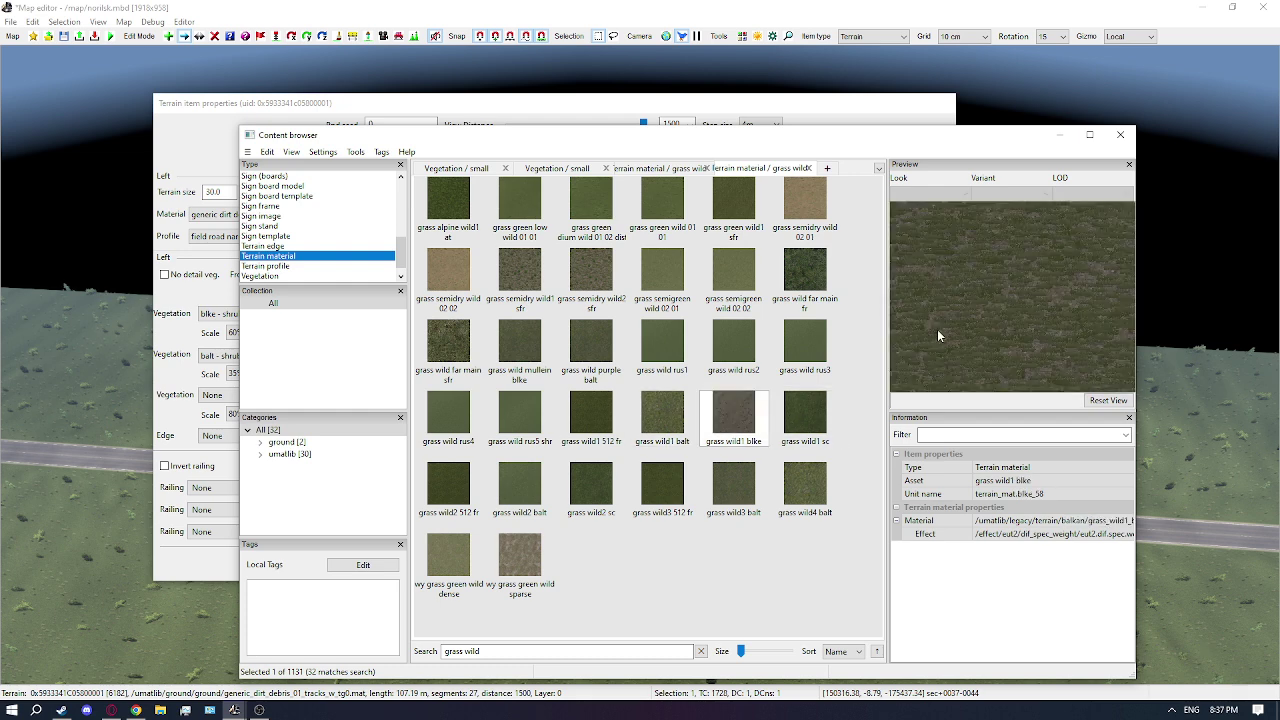
left_click(578, 427)
left_click(538, 425)
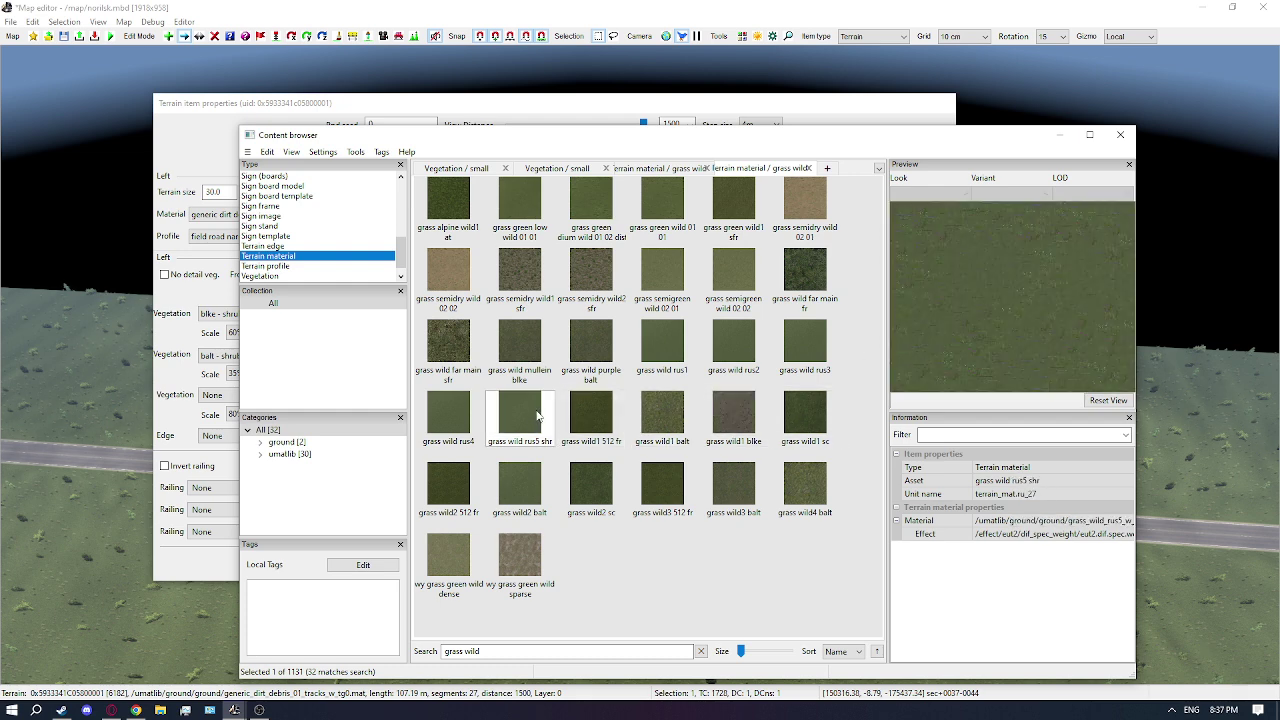
left_click(581, 432)
Find the grass wild1 512 fr material and assign it to the right side of the terrain
key("ctrl+t")
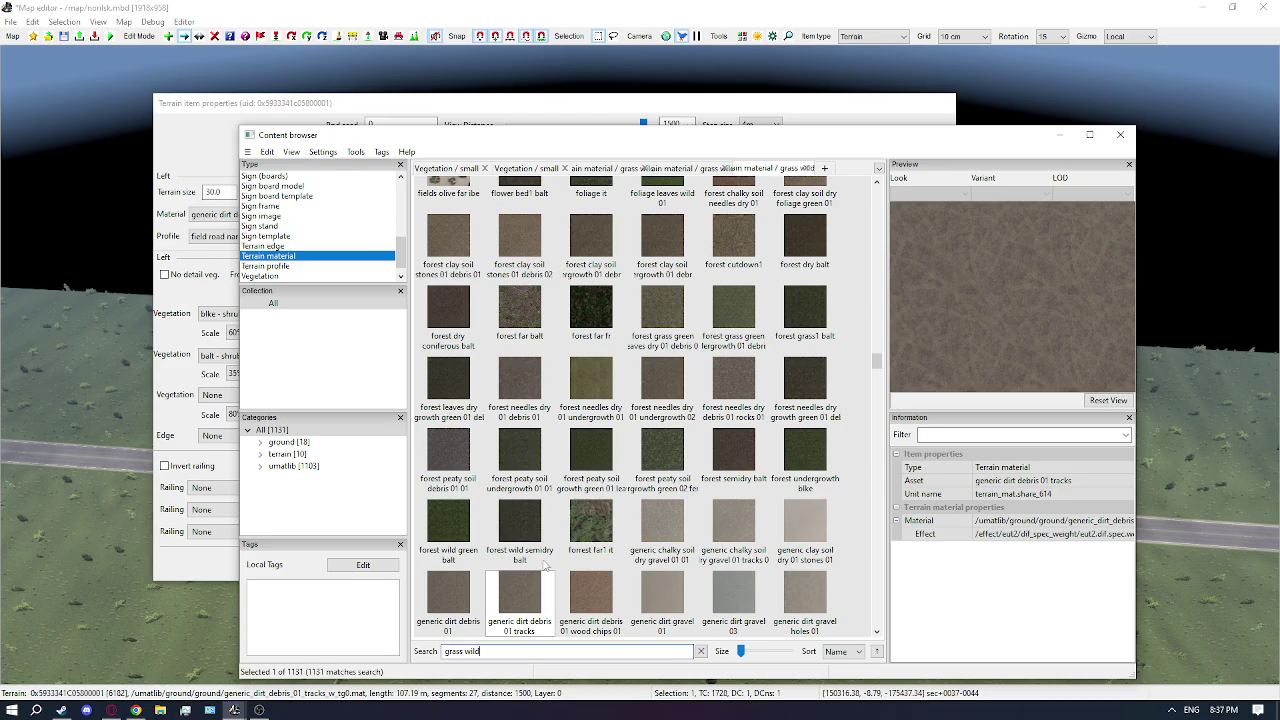
left_click(600, 402)
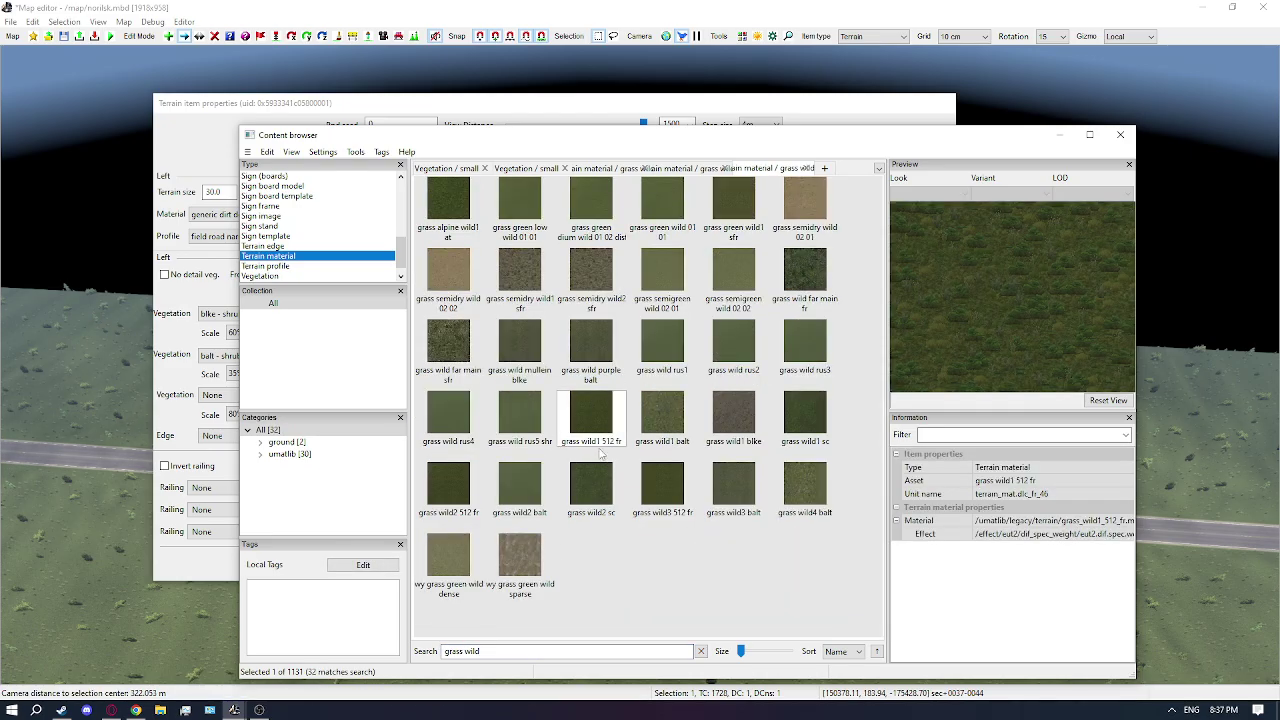
left_click(742, 107)
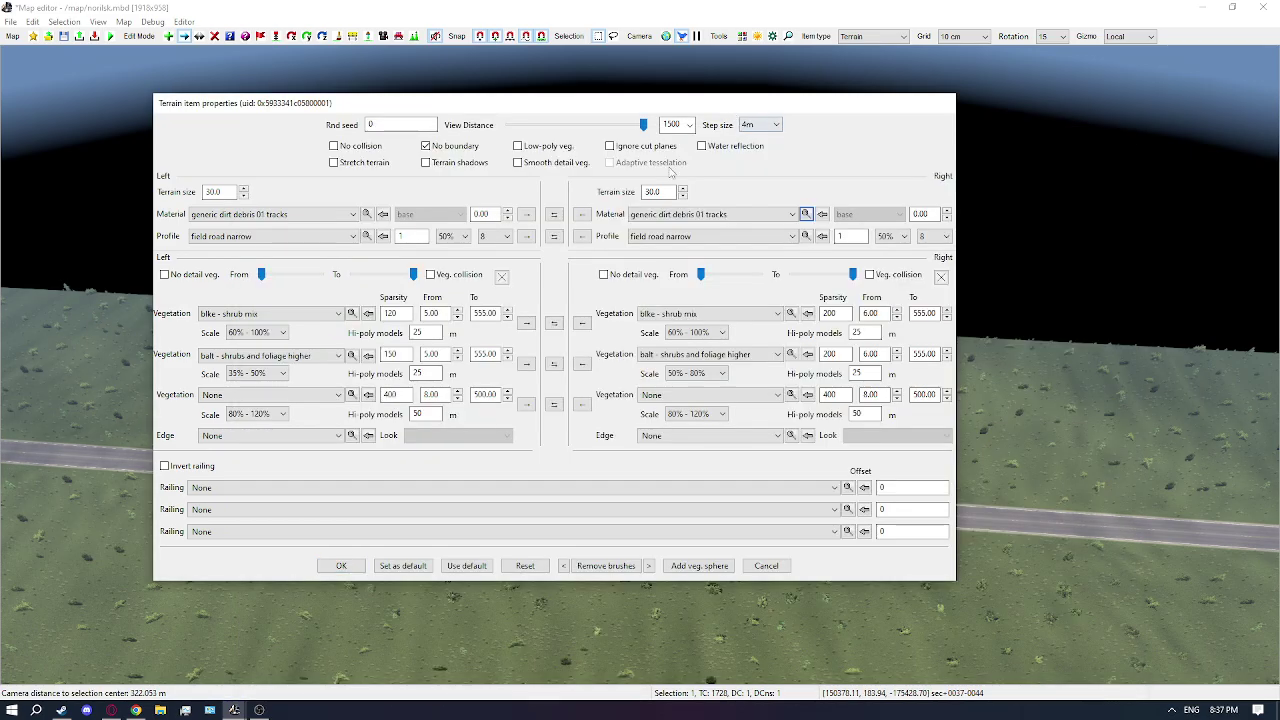
left_click(818, 214)
left_click(826, 114)
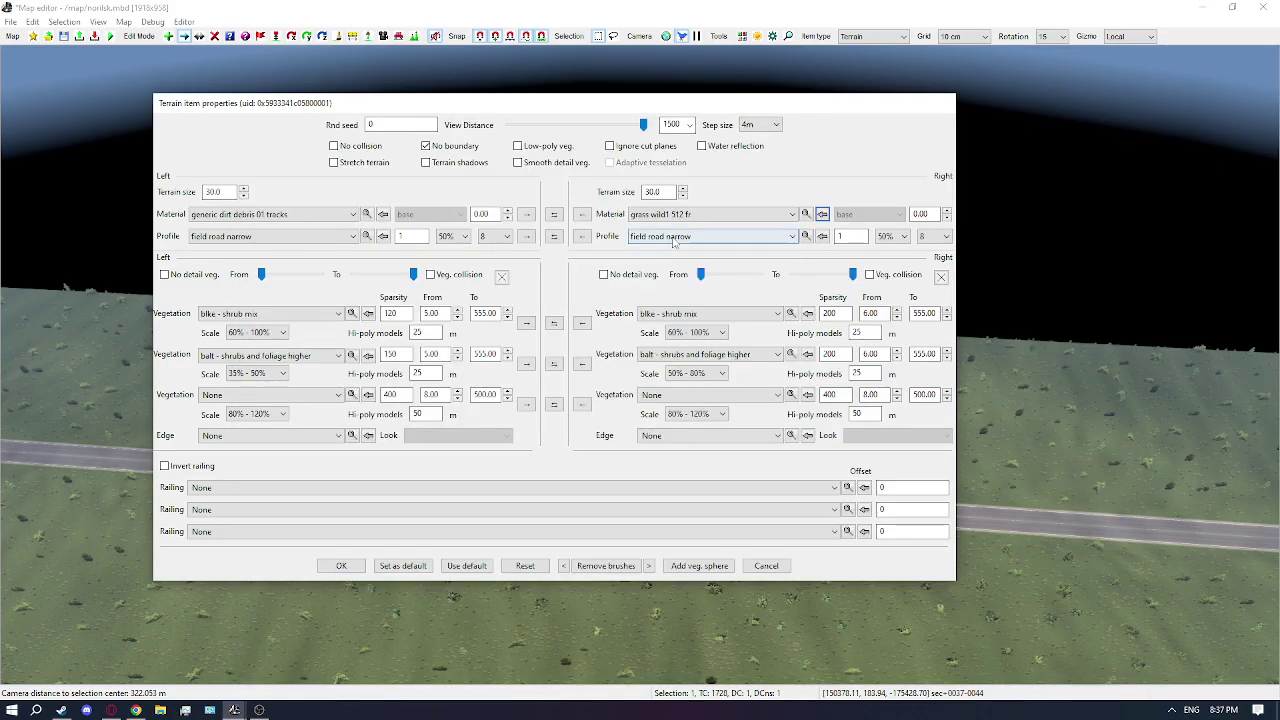
Search the terrain profiles for "regular grid", close the old content browser searches and assign regular grid - 10 m to the right side
left_click(805, 236)
left_click(547, 650)
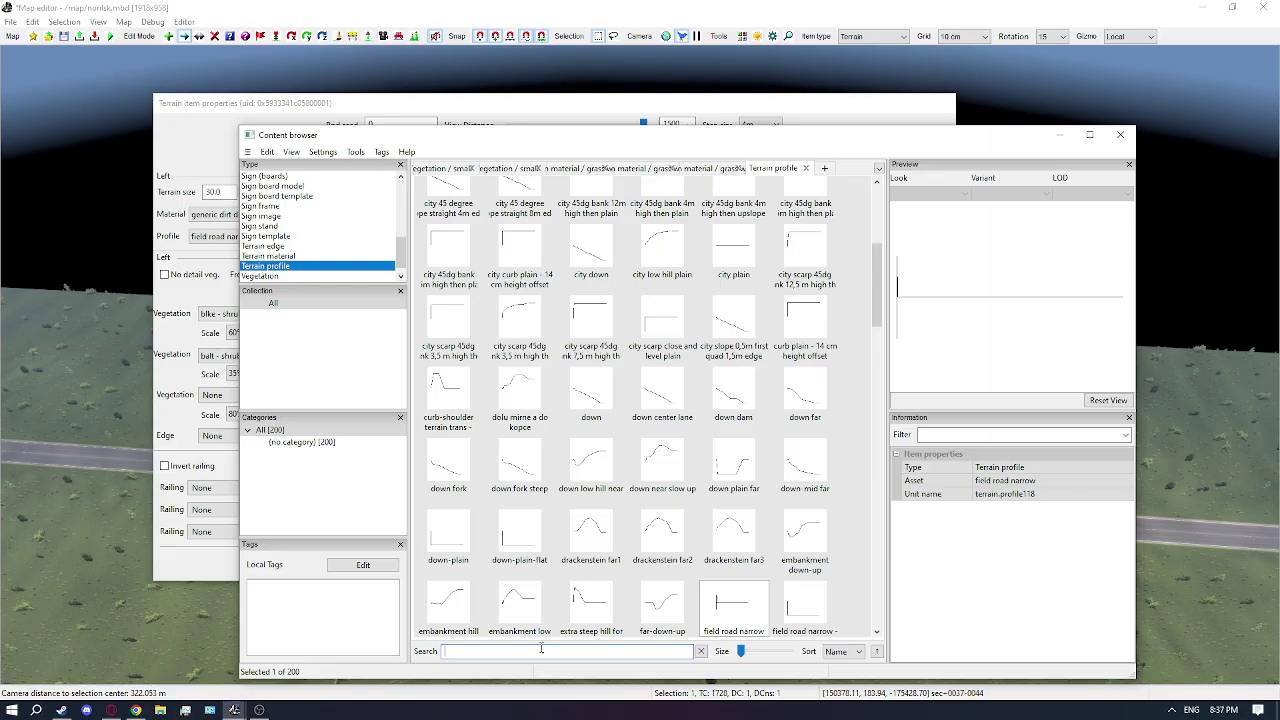
type("regular grid")
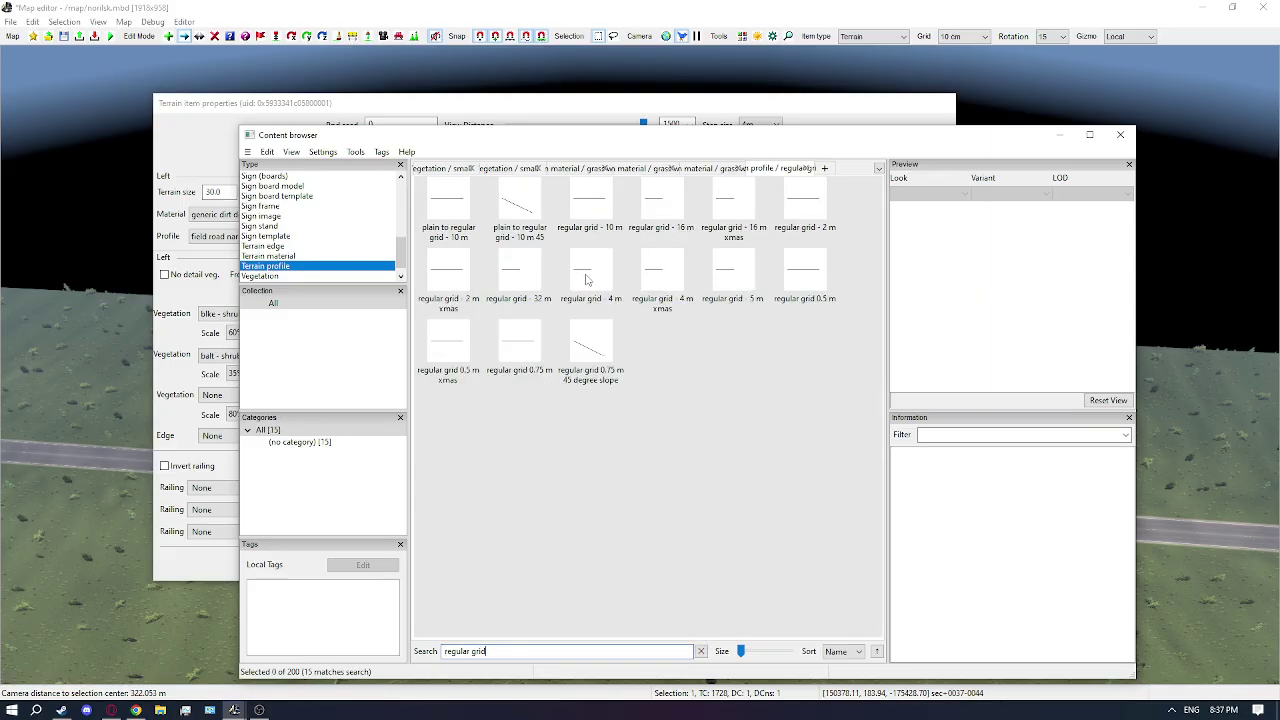
left_click(600, 209)
left_click(742, 168)
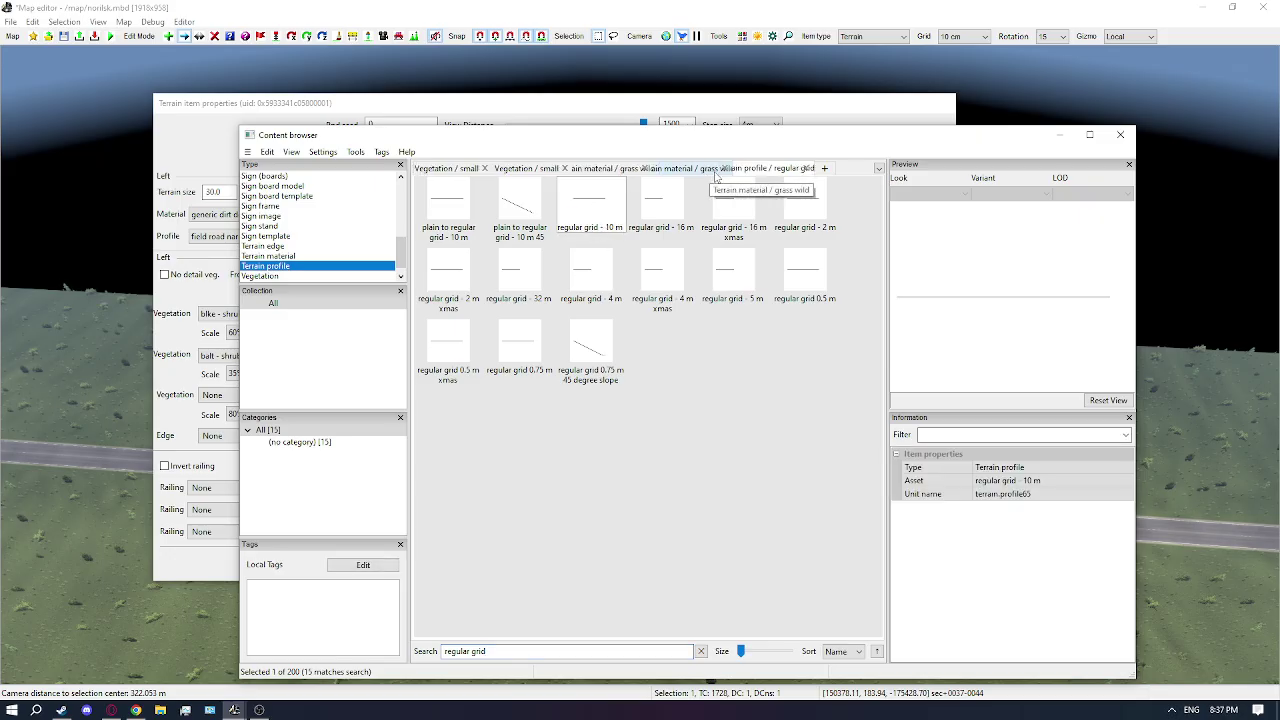
left_click(722, 168)
left_click(705, 168)
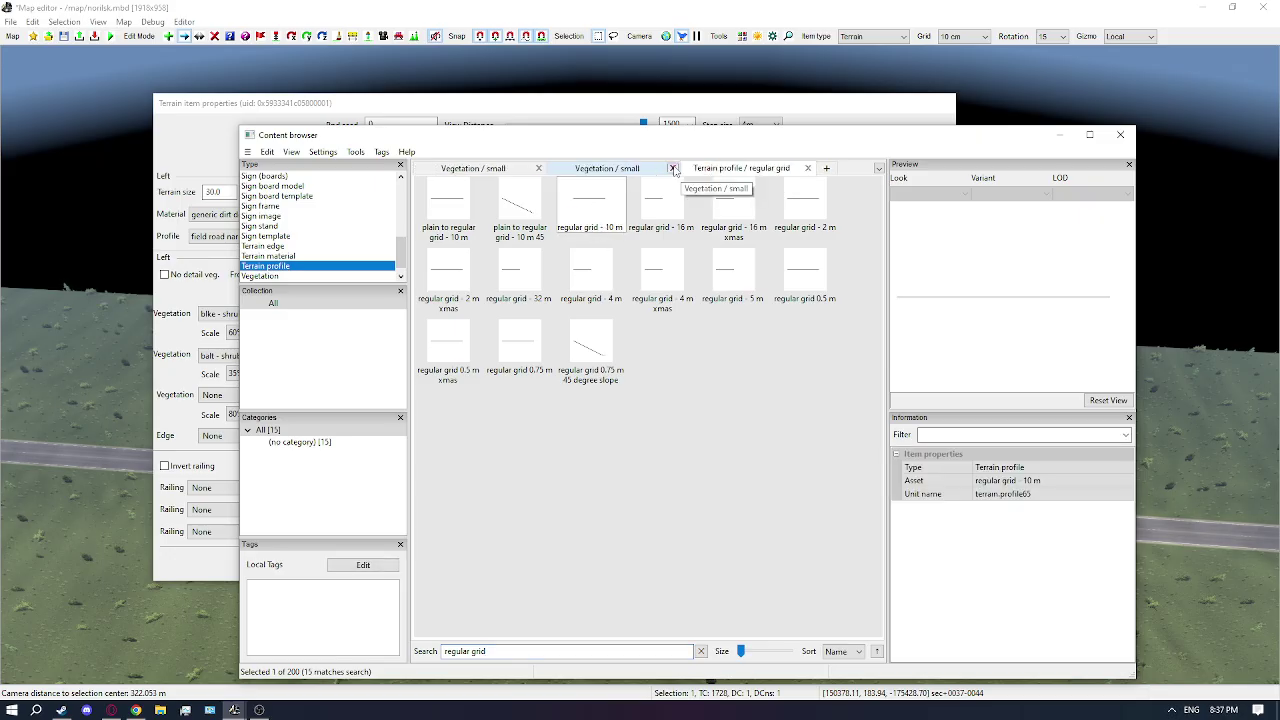
left_click(674, 168)
left_click(552, 168)
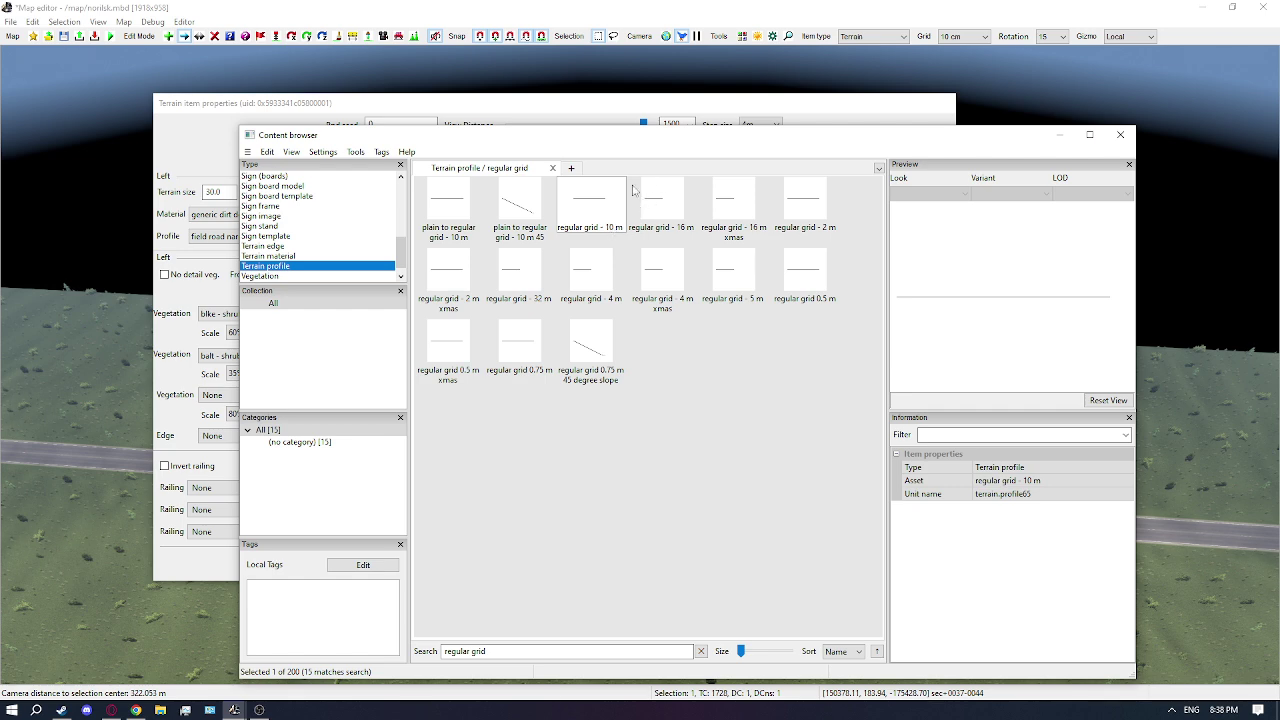
left_click(602, 101)
left_click(823, 236)
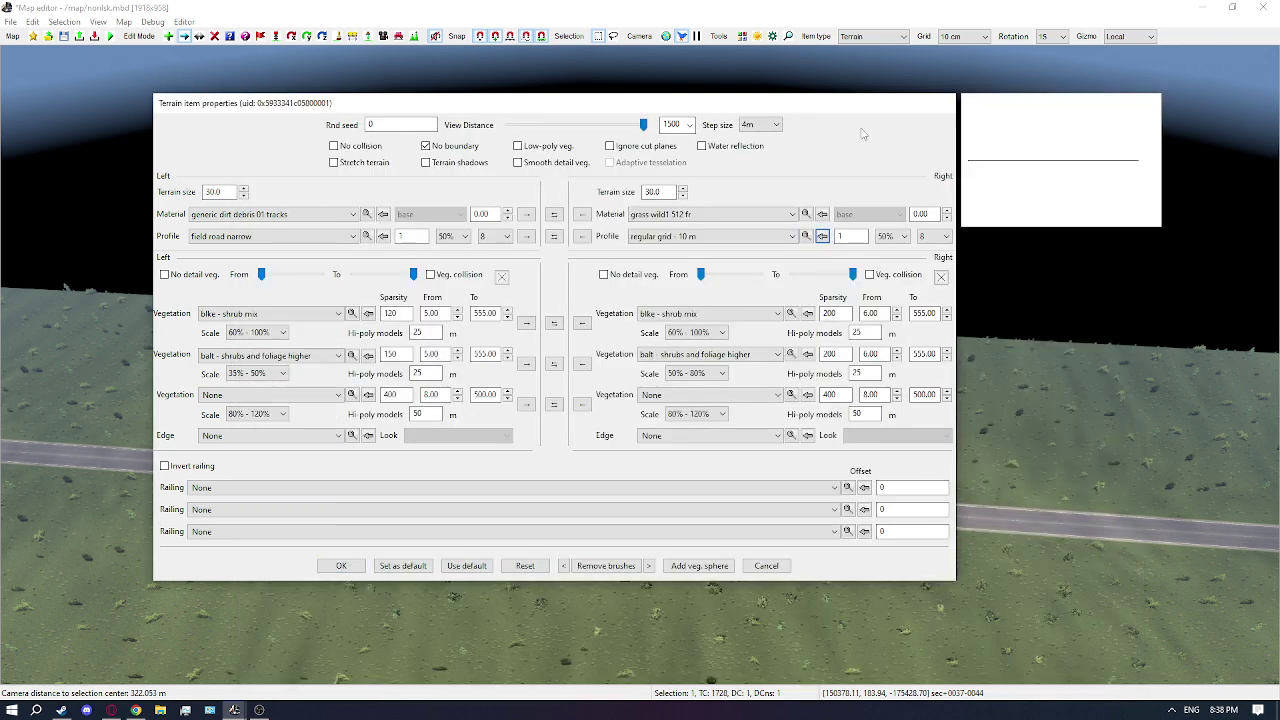
Copy the right side's profile and material settings to the left side of the terrain
left_click(925, 236)
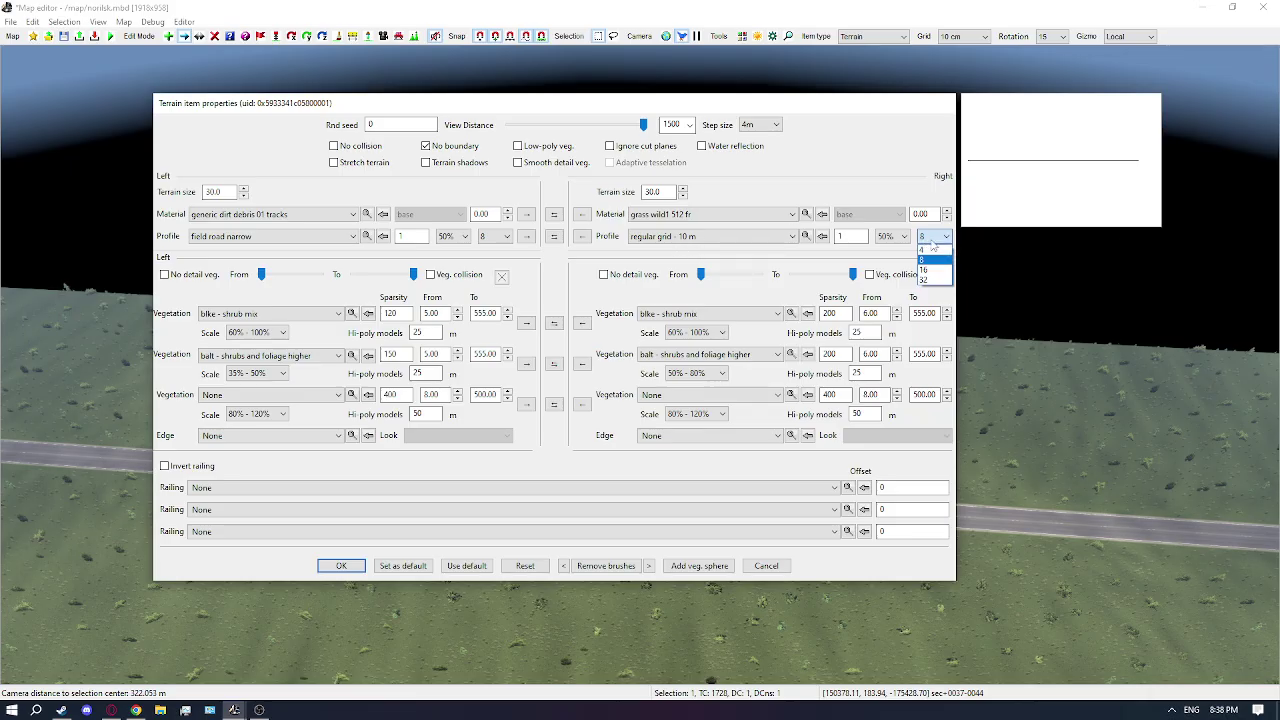
left_click(932, 244)
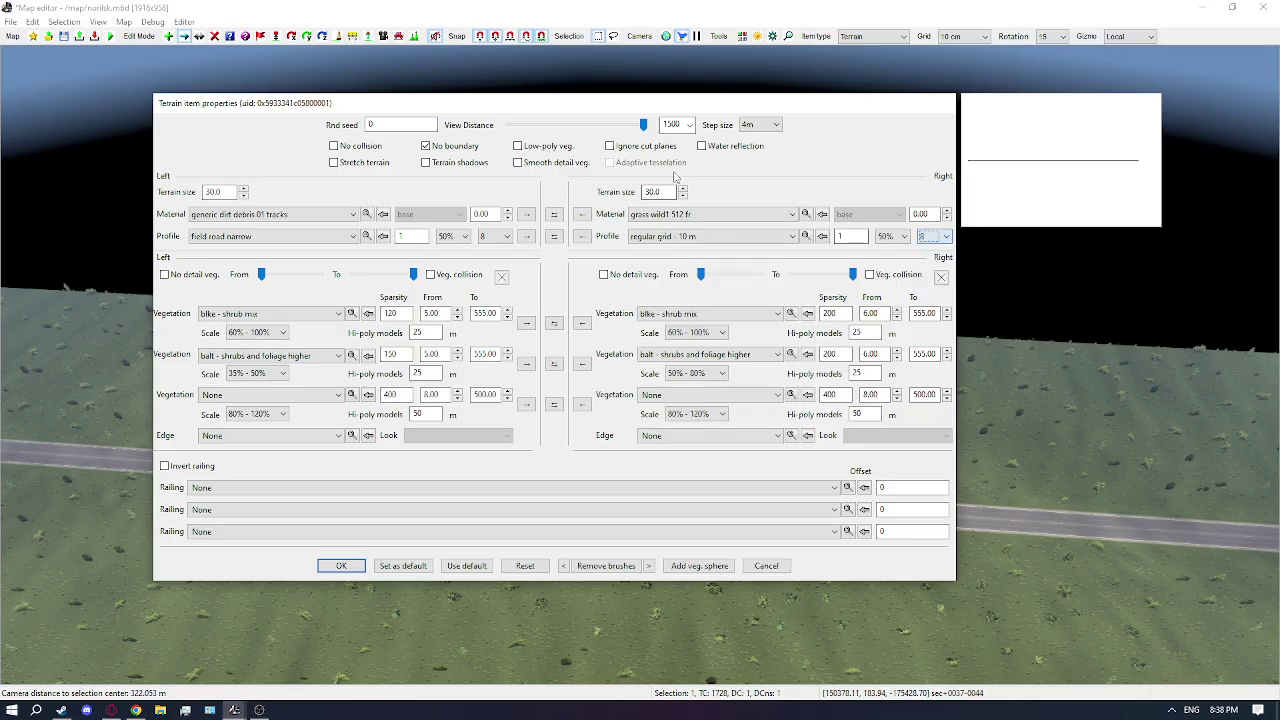
left_click(582, 236)
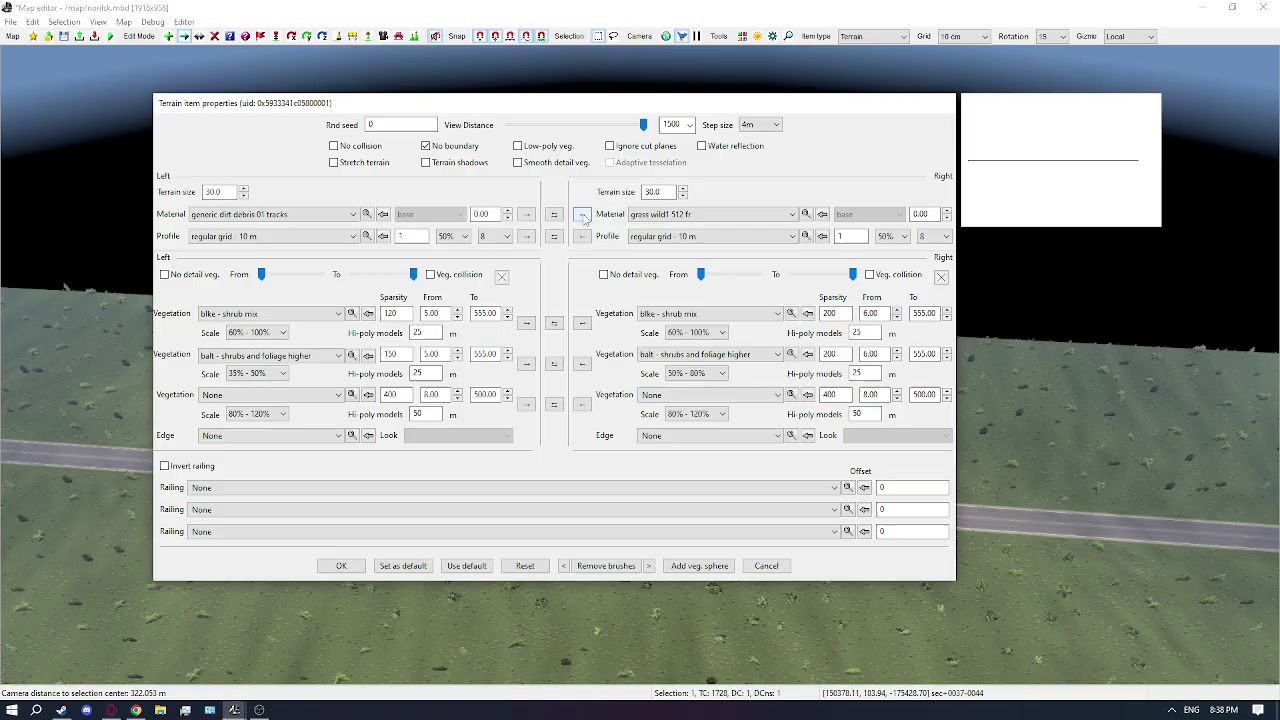
left_click(582, 214)
double_click(222, 192)
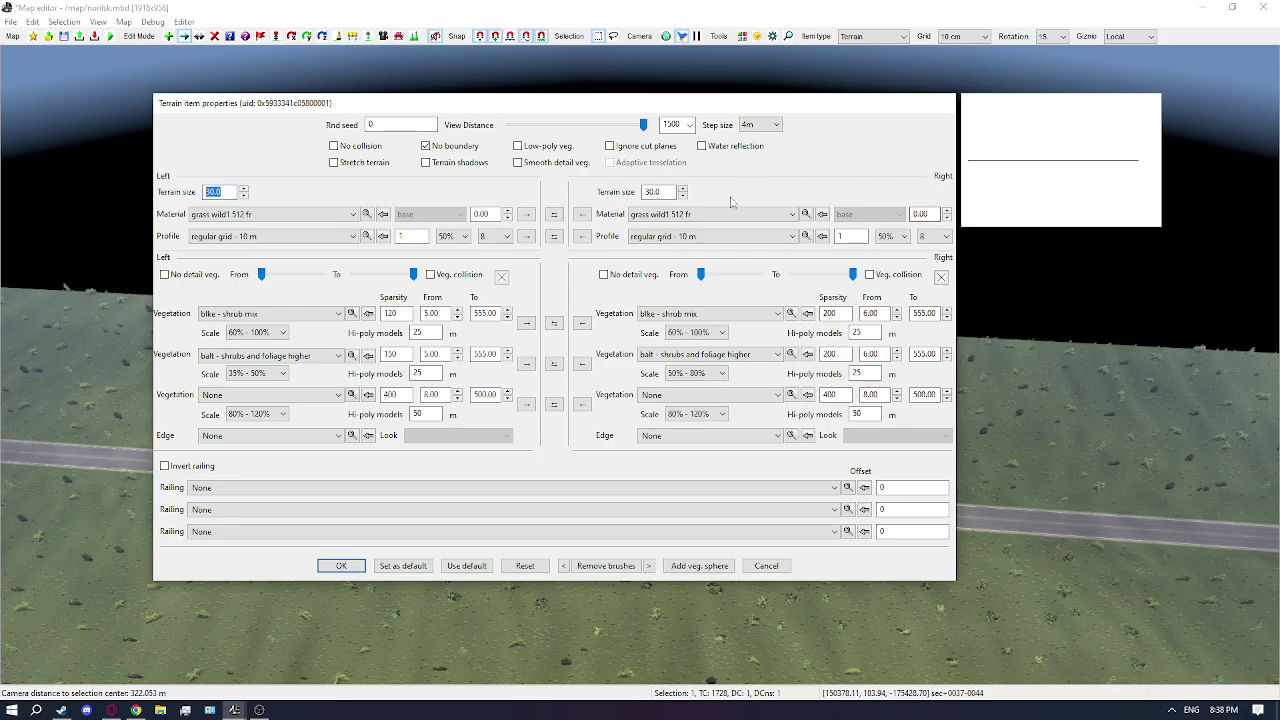
left_click(583, 215)
left_click(583, 236)
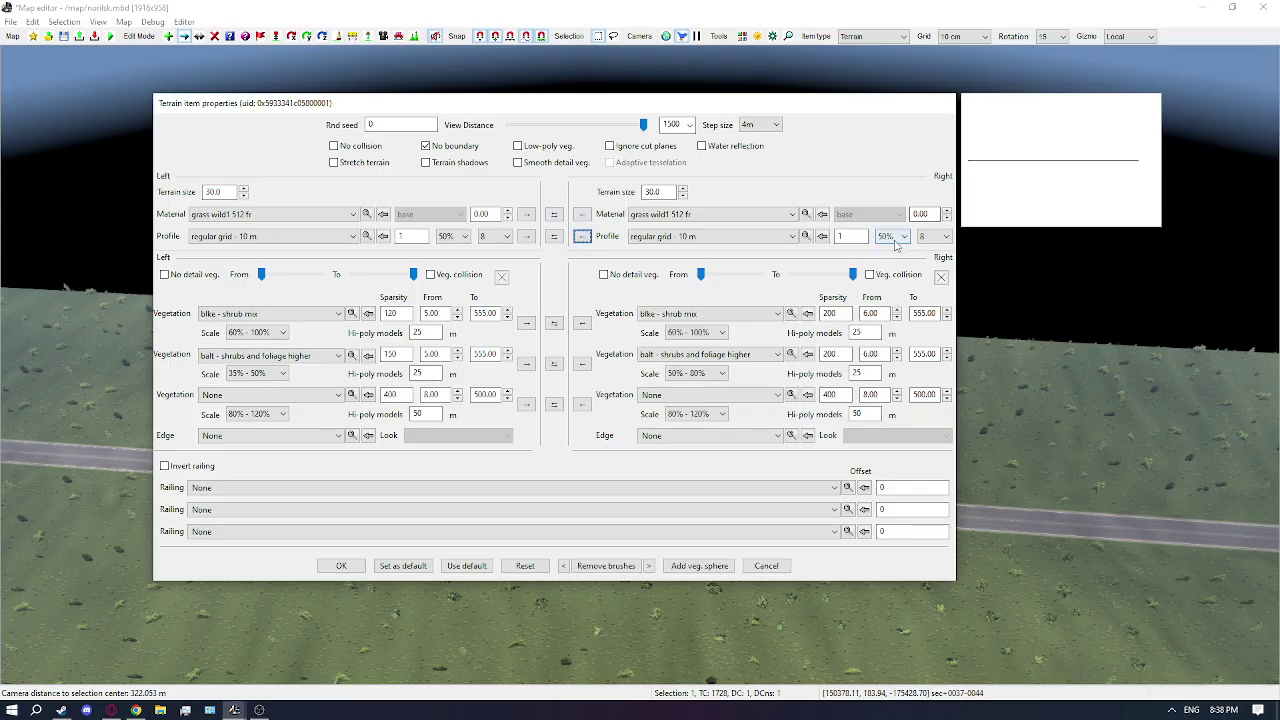
Try the profile percentage at 0% and 100% on both sides of the terrain, then return both to 50%
left_click(893, 236)
left_click(888, 248)
left_click(451, 236)
left_click(449, 250)
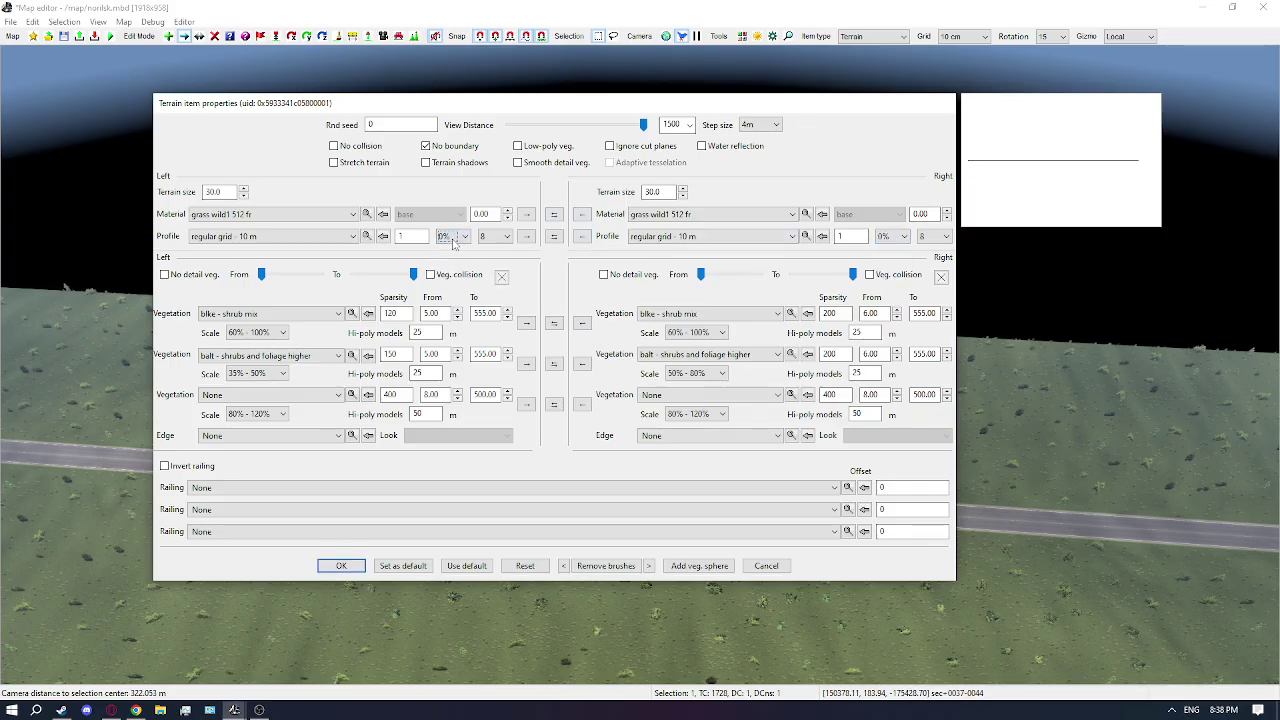
left_click(453, 238)
left_click(453, 260)
scroll(900, 240, "down", 2)
left_click(451, 236)
left_click(452, 270)
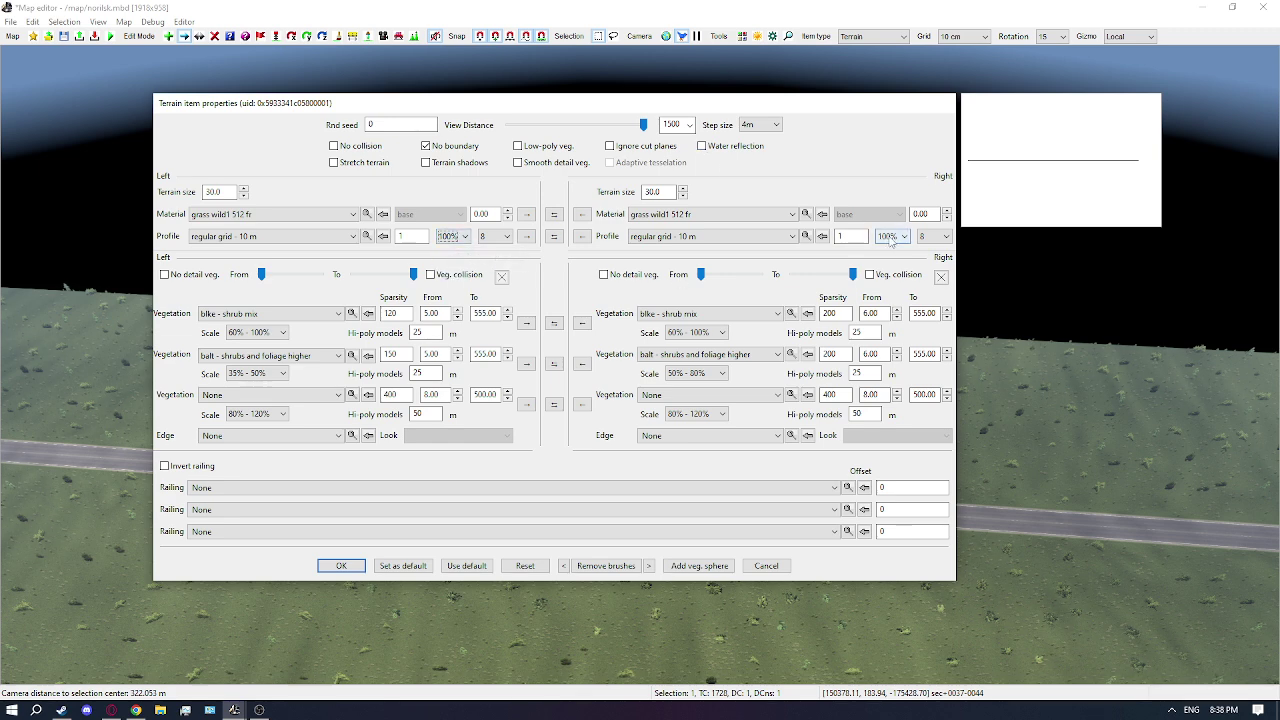
scroll(466, 238, "up", 1)
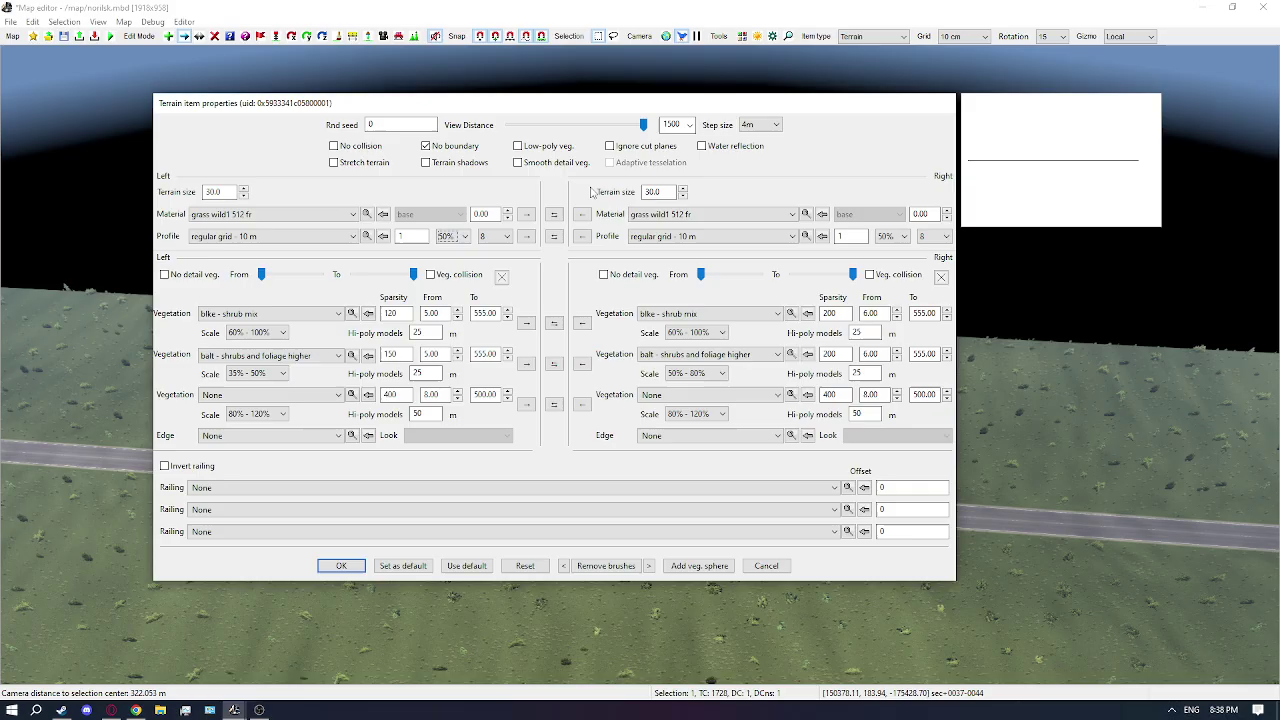
Set the terrain item's step size to 12m
left_click(765, 124)
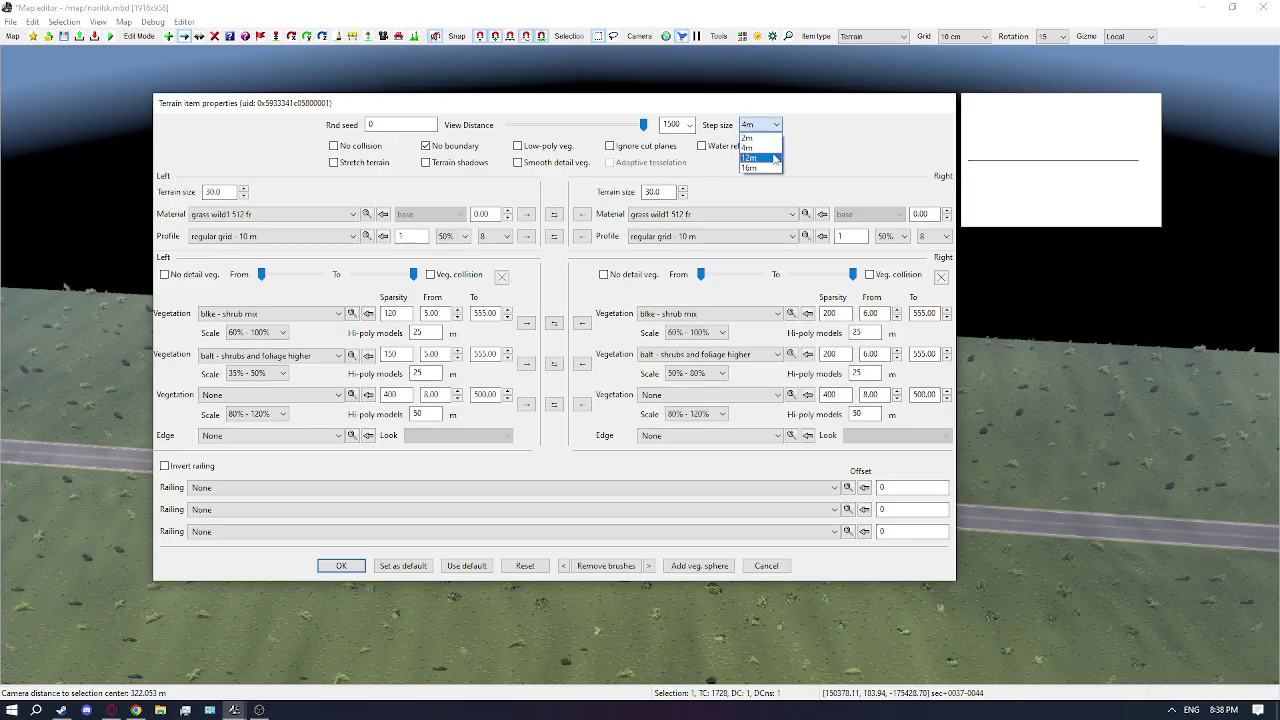
left_click(772, 158)
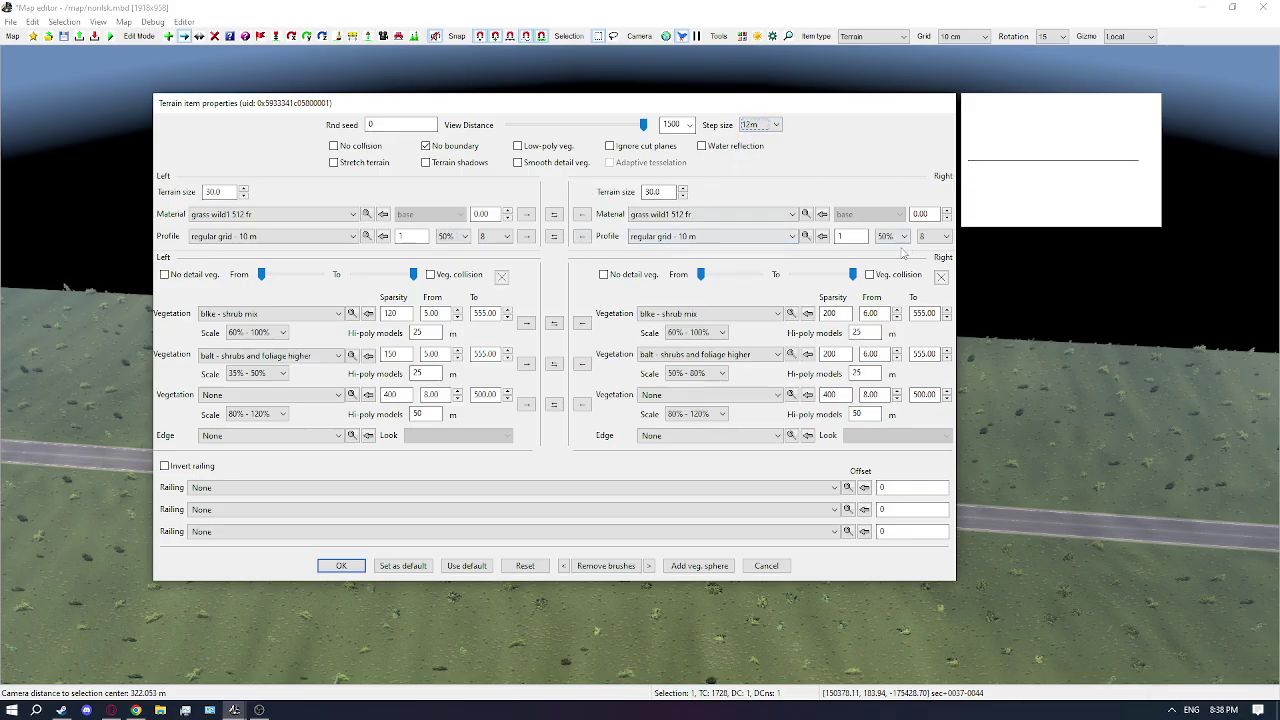
Try the regular grid - 16 m profile with the profile's last option at 16 on both sides of the terrain
left_click(705, 237)
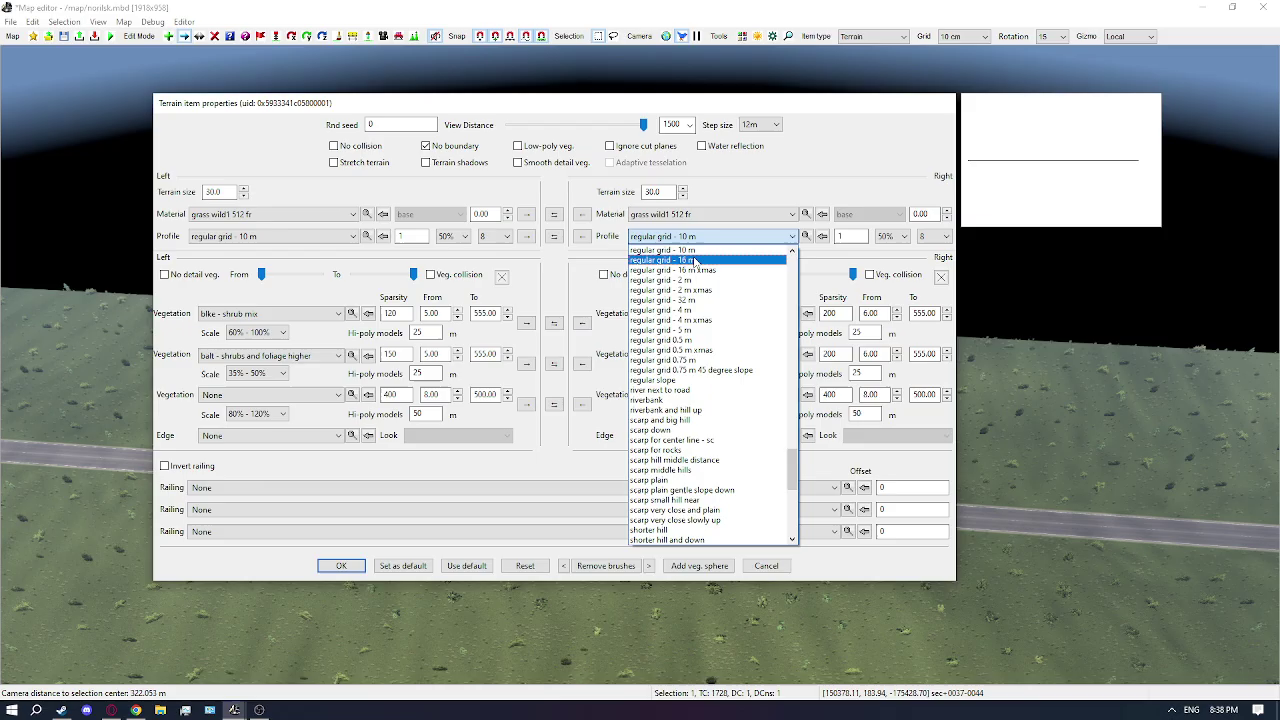
left_click(695, 261)
left_click(280, 236)
left_click(270, 261)
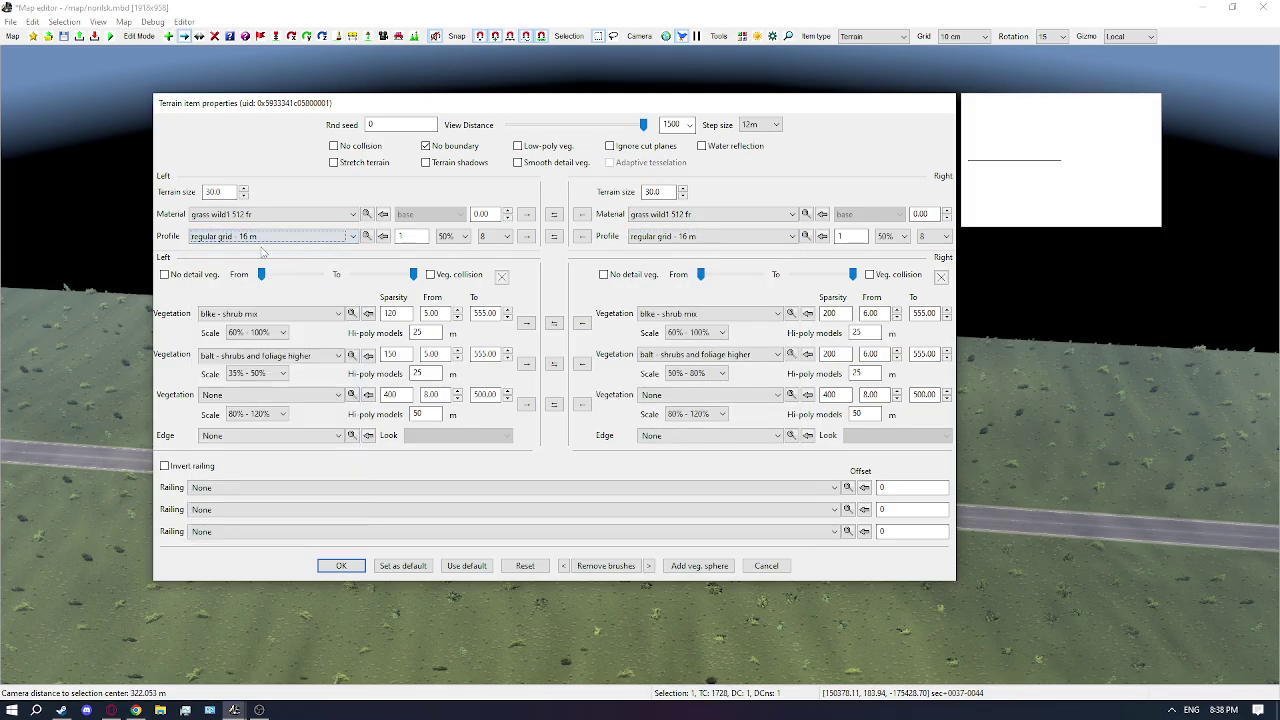
left_click(490, 236)
left_click(494, 269)
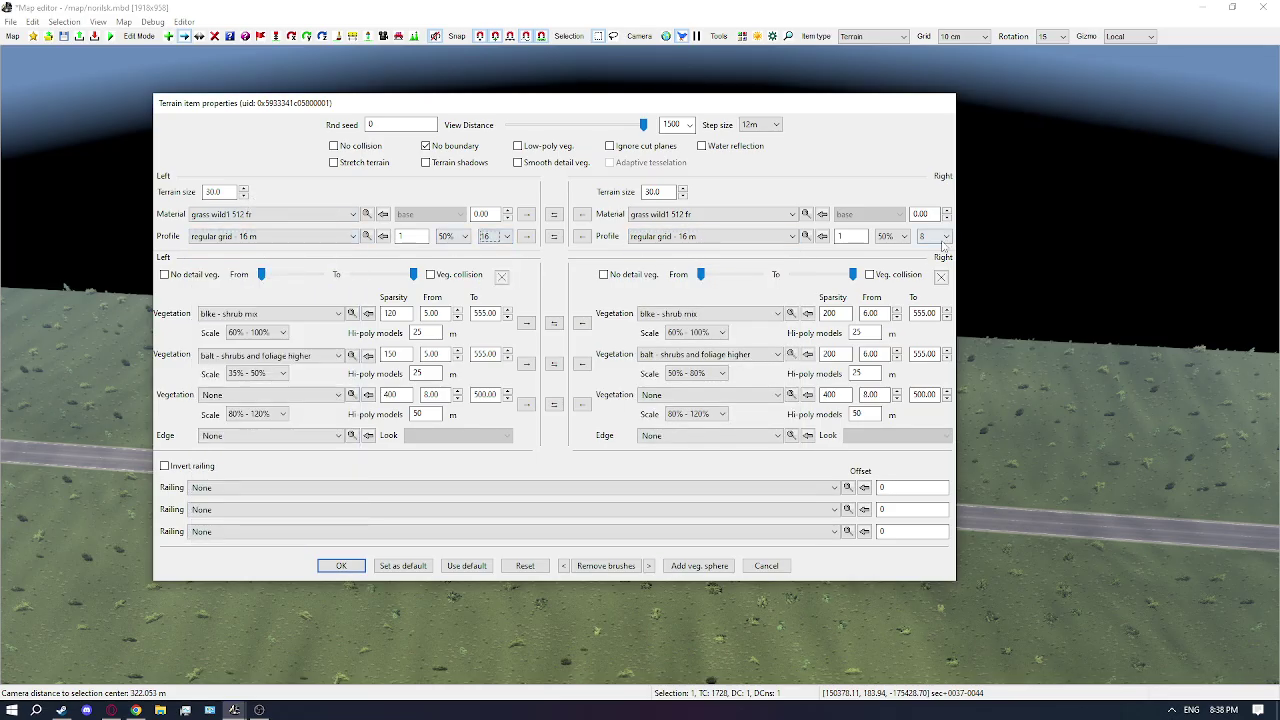
left_click(940, 237)
left_click(942, 268)
Try a 16m step size, then return the terrain to 12m and both profiles to regular grid - 10 m with option 8
left_click(760, 124)
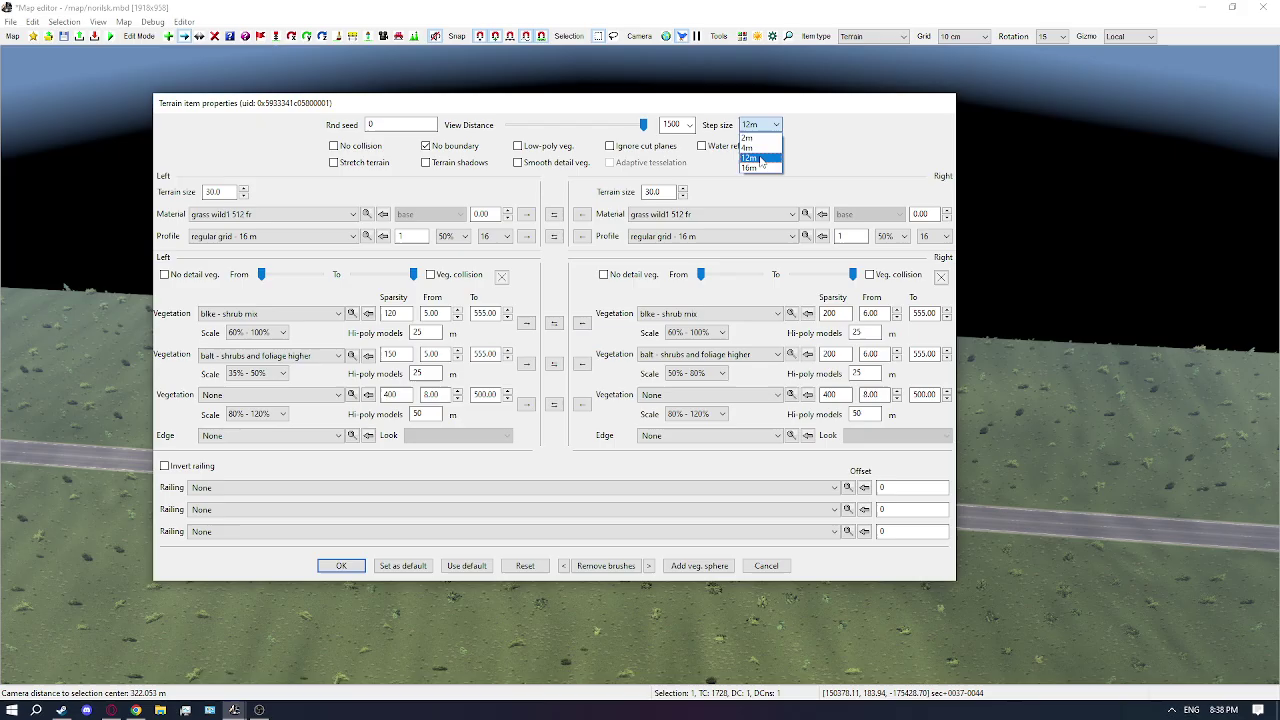
left_click(762, 168)
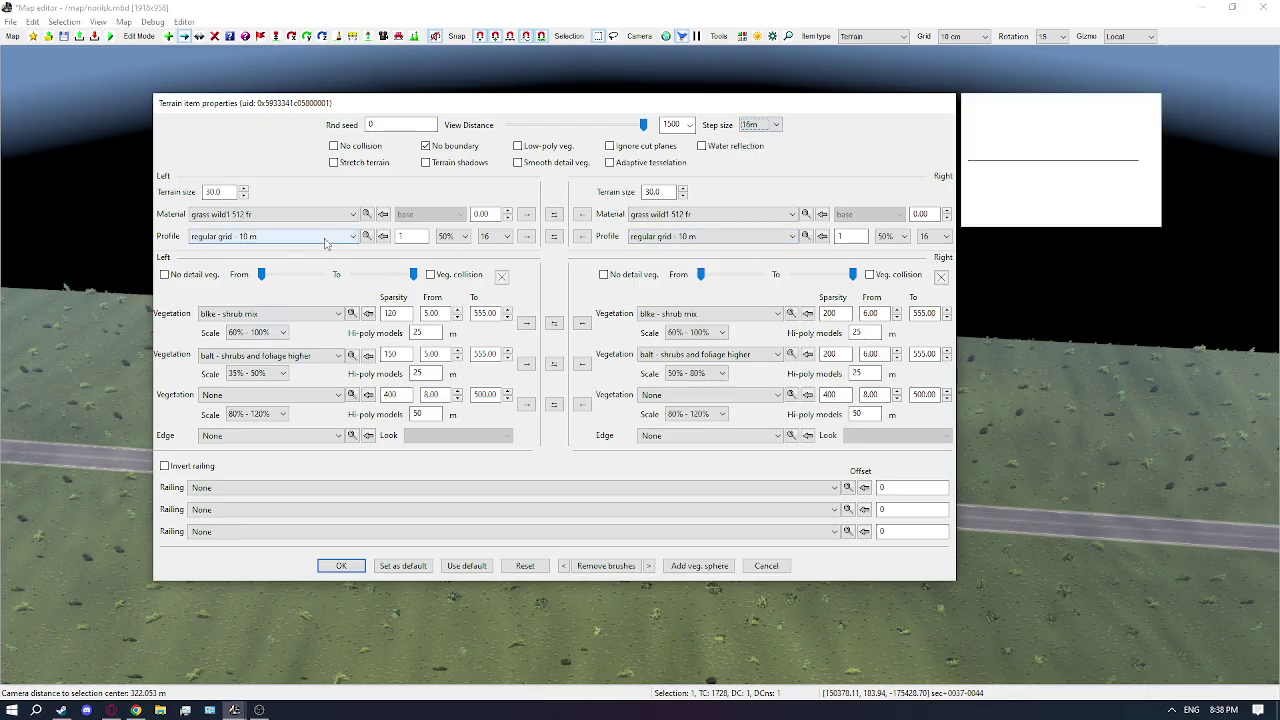
scroll(750, 122, "up", 1)
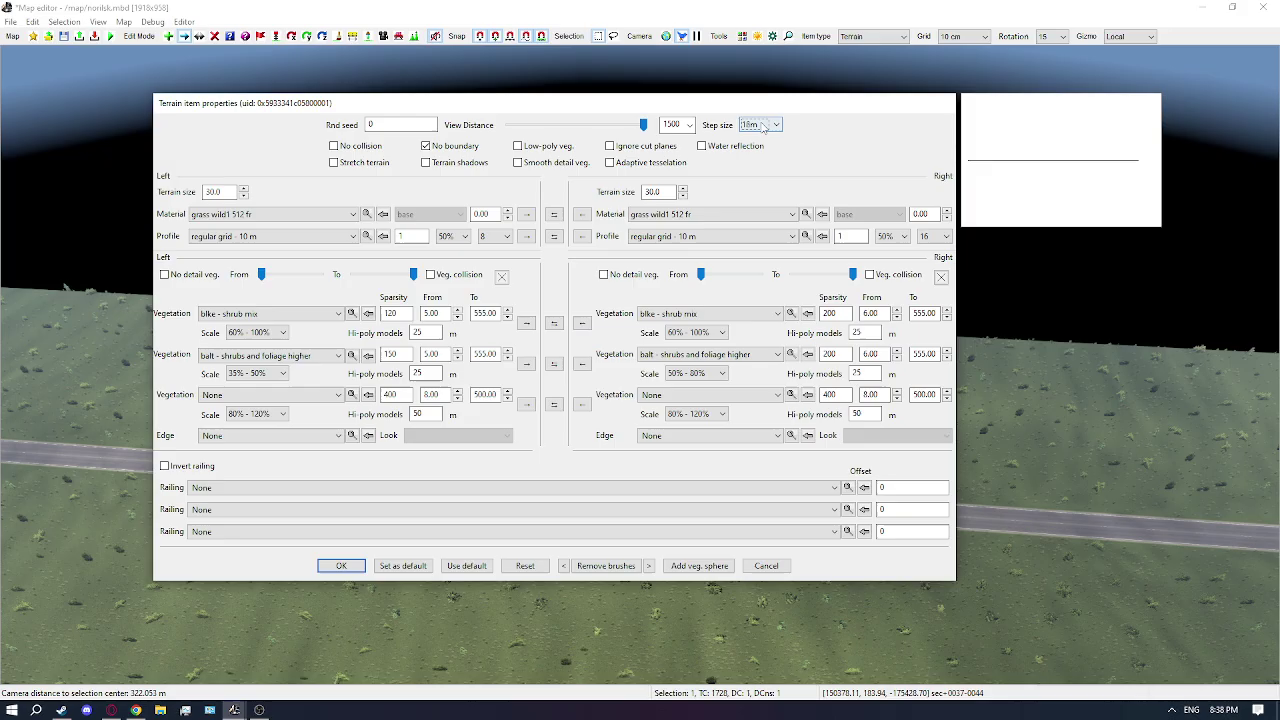
scroll(929, 238, "up", 1)
scroll(769, 127, "up", 2)
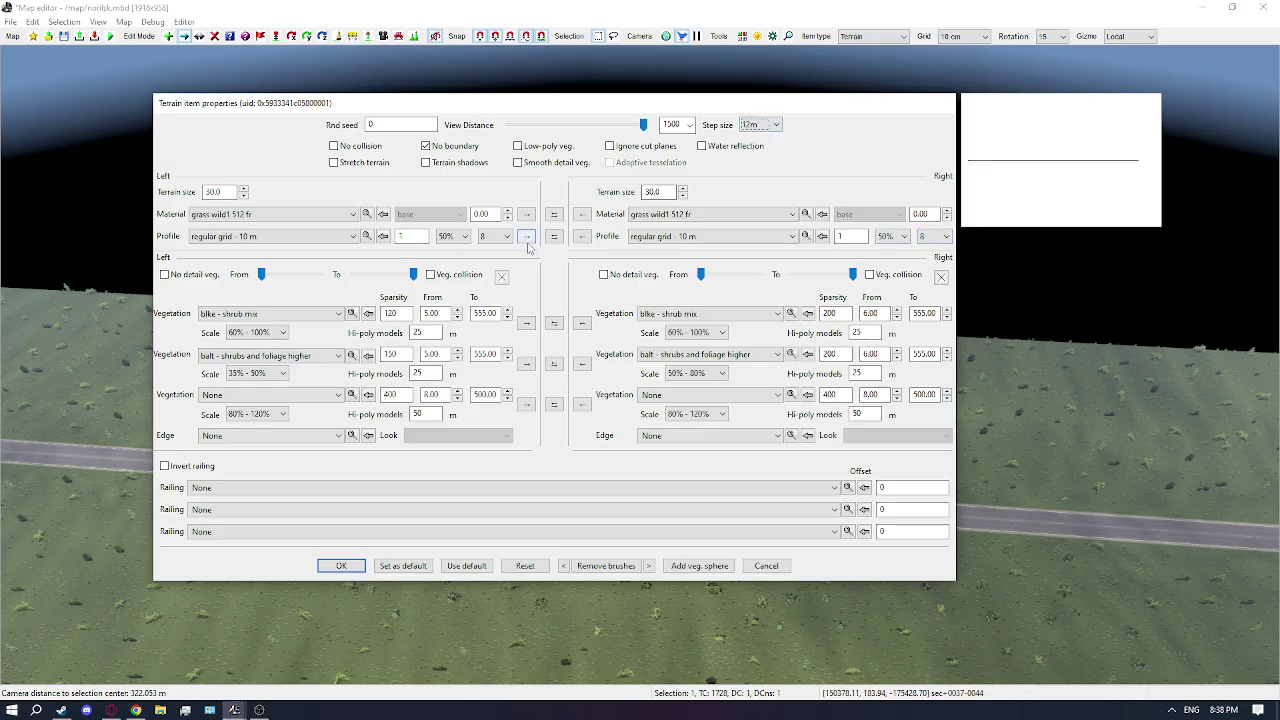
Search the vegetation library for "small" and assign at silver firs 1 small to the right side's first vegetation slot
left_click(781, 313)
left_click(791, 314)
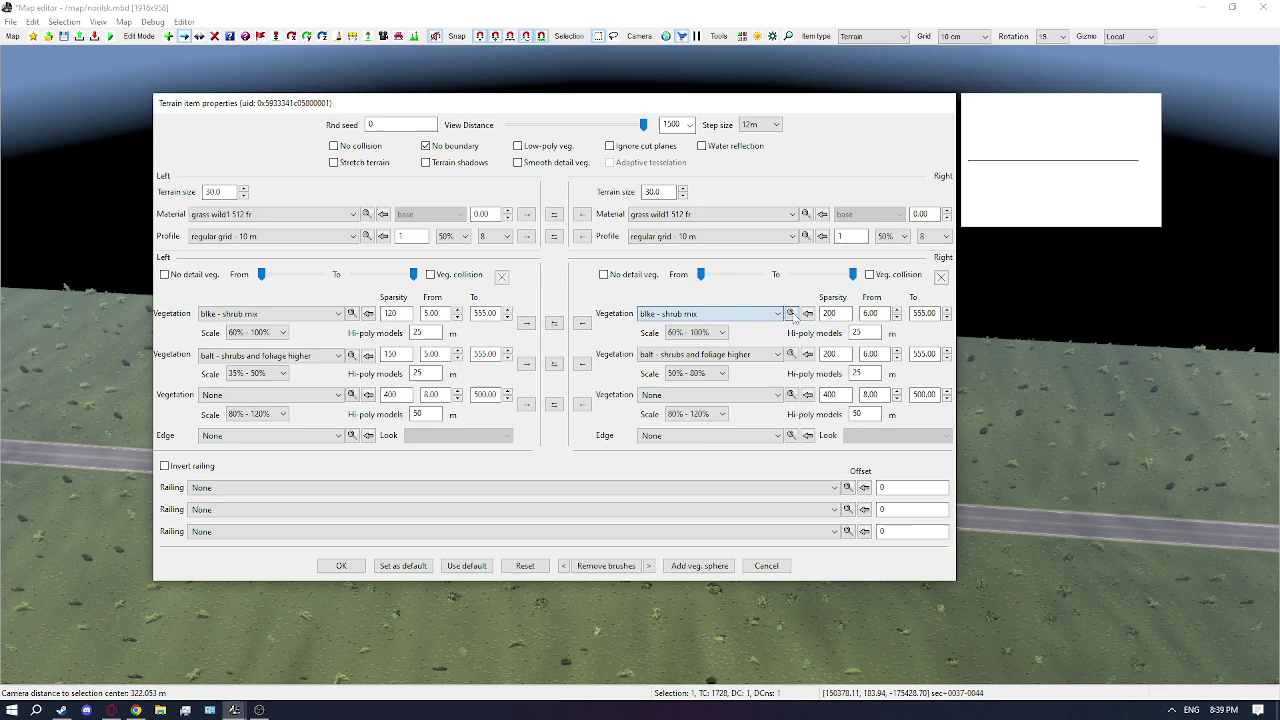
left_click(791, 314)
left_click(507, 650)
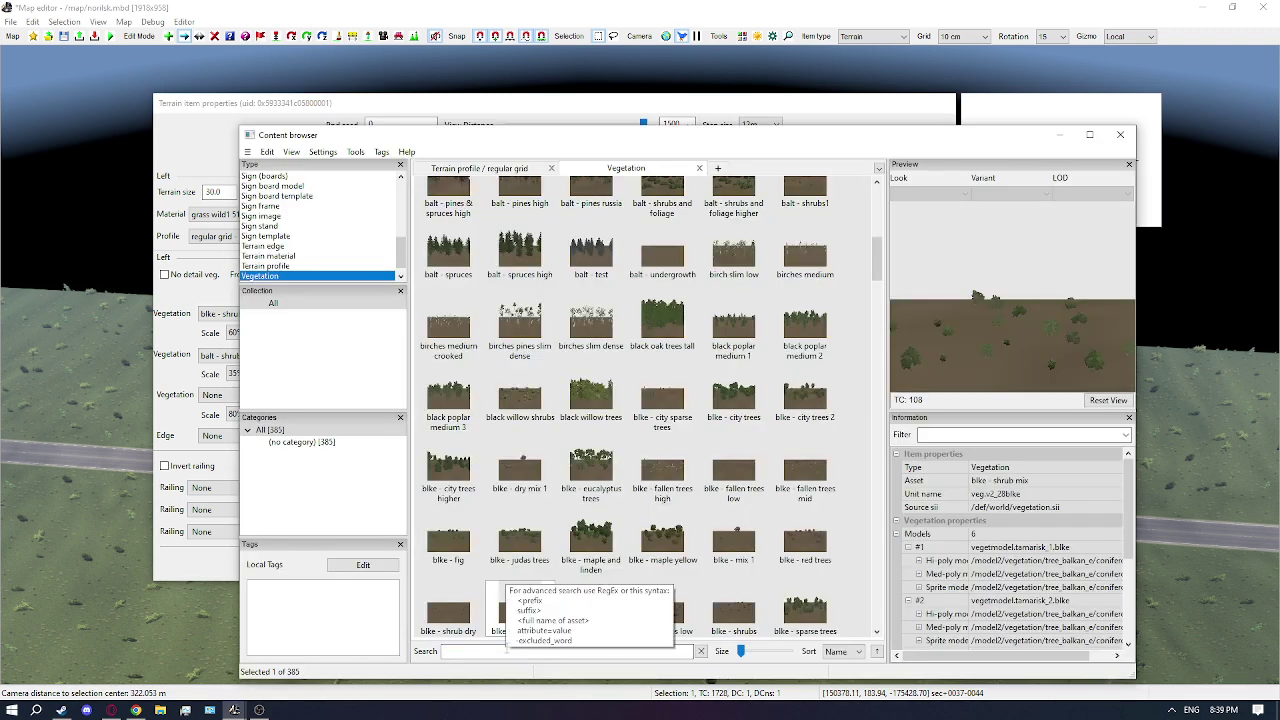
left_click(500, 651)
type("small")
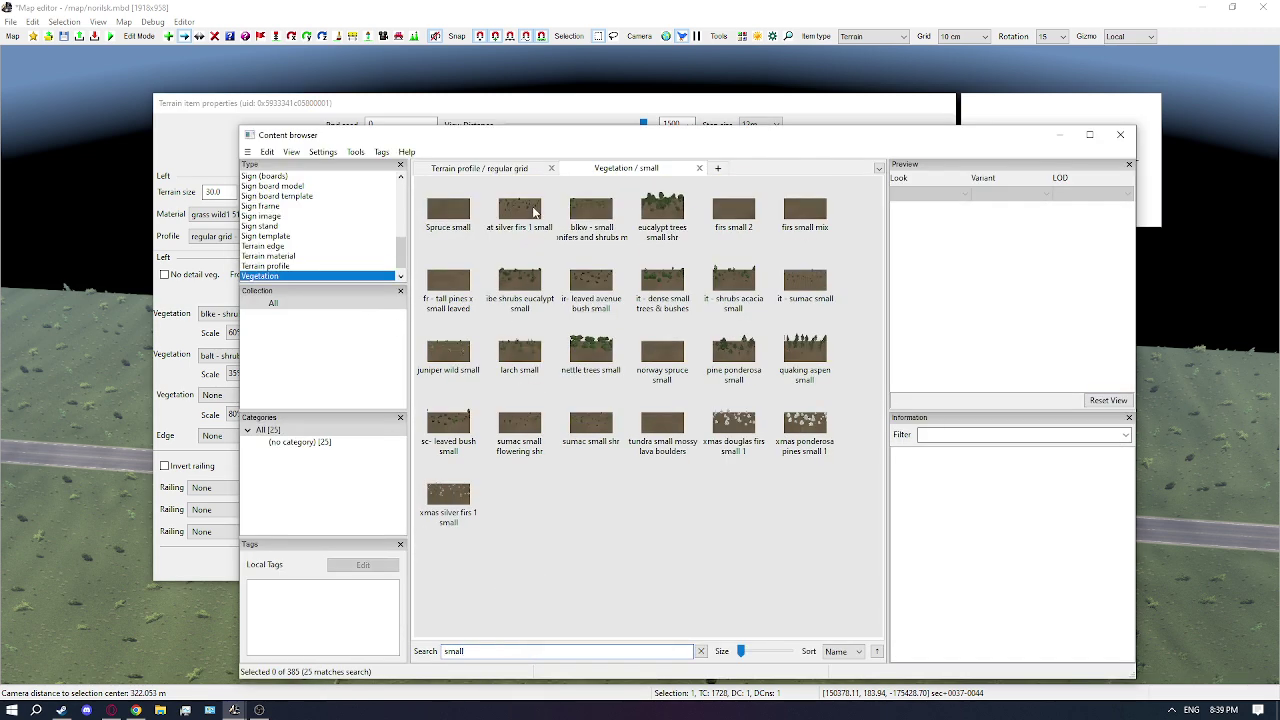
left_click(520, 208)
double_click(537, 205)
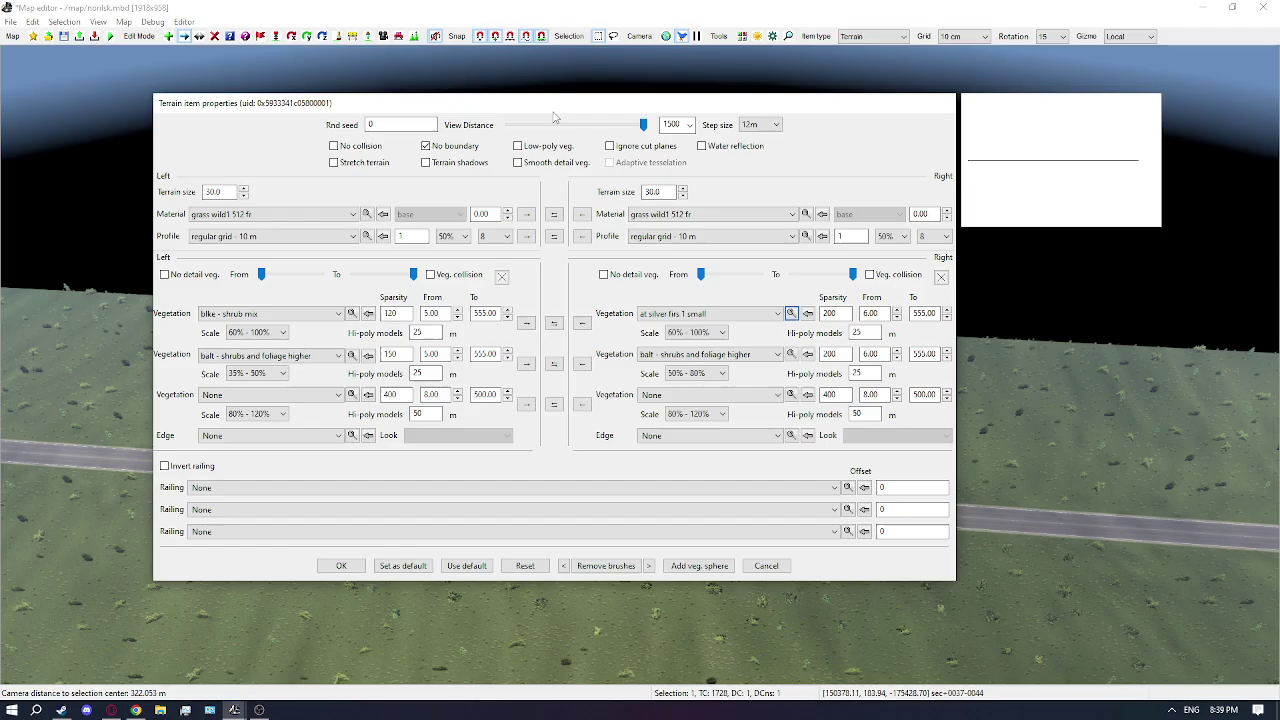
Try different scale ranges for the right side's silver firs and settle on 100% - 140%
left_click(718, 333)
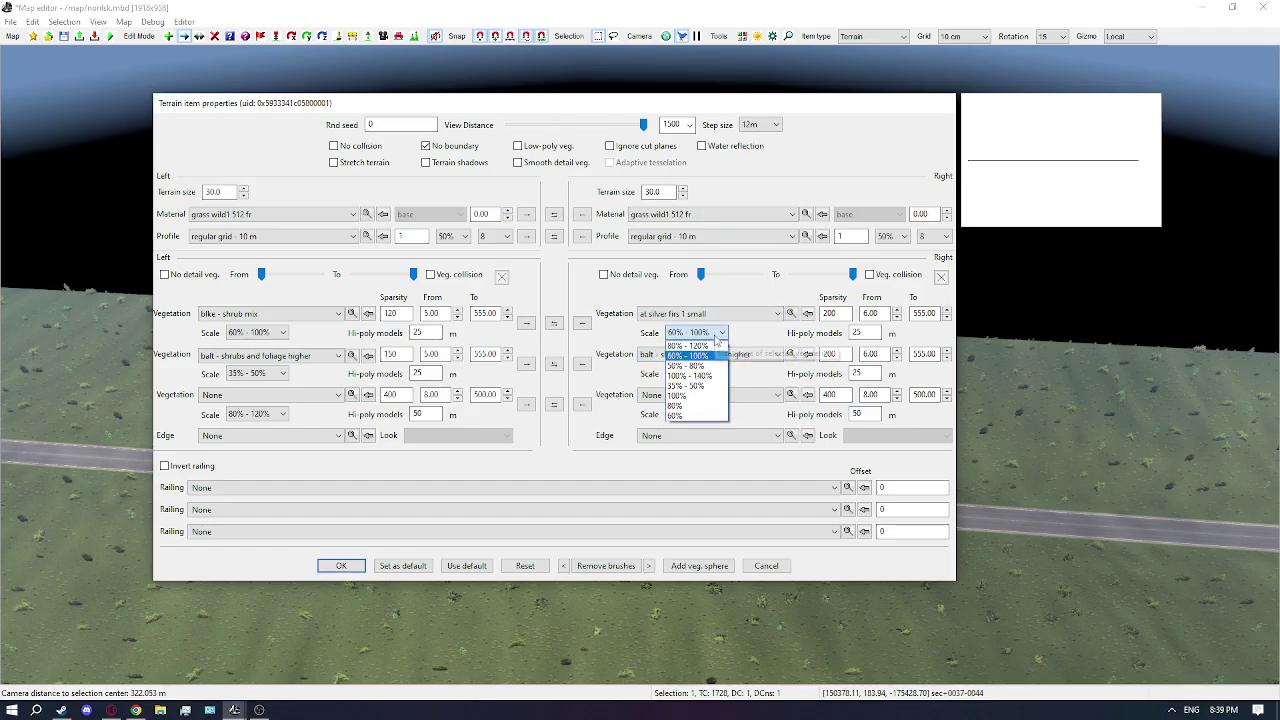
left_click(690, 378)
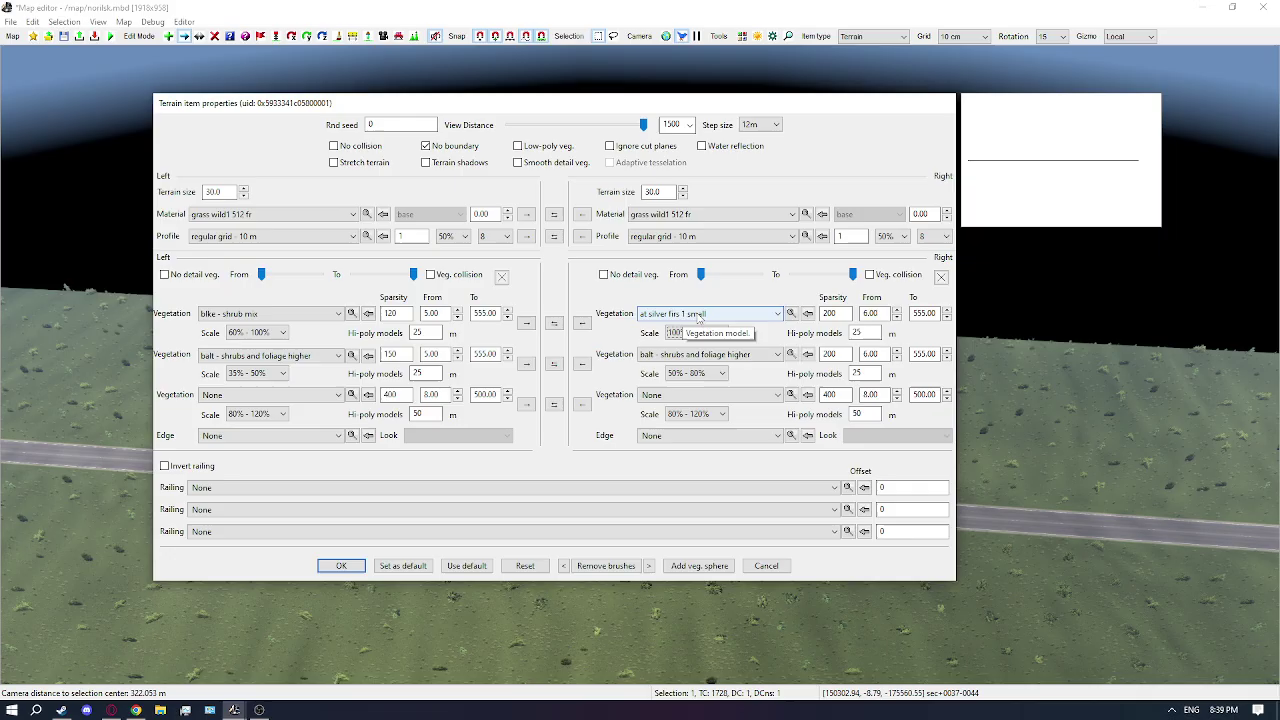
left_click(722, 332)
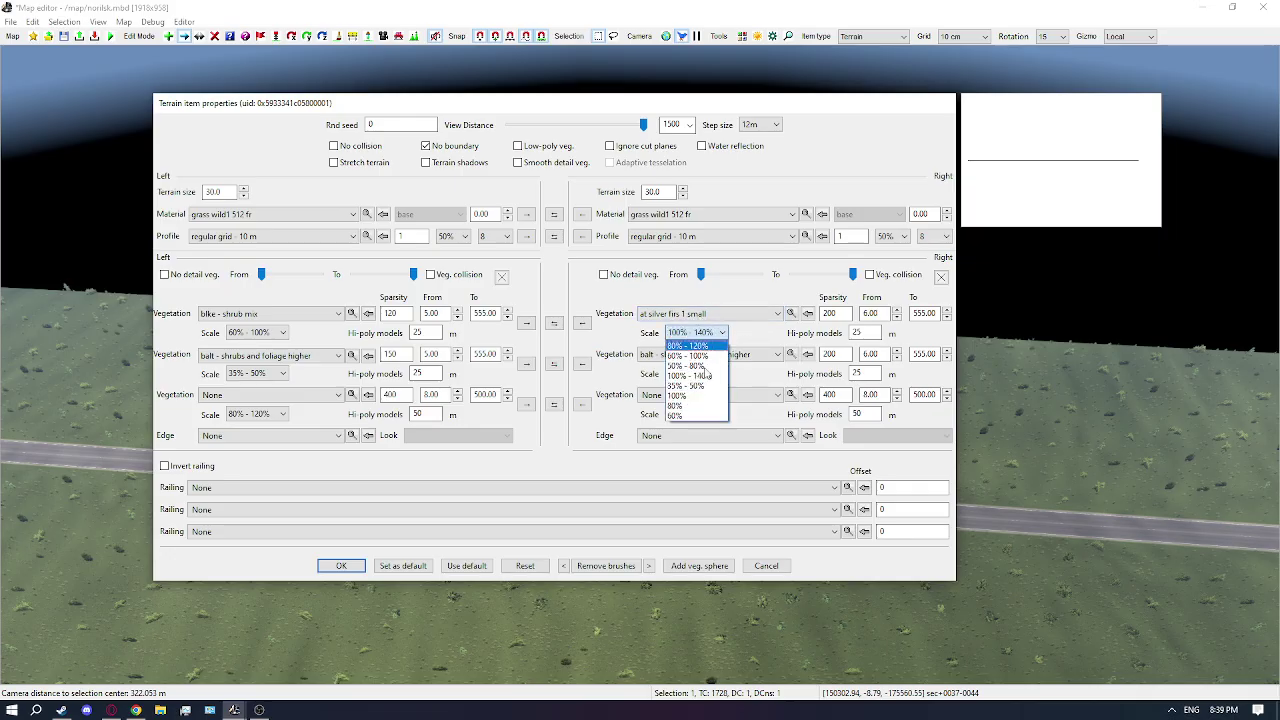
left_click(693, 343)
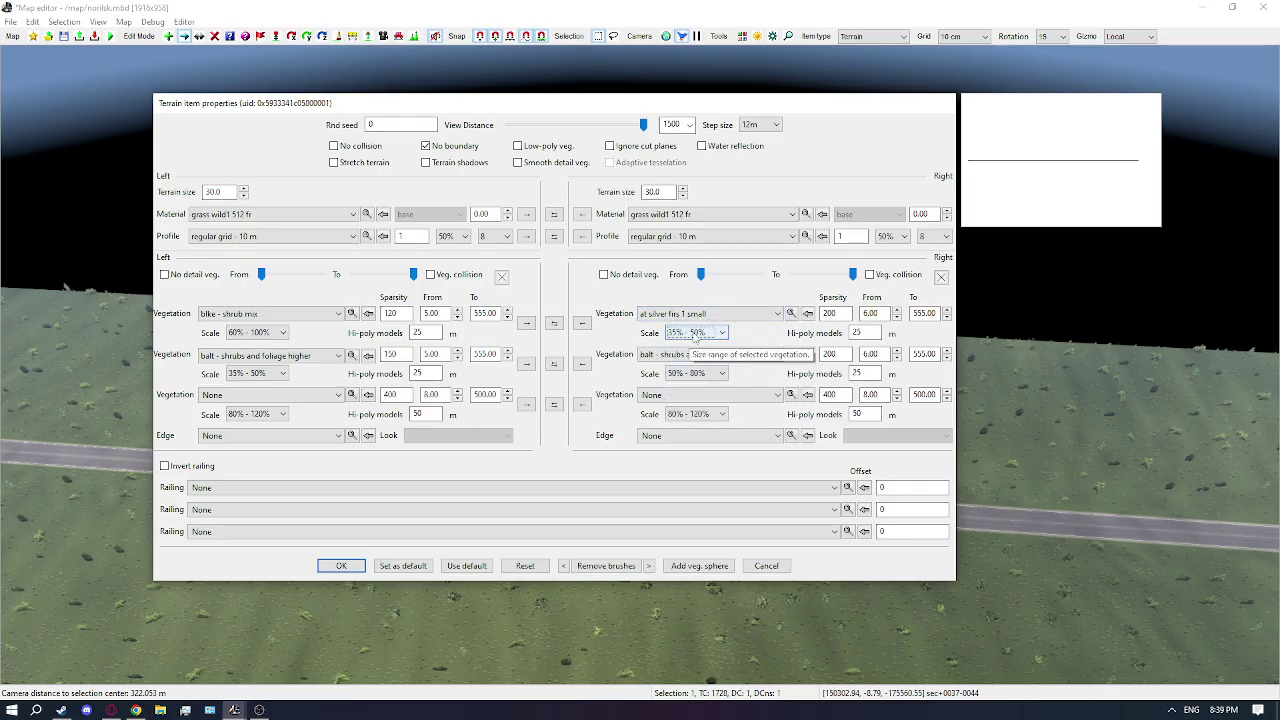
left_click(695, 335)
left_click(724, 377)
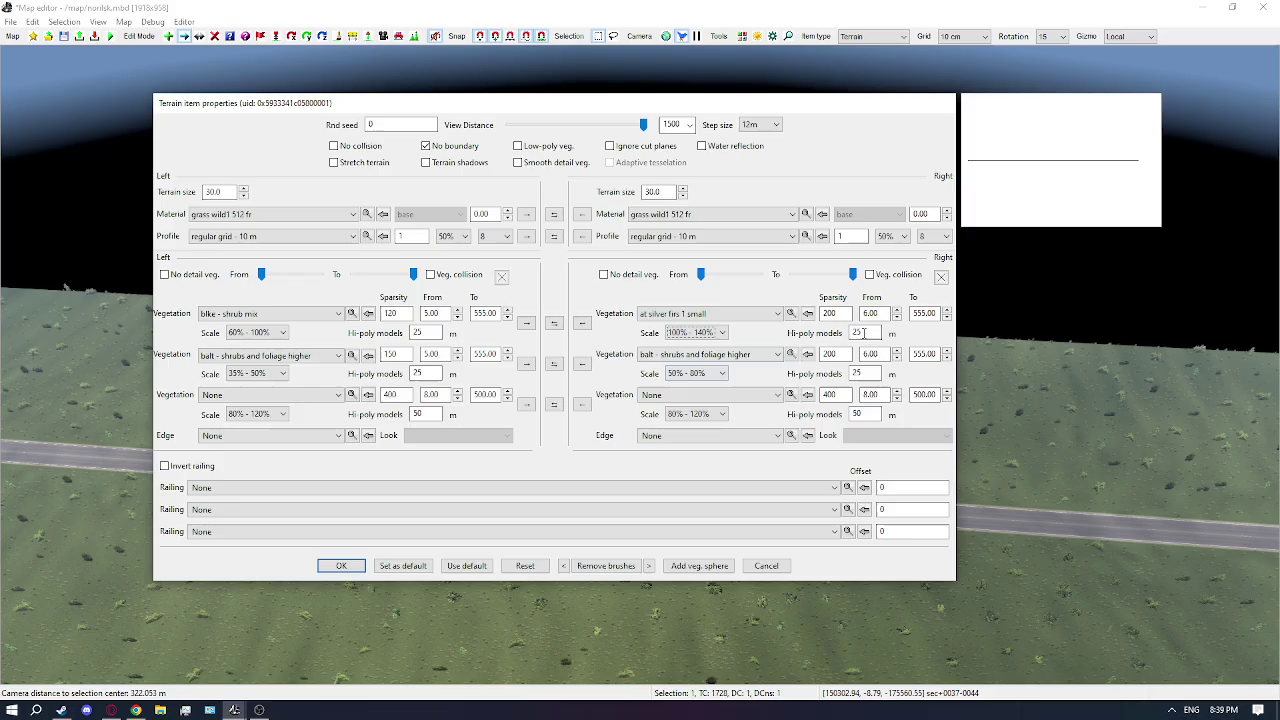
Set the From distance of the right side's first two vegetation slots to 0 and enable low-poly vegetation
double_click(870, 313)
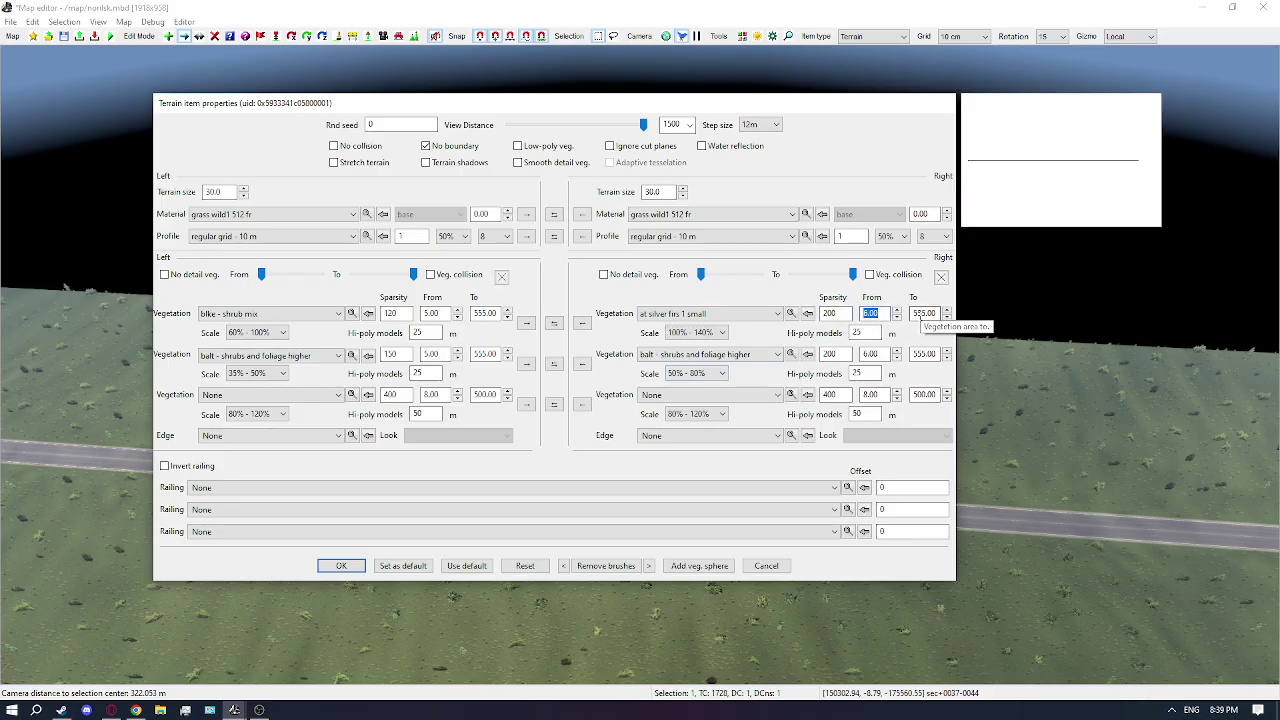
type("0")
double_click(877, 355)
type("0")
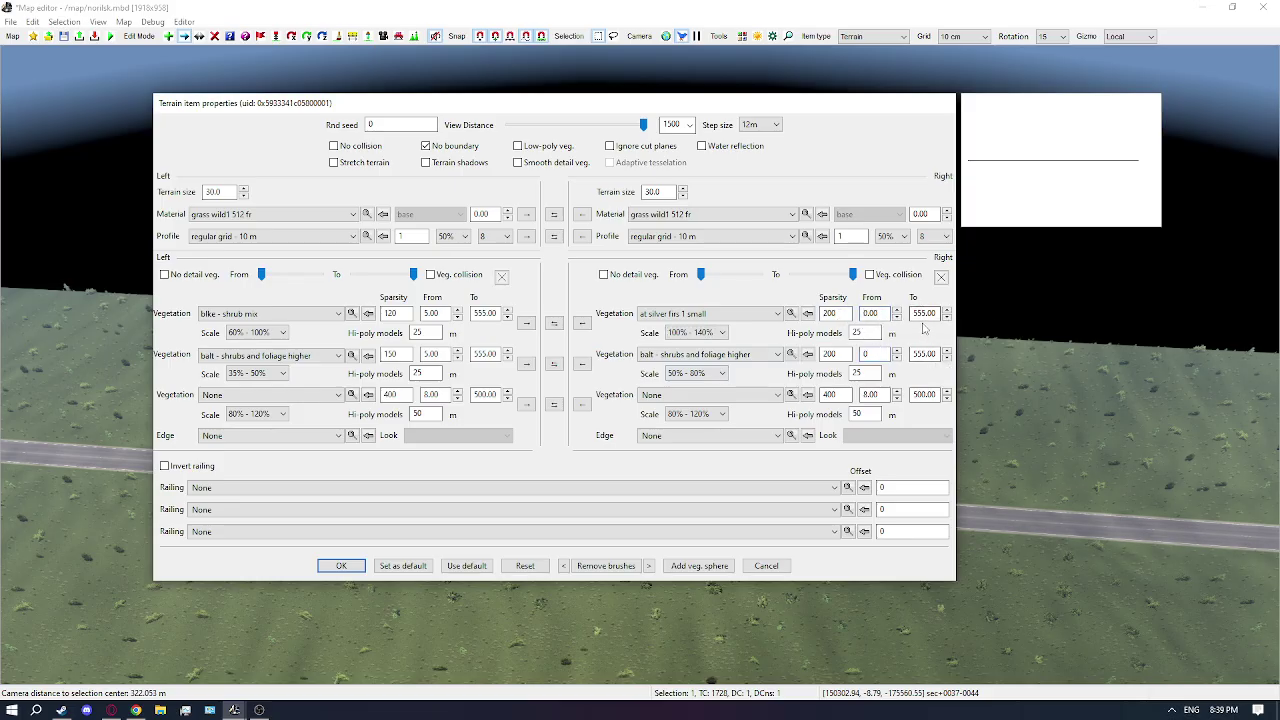
key("Tab")
left_click(549, 148)
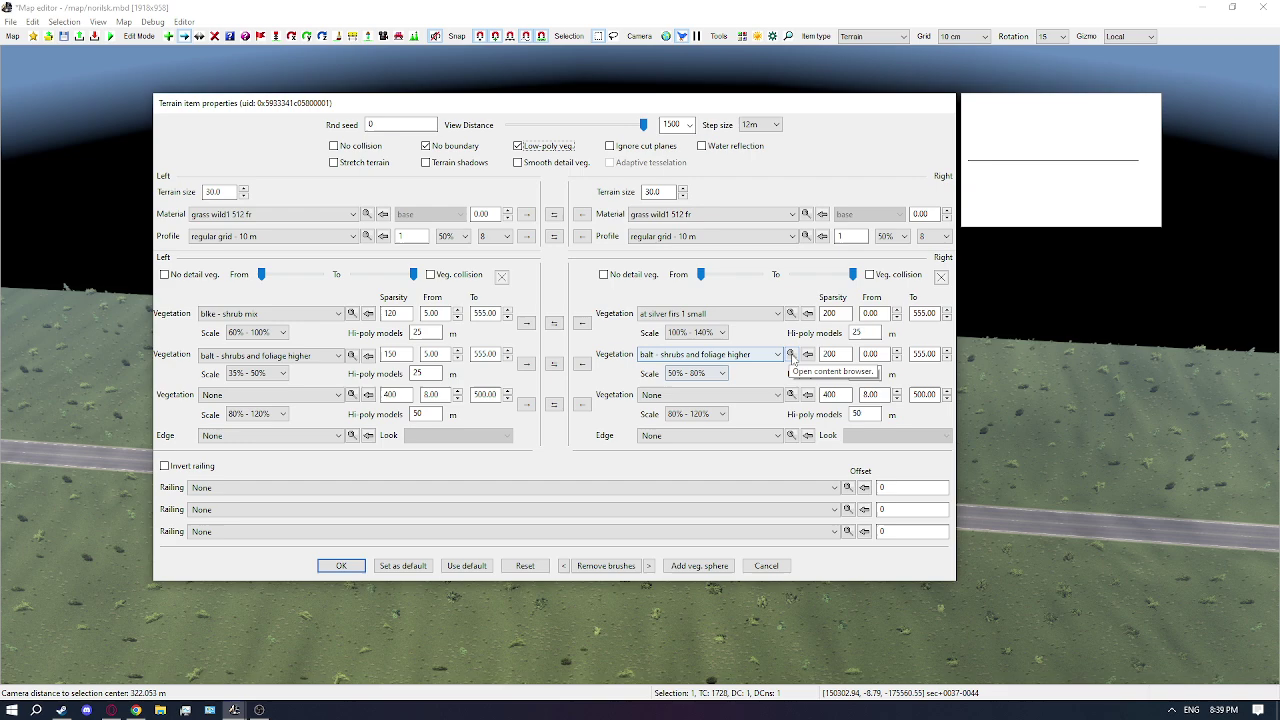
left_click(790, 354)
left_click(476, 651)
type("sh")
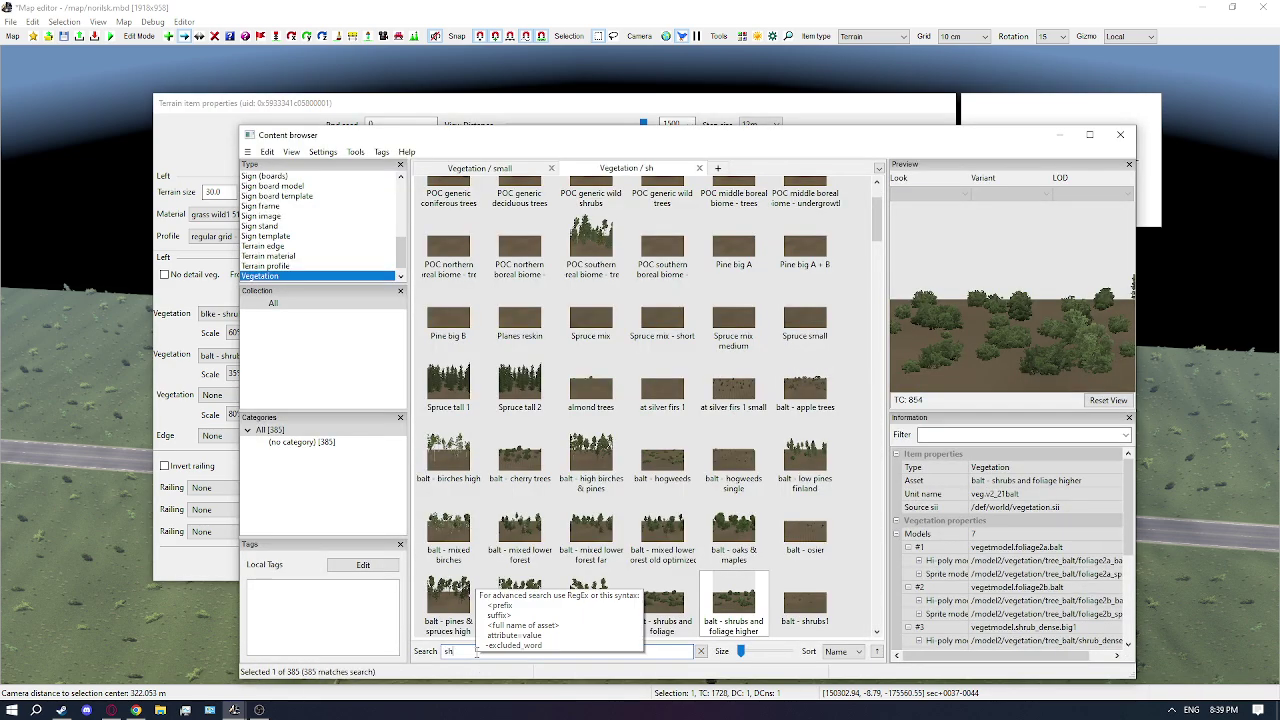
left_click(1060, 135)
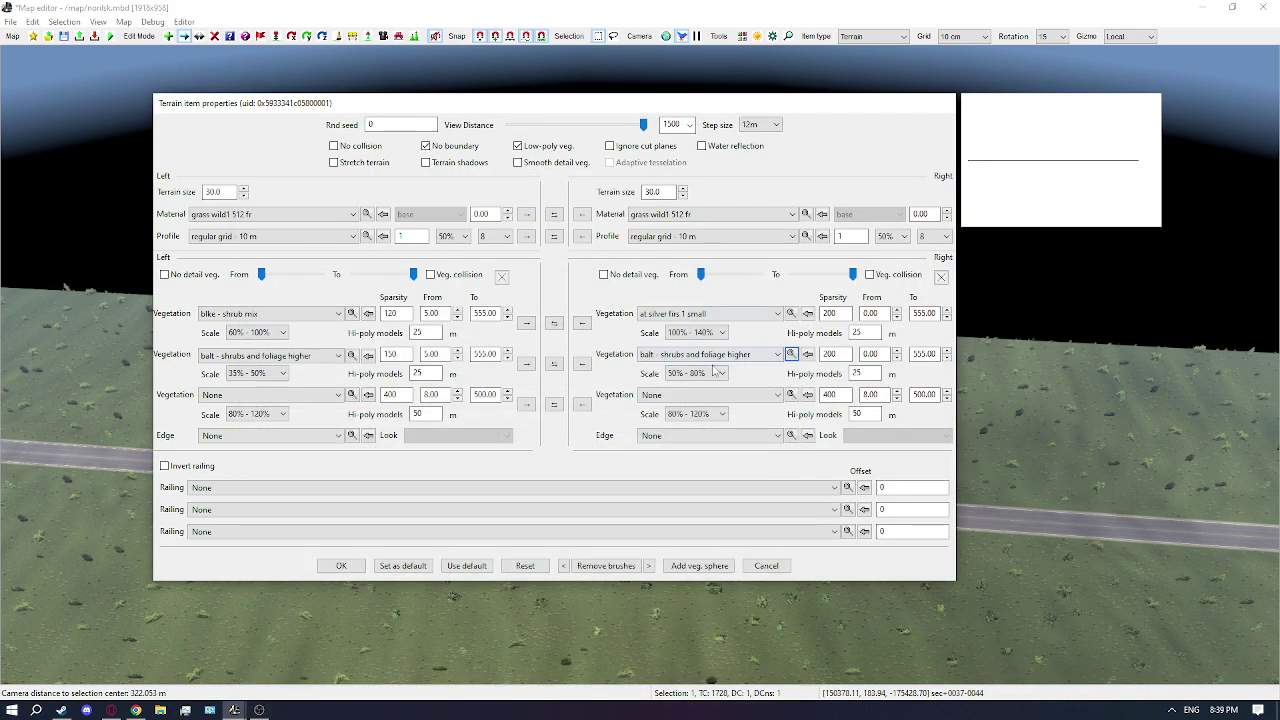
Set the right side's shrubs and foliage scale to 35% - 50%, with sparsity 150 for the firs and 175 for the shrubs
left_click(717, 373)
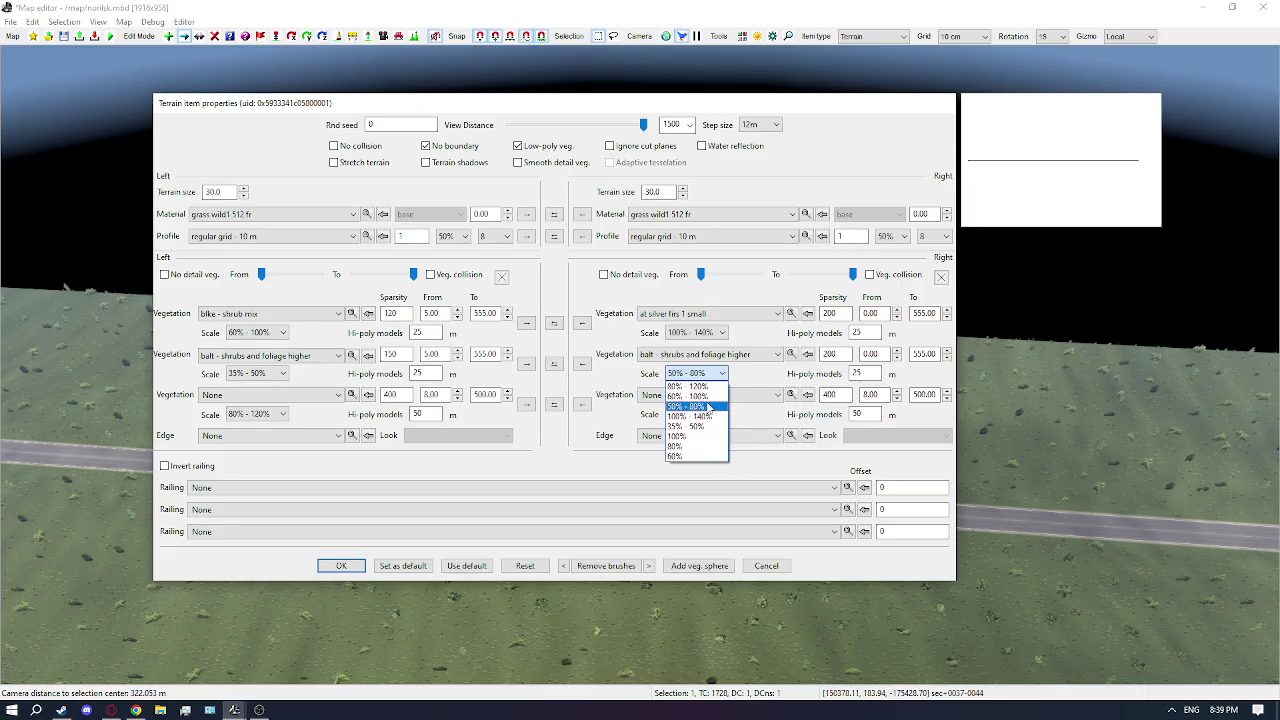
left_click(700, 426)
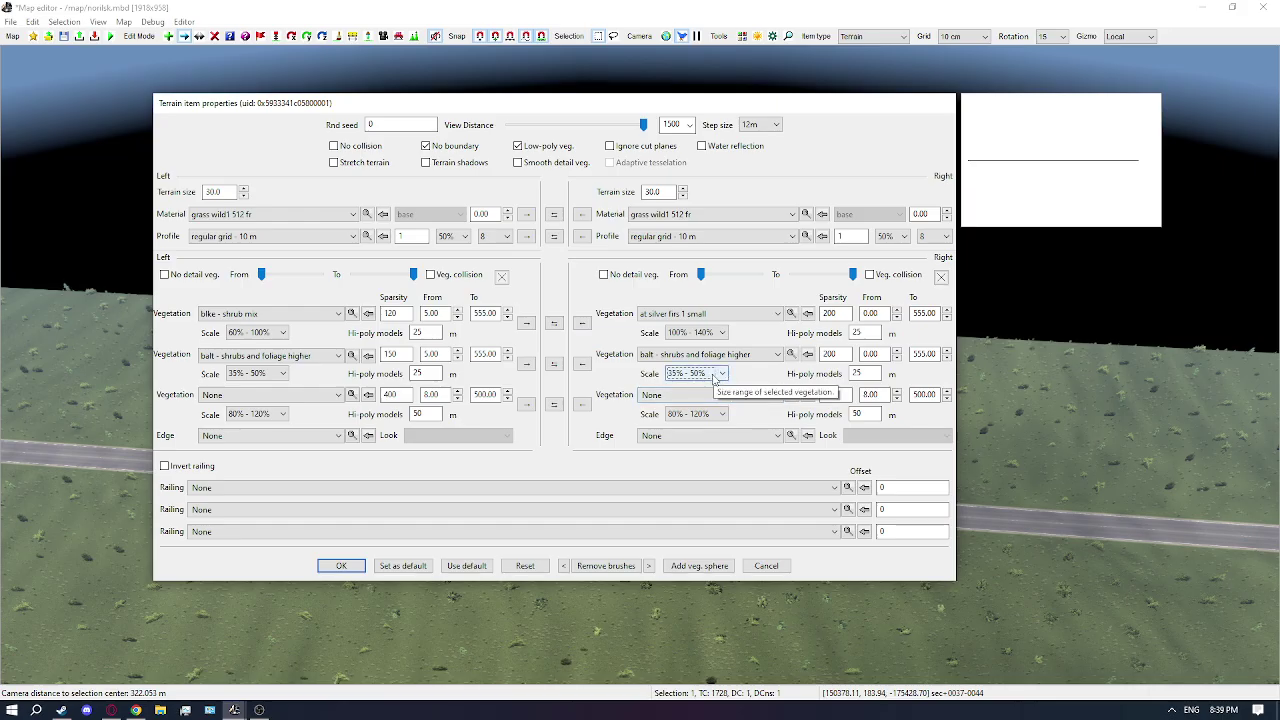
left_click(686, 377)
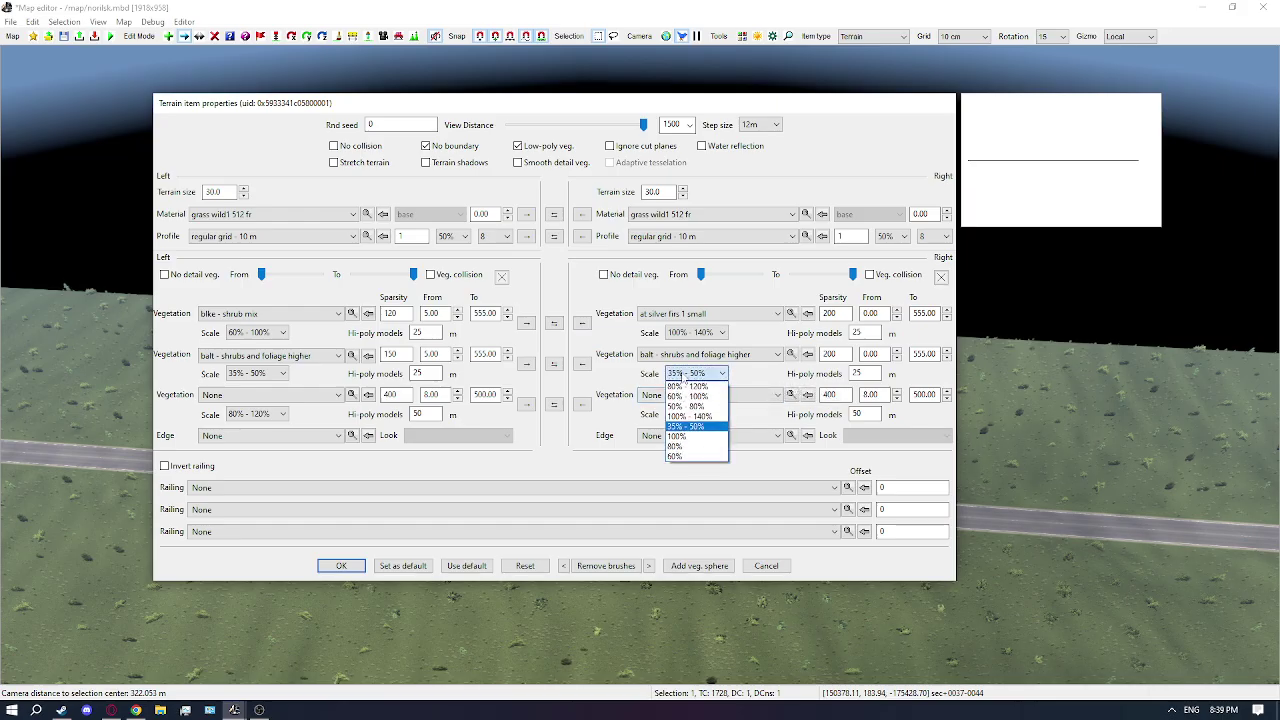
left_click(684, 375)
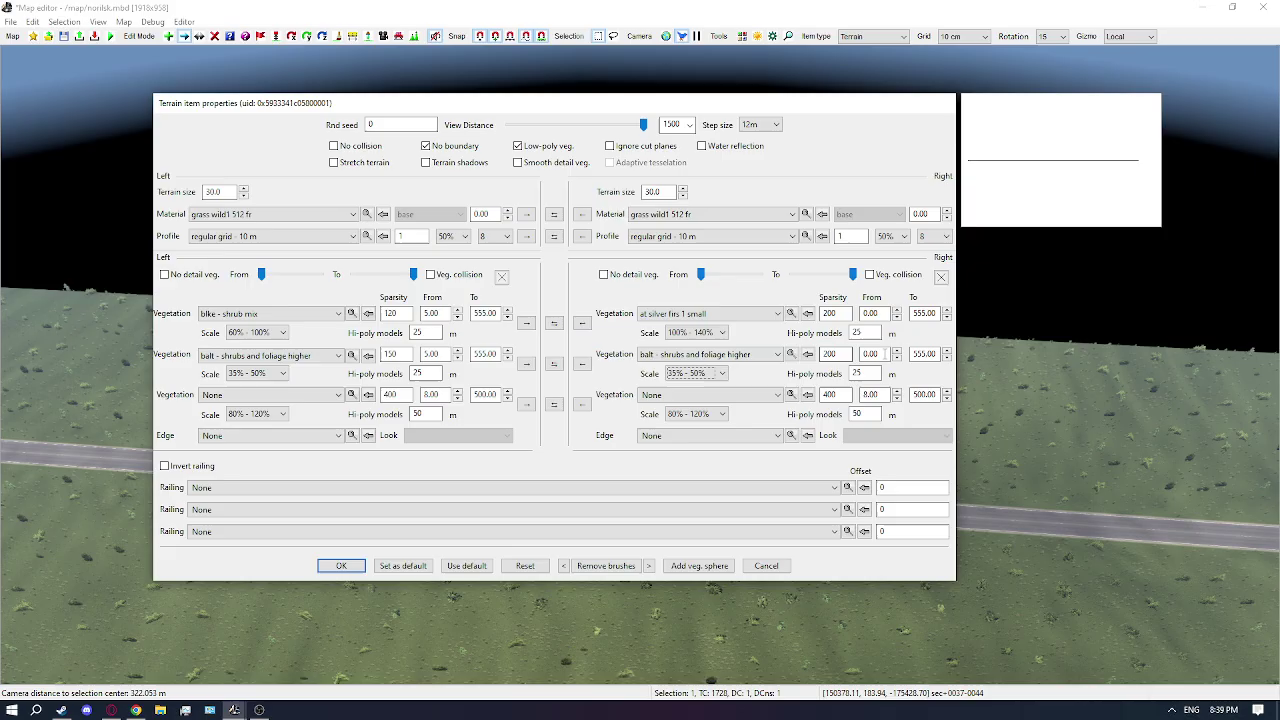
double_click(829, 313)
type("150")
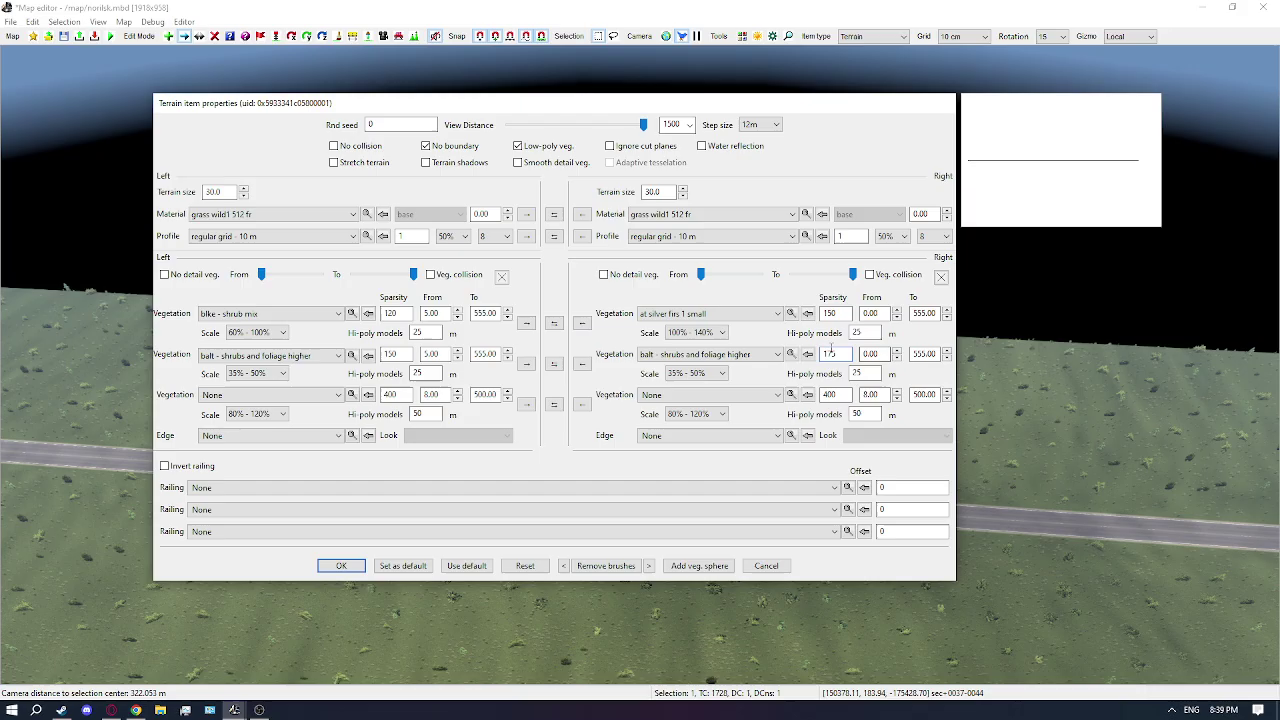
Copy the right side's first two vegetation setups to the left side and apply the terrain properties
left_click(581, 363)
left_click(581, 323)
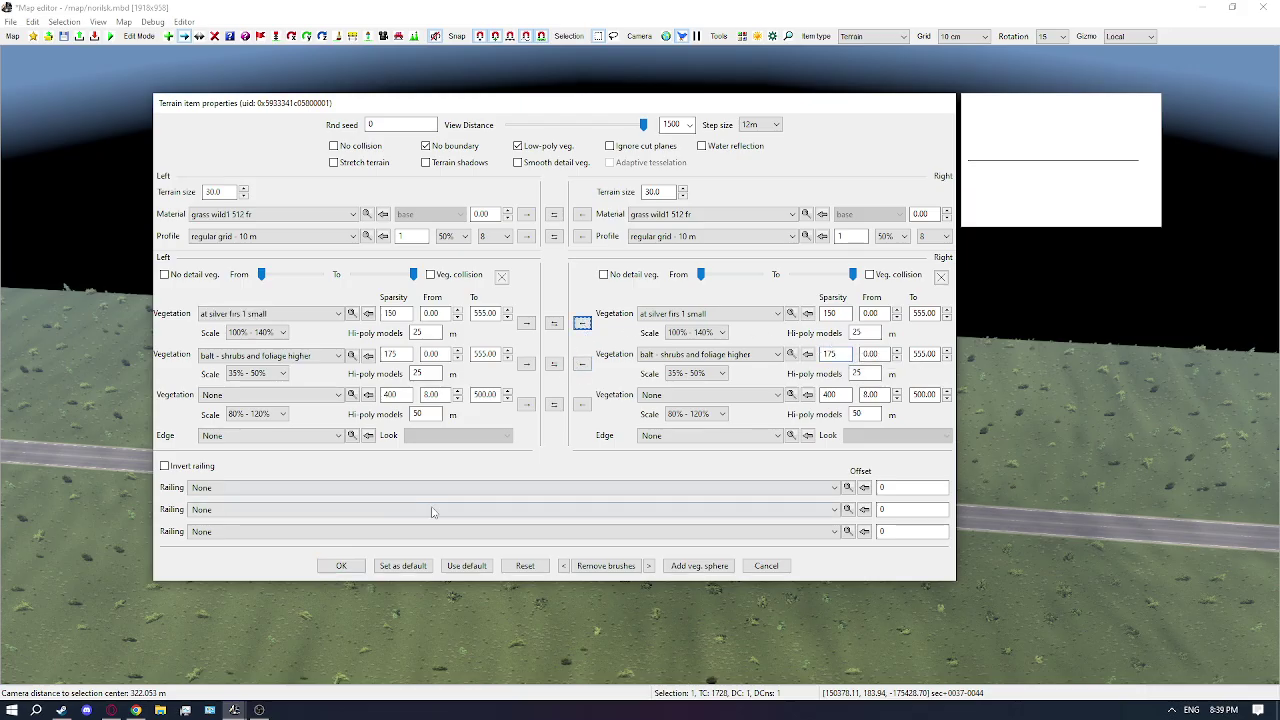
left_click(585, 366)
left_click(341, 566)
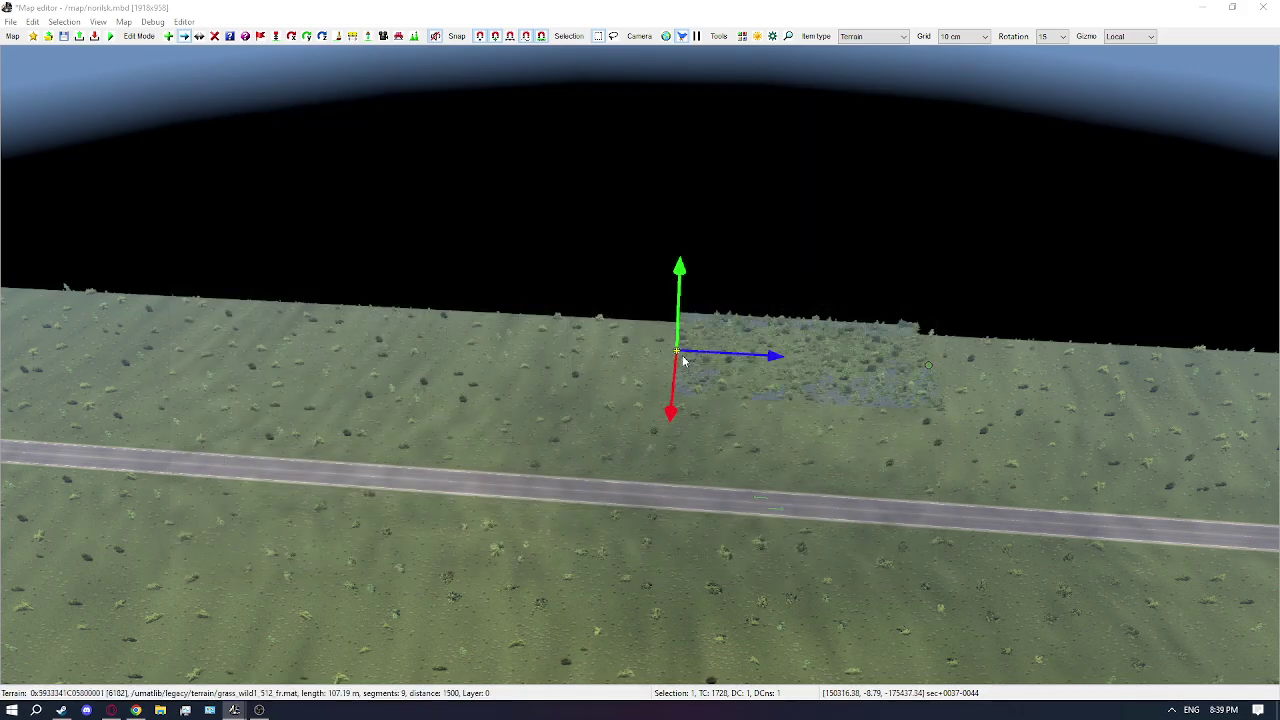
Select both end nodes of the terrain item, raise it above the road's terrain and inspect its vegetation up close
left_click(928, 365, "ctrl")
left_click_drag(811, 420, 812, 312)
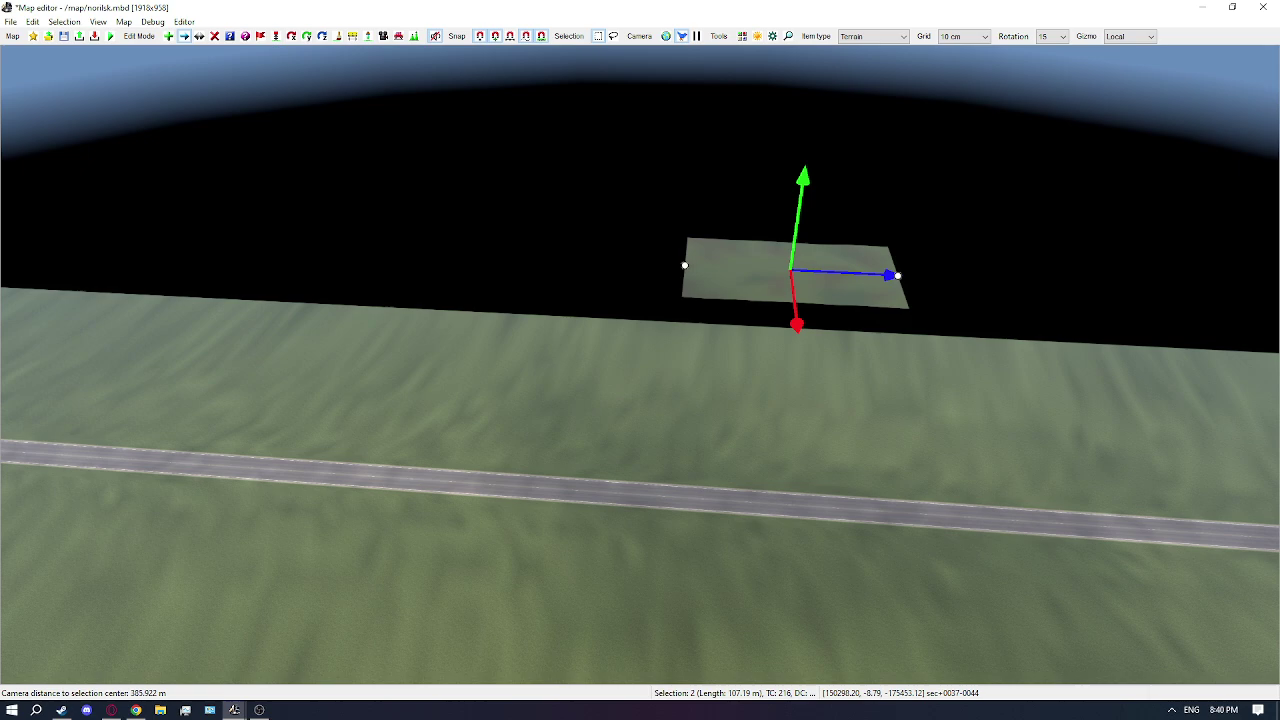
scroll(800, 312, "up", 3)
middle_click_drag(800, 312, 673, 366)
scroll(687, 336, "up", 3)
left_click(680, 338)
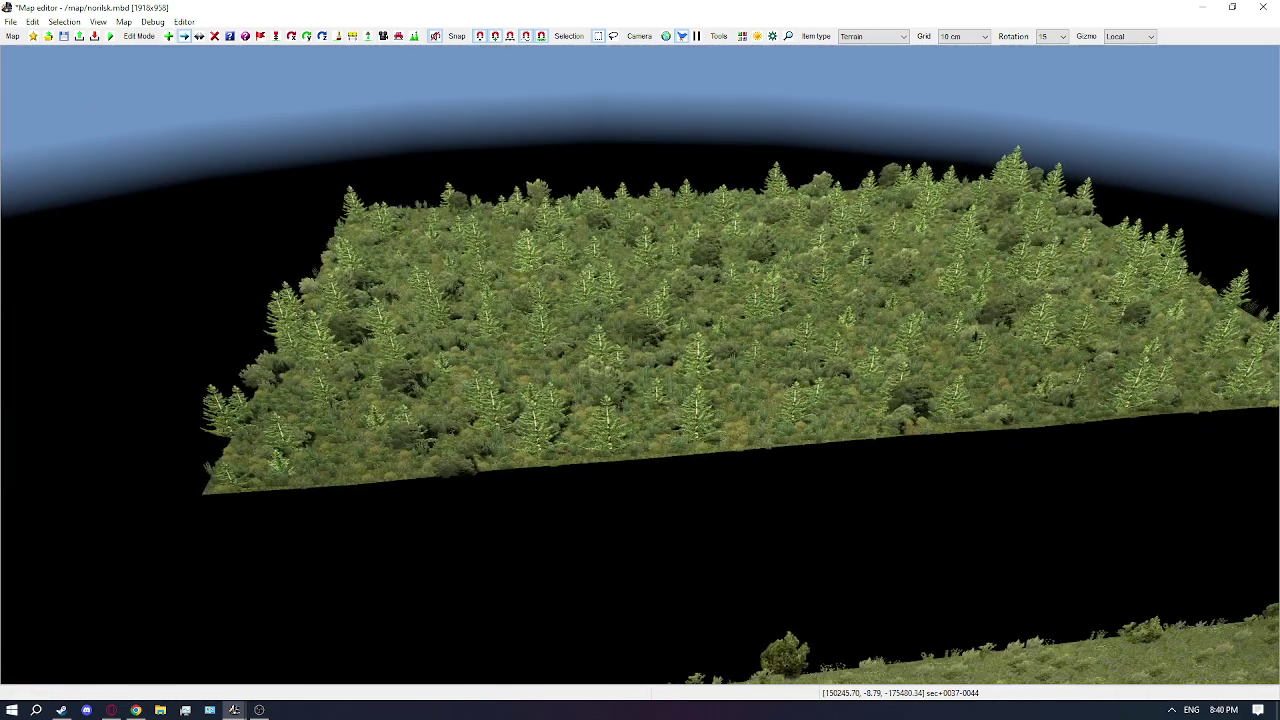
Set the terrain size of the raised terrain item's far side to 100
scroll(689, 291, "down", 5)
left_click(689, 291)
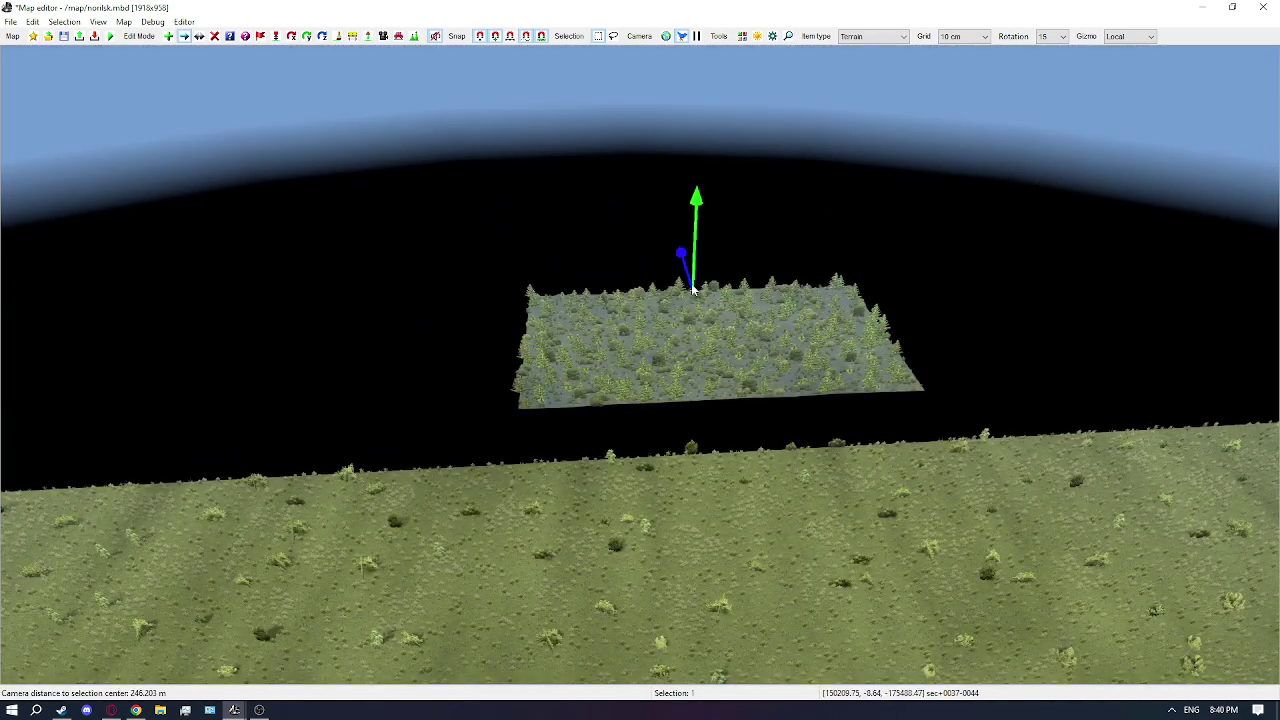
right_click(692, 288)
double_click(759, 294)
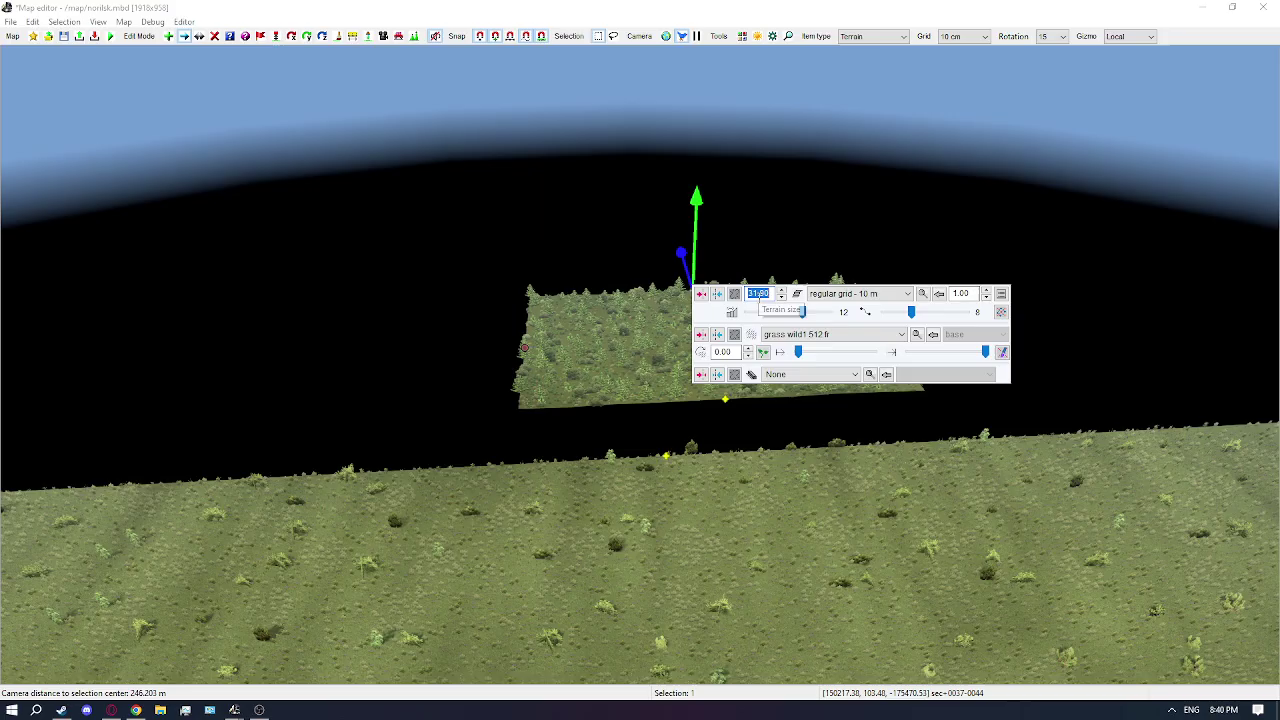
type("100")
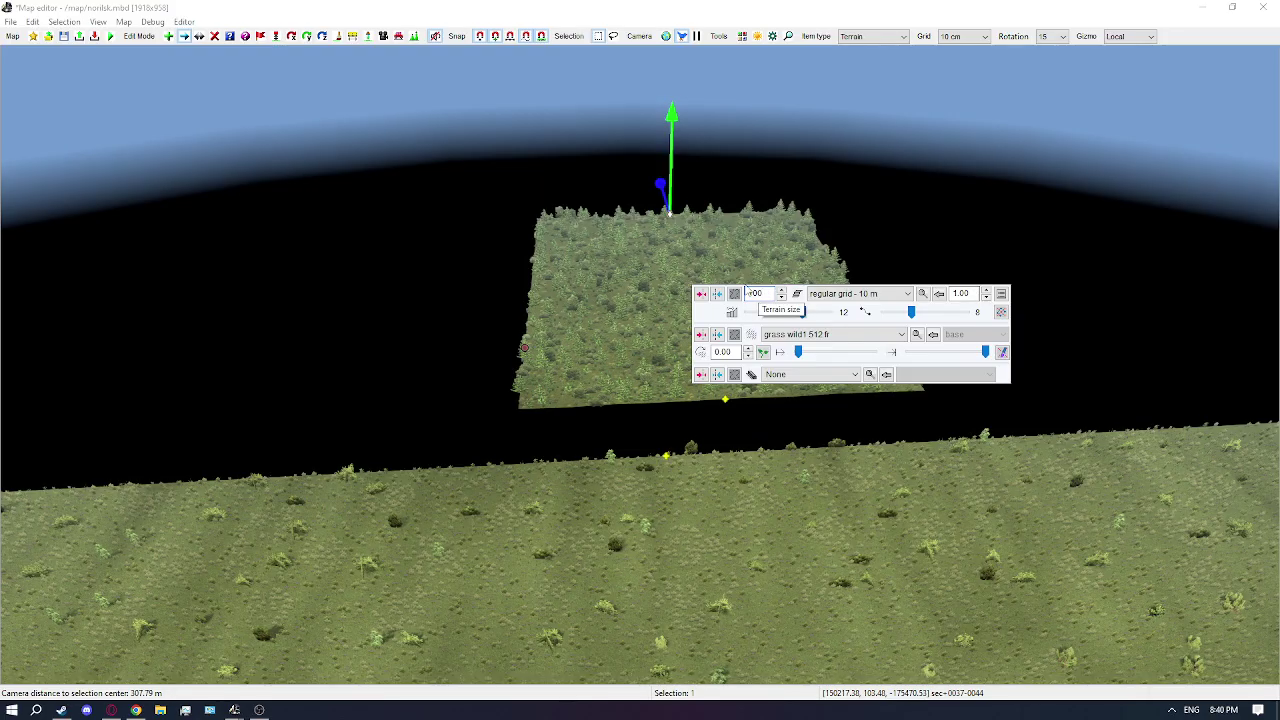
Set the terrain size to 200 on both sides of the raised terrain item
double_click(749, 292)
type("200")
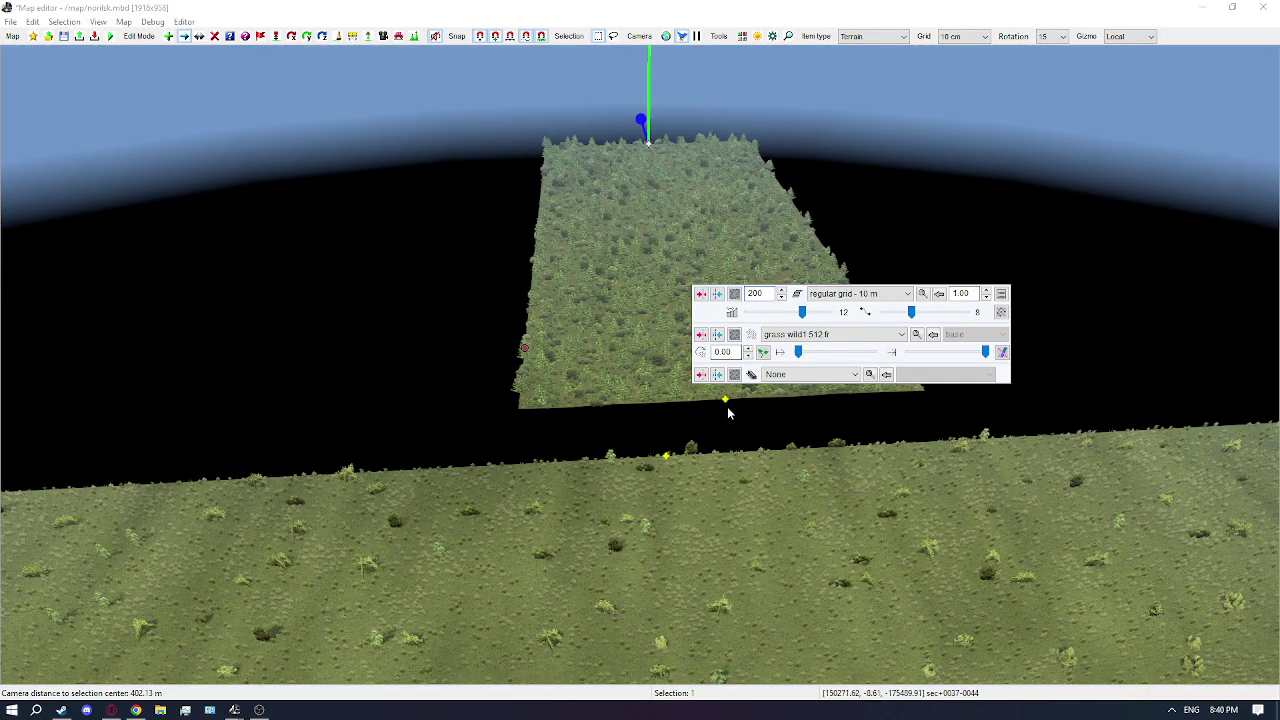
right_click(727, 406)
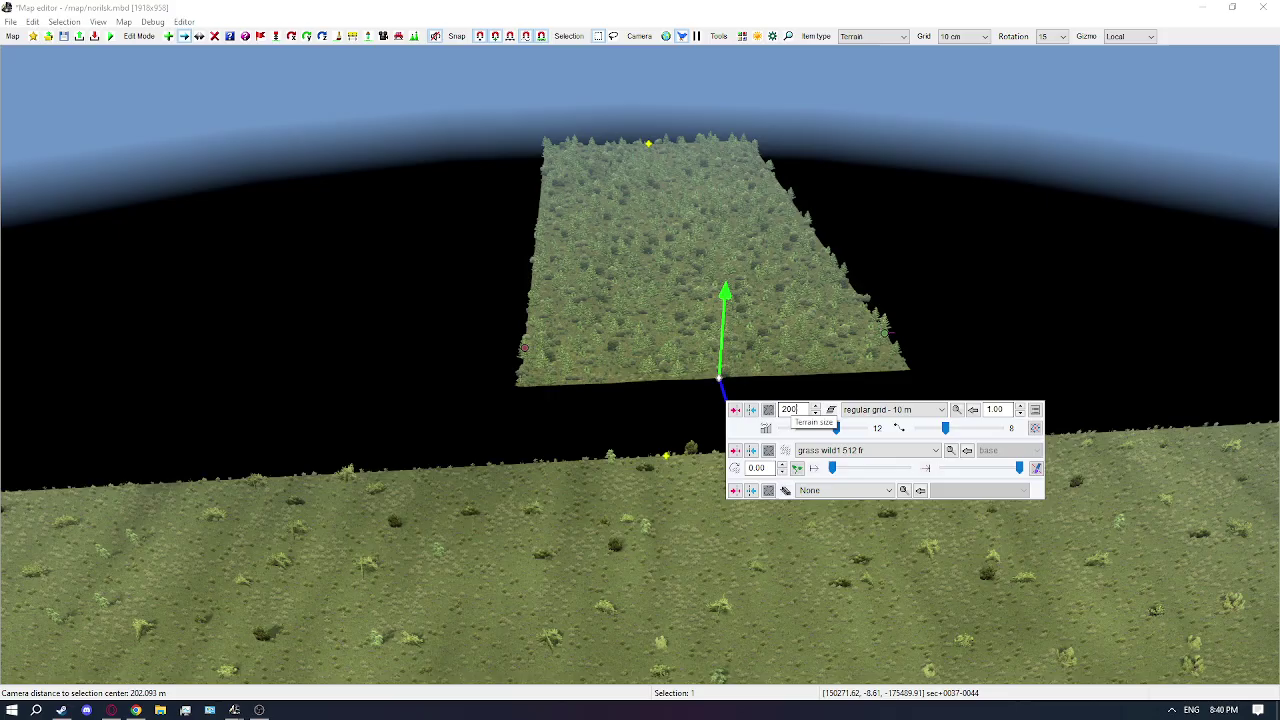
key("Return")
Lengthen the raised terrain item by moving one of its end nodes far away from the road
left_click(672, 324)
scroll(640, 340, "down", 3)
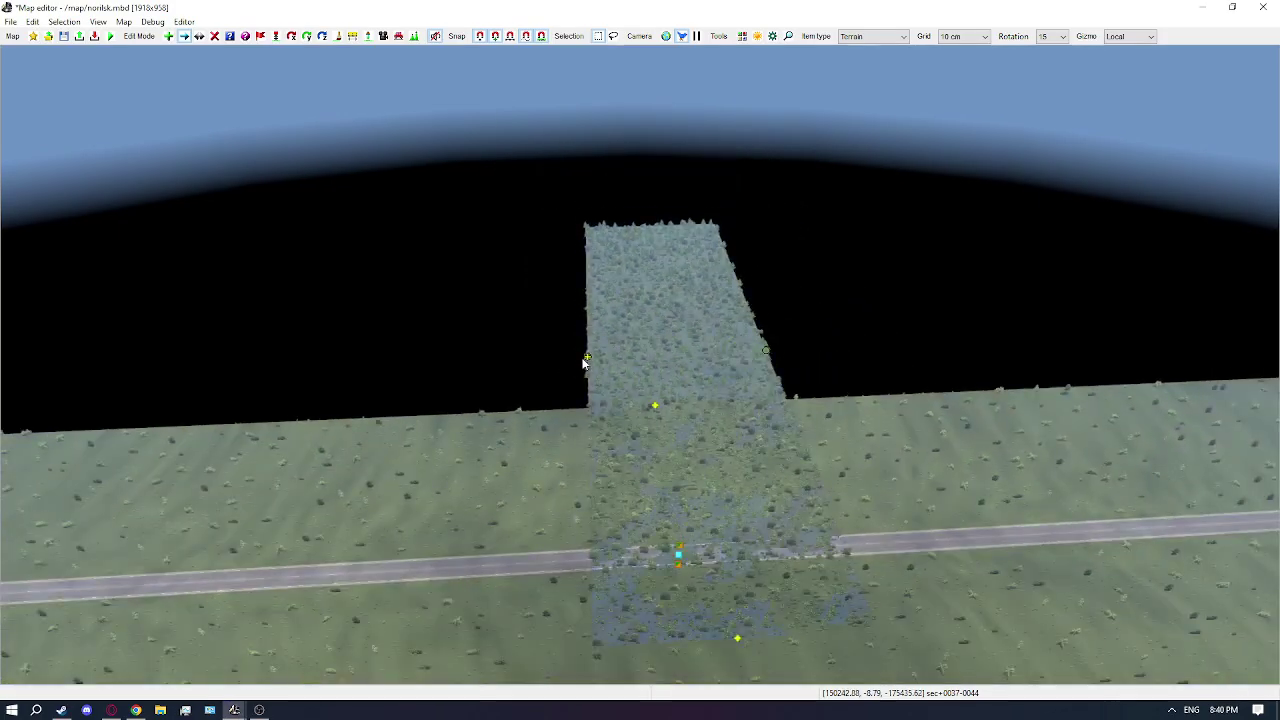
left_click_drag(585, 362, 655, 135)
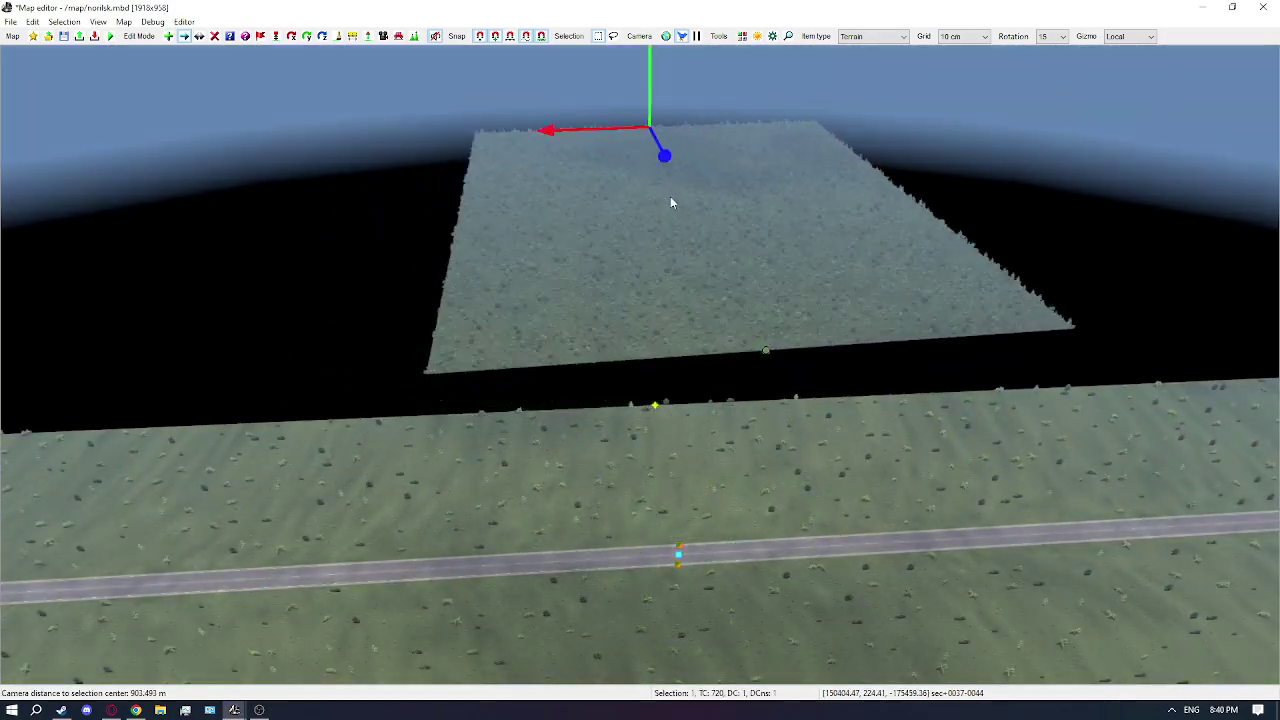
left_click(671, 200)
Set the radius of the Vertex Height Tool to 50
scroll(671, 200, "up", 2)
key("v")
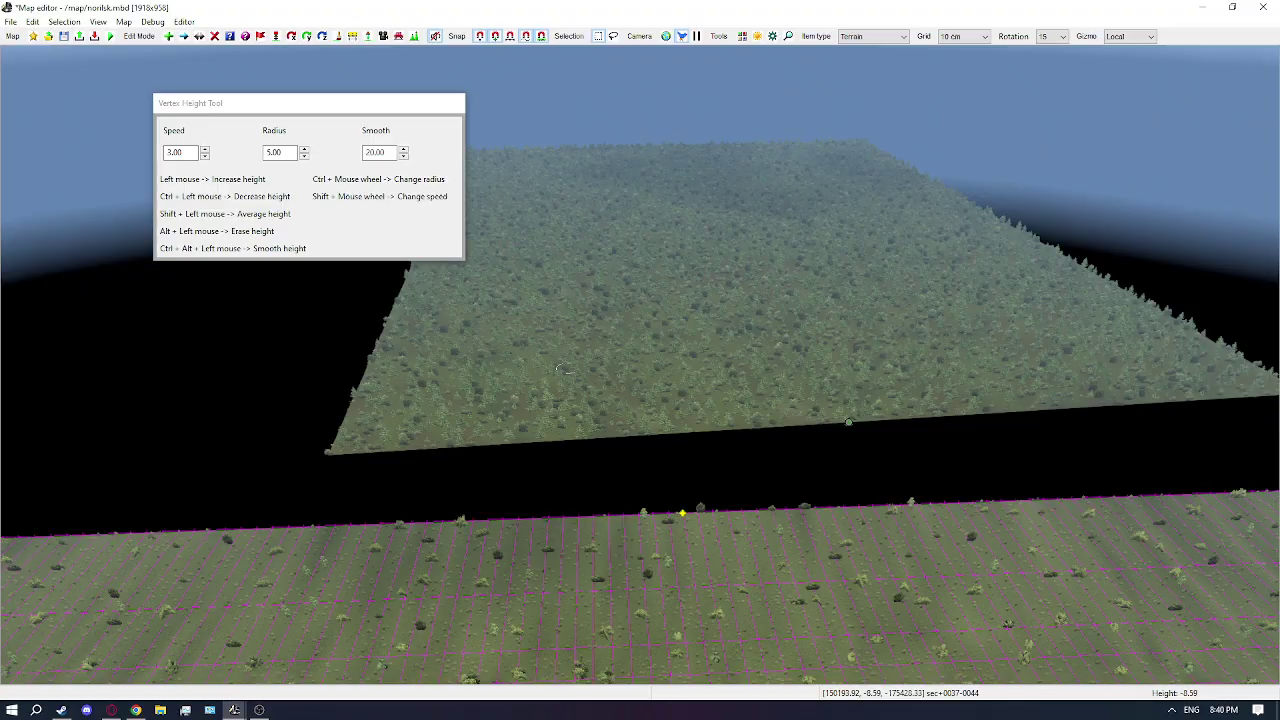
scroll(580, 376, "up", 2)
scroll(594, 389, "up", 2)
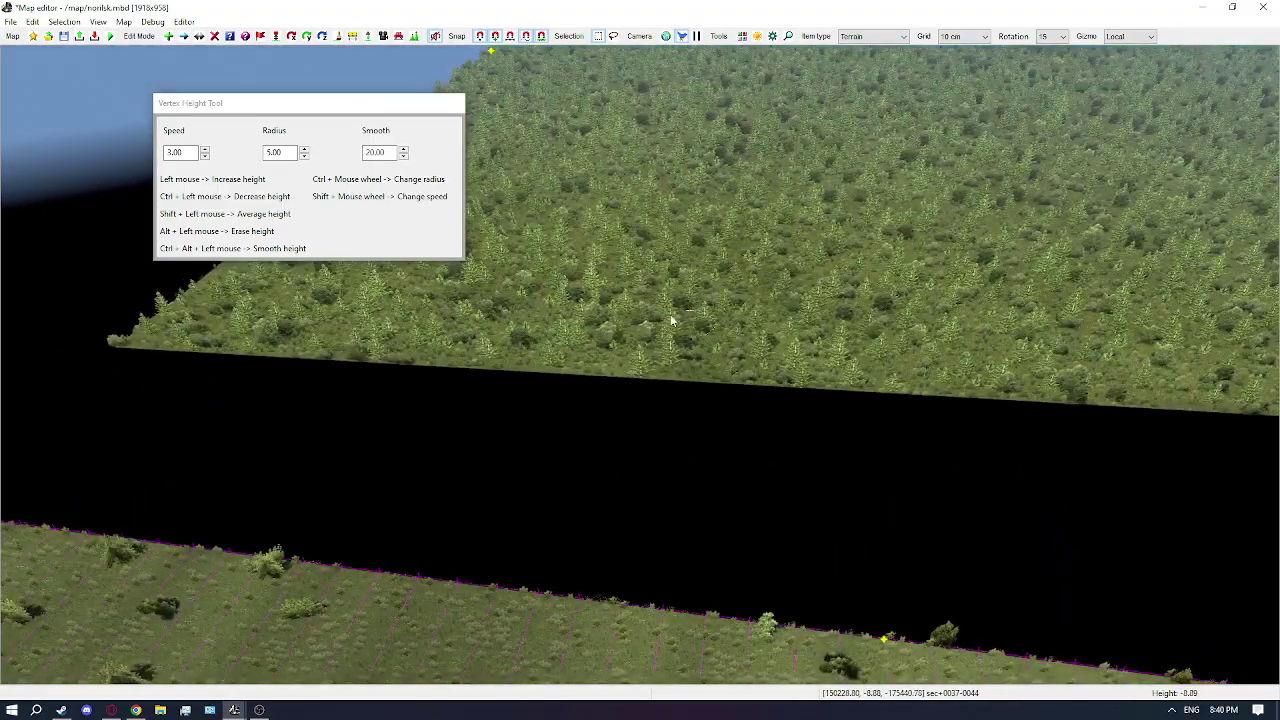
double_click(288, 153)
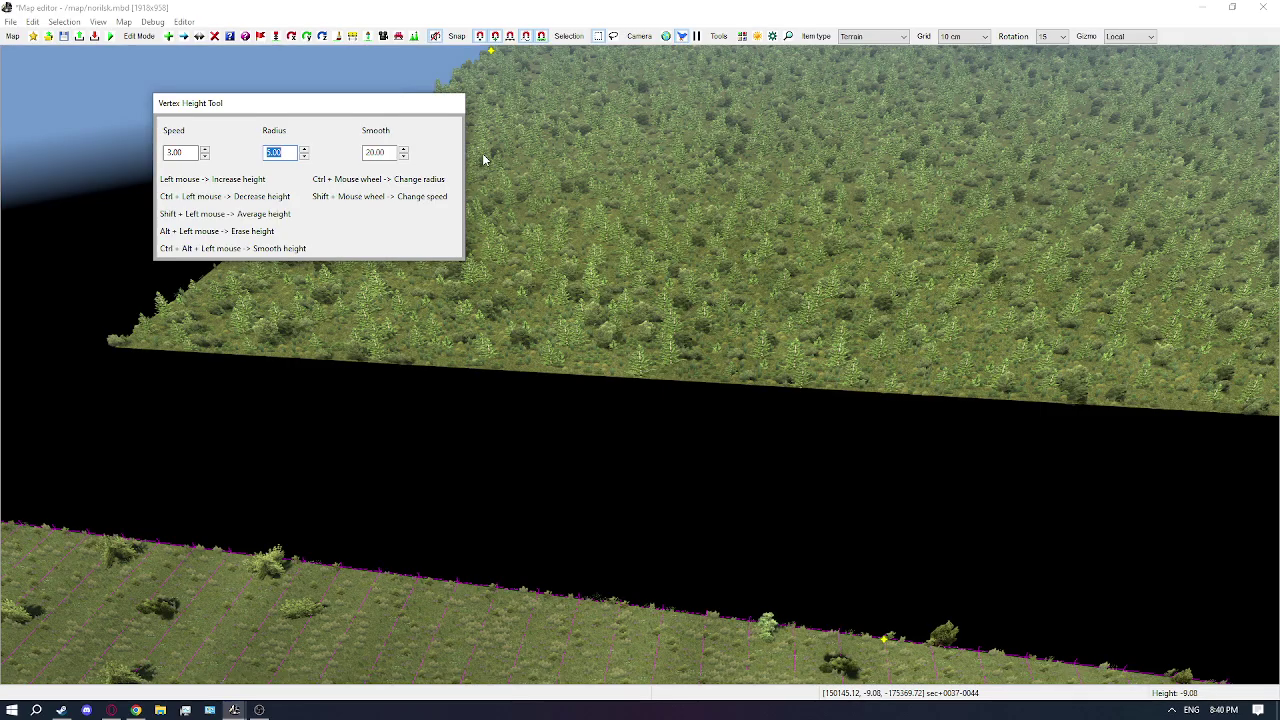
key("Return")
scroll(809, 251, "down", 2)
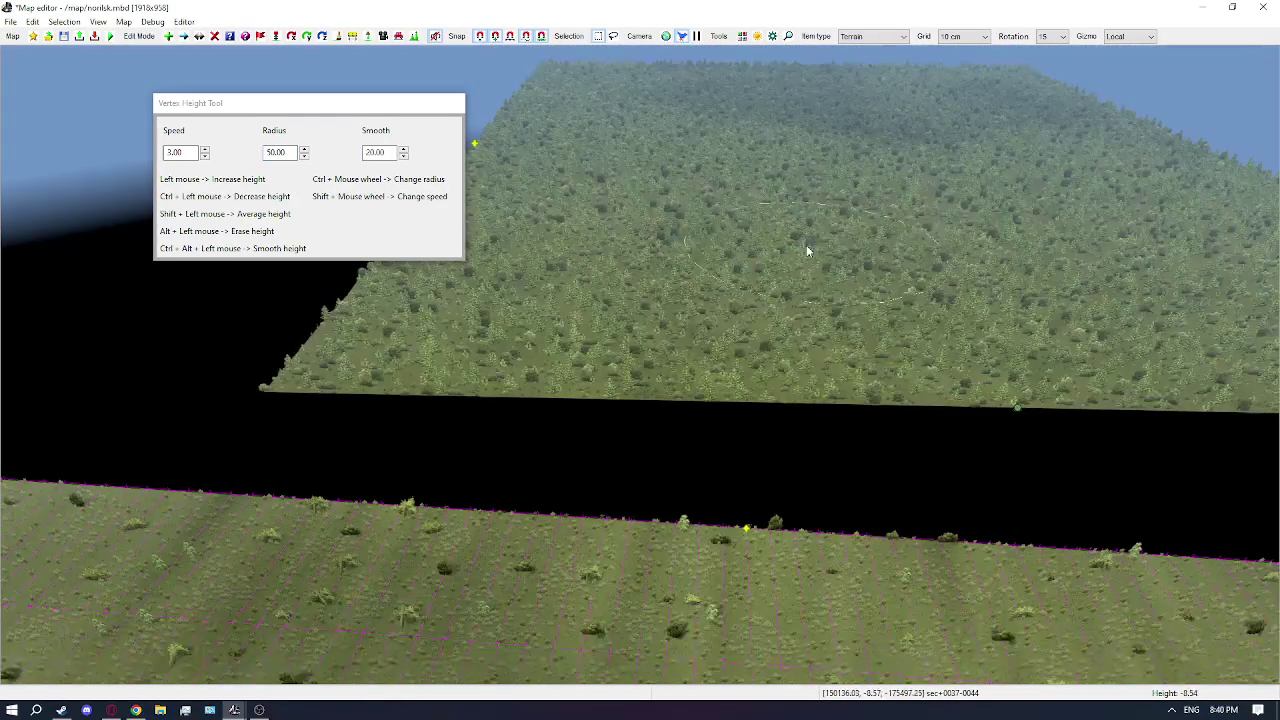
key("Escape")
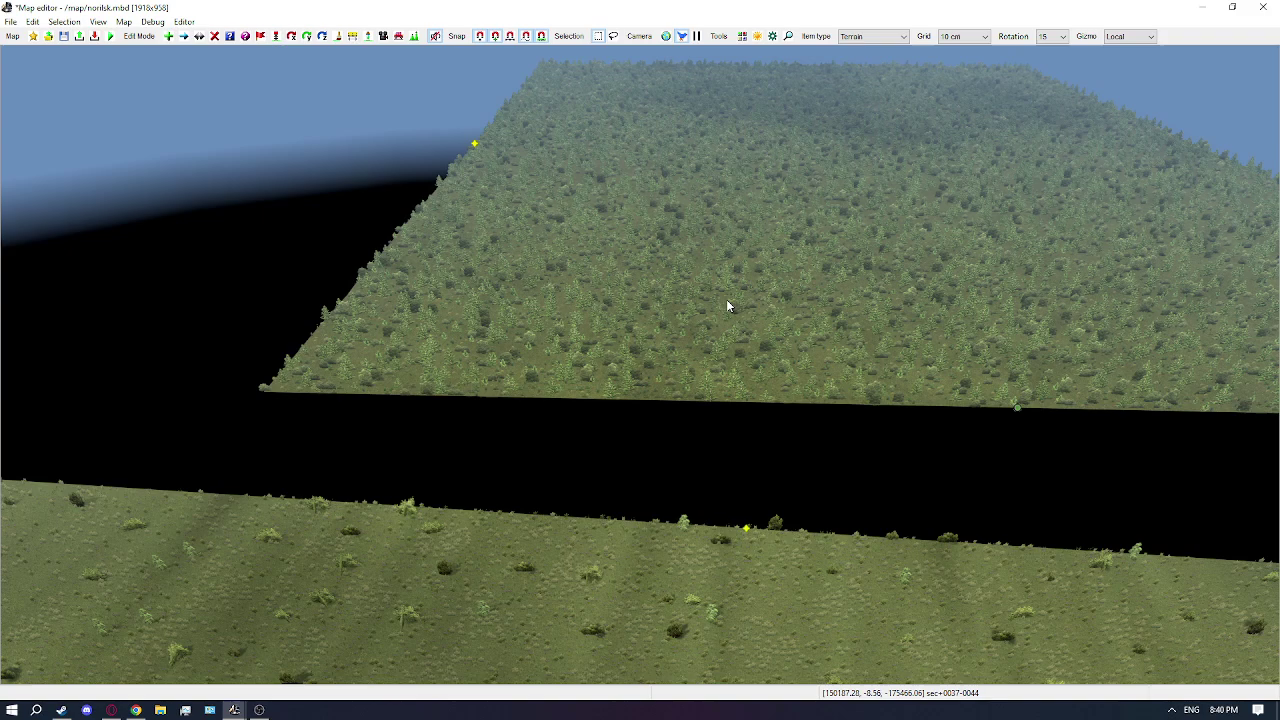
Sculpt the surface of the raised terrain item with the Vertex Height Tool
key("t")
mouse_move(757, 302)
middle_mouse_down()
mouse_move(770, 318)
mouse_move(768, 400)
mouse_move(770, 310)
mouse_move(768, 390)
mouse_move(769, 317)
mouse_move(752, 363)
mouse_move(735, 370)
middle_mouse_up()
key("Escape")
key("v")
mouse_move(627, 347)
left_mouse_down()
mouse_move(745, 411)
mouse_move(619, 353)
left_mouse_up()
key("e")
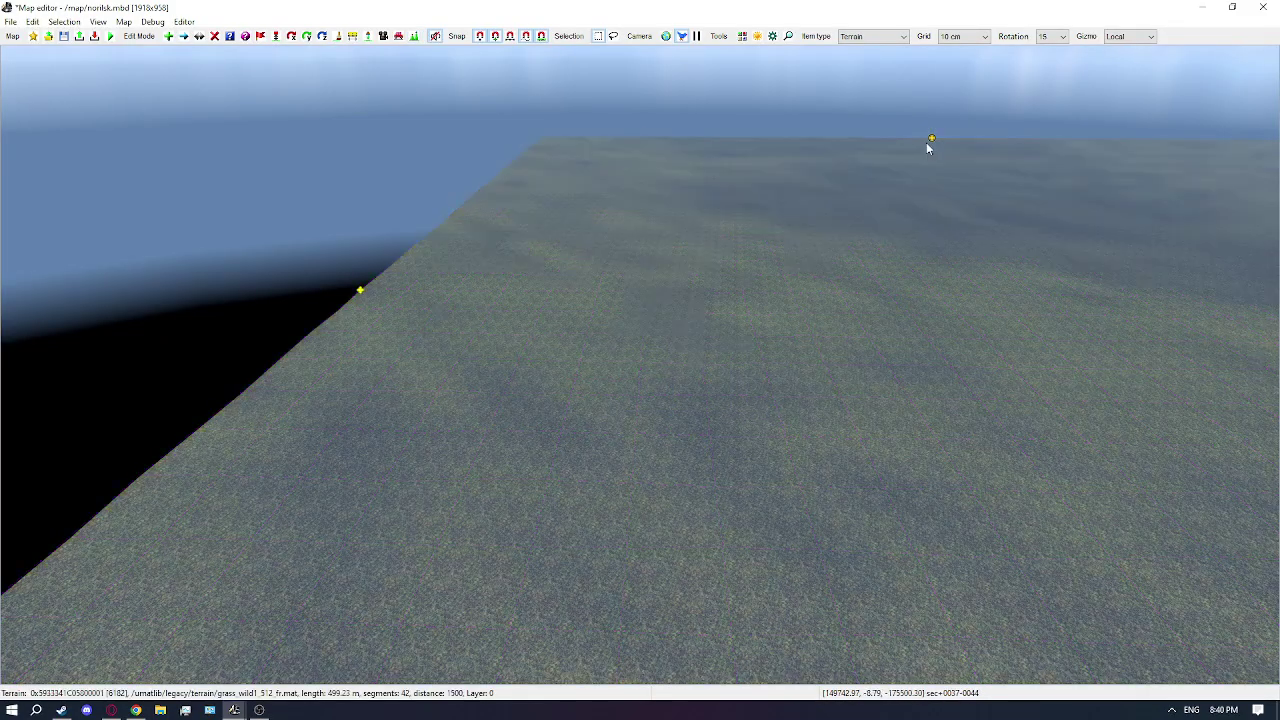
Review the raised terrain item's profile and vegetation settings in its properties
left_click(930, 140)
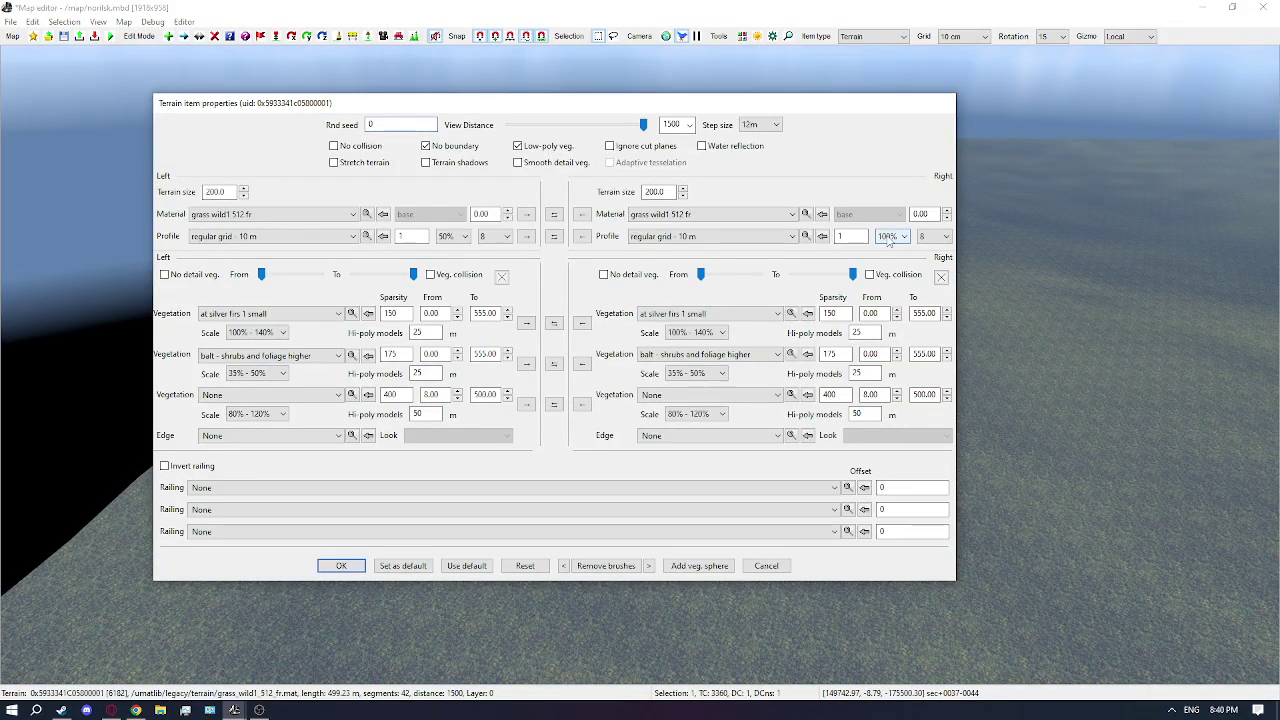
left_click(341, 565)
key("v")
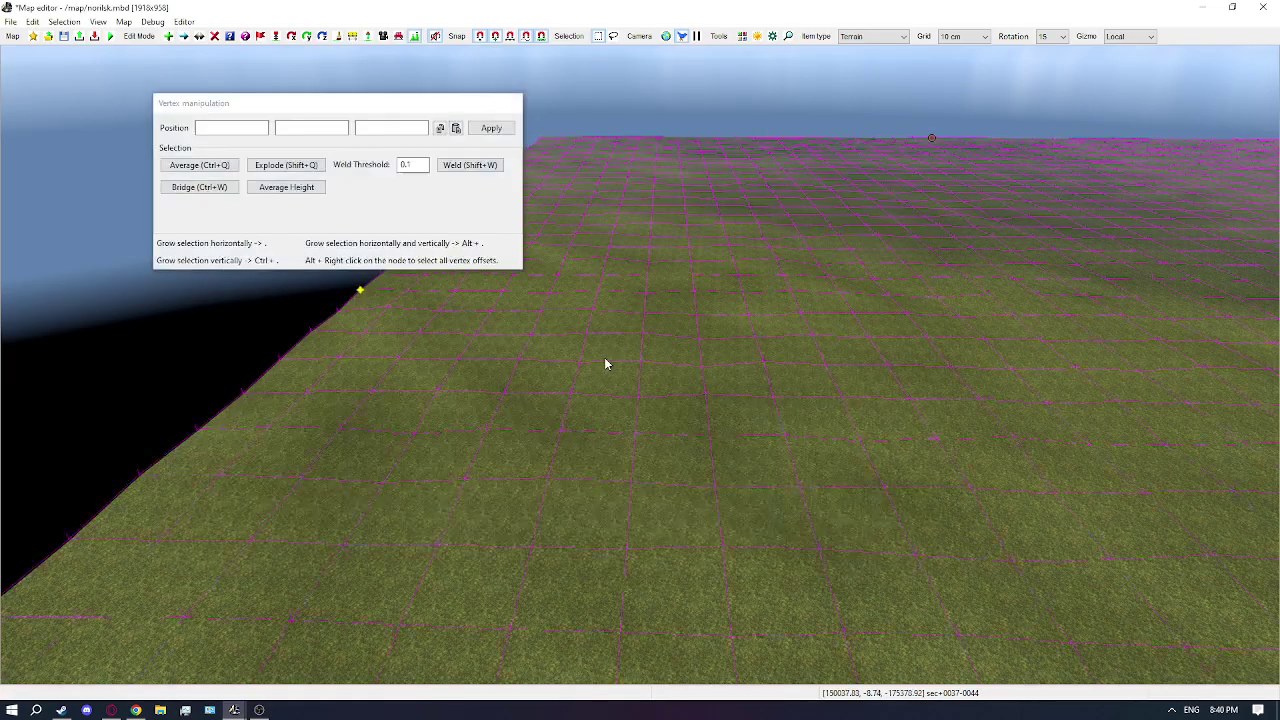
Filter the brush materials by "grass wild" and preview the listed variants through grass wild4 balt
key("b")
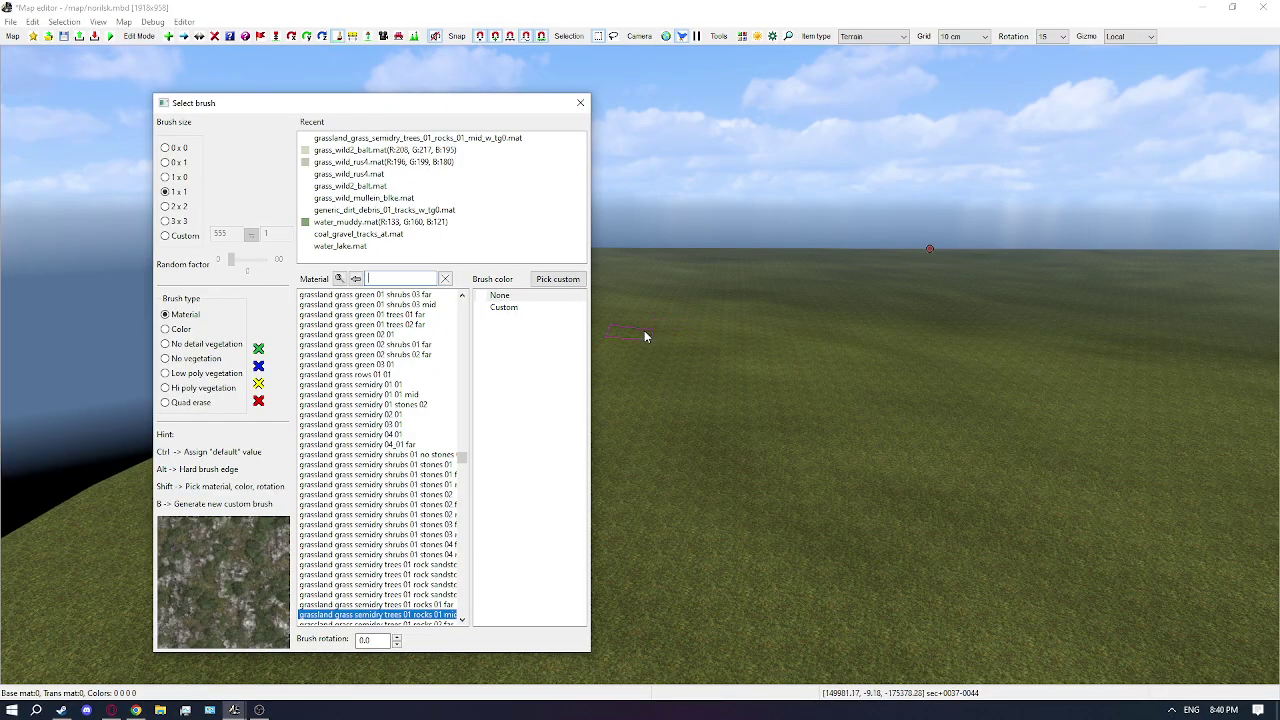
type("gr")
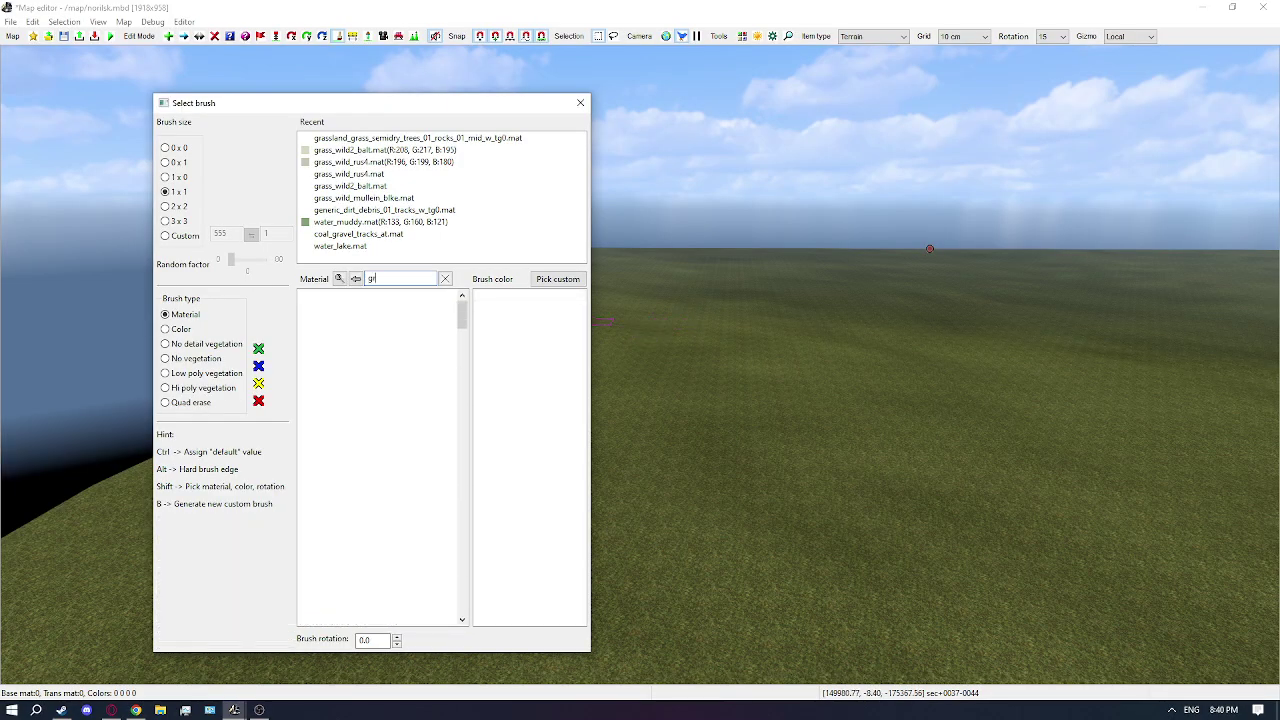
type("ass wild")
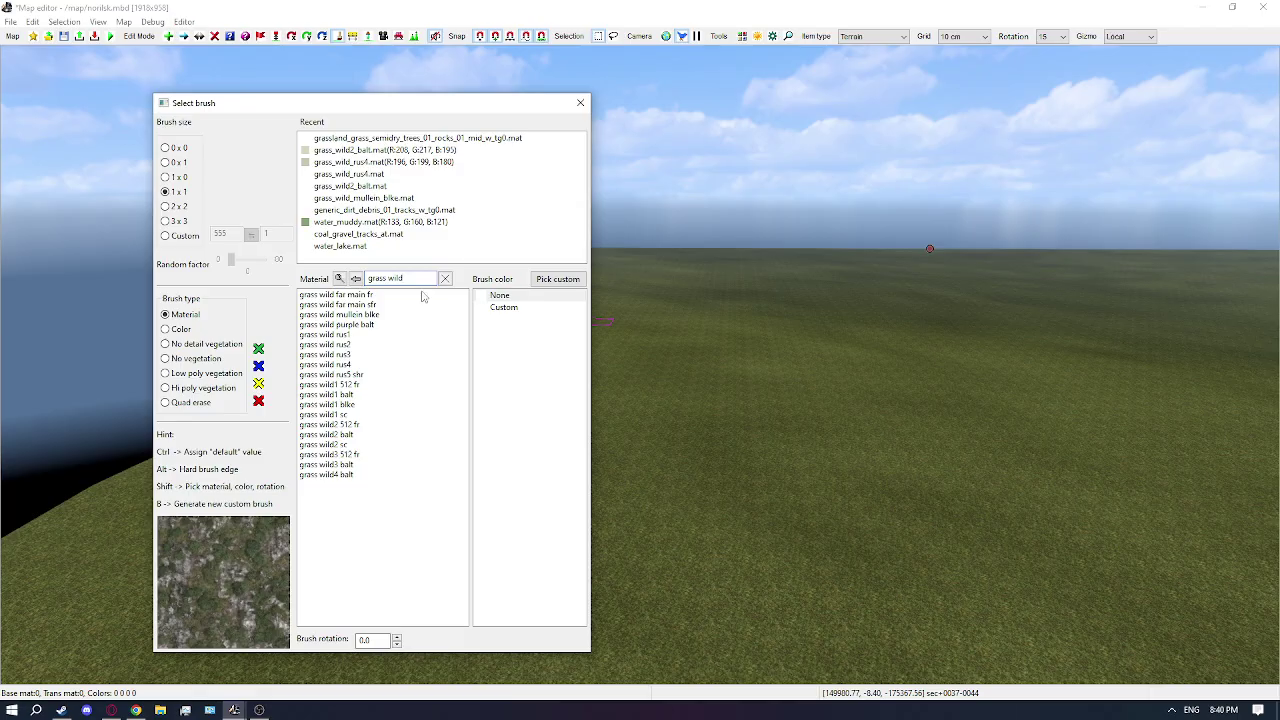
left_click(418, 295)
left_click(412, 305)
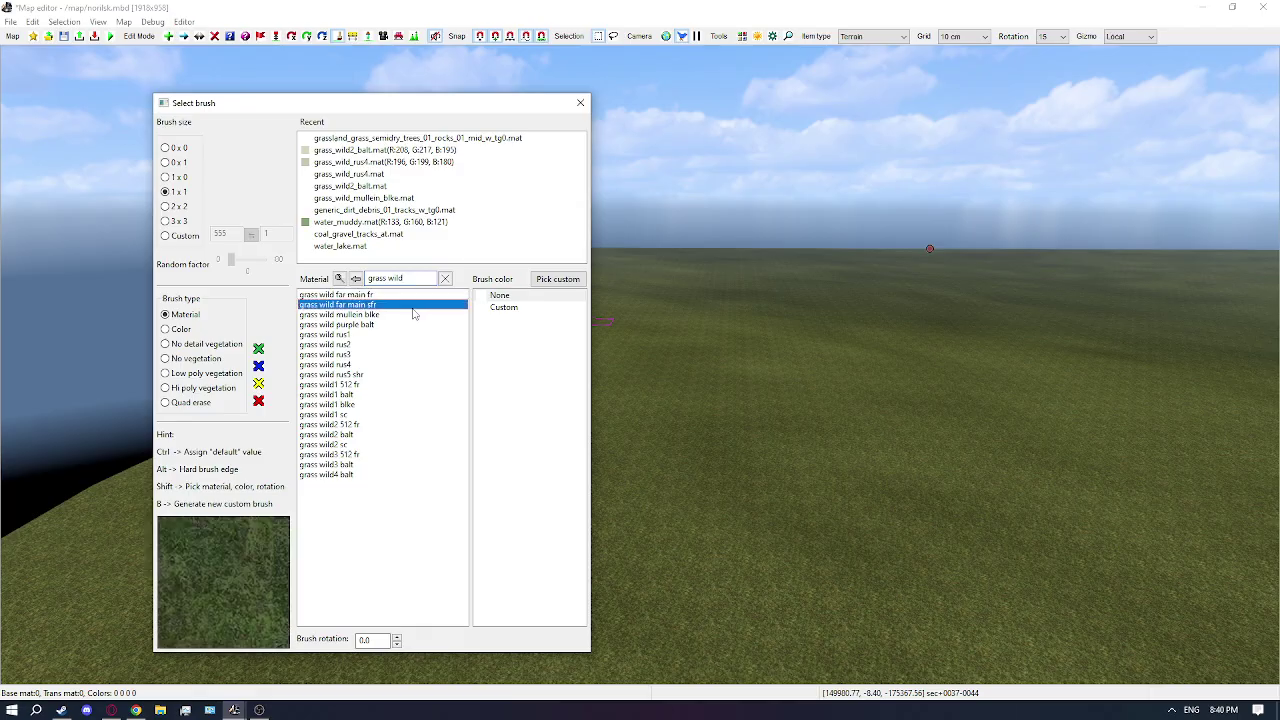
left_click(365, 316)
left_click(368, 325)
left_click(369, 343)
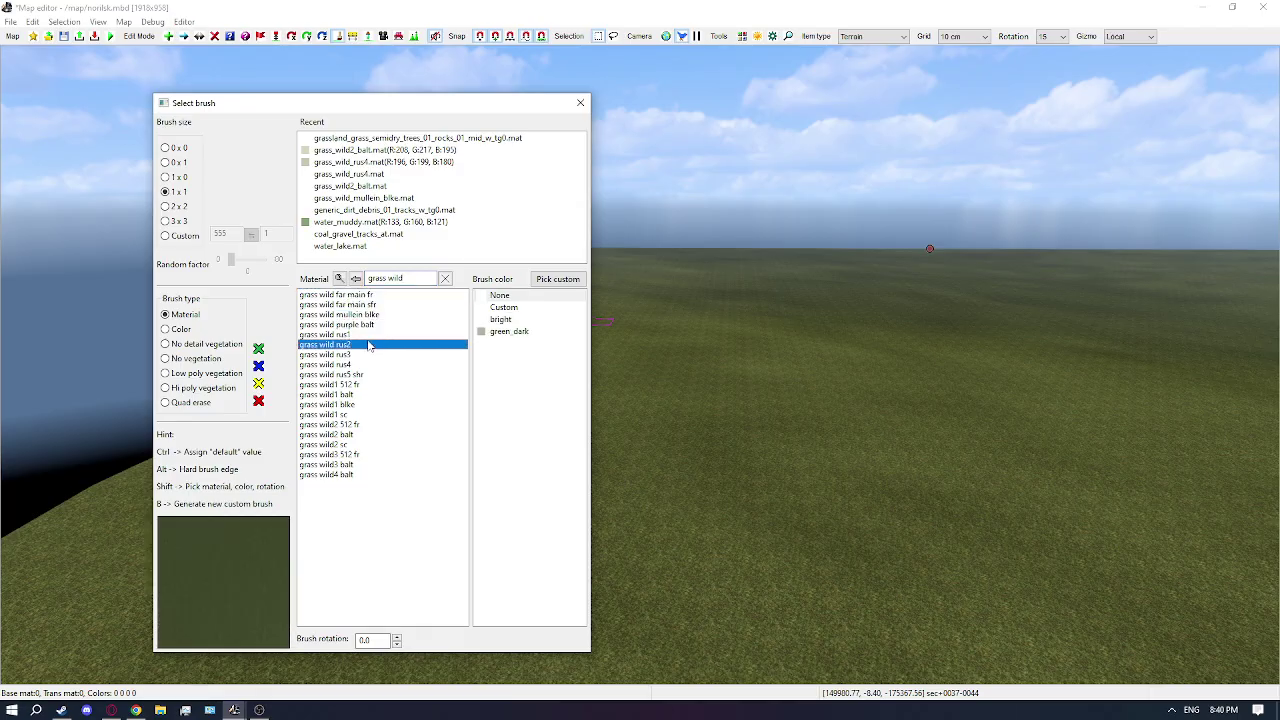
left_click(370, 337)
left_click(372, 353)
left_click(369, 366)
left_click(372, 387)
left_click(374, 405)
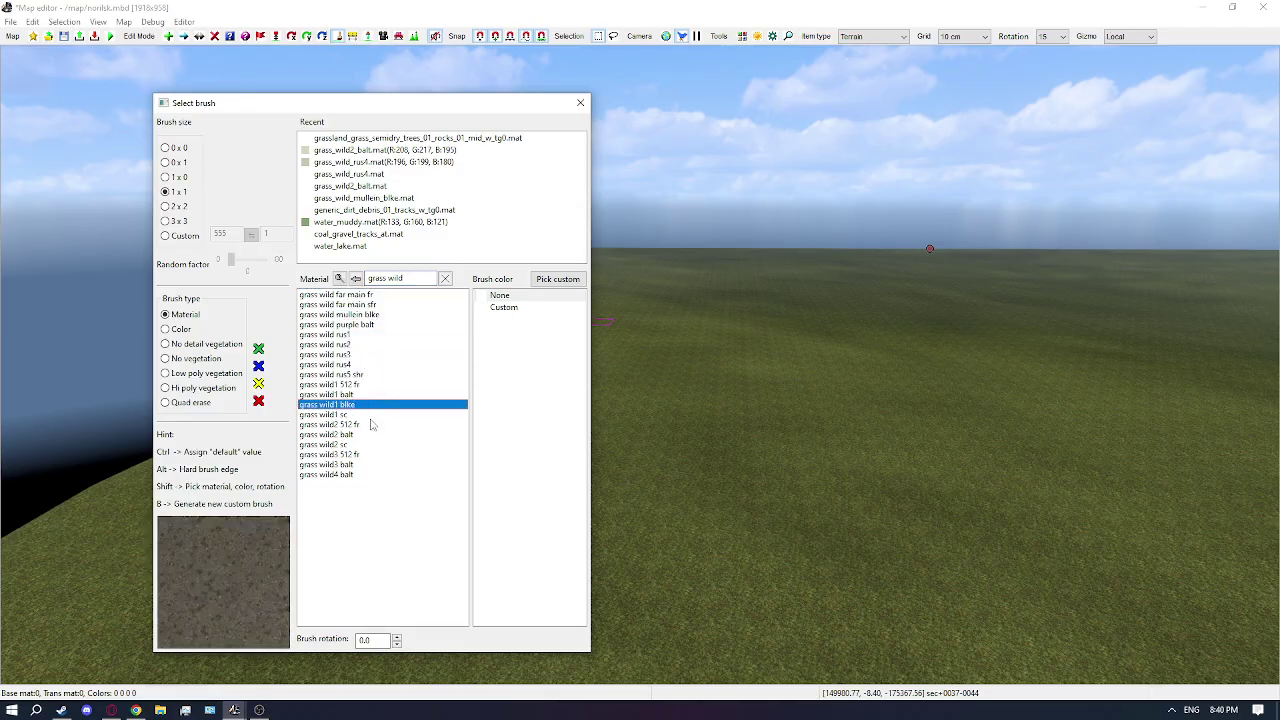
left_click(372, 414)
left_click(367, 427)
left_click(367, 437)
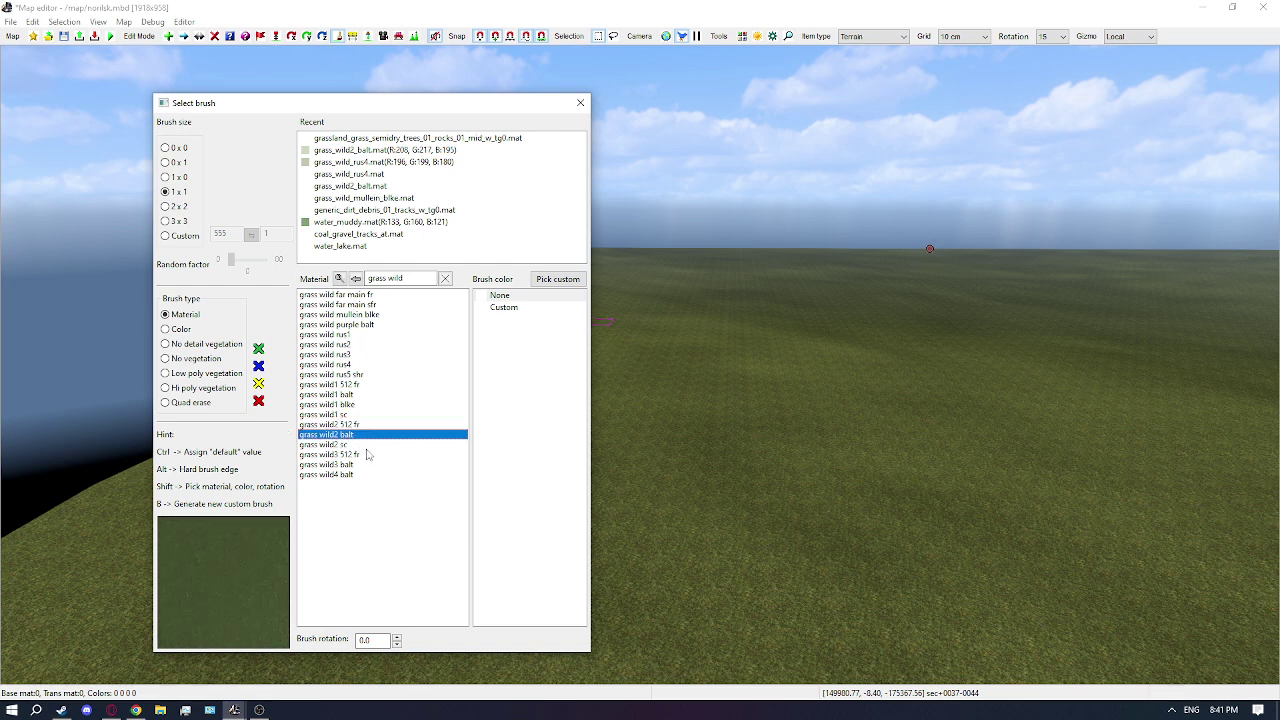
left_click(367, 455)
left_click(367, 465)
left_click(367, 473)
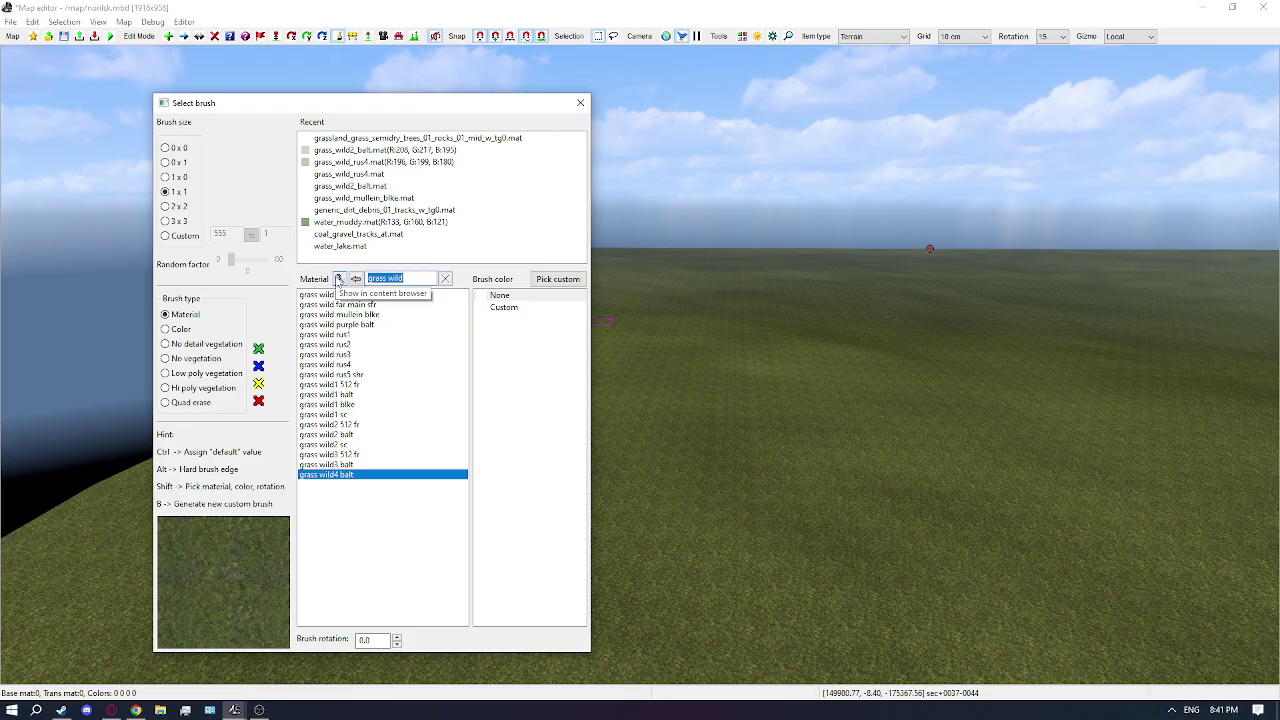
Filter the brush materials by "grass" and try painting the terrain with grass sporadic 512
type("grass")
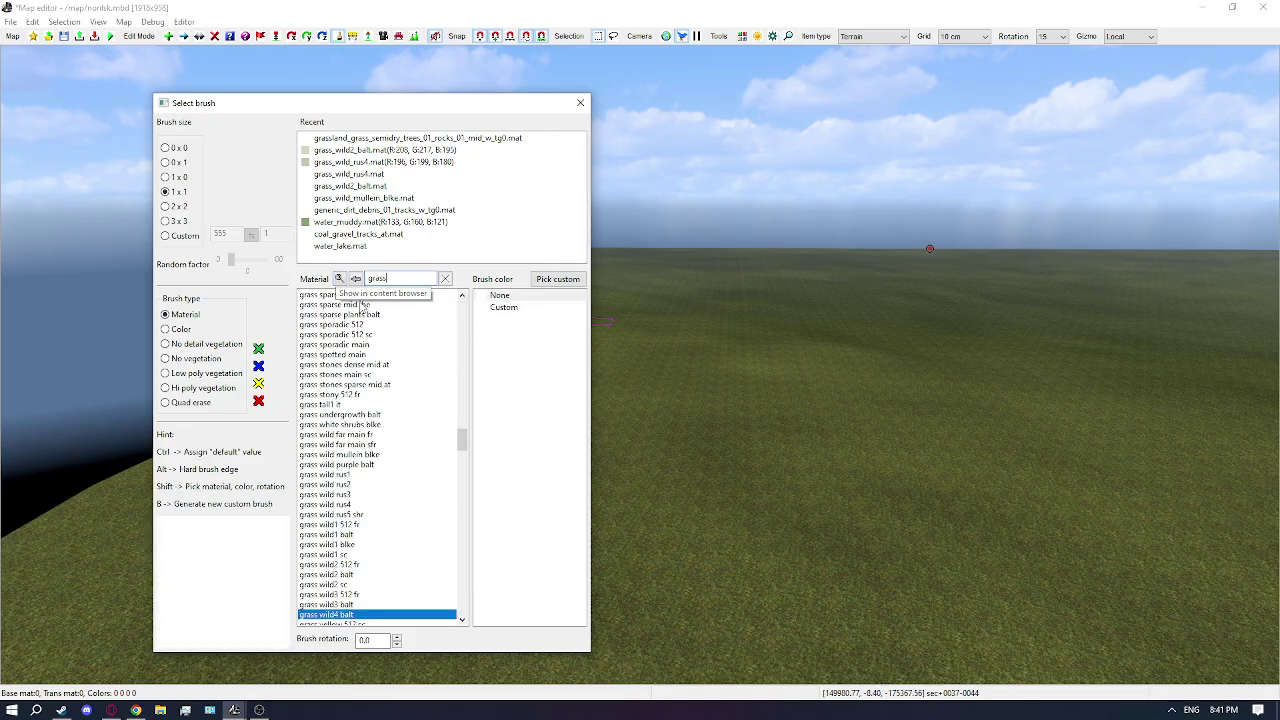
left_click(361, 306)
left_click(362, 314)
left_click(362, 325)
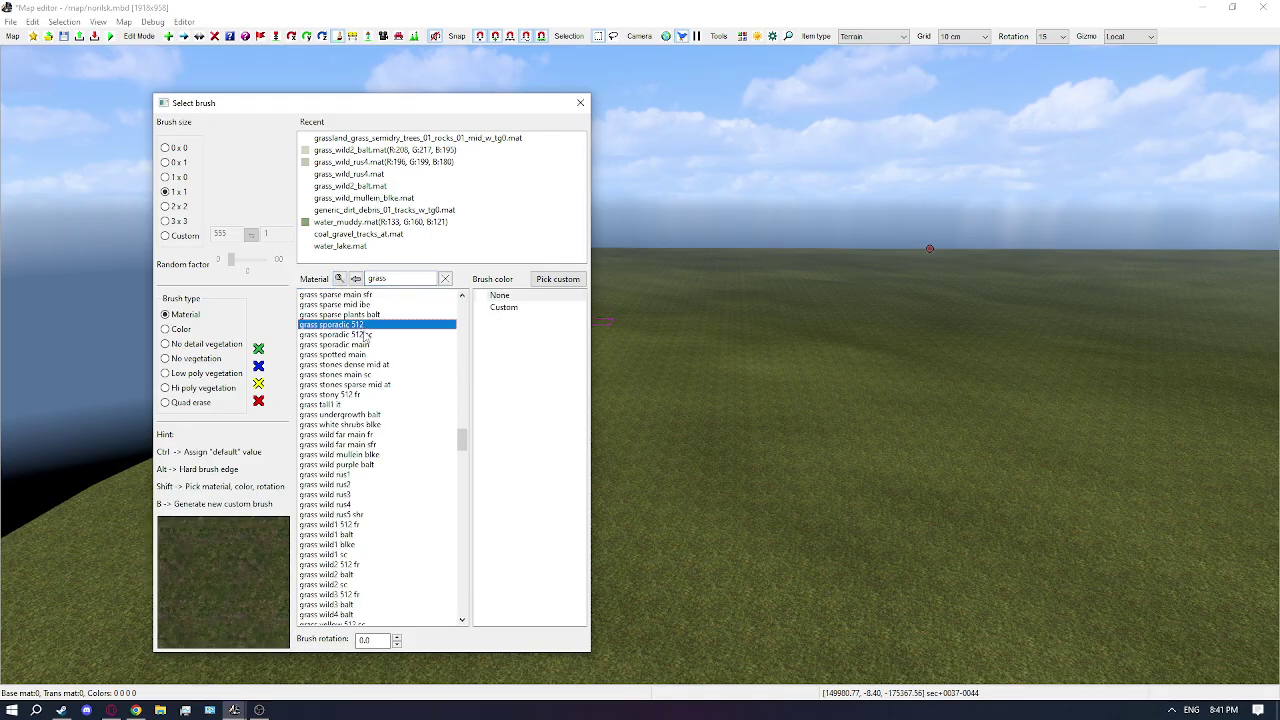
left_click(361, 335)
left_click_drag(362, 353, 362, 324)
left_click_drag(820, 412, 775, 466)
scroll(775, 466, "down", 6)
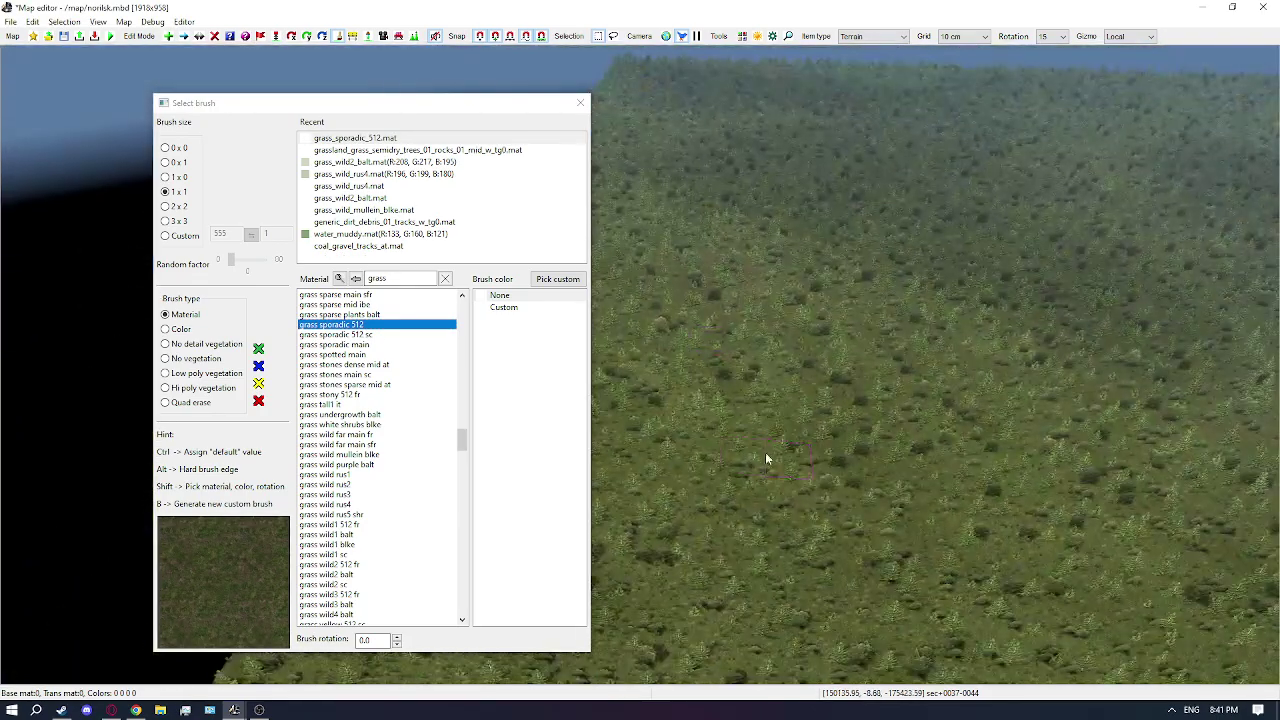
Preview the grass wild brush materials from grass wild far main sfr through grass wild4 balt
left_click_drag(352, 344, 371, 446)
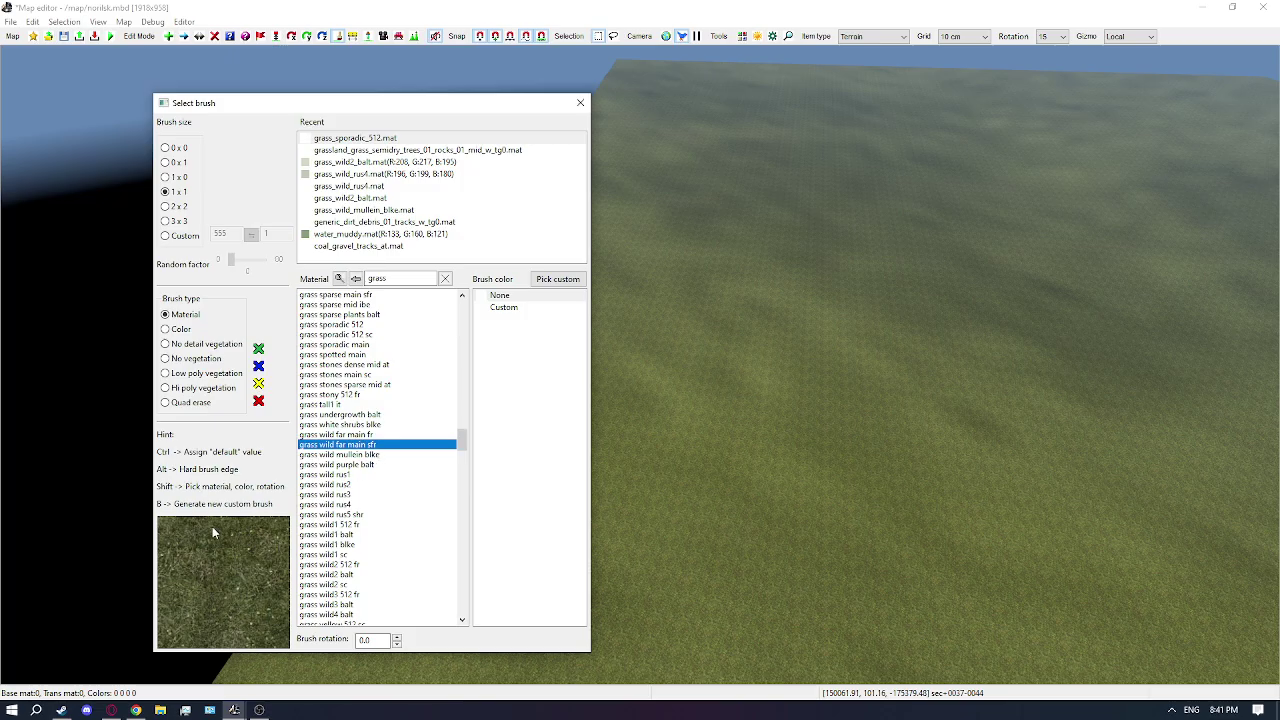
left_click(372, 457)
left_click(373, 466)
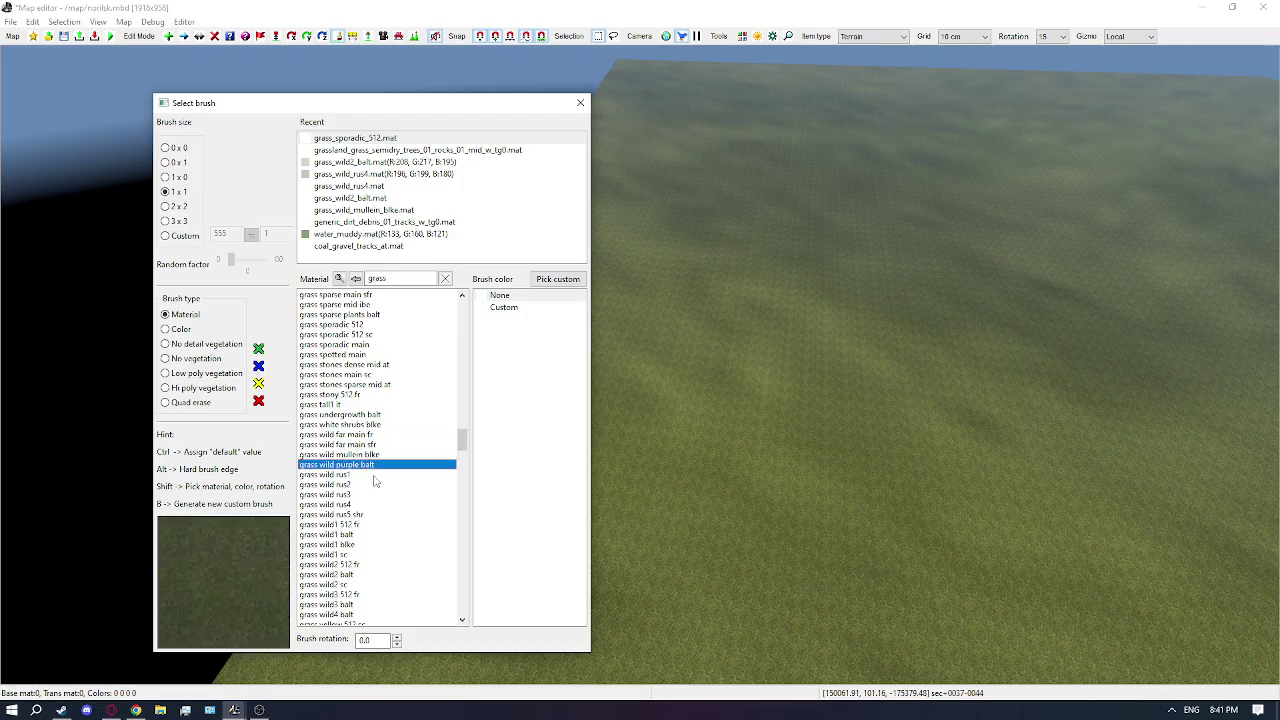
left_click(372, 475)
left_click_drag(367, 490, 346, 573)
left_click(349, 556)
left_click(350, 574)
left_click(336, 586)
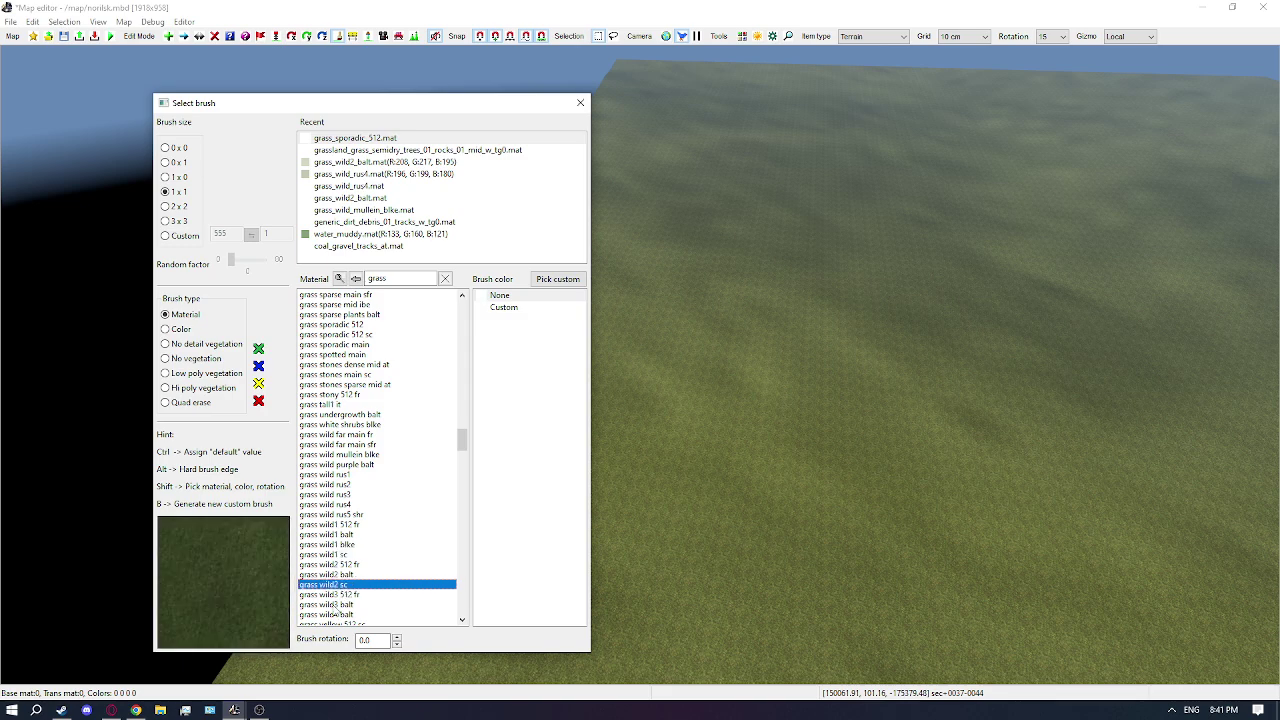
left_click(334, 605)
scroll(362, 550, "down", 3)
left_click(351, 536)
left_click(351, 526)
left_click(356, 496)
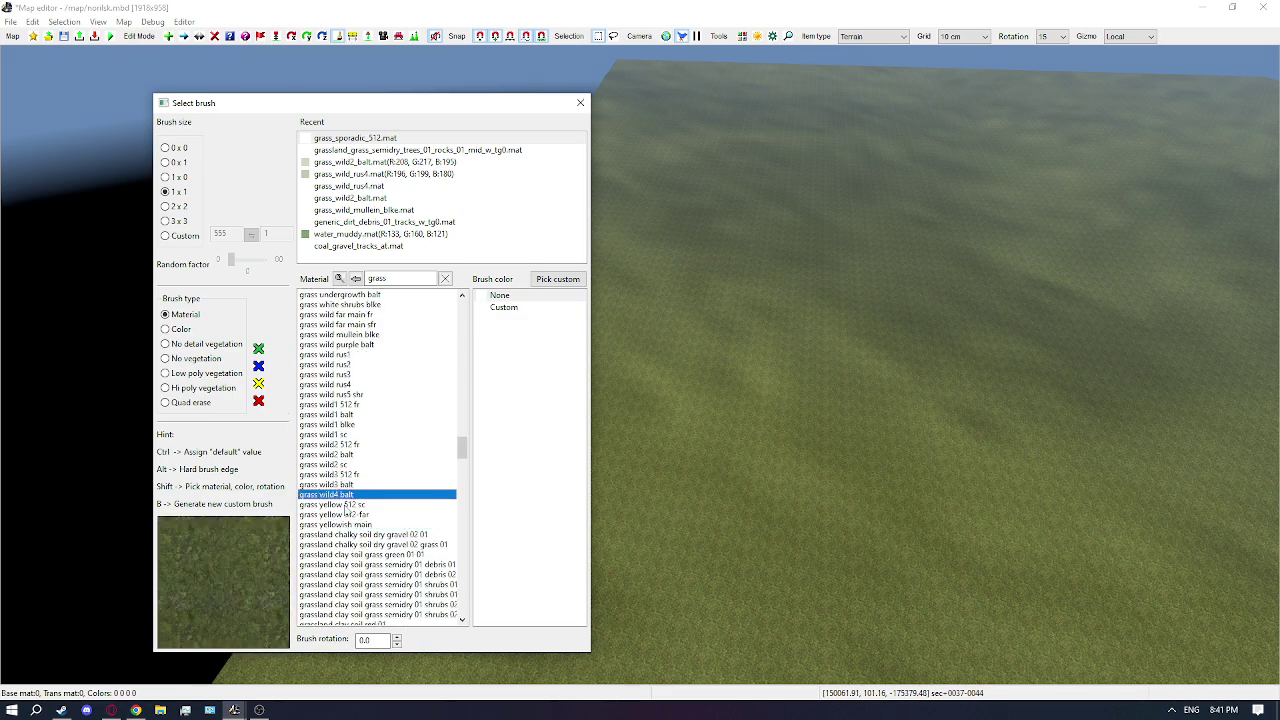
Browse the semigreen grass materials and pick grass semigreen medium distrib 01 as the brush material
scroll(366, 450, "up", 5)
left_click(377, 374)
left_click(377, 364)
left_click(377, 354)
scroll(377, 342, "up", 3)
left_click(377, 335)
left_click(377, 356)
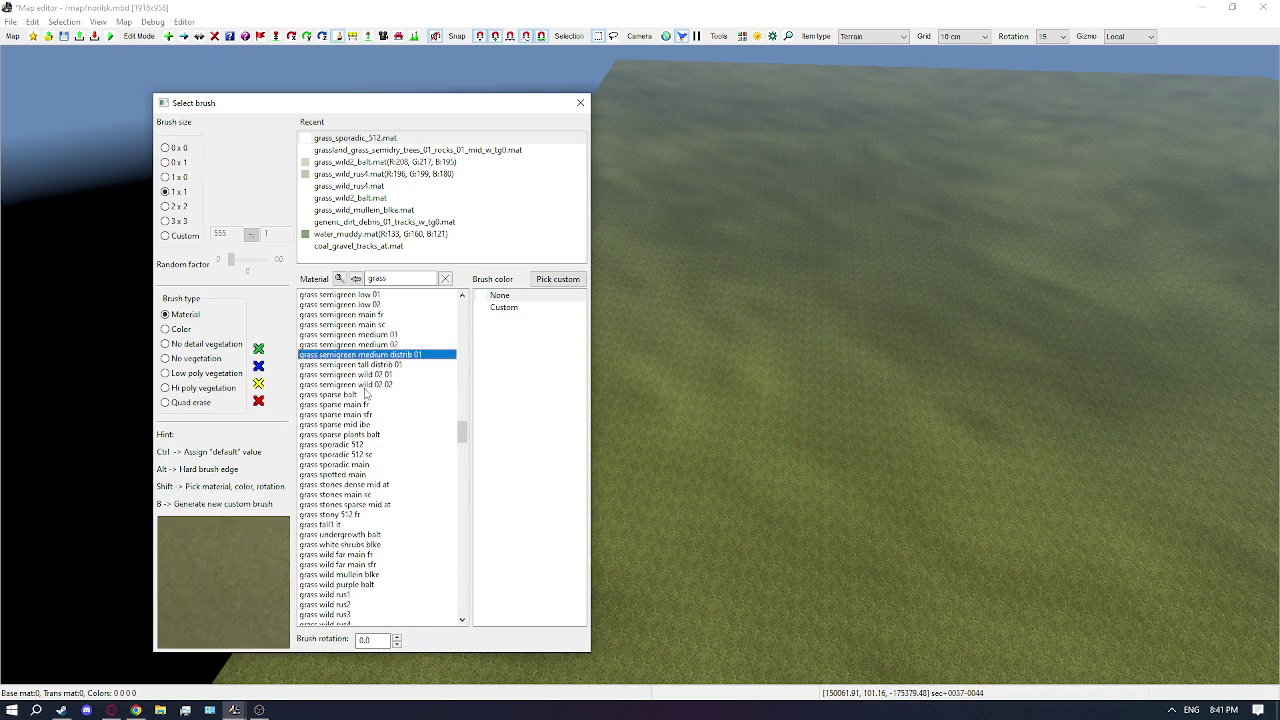
Select grass dry shrubs1 it among the content browser's terrain materials and try painting a patch on the terrain item
left_click(339, 279)
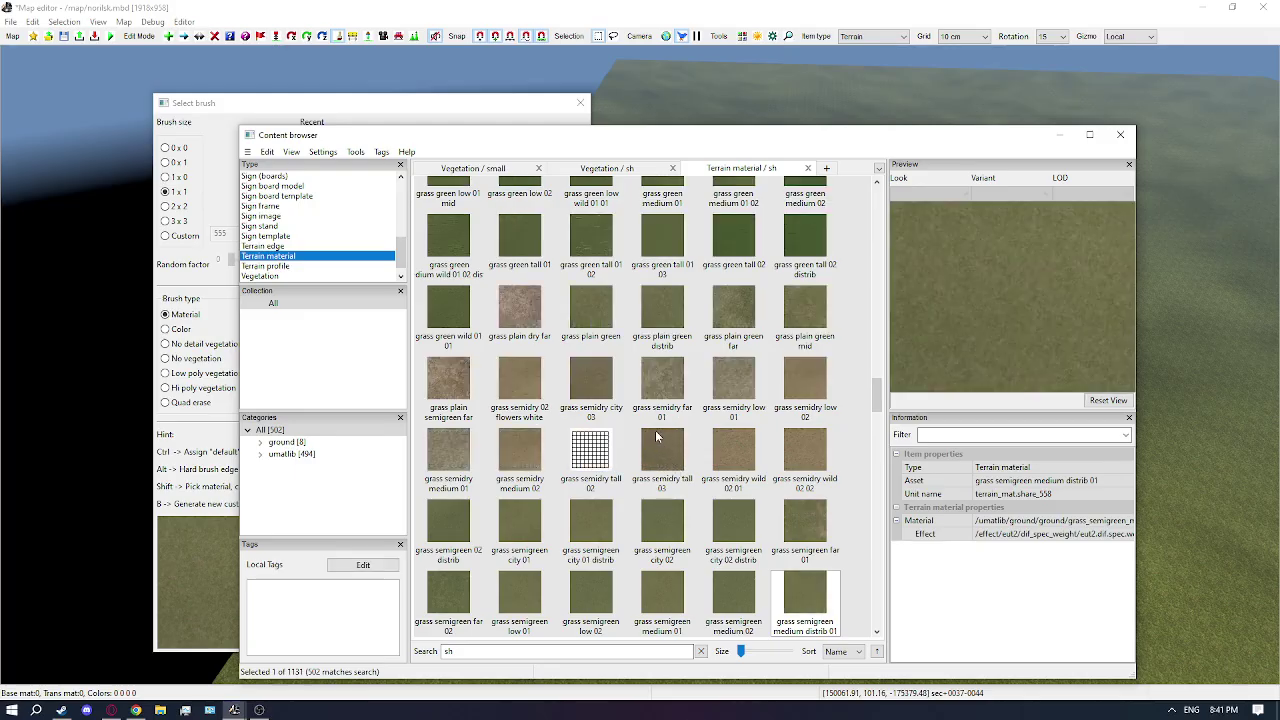
scroll(659, 412, "down", 1)
scroll(658, 413, "up", 3)
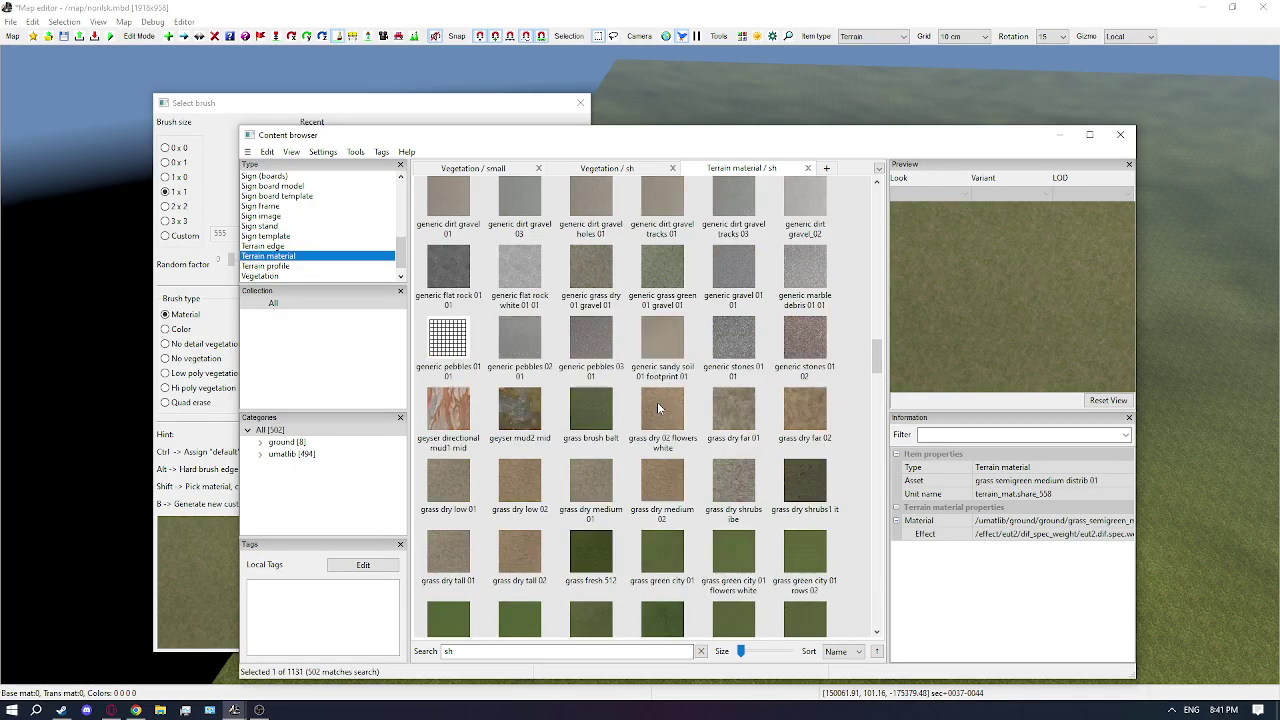
left_click(808, 470)
left_click(1059, 136)
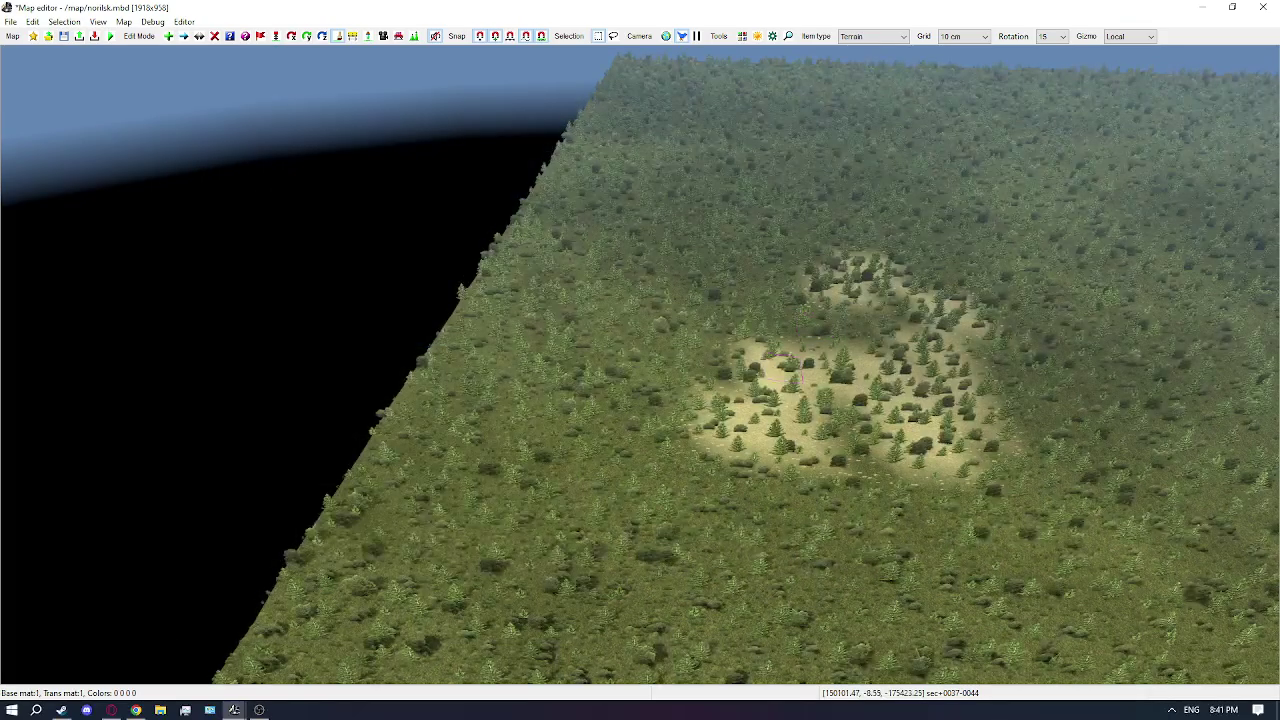
scroll(774, 368, "up", 3)
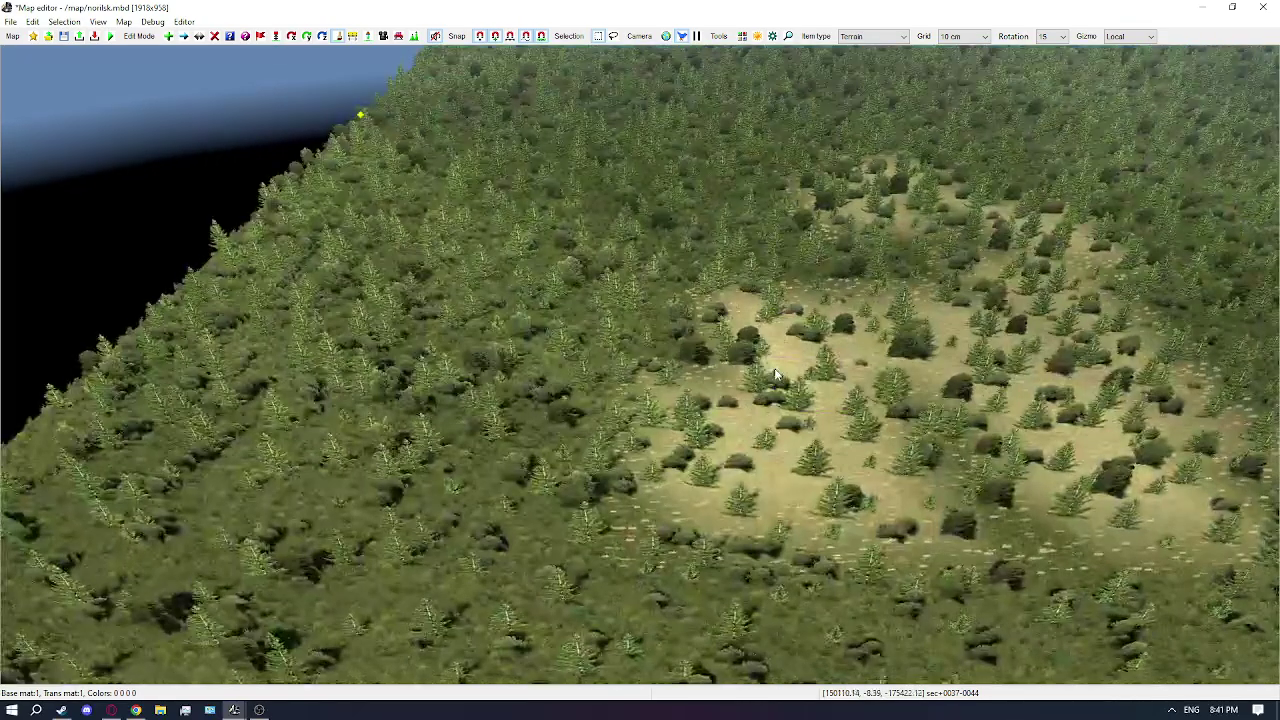
Return to the content browser's terrain materials and select grassland grass green 01 shrubs 03 far
key("alt+Tab")
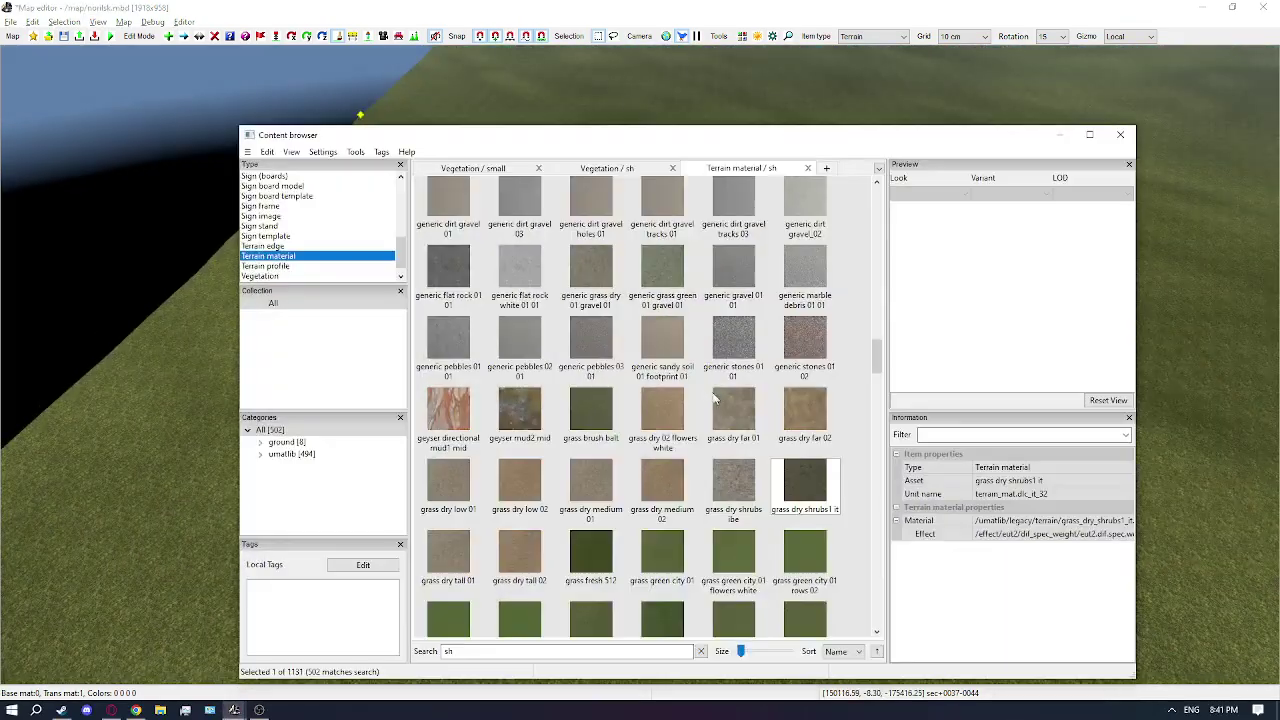
scroll(768, 522, "down", 3)
left_click(770, 462)
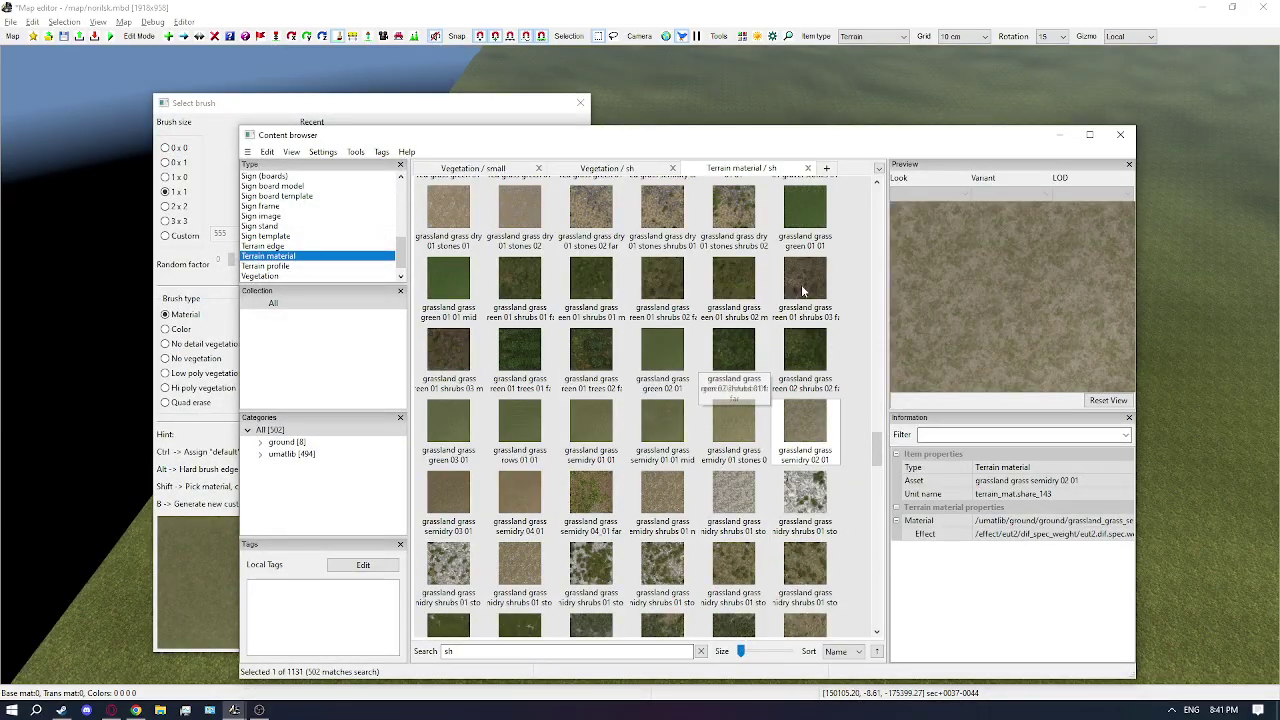
left_click(801, 284)
left_click(1063, 136)
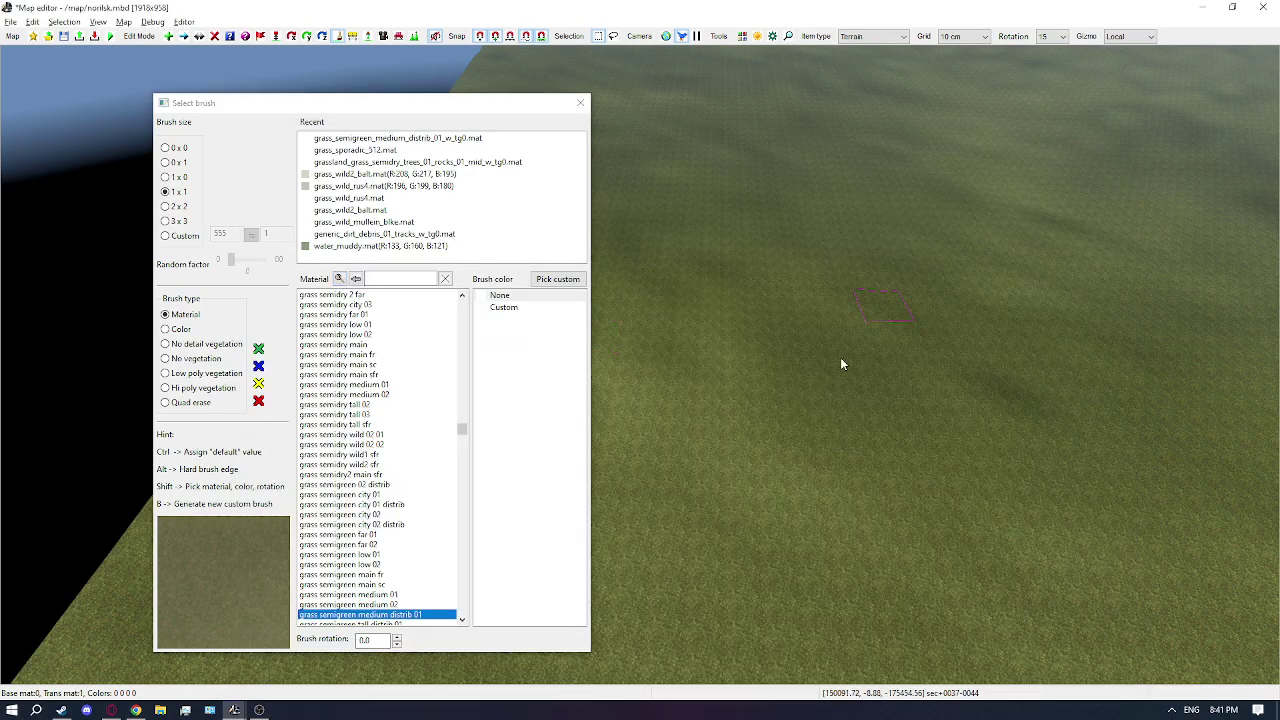
Load grassland grass green 01 shrubs 03 far as the brush material and paint a patch of it on the terrain item
mouse_move(780, 405)
left_mouse_down()
mouse_move(792, 242)
mouse_move(814, 334)
mouse_move(967, 362)
left_mouse_up()
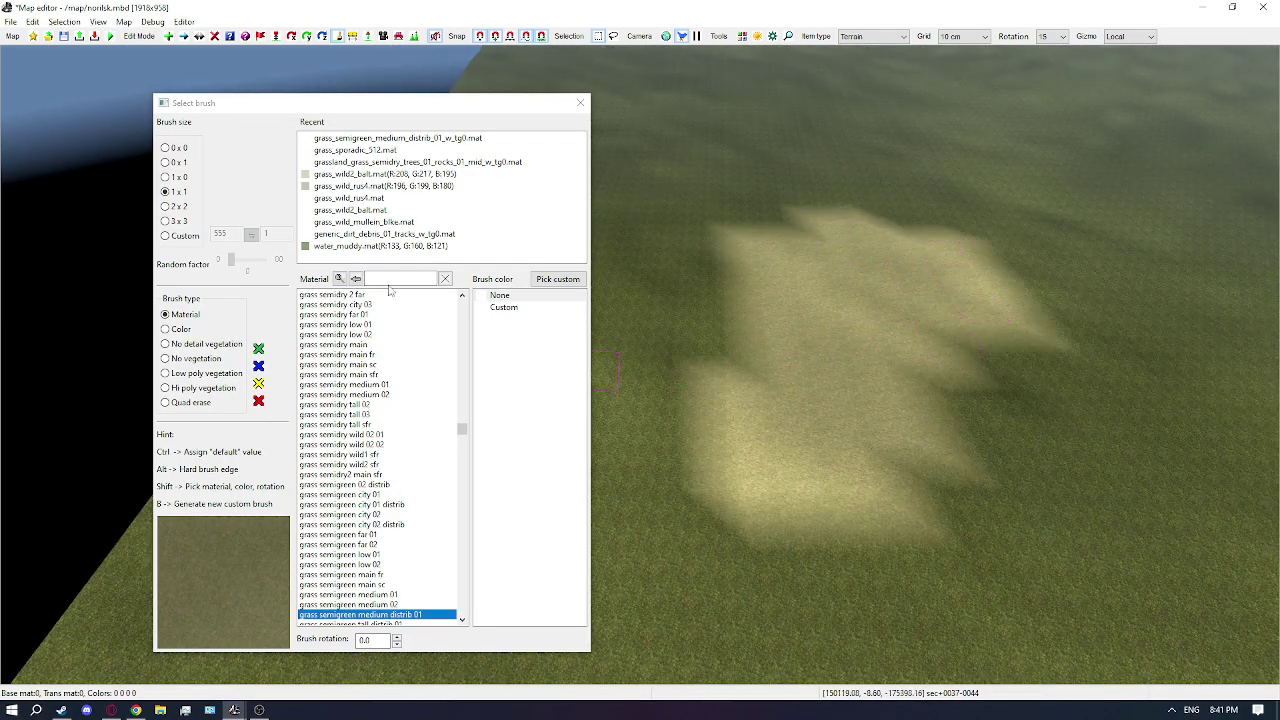
left_click(355, 279)
left_click(240, 107)
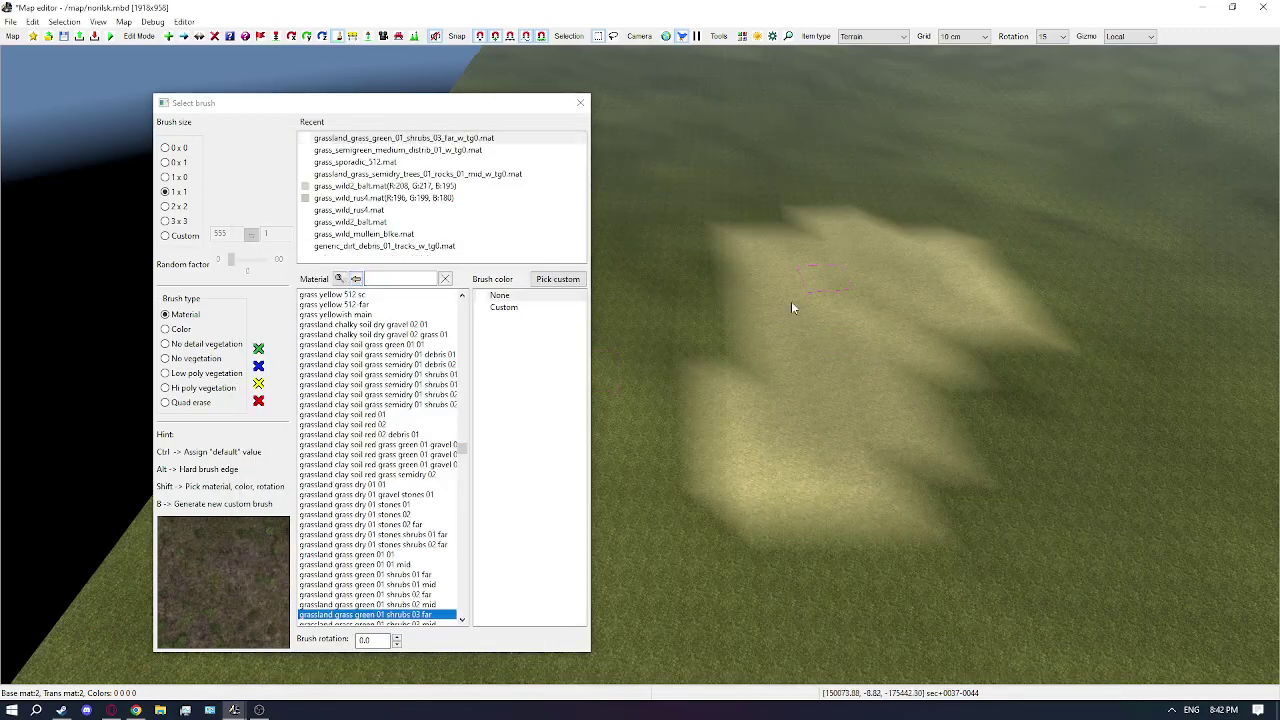
mouse_move(791, 301)
left_mouse_down()
mouse_move(889, 410)
mouse_move(774, 251)
mouse_move(924, 288)
left_mouse_up()
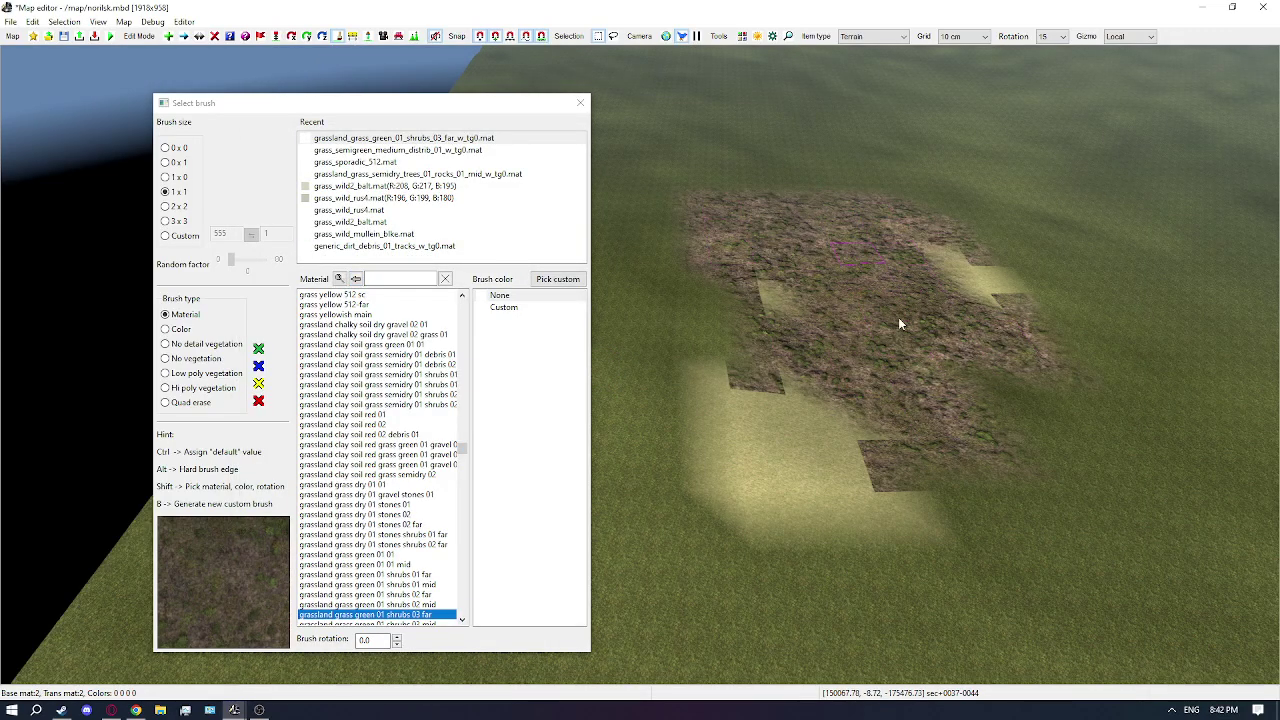
mouse_move(717, 432)
left_mouse_down()
mouse_move(878, 445)
mouse_move(860, 451)
left_mouse_up()
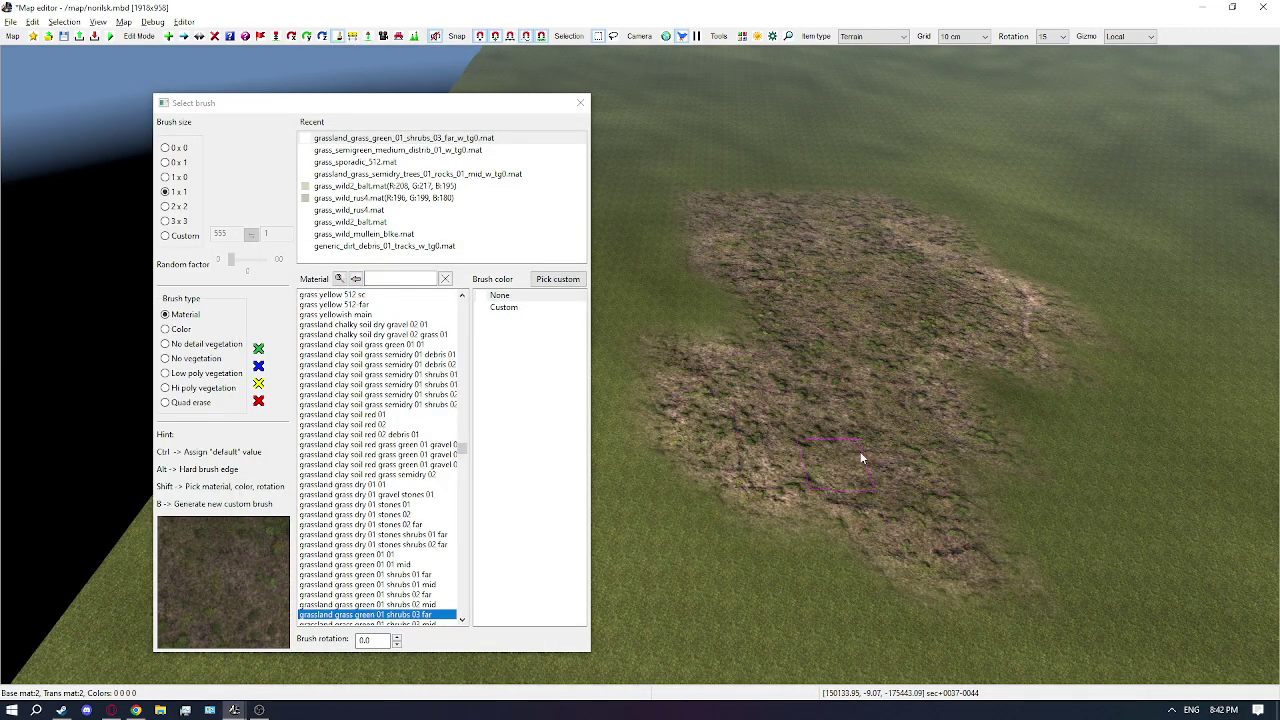
Scatter the shrubs material over both halves of the terrain item with a custom 222 x 222 brush at random factor 15
scroll(844, 424, "down", 5)
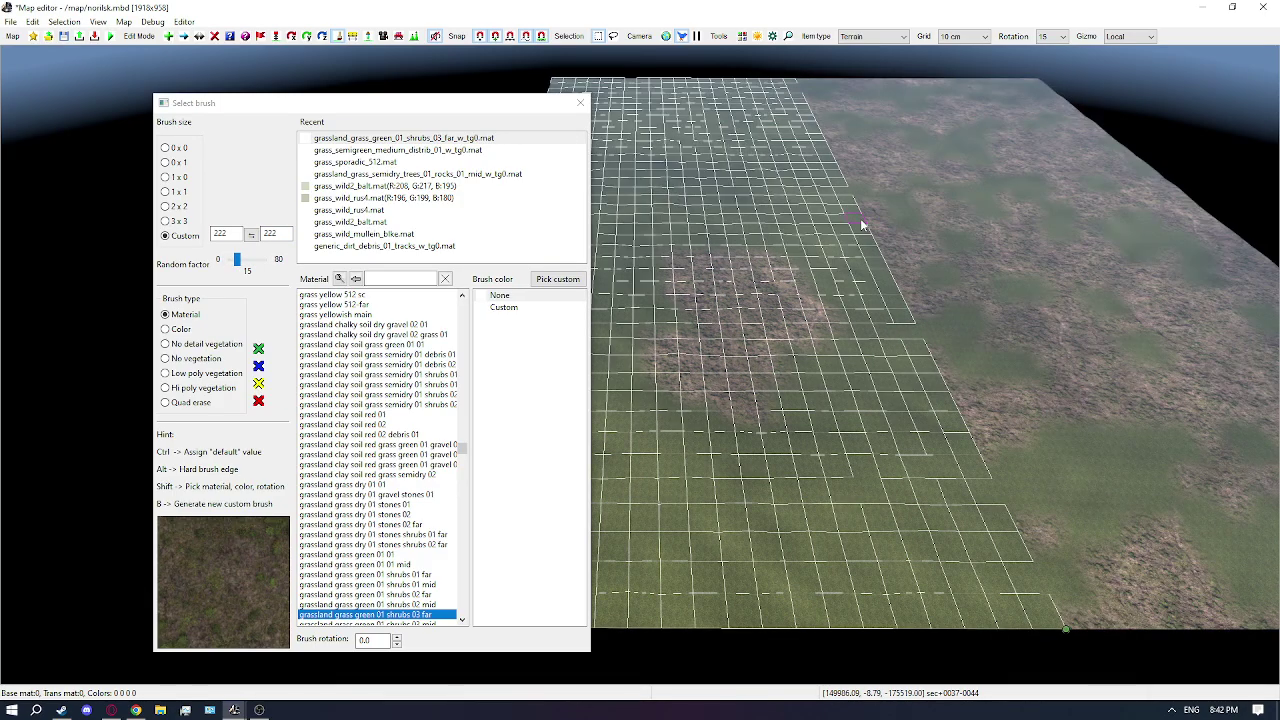
left_click(861, 219)
scroll(849, 300, "up", 3)
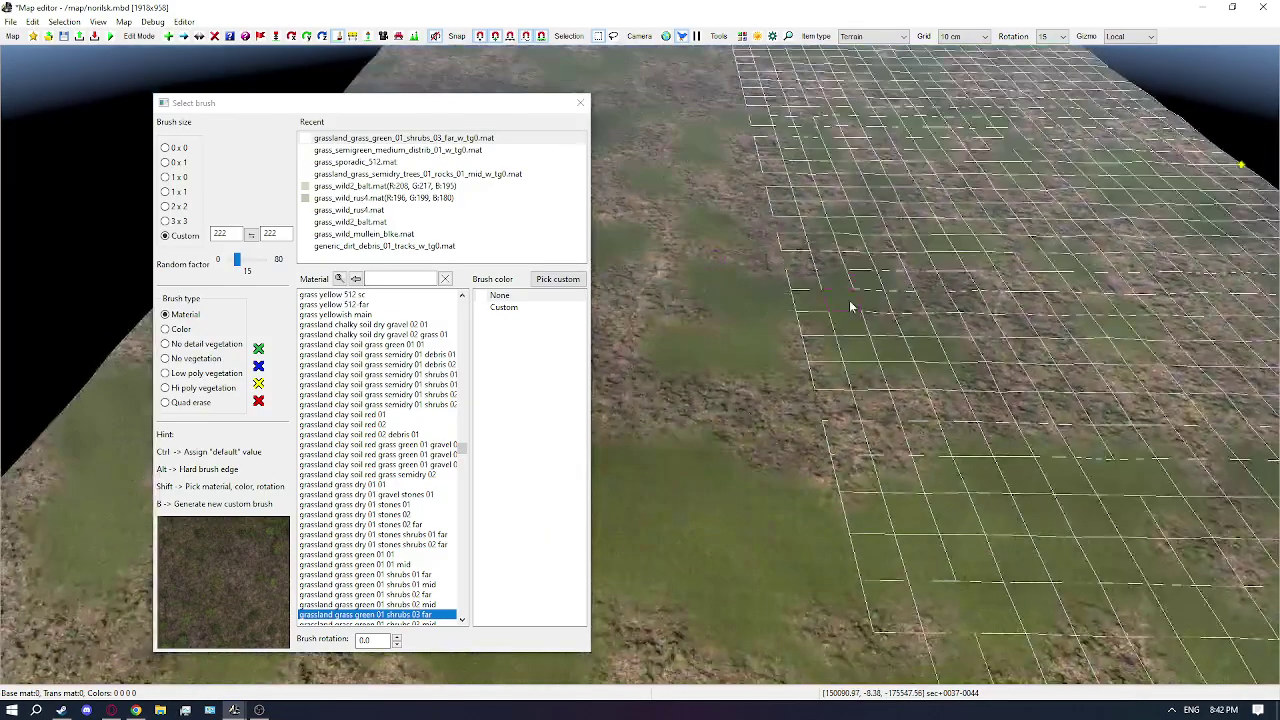
scroll(838, 324, "down", 2)
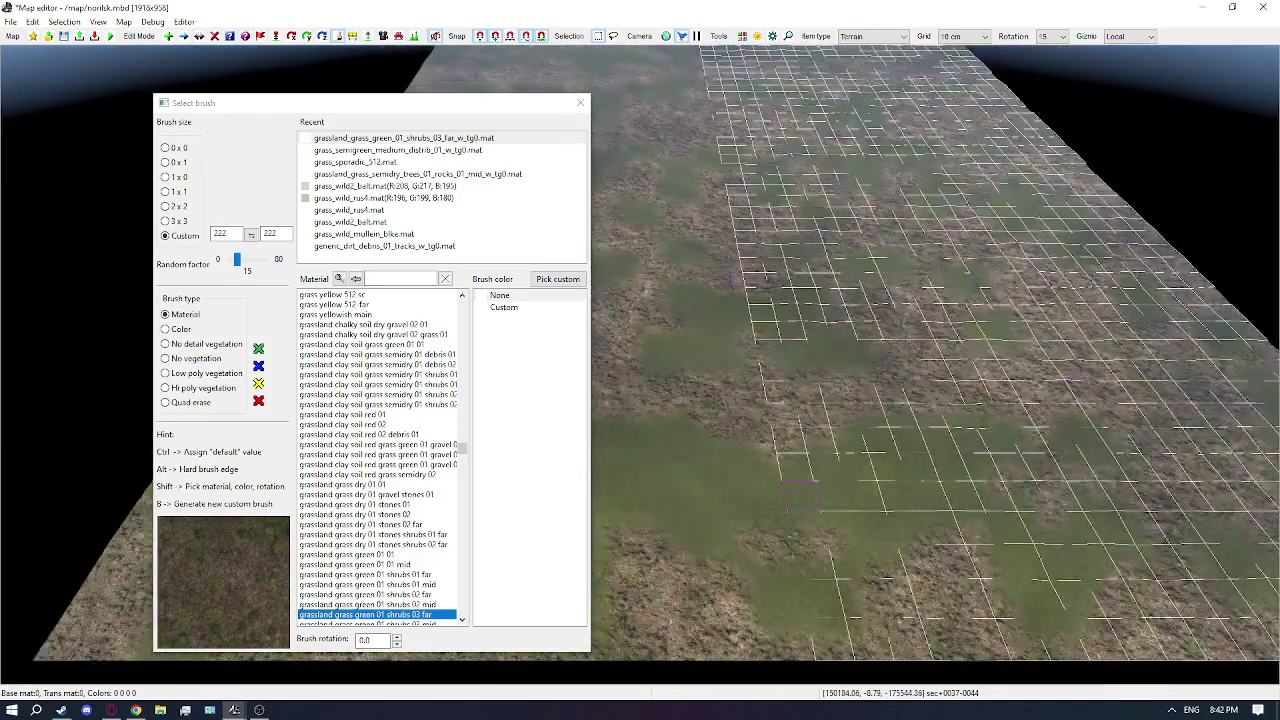
middle_click_drag(928, 358, 912, 386)
left_click(904, 384)
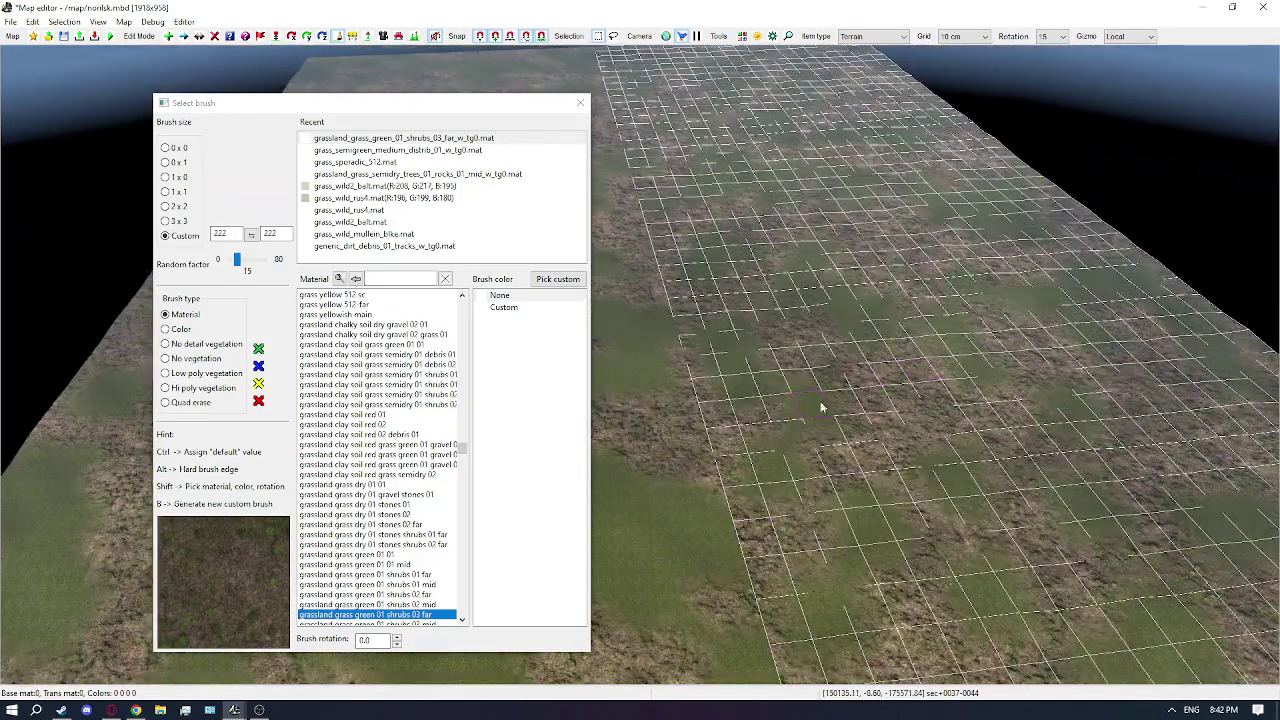
Repaint both halves of the terrain with the 222 x 222 custom brush at random factor 14 so the pattern matches across the centre seam
key("Escape")
scroll(732, 463, "up", 3)
mouse_move(732, 463)
middle_mouse_down()
mouse_move(760, 485)
mouse_move(748, 446)
middle_mouse_up()
scroll(748, 446, "up", 4)
scroll(748, 446, "down", 4)
scroll(816, 411, "down", 3)
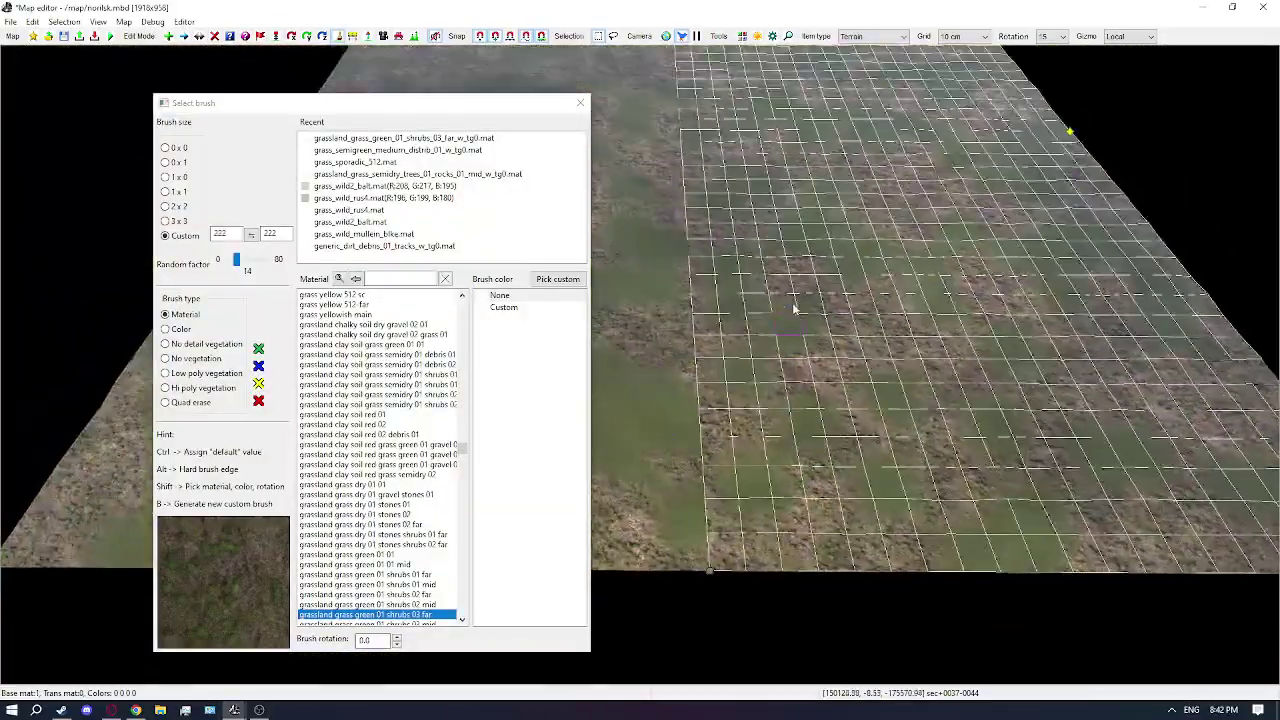
middle_click_drag(794, 309, 691, 326)
scroll(798, 292, "up", 3)
scroll(703, 331, "up", 4)
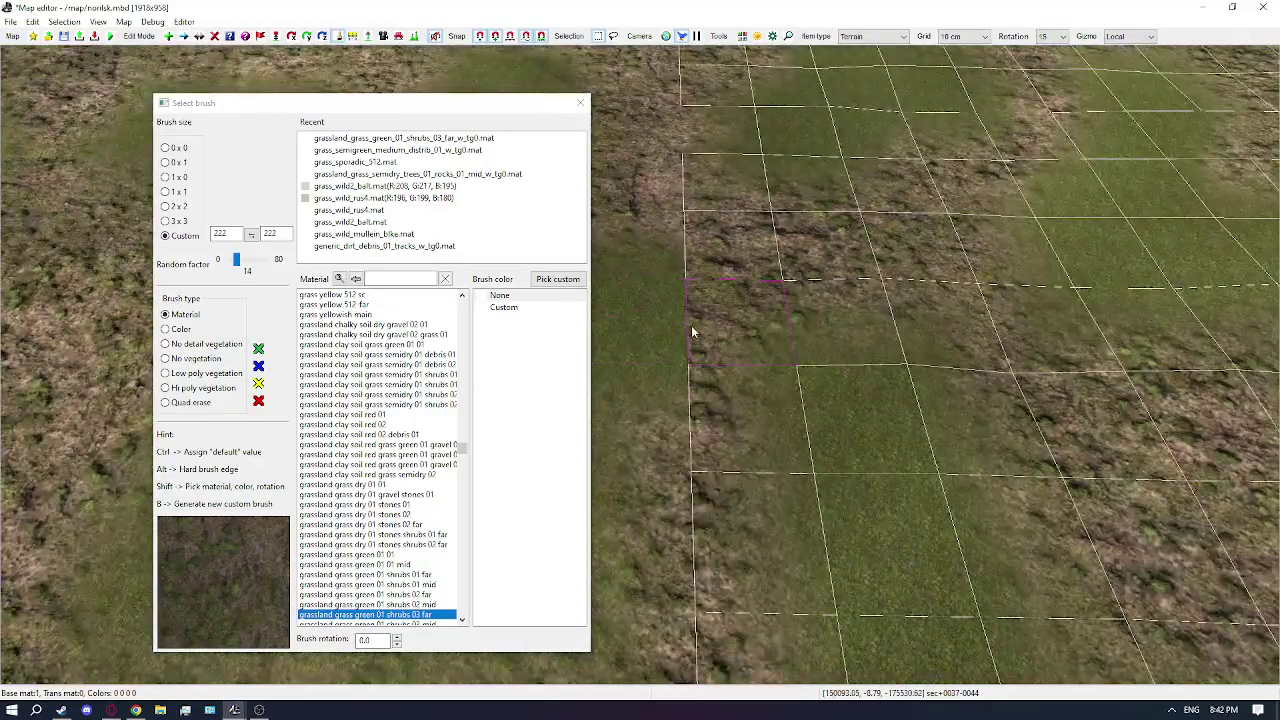
left_click(675, 321)
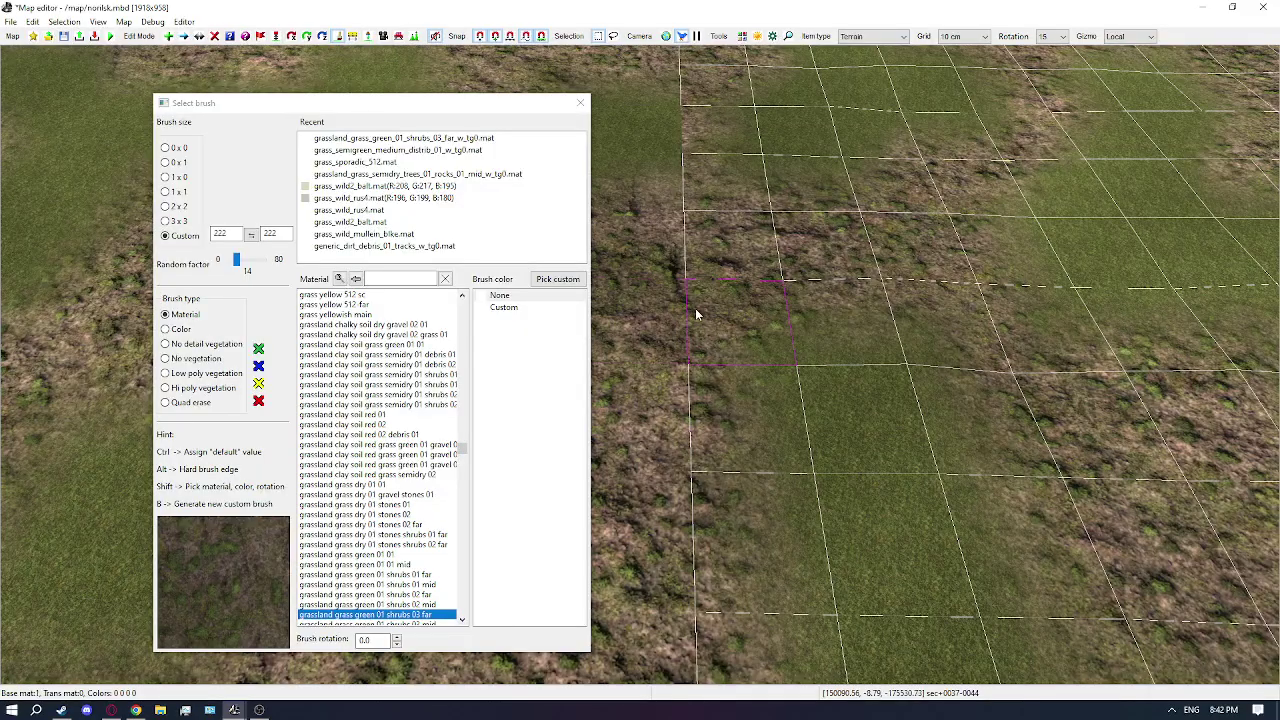
left_click(700, 309)
key("Escape")
Start the Vertex Height Tool on the painted terrain item and set its radius to 100
scroll(685, 309, "down", 5)
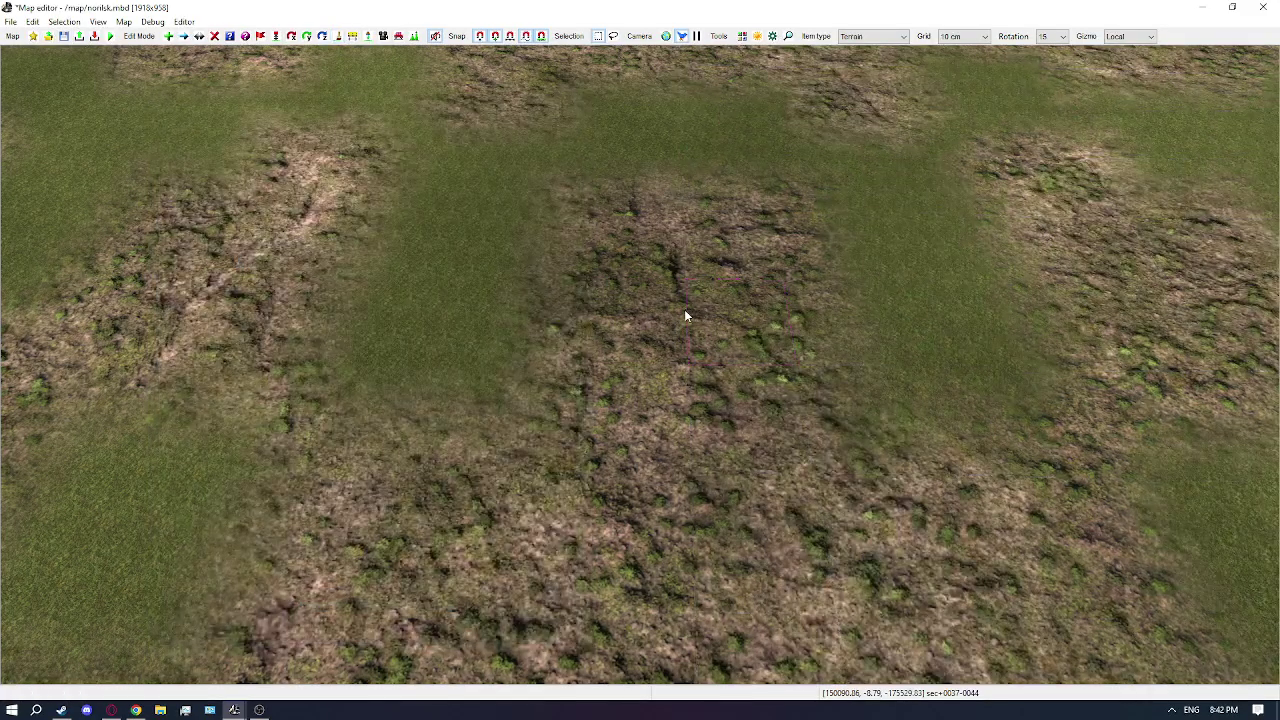
middle_click_drag(685, 309, 685, 309)
scroll(644, 118, "down", 10)
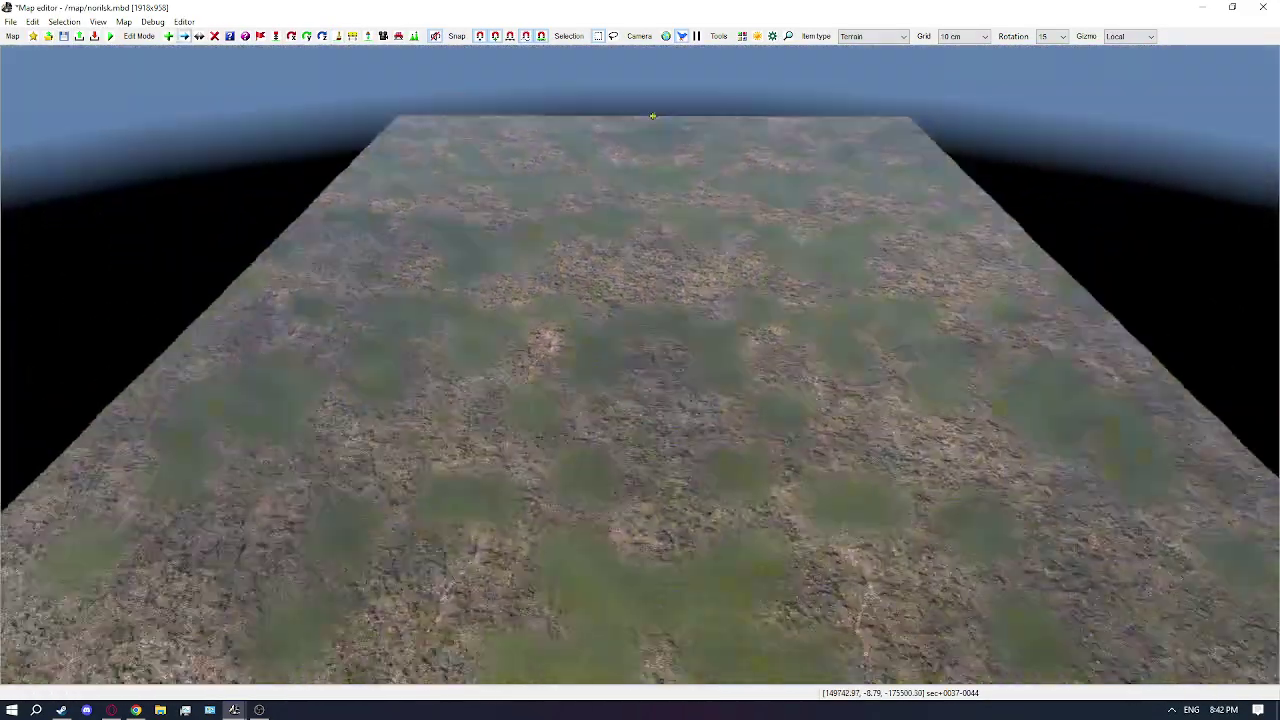
key("m")
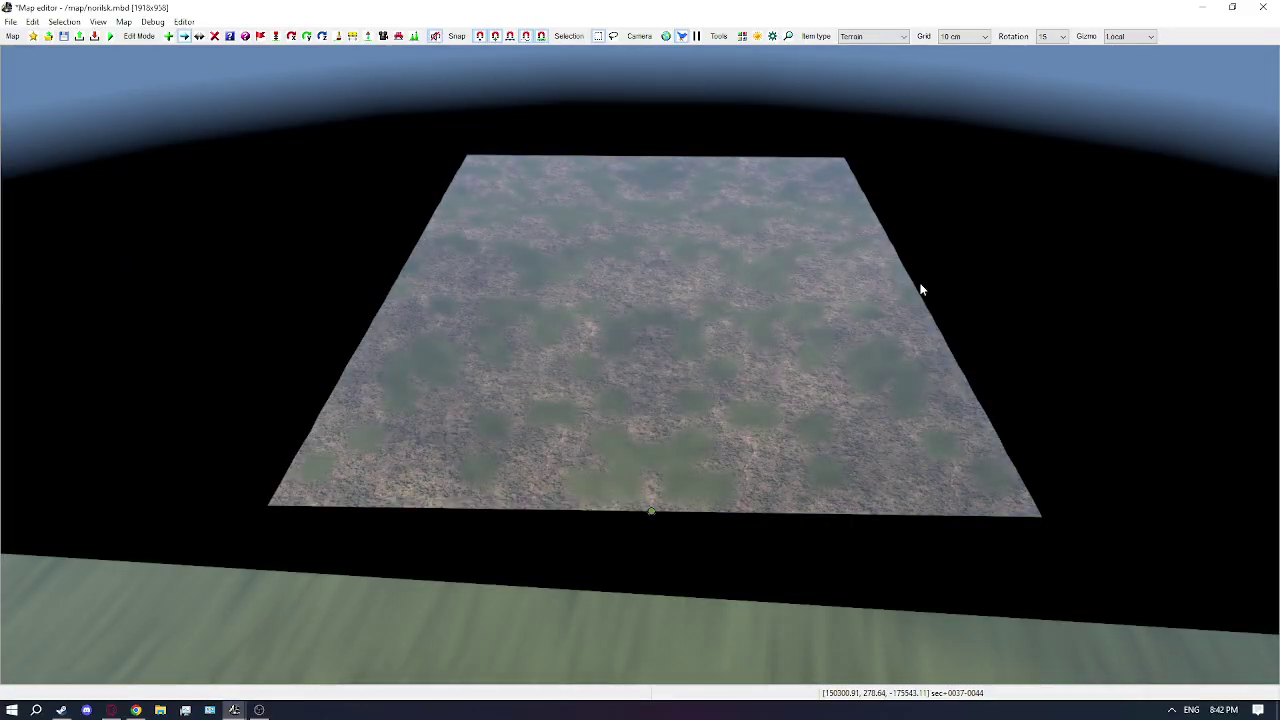
scroll(982, 290, "up", 4)
scroll(580, 359, "up", 2)
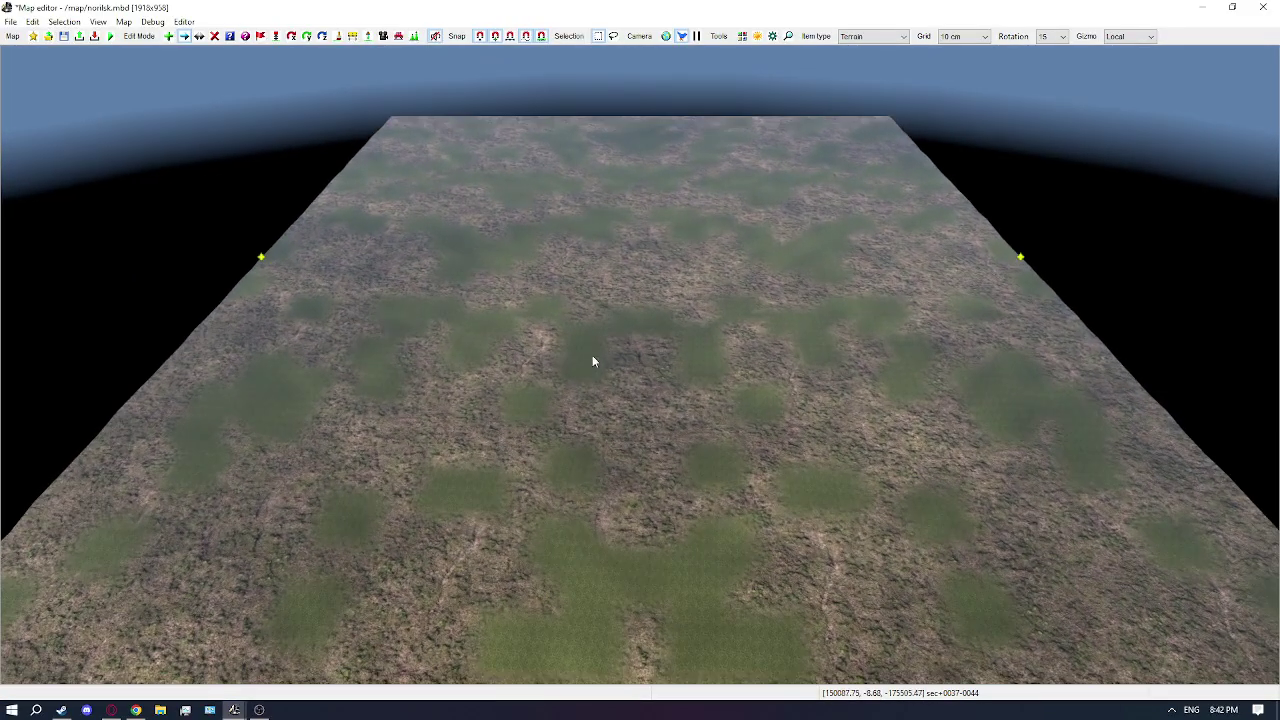
key("v")
key("v")
key("h")
scroll(632, 333, "down", 2)
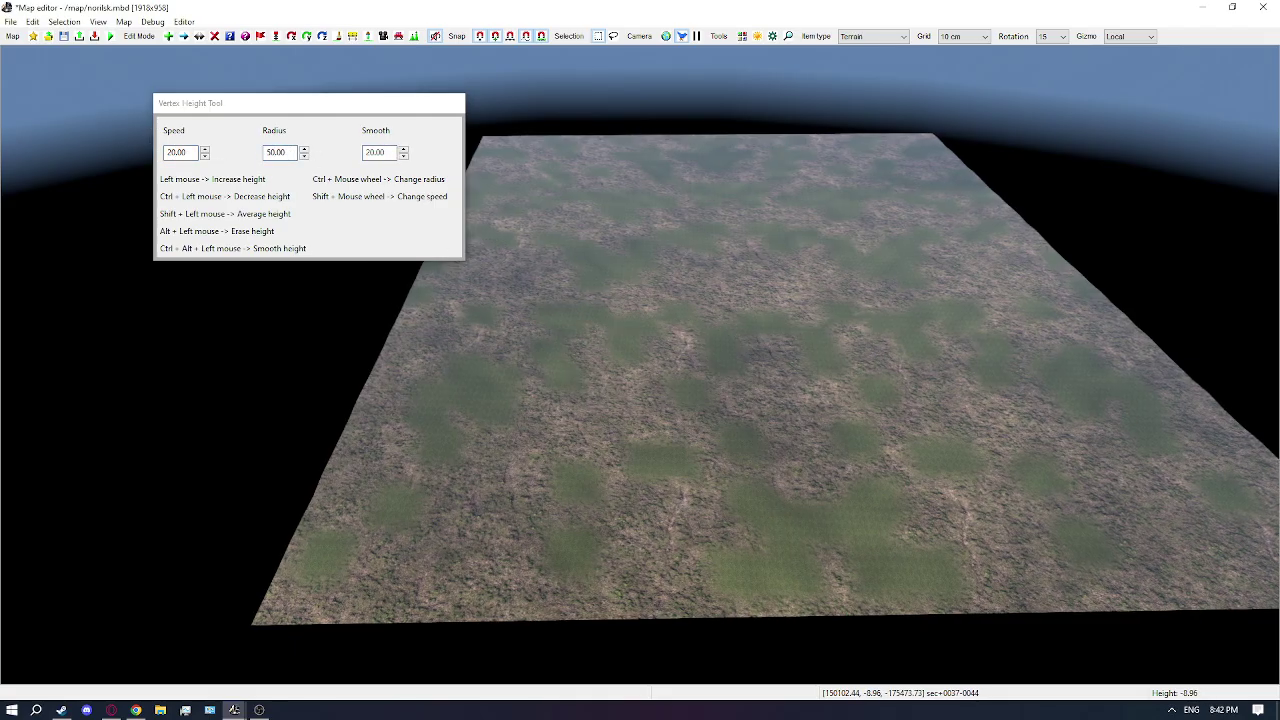
scroll(663, 373, "up", 4)
middle_click_drag(663, 373, 655, 255)
double_click(283, 152)
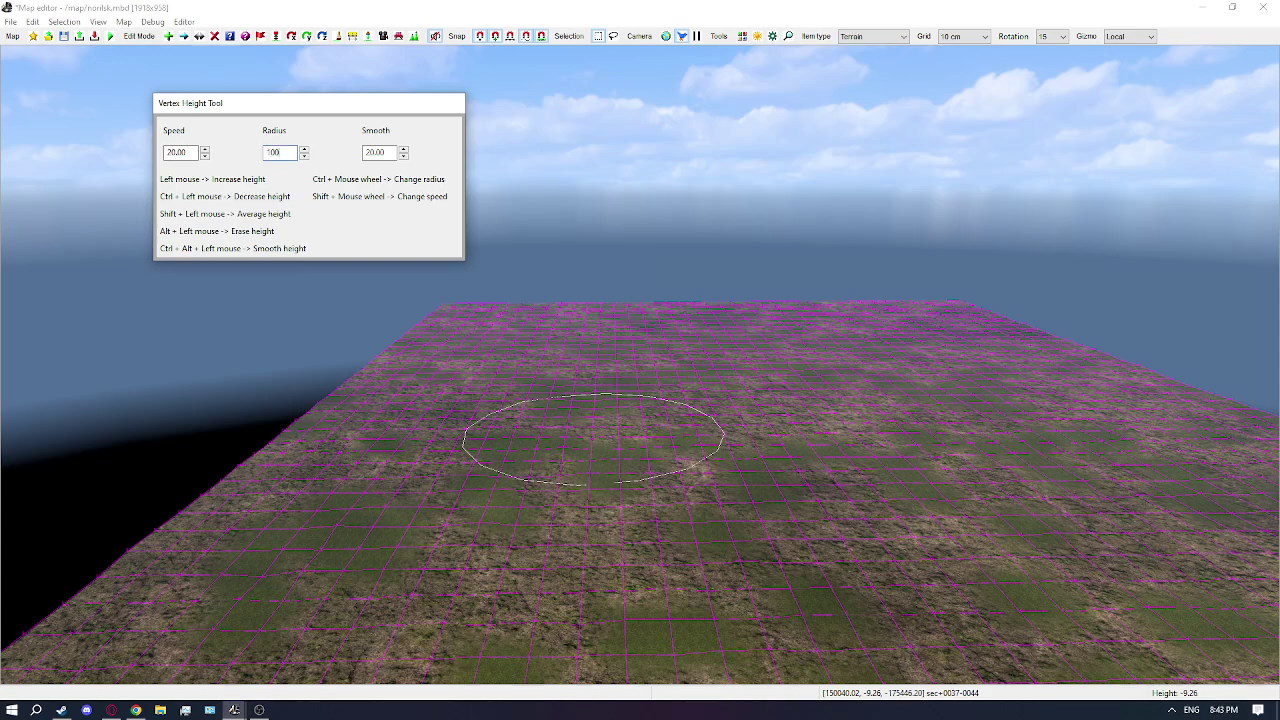
Raise a broad hill near one end of the terrain item with the Vertex Height Tool
scroll(660, 430, "down", 3)
middle_click_drag(696, 490, 634, 387)
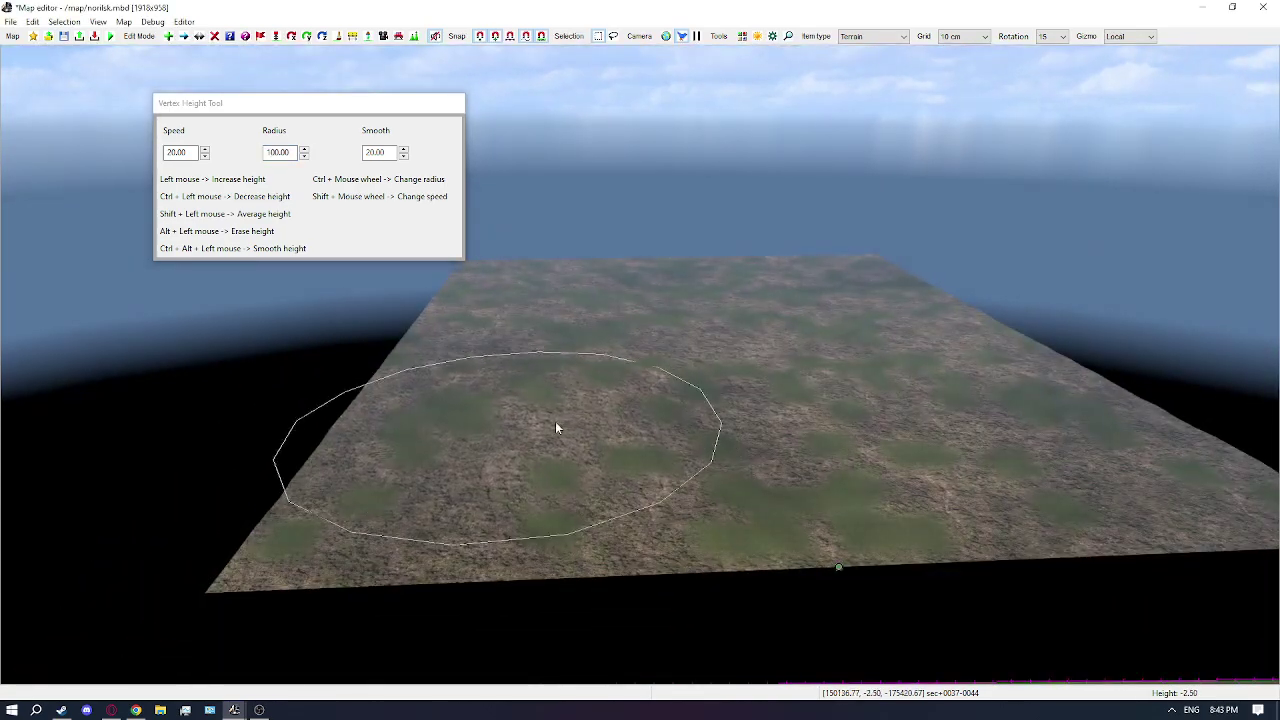
mouse_move(557, 428)
left_mouse_down()
mouse_move(609, 397)
mouse_move(923, 437)
mouse_move(720, 390)
mouse_move(836, 408)
left_mouse_up()
mouse_move(836, 408)
middle_mouse_down()
mouse_move(480, 220)
mouse_move(432, 171)
middle_mouse_up()
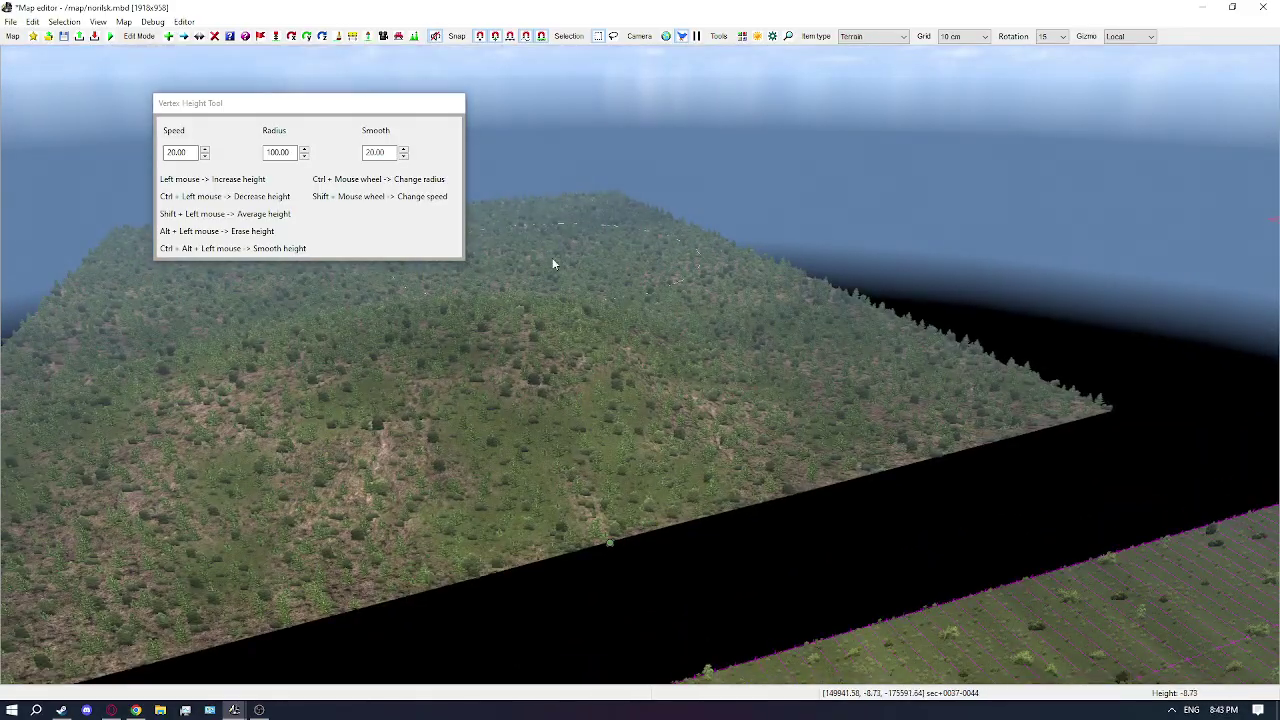
middle_click_drag(553, 264, 575, 277)
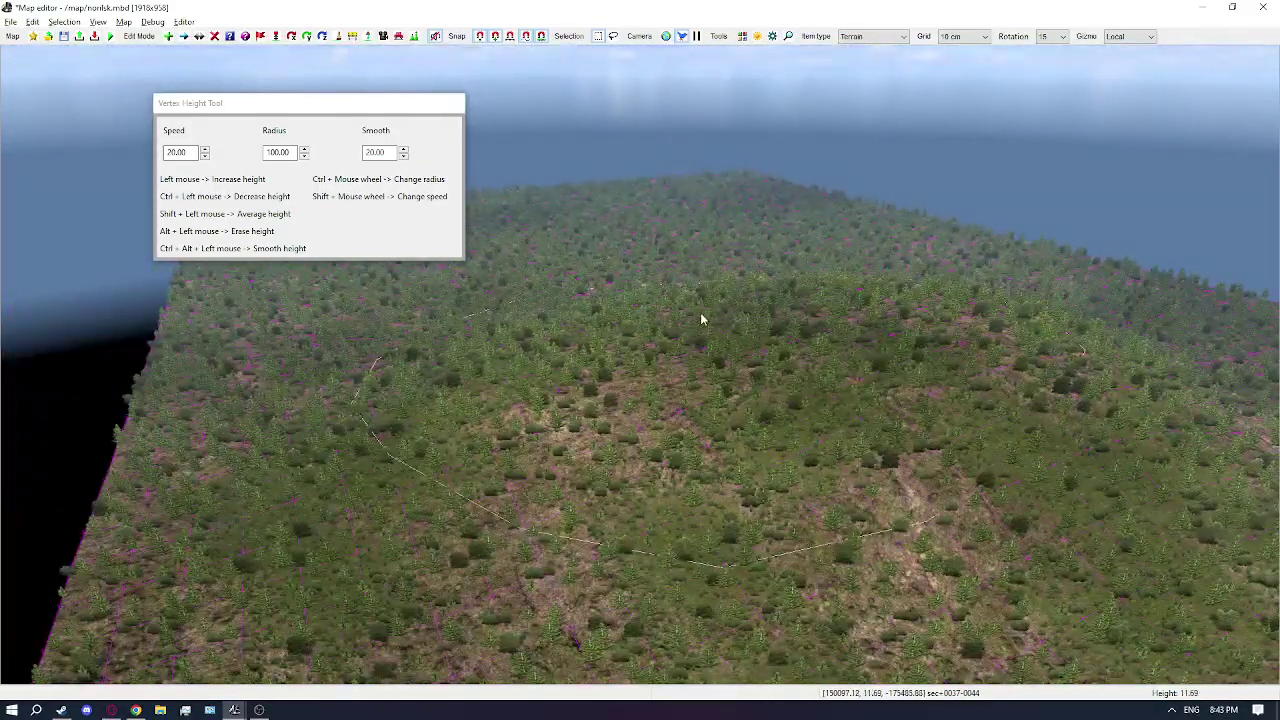
middle_click_drag(700, 312, 732, 289)
mouse_move(732, 289)
left_mouse_down()
mouse_move(687, 288)
mouse_move(744, 297)
mouse_move(754, 316)
left_mouse_up()
middle_click_drag(754, 316, 756, 318)
left_click_drag(560, 372, 527, 354)
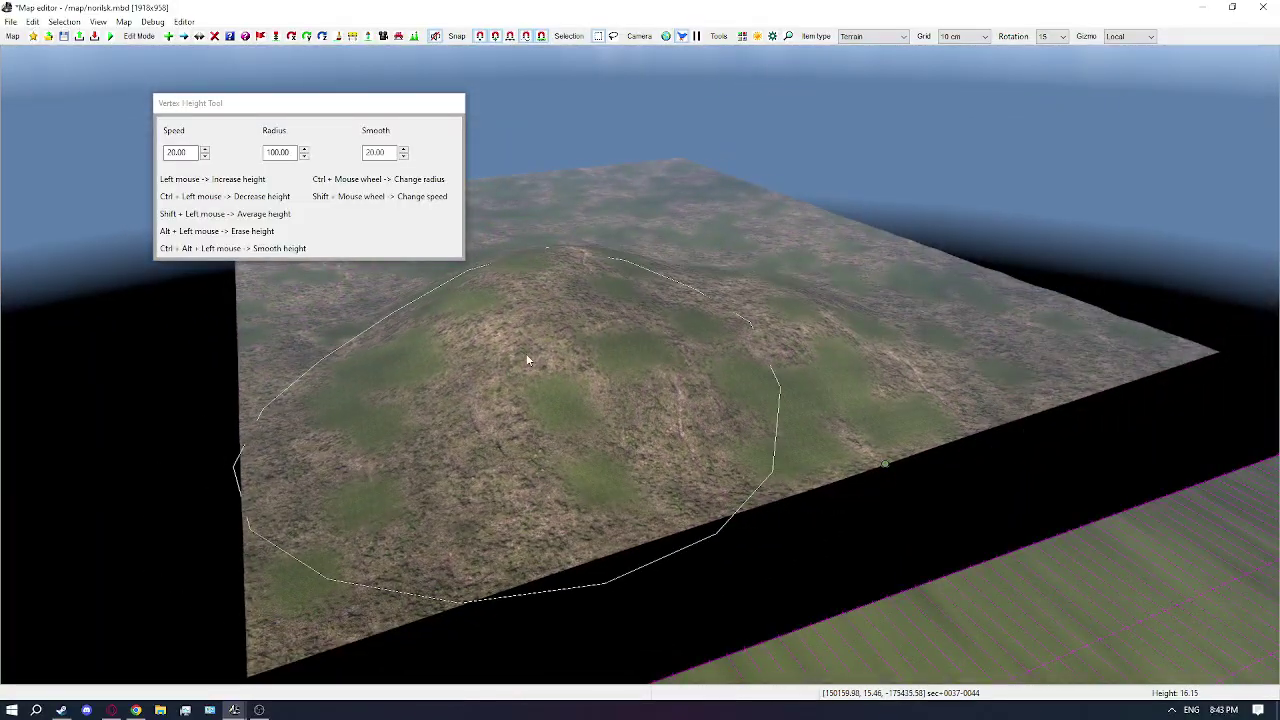
Extend the raised ground from the hill across the middle of the terrain item
right_click_drag(528, 360, 532, 345)
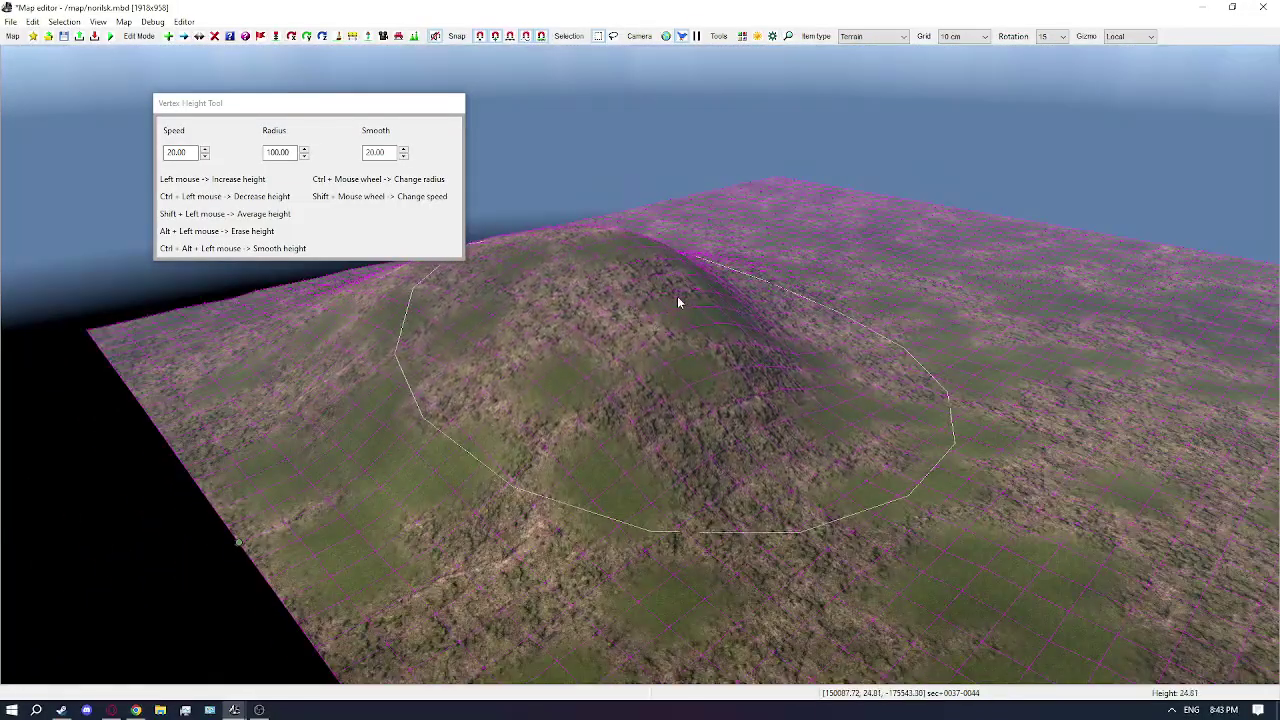
right_click_drag(677, 296, 650, 320)
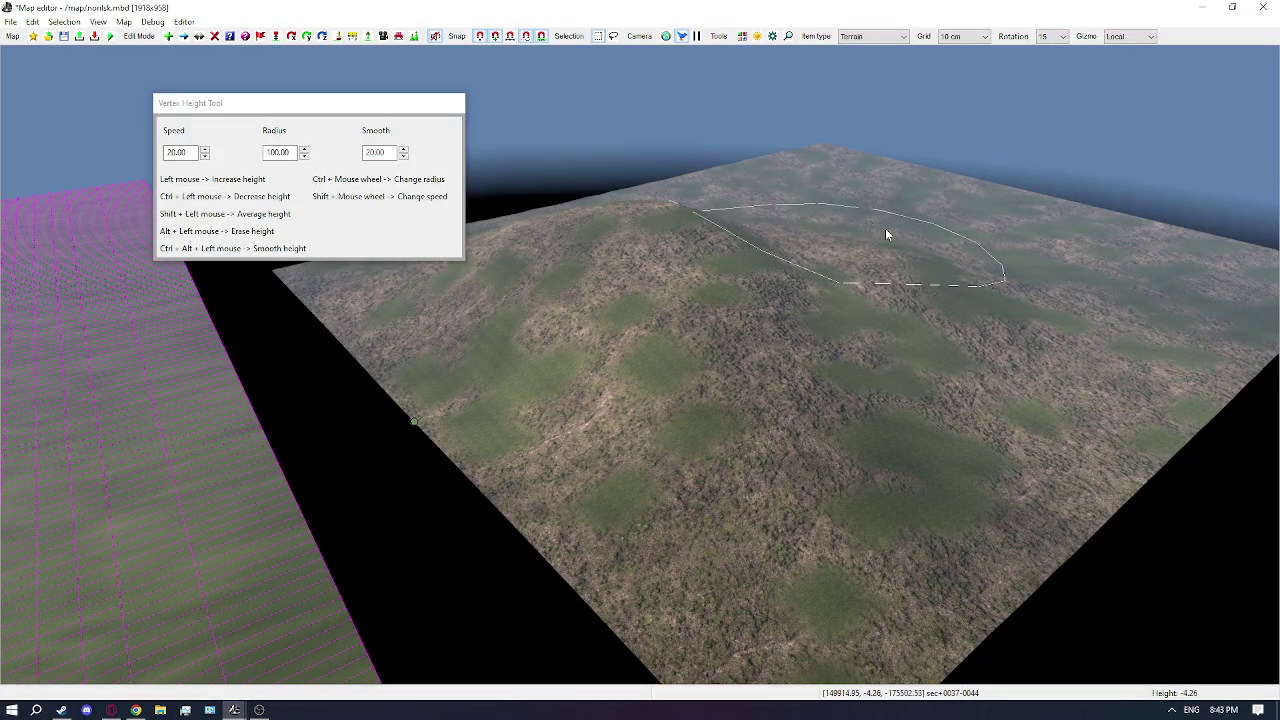
right_click_drag(885, 228, 797, 252)
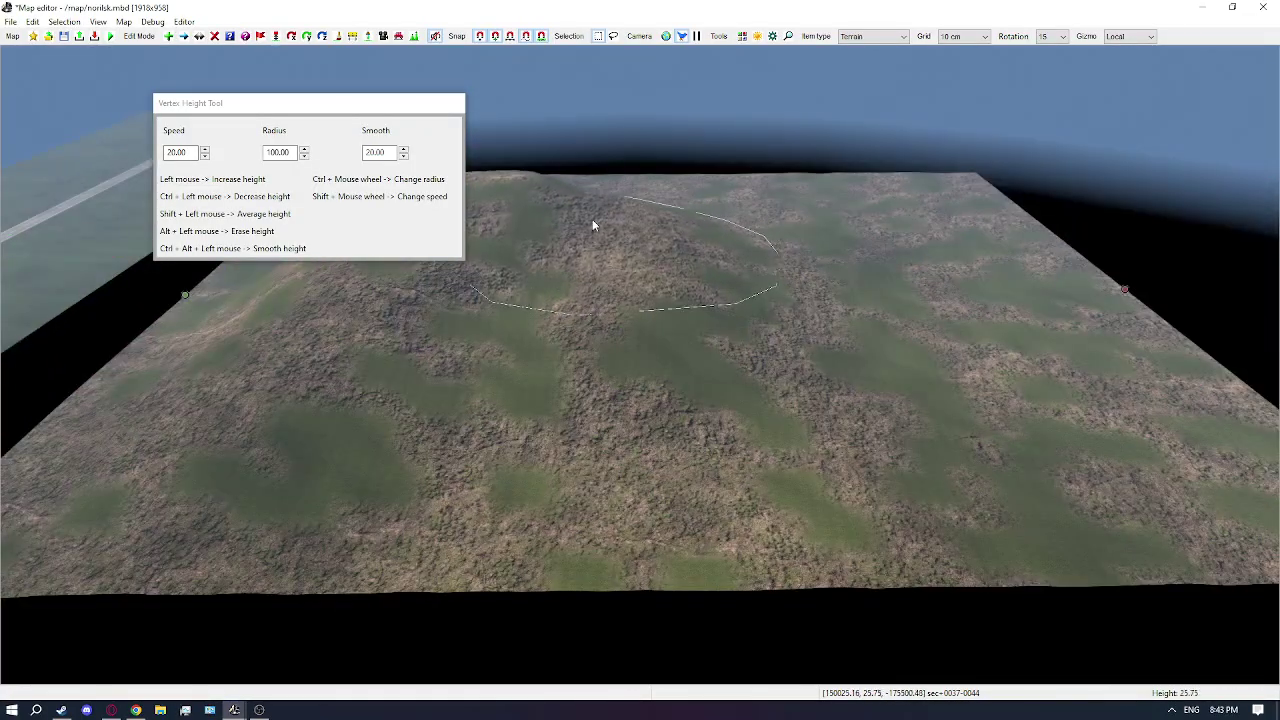
mouse_move(592, 220)
left_mouse_down()
mouse_move(727, 345)
mouse_move(742, 424)
mouse_move(582, 276)
left_mouse_up()
right_click_drag(578, 280, 555, 225)
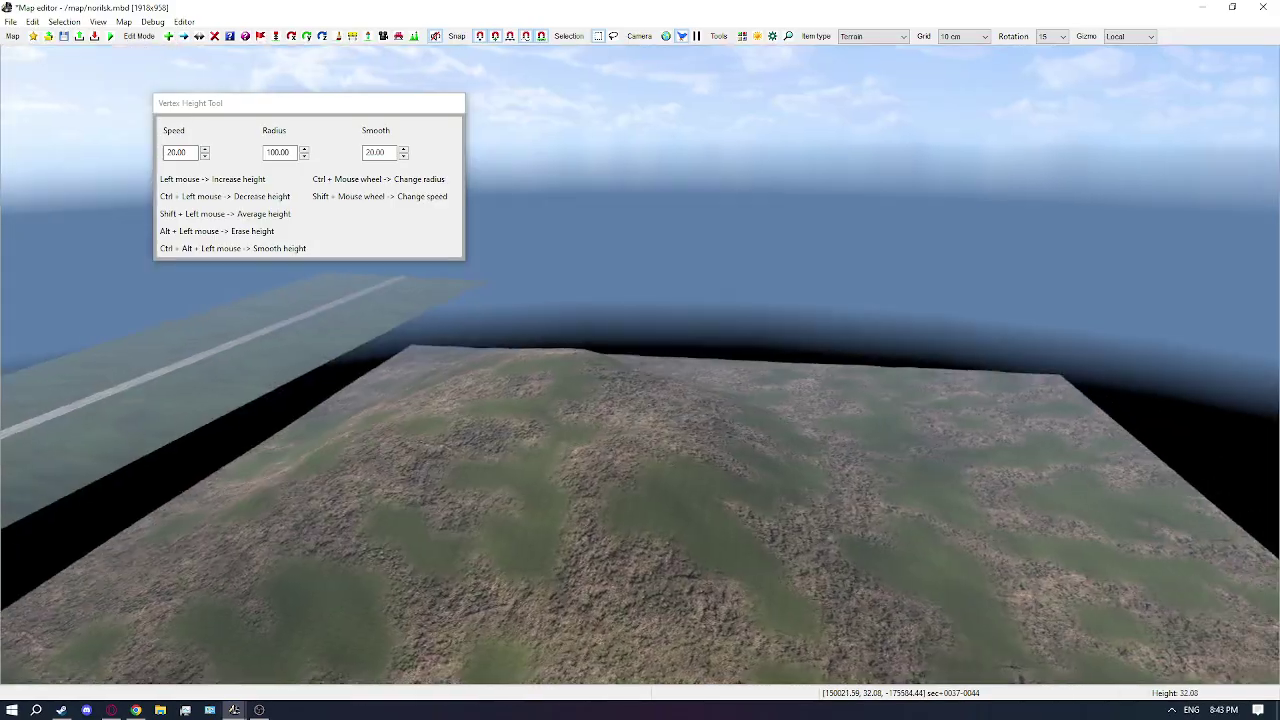
right_click_drag(555, 400, 564, 476)
mouse_move(564, 476)
left_mouse_down()
mouse_move(878, 554)
mouse_move(718, 403)
left_mouse_up()
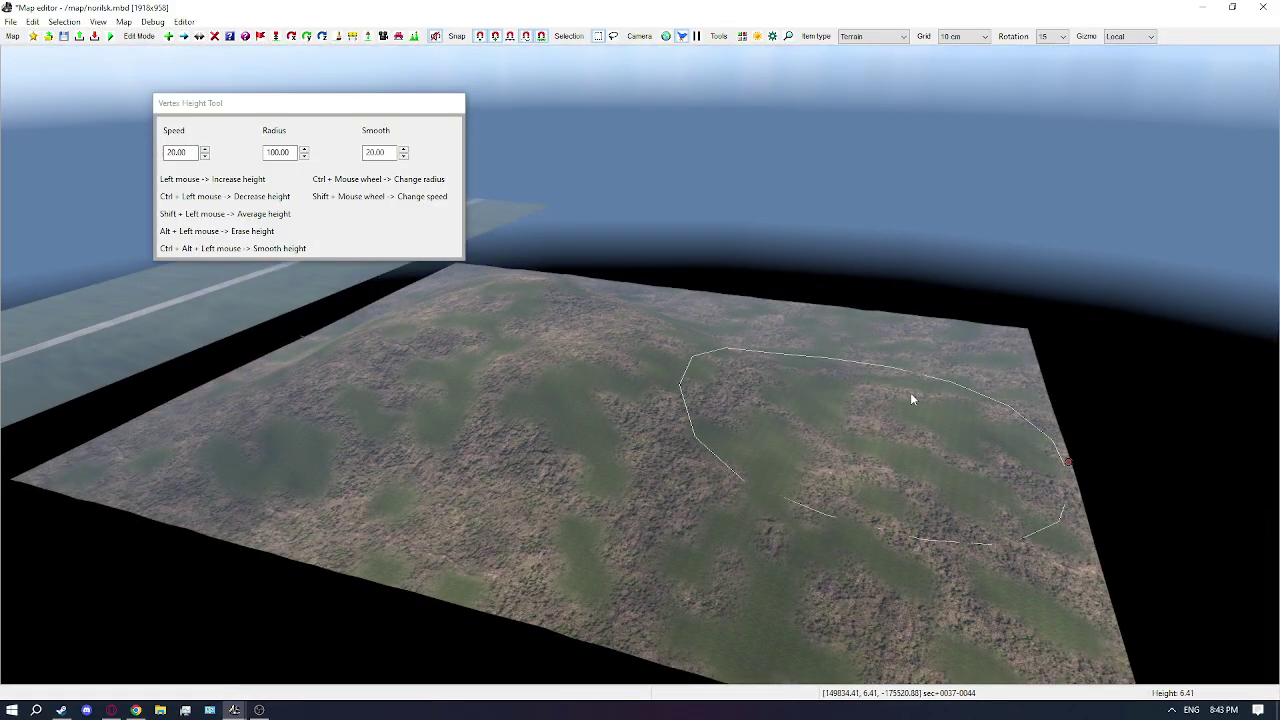
Raise the far part of the terrain item into a continuous ridge and finish the height editing
mouse_move(957, 348)
right_mouse_down()
mouse_move(950, 390)
mouse_move(958, 350)
right_mouse_up()
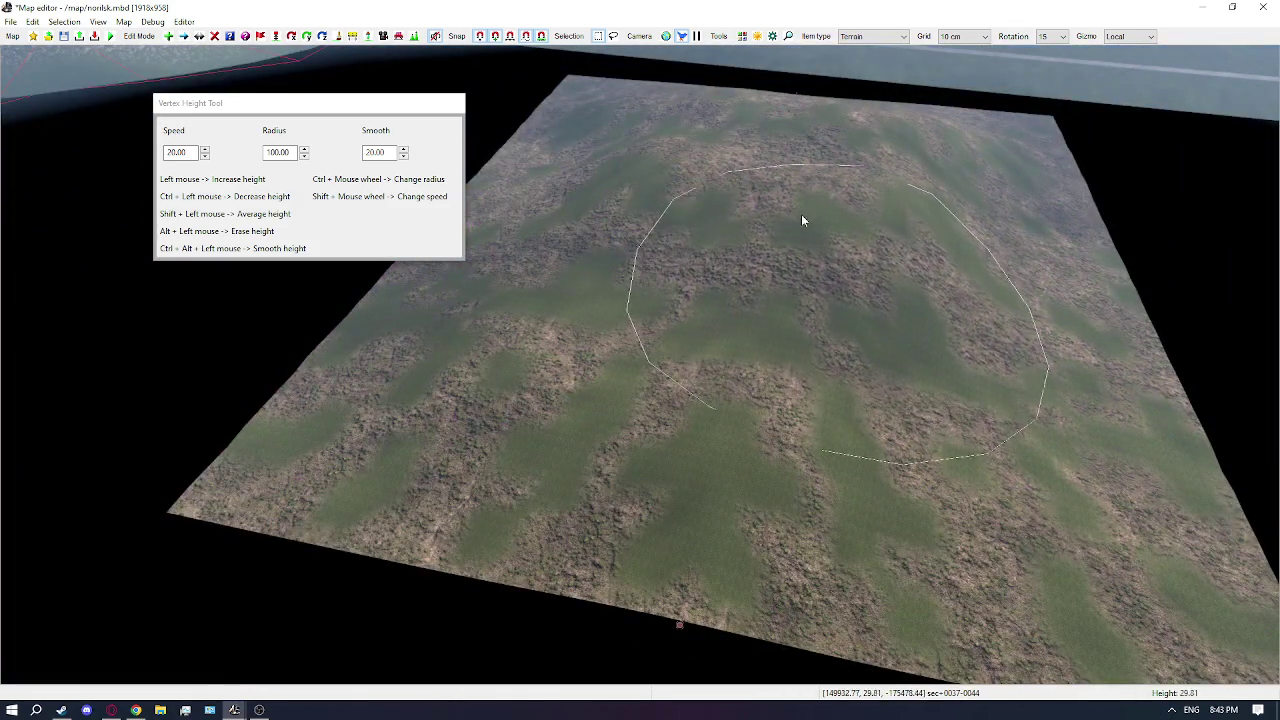
right_click_drag(889, 414, 1003, 422)
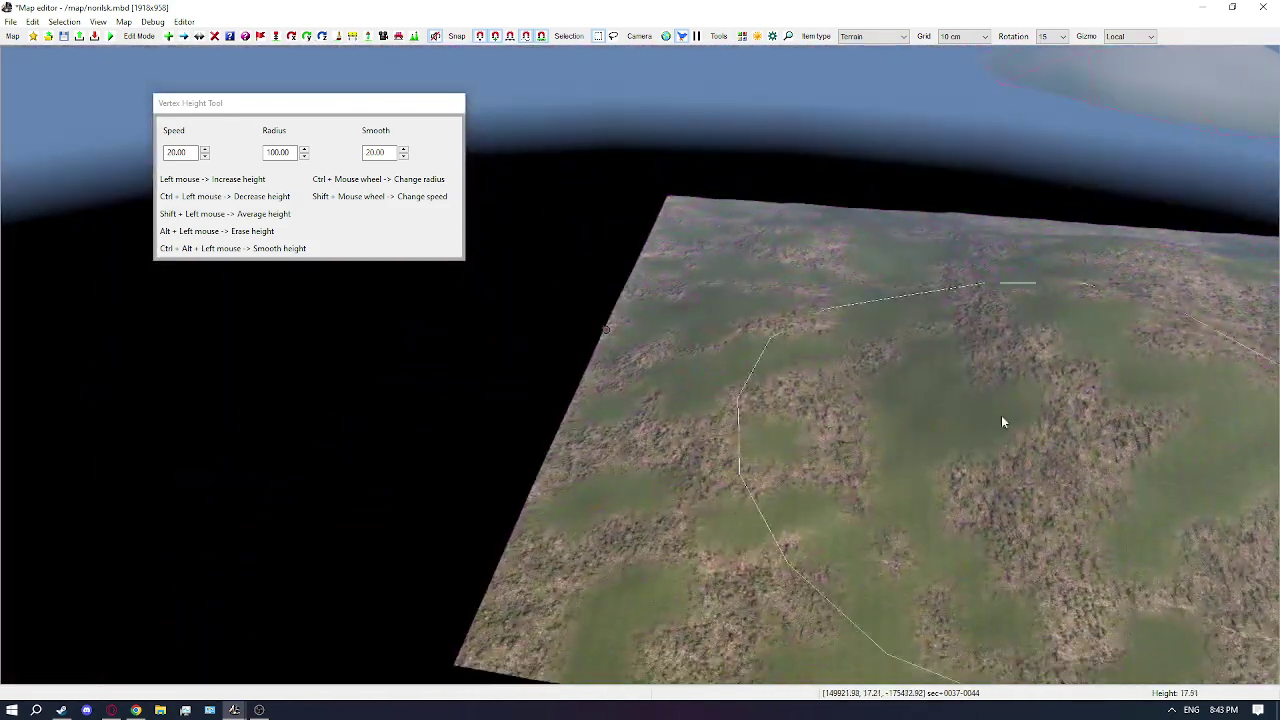
right_click_drag(786, 300, 631, 201)
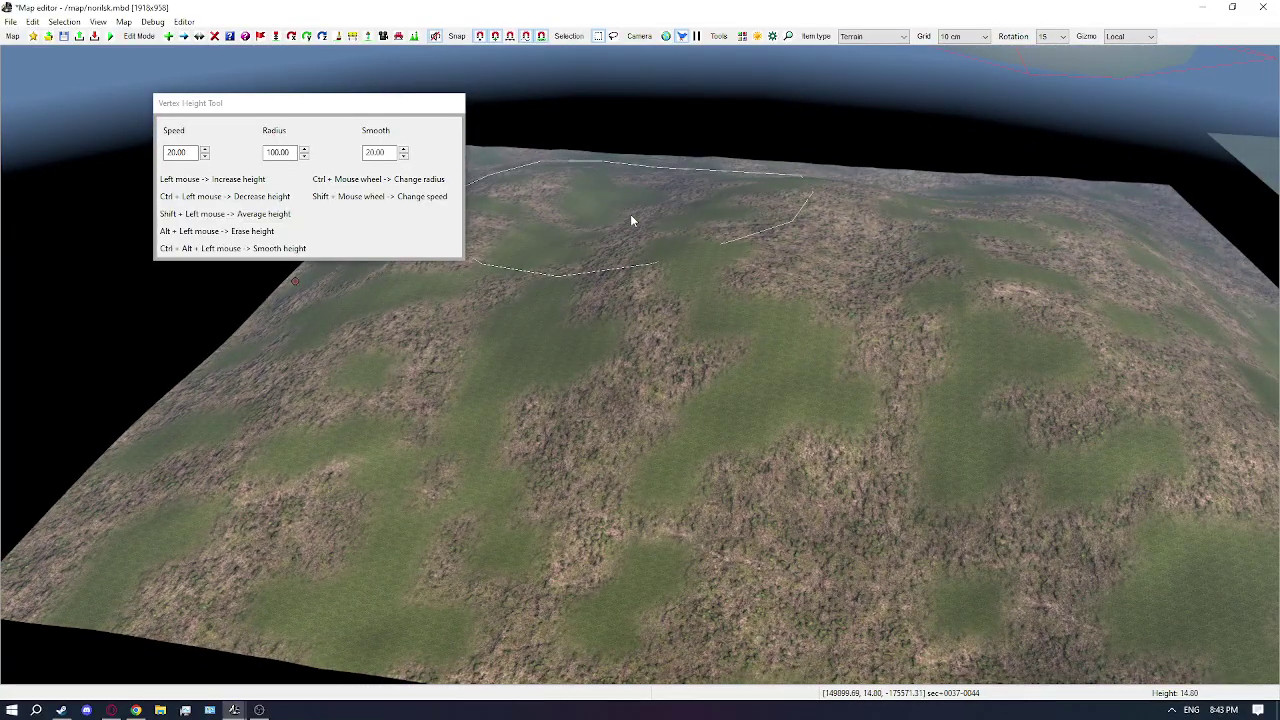
mouse_move(564, 190)
left_mouse_down()
mouse_move(646, 203)
mouse_move(620, 191)
mouse_move(686, 250)
mouse_move(705, 243)
mouse_move(596, 240)
mouse_move(836, 283)
left_mouse_up()
mouse_move(836, 283)
right_mouse_down()
mouse_move(836, 265)
mouse_move(736, 498)
mouse_move(730, 560)
mouse_move(736, 500)
mouse_move(770, 515)
mouse_move(728, 460)
mouse_move(800, 452)
mouse_move(570, 385)
mouse_move(725, 412)
mouse_move(620, 392)
mouse_move(640, 415)
mouse_move(605, 405)
mouse_move(625, 392)
mouse_move(650, 408)
right_mouse_up()
key("Escape")
Select the raised terrain item, move it against the edge of the roadside terrain and lower it slightly
right_click_drag(688, 460, 733, 420)
left_click(886, 381)
double_click(886, 380)
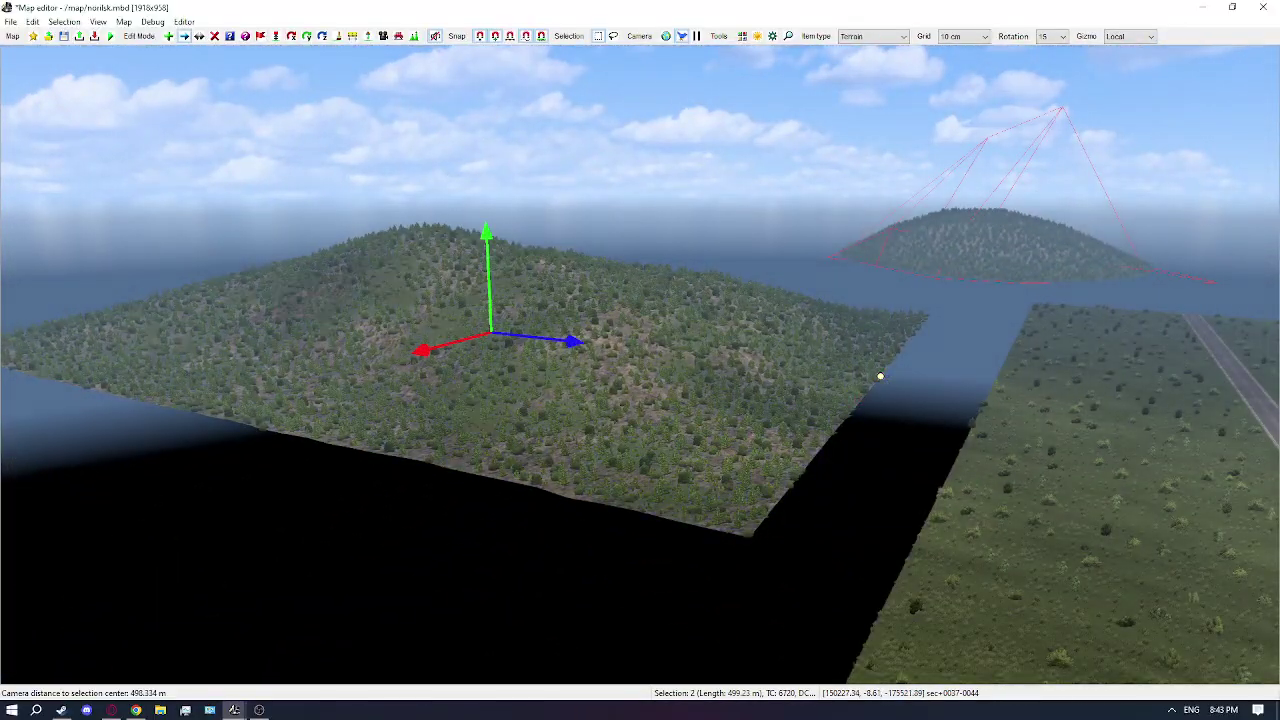
right_click_drag(886, 380, 843, 384)
key("r")
left_click_drag(549, 355, 658, 382)
key("m")
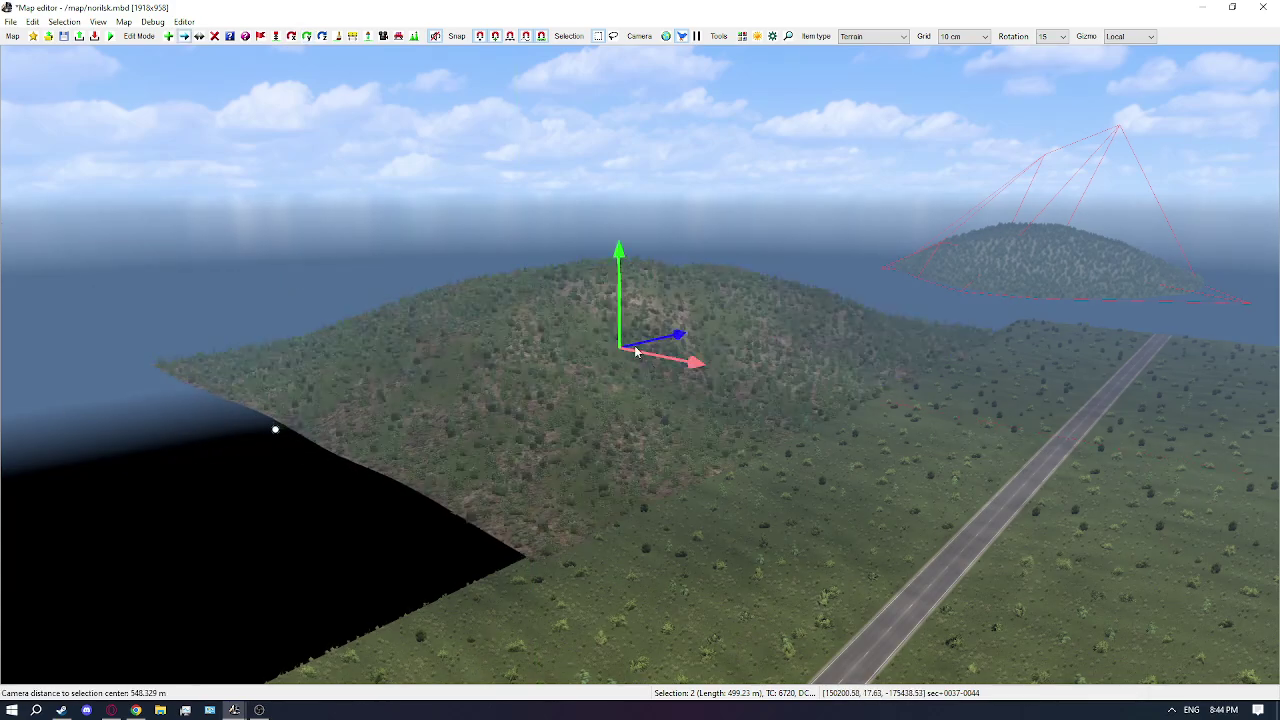
left_click_drag(616, 309, 616, 313)
key("Escape")
Restart the Vertex Height Tool on the hill terrain and set its radius to 25
right_click_drag(616, 313, 573, 339)
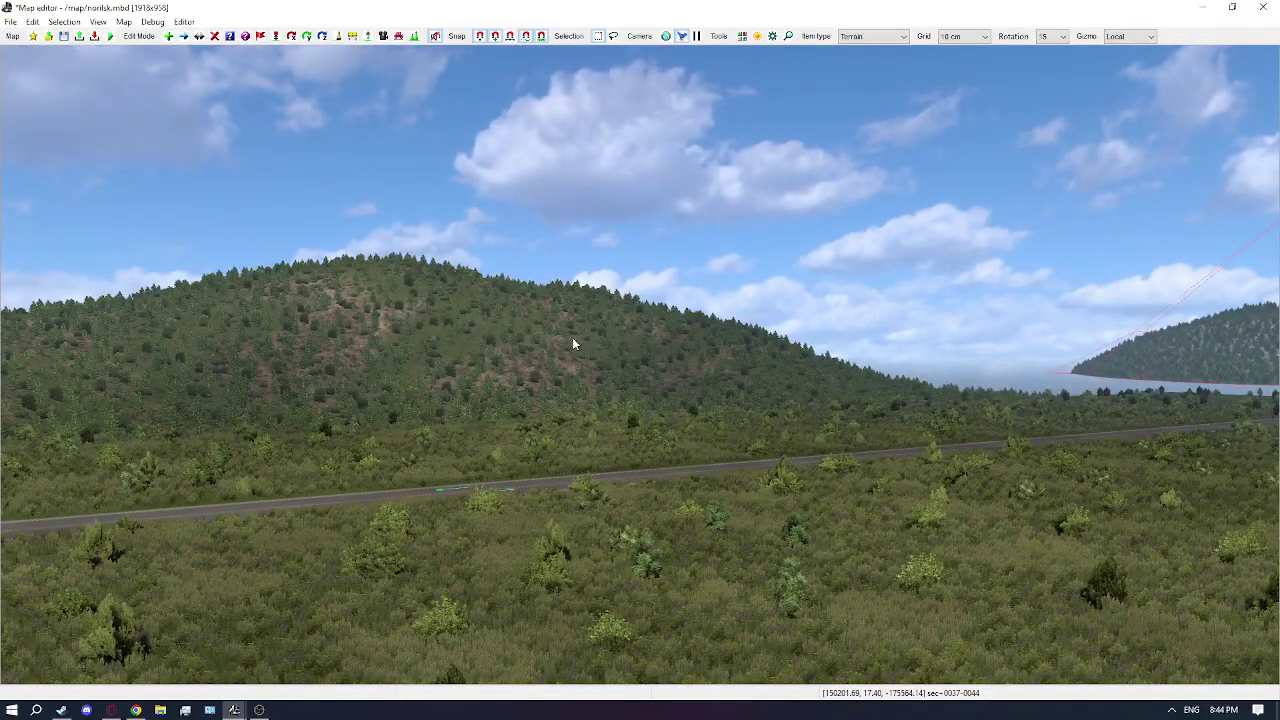
key("w")
right_click_drag(580, 350, 500, 350)
key("v")
key("h")
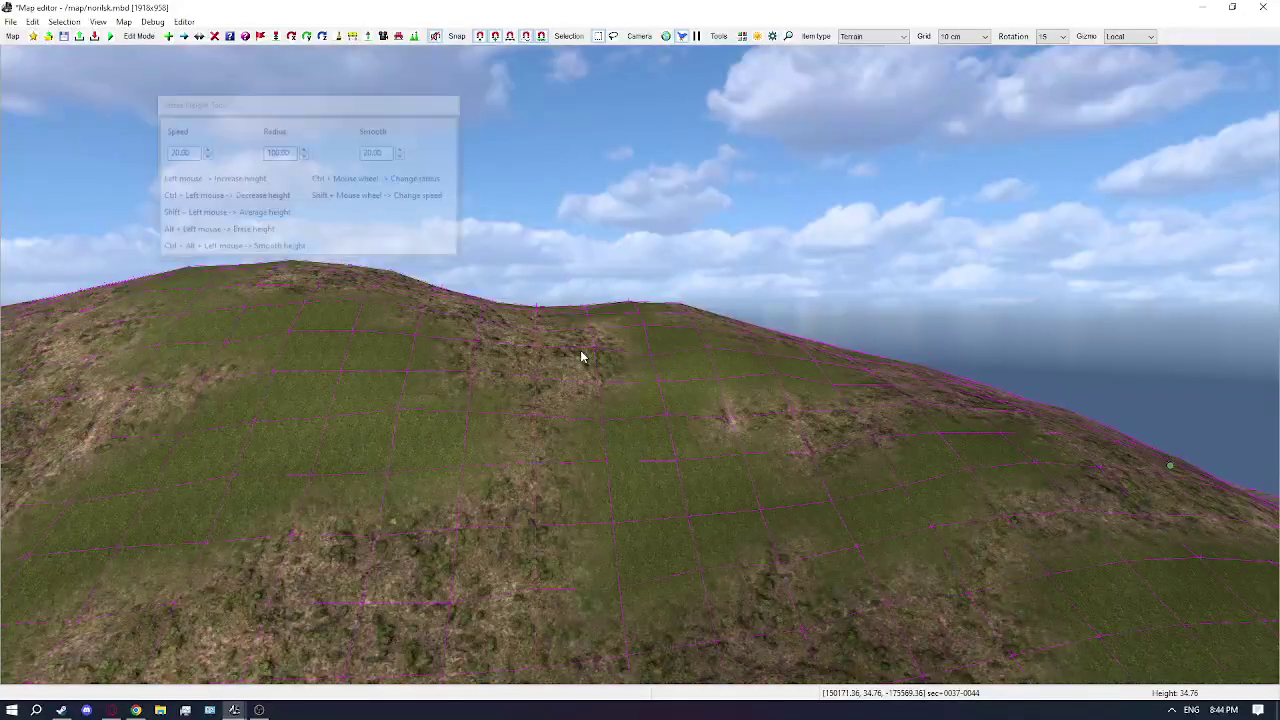
double_click(281, 152)
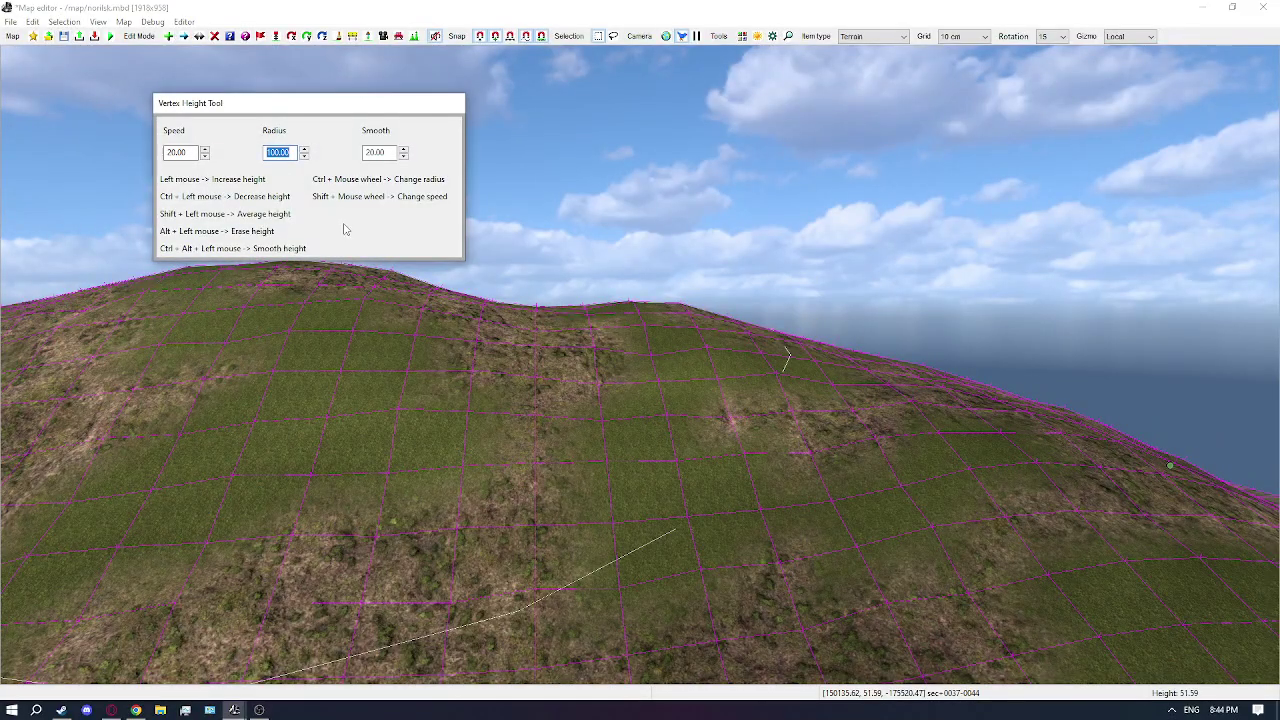
type("25")
right_click_drag(555, 338, 555, 342)
right_click_drag(548, 262, 546, 248)
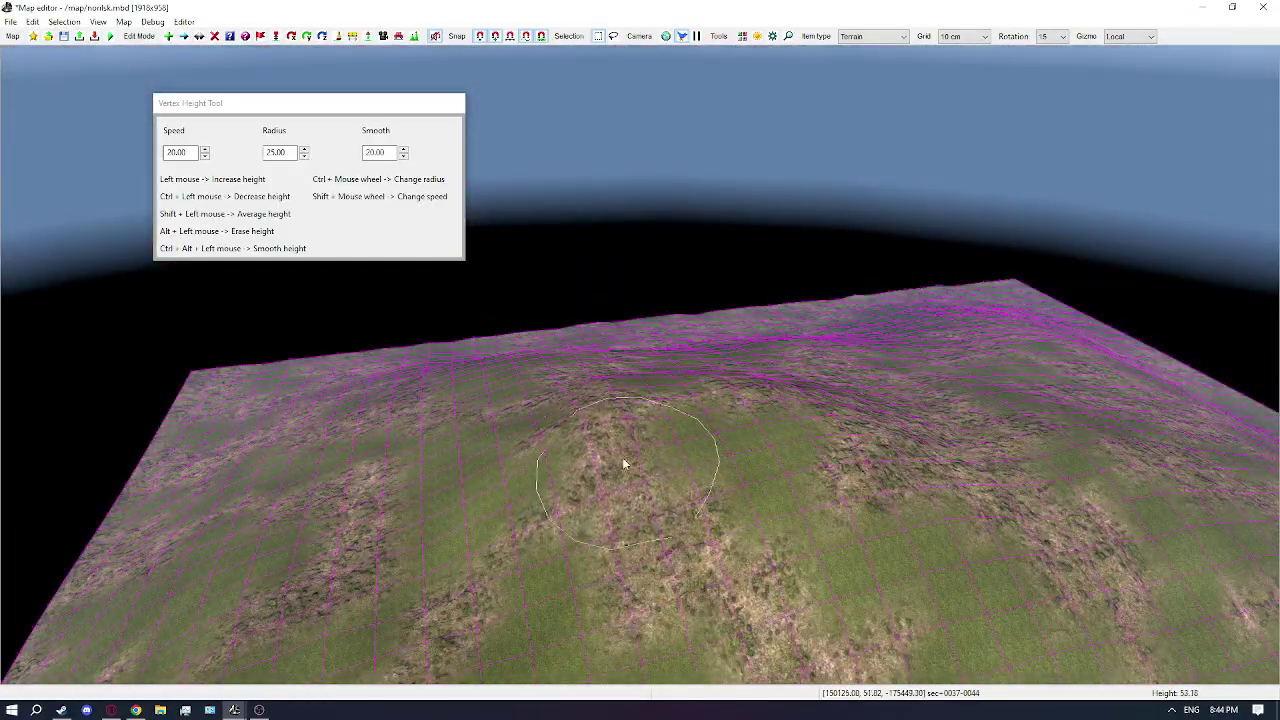
Paint a patch of the grassland clay soil red 02 debris 01 material near the top of the hill
middle_click_drag(828, 485, 570, 350)
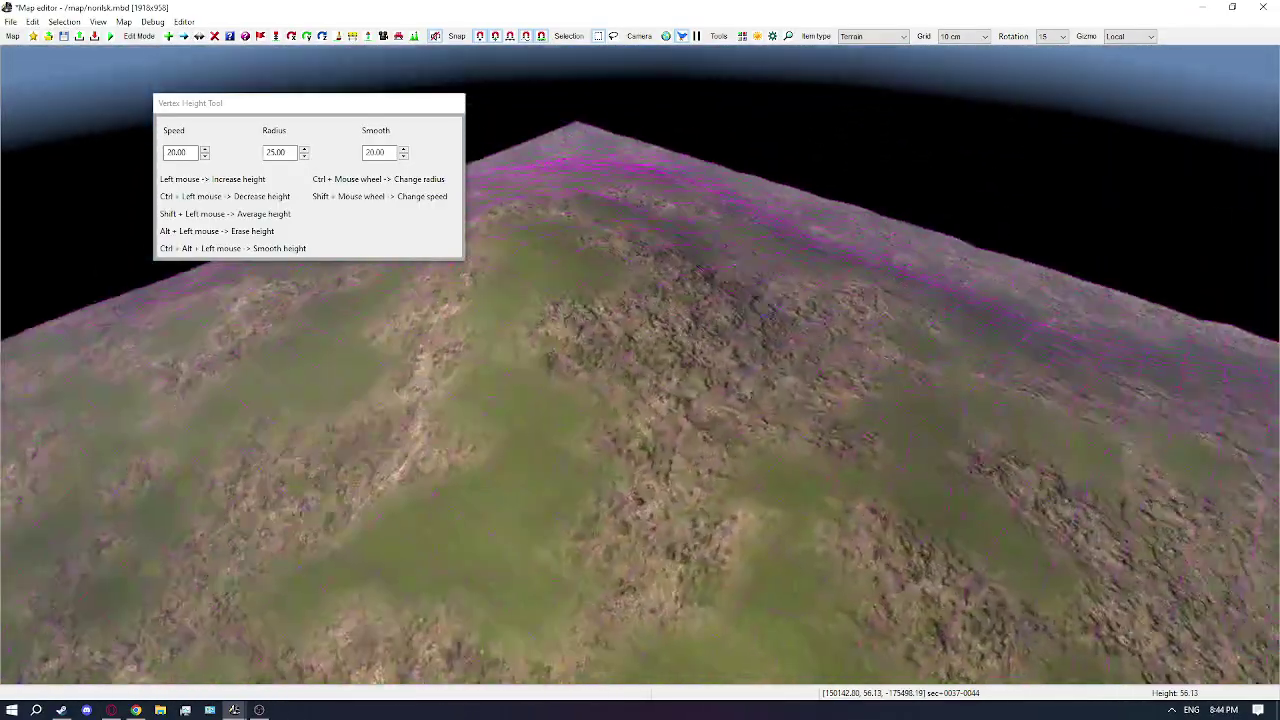
middle_click_drag(621, 225, 671, 288)
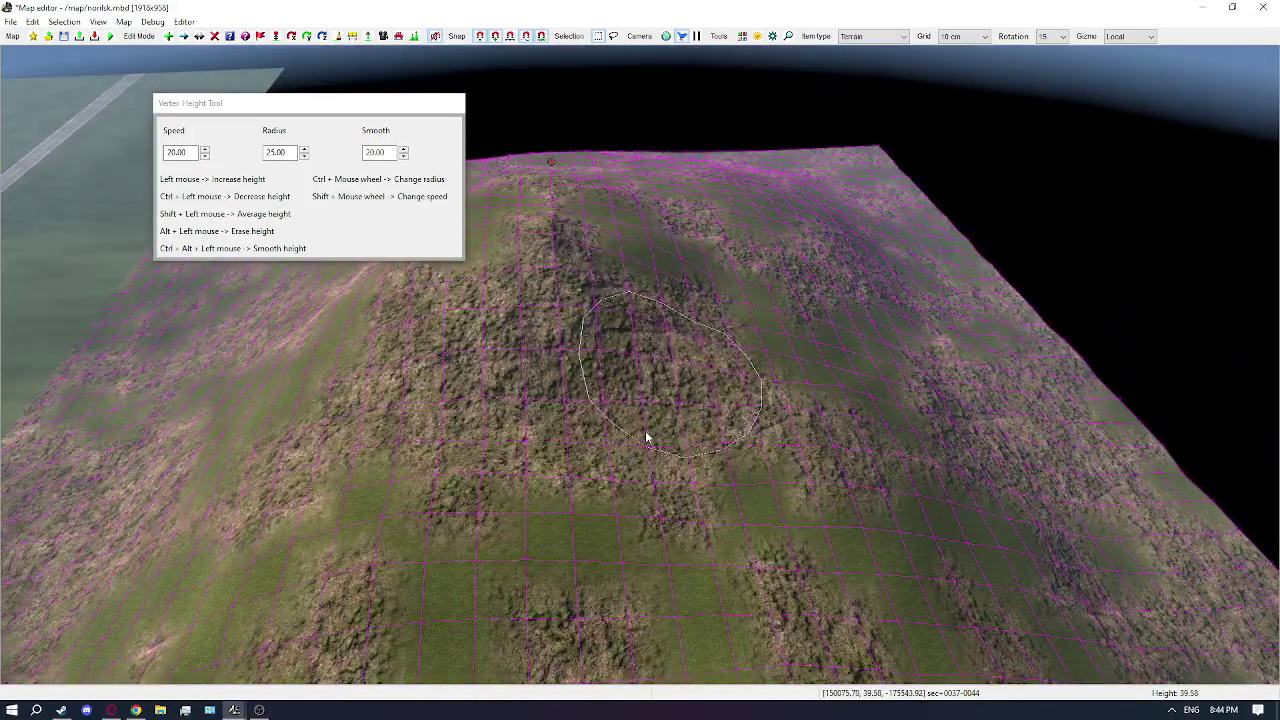
mouse_move(592, 374)
middle_mouse_down()
mouse_move(705, 374)
mouse_move(843, 300)
mouse_move(603, 404)
middle_mouse_up()
middle_click_drag(411, 543, 770, 347)
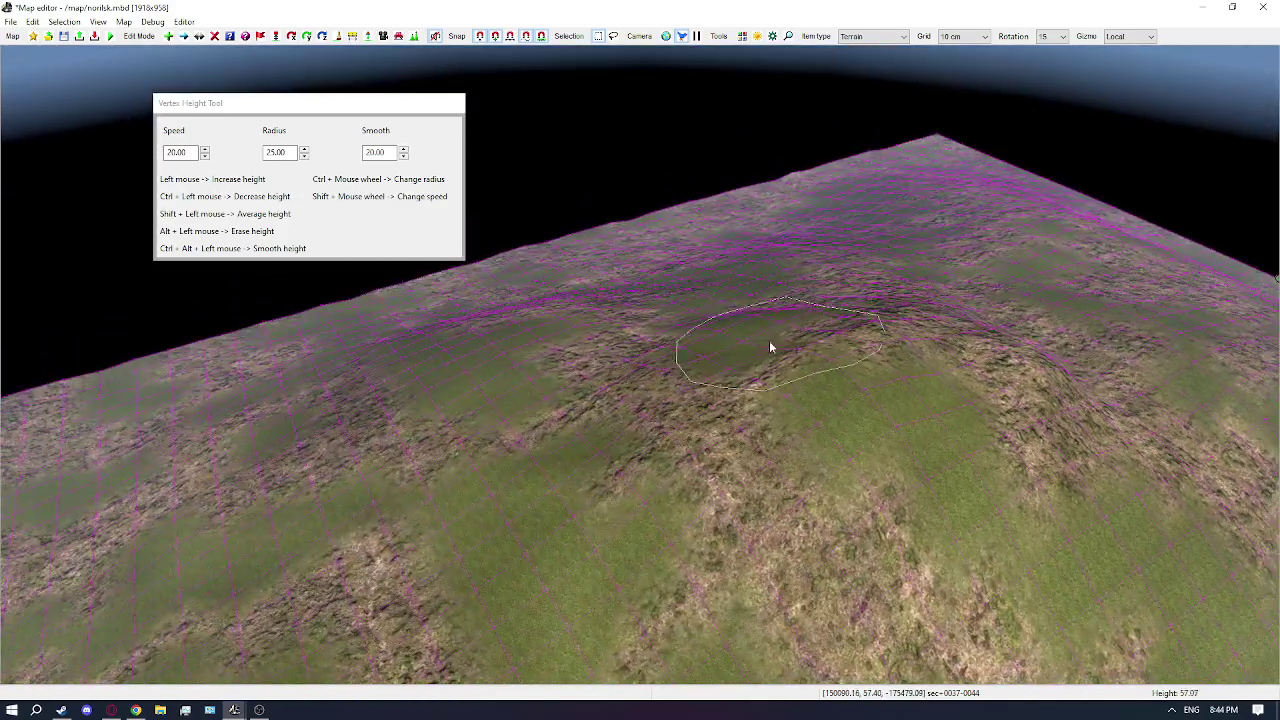
key("b")
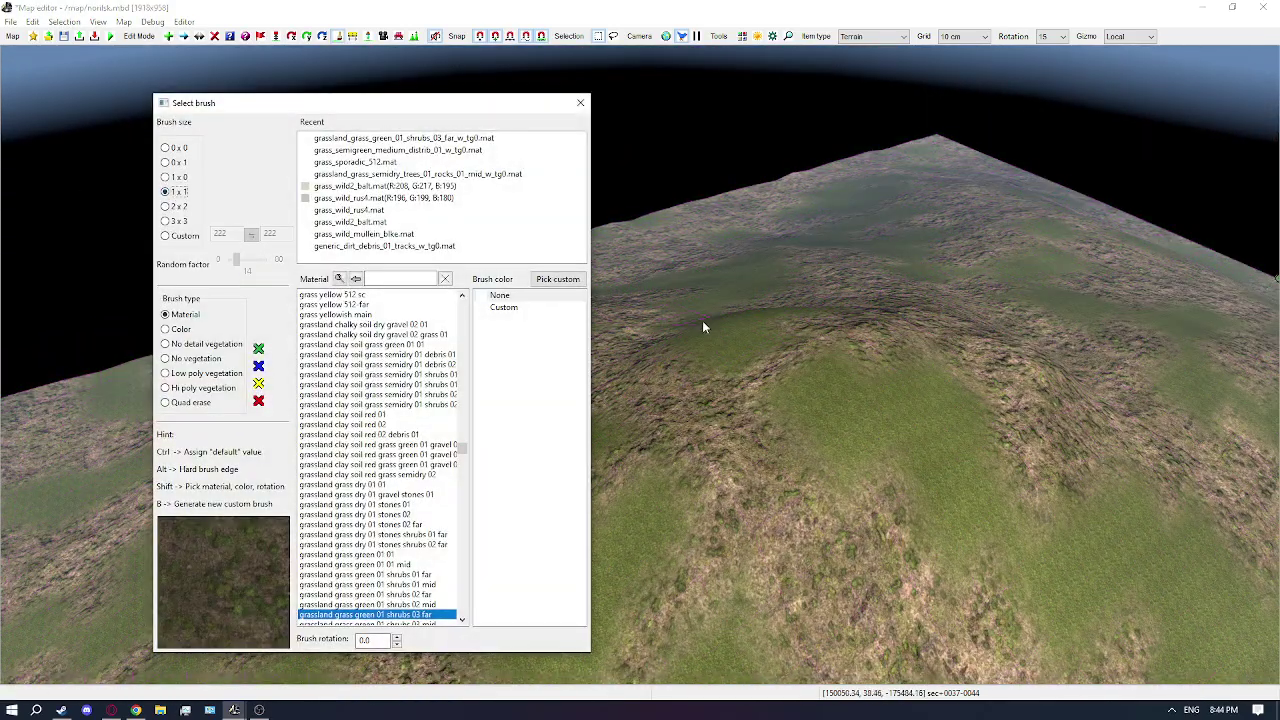
middle_click_drag(702, 327, 730, 350)
left_click(350, 435)
left_click(719, 387)
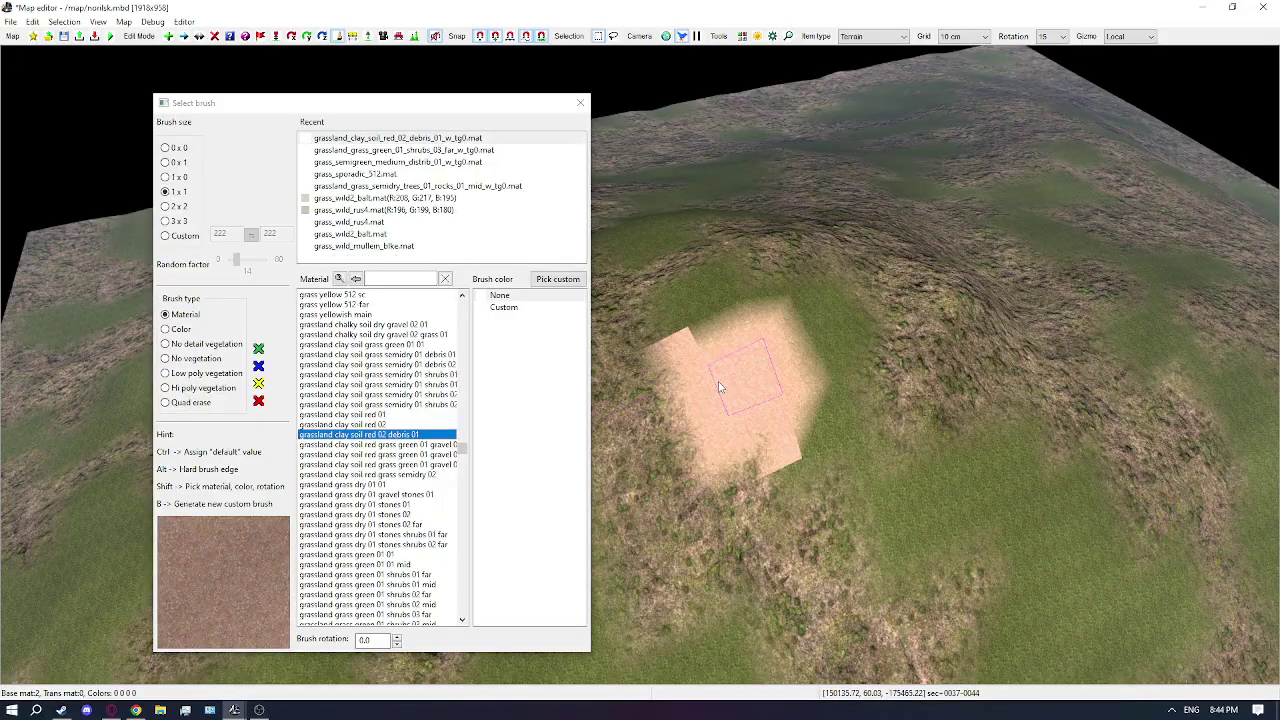
scroll(712, 400, "up", 4)
key("Escape")
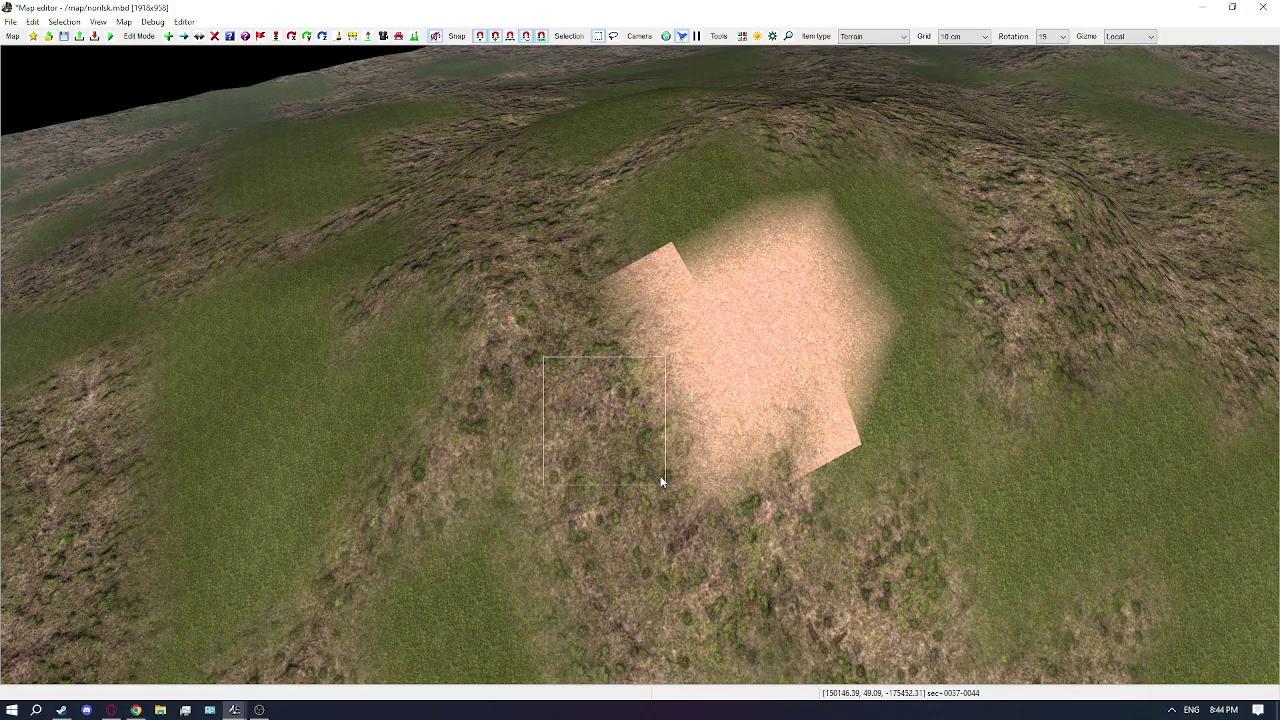
Pick up the grassland grass green 01 shrubs 03 far material from the ground beside the red clay patch
key("v")
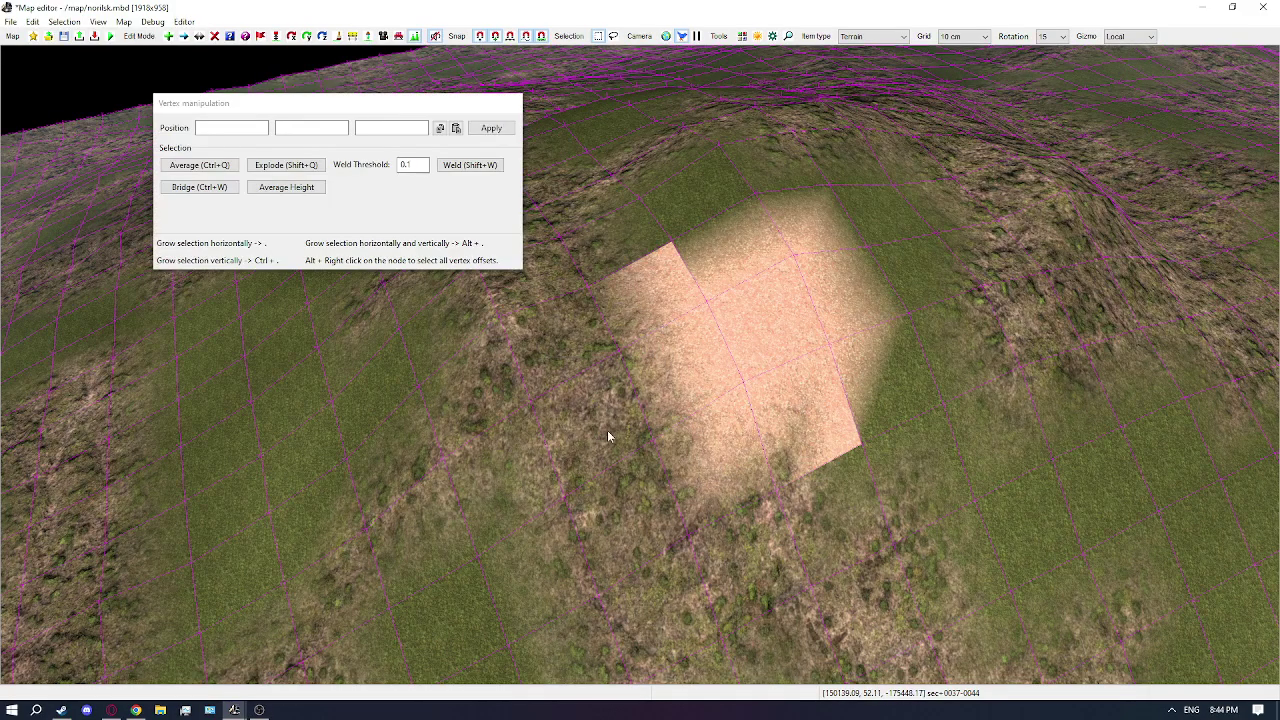
key("Escape")
key("b")
left_click(631, 456, "shift")
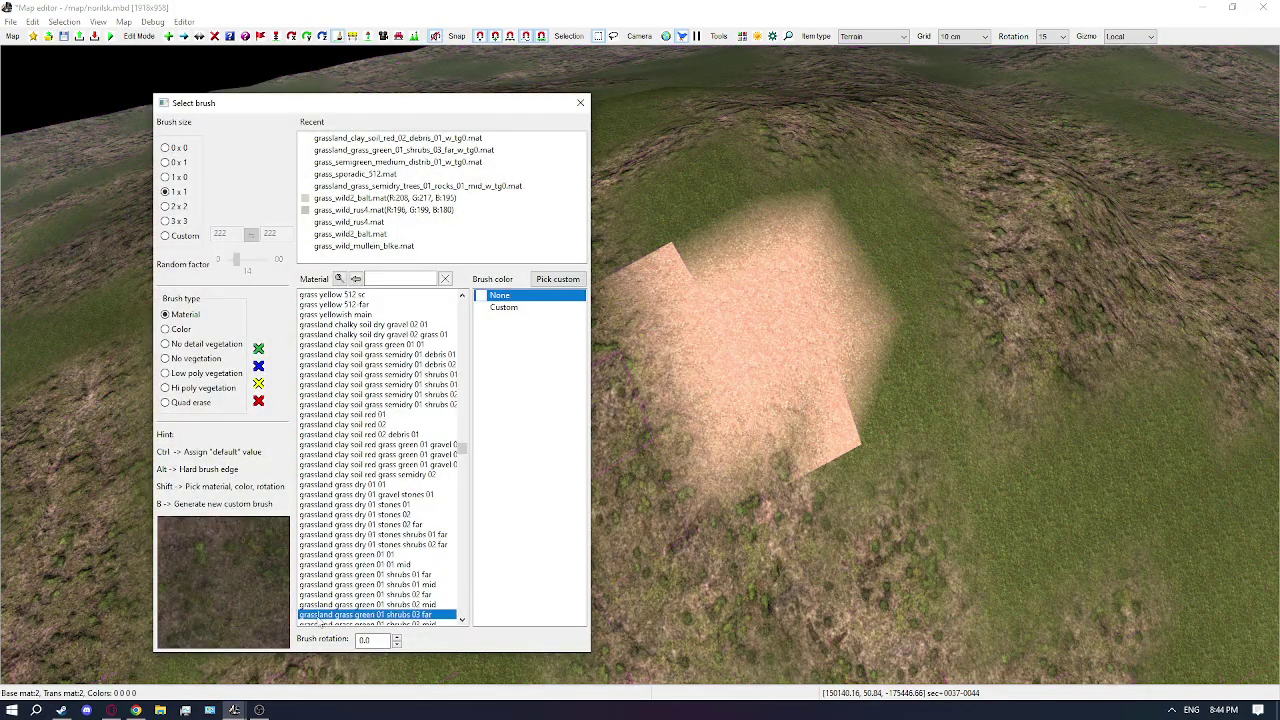
key("Escape")
Examine the vertex grid around the hard-edged corner of the red clay patch with vertex manipulation active
key("v")
middle_click_drag(725, 400, 725, 400)
key("c")
left_click(694, 351)
key("v")
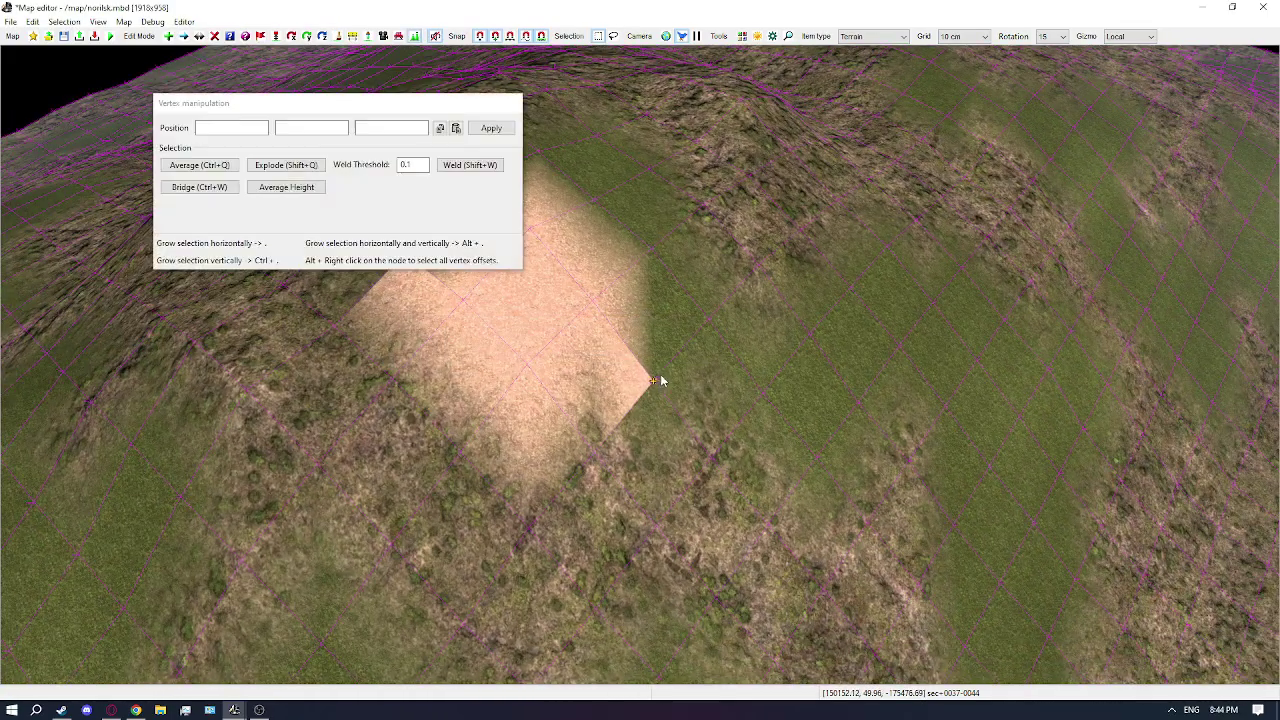
scroll(658, 376, "up", 4)
left_click_drag(609, 319, 735, 486)
left_click(637, 437)
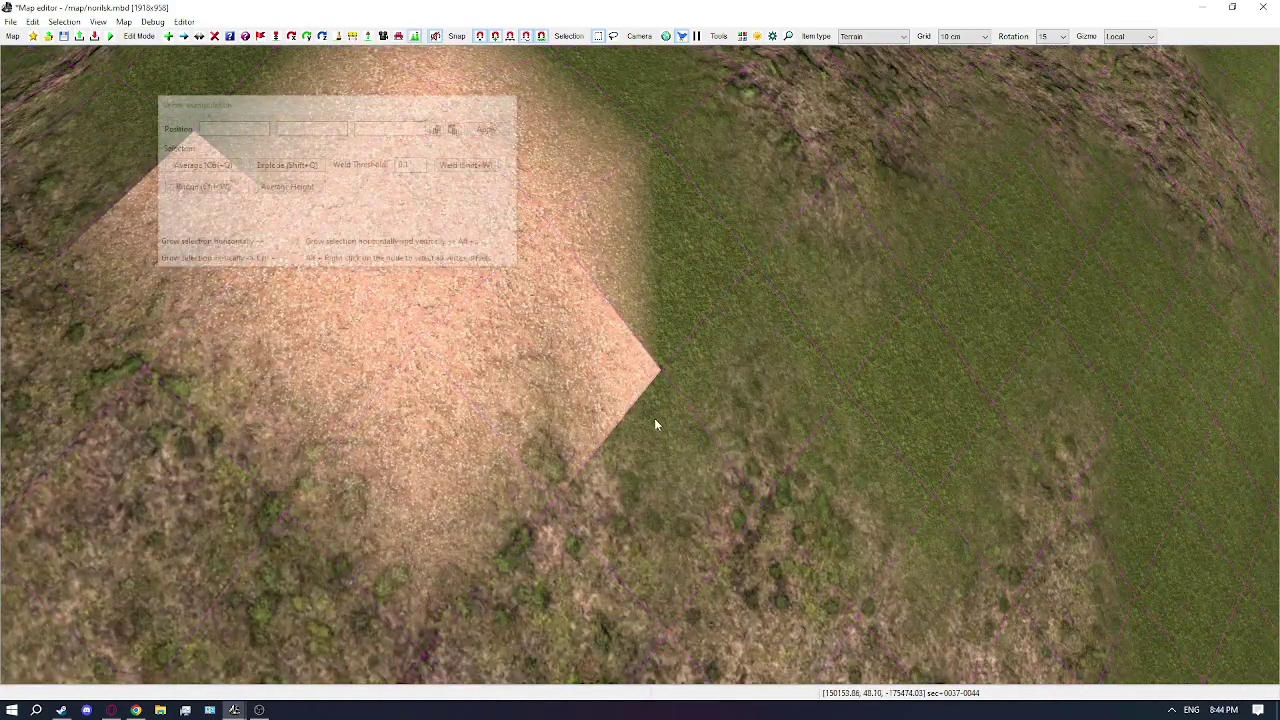
Select the single vertex at the red clay patch's sharp corner, and clear the selection
left_click_drag(711, 429, 536, 263)
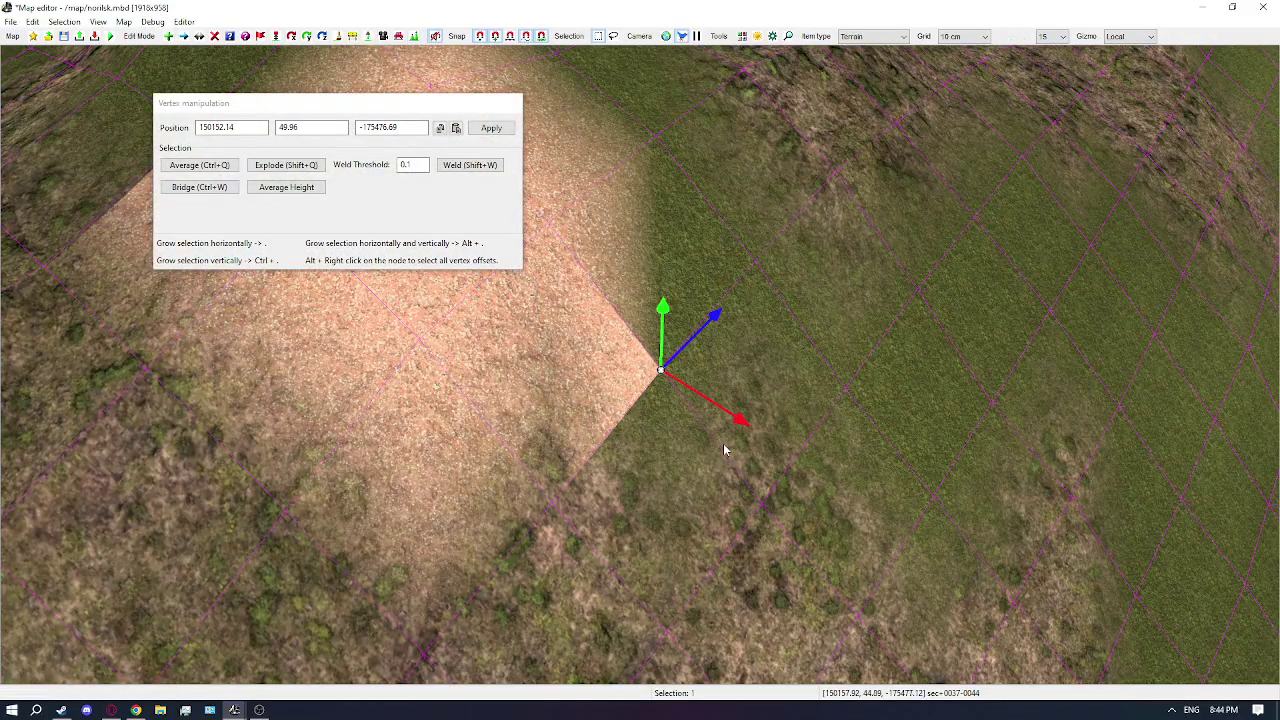
left_click(724, 445)
left_click_drag(662, 371, 629, 377)
key("ctrl+z")
left_click(574, 280)
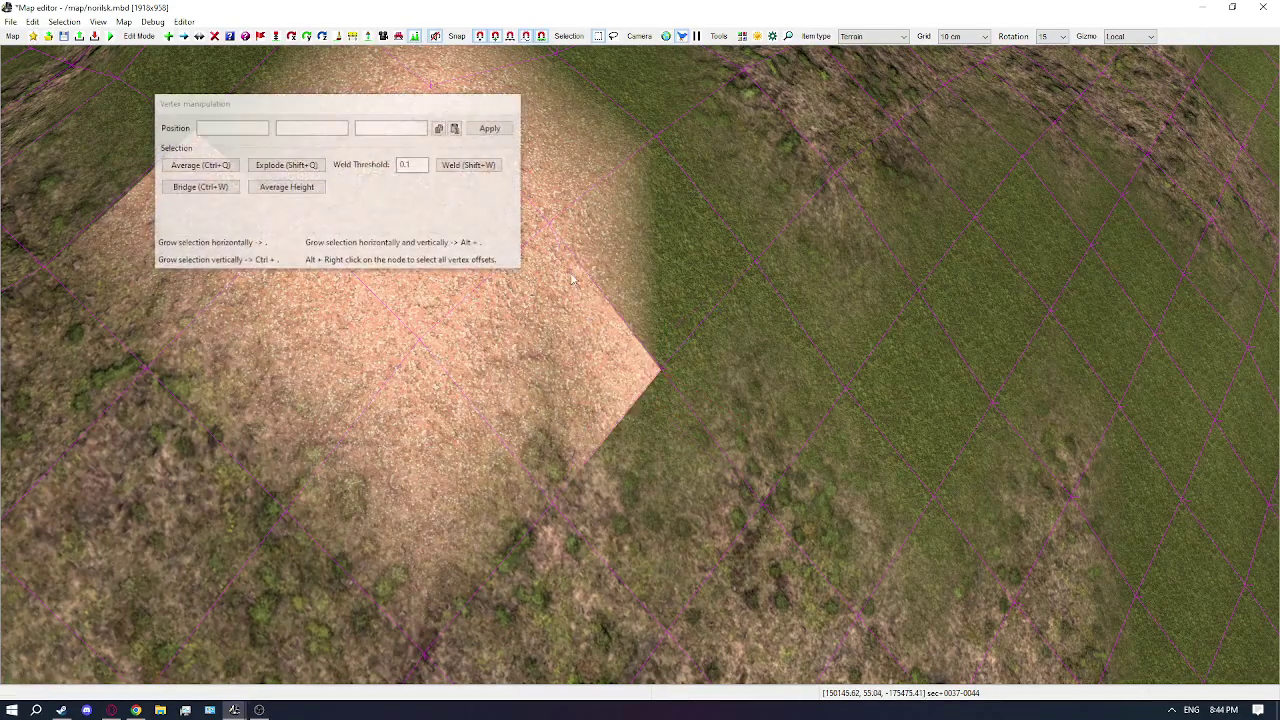
mouse_move(555, 263)
left_mouse_down()
mouse_move(589, 275)
mouse_move(695, 412)
left_mouse_up()
Paint one square of grassland grass green 01 shrubs 03 far on the green slope and close the brush
key("b")
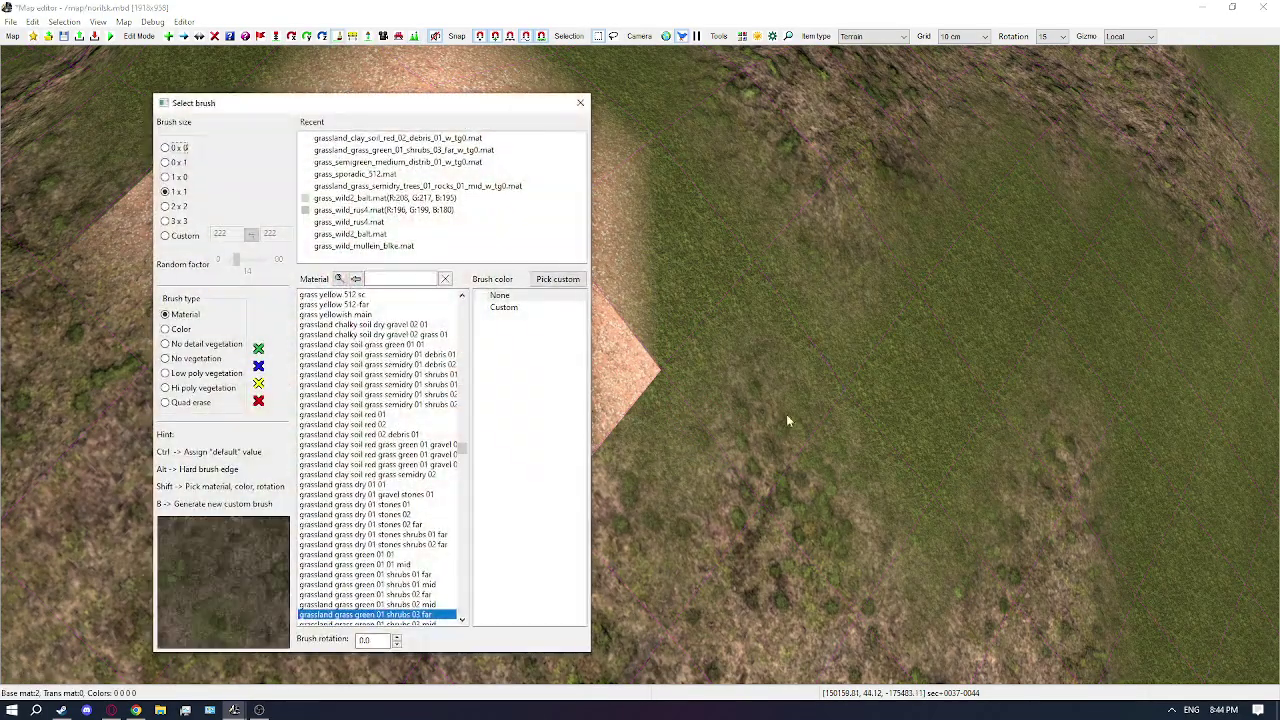
right_click_drag(786, 414, 728, 353)
left_click(728, 353)
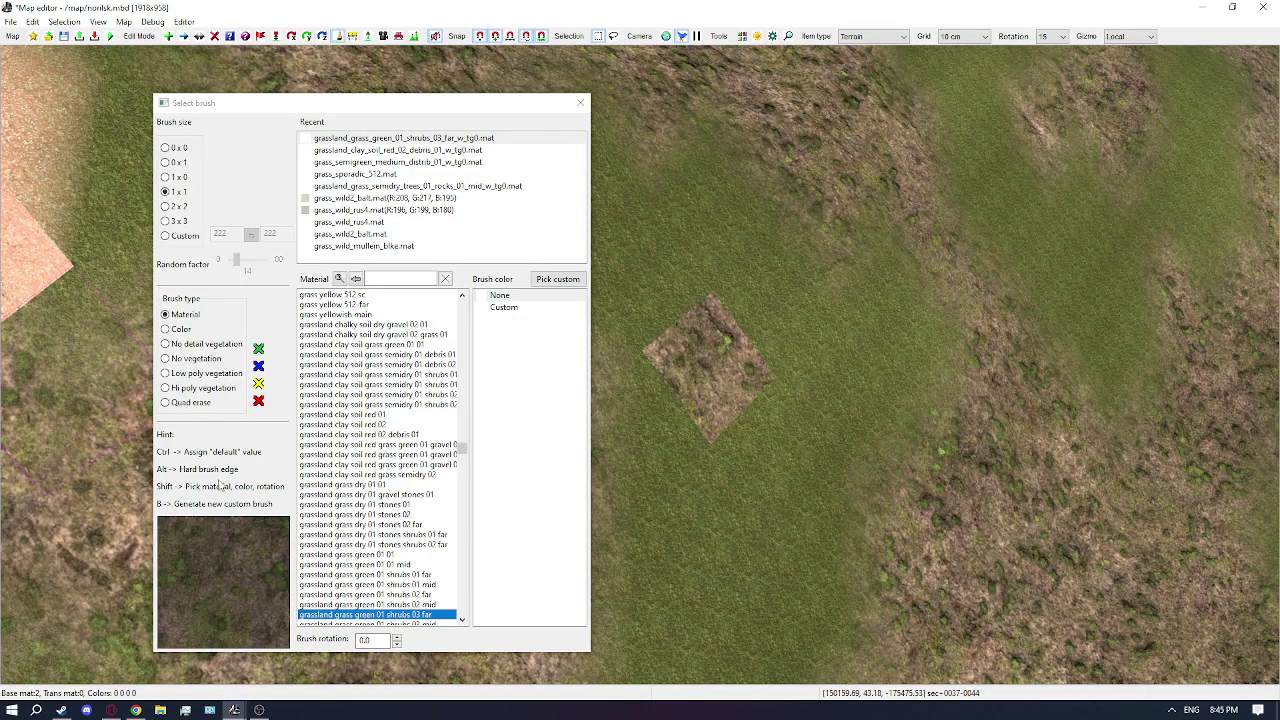
right_click_drag(714, 352, 701, 334)
key("Escape")
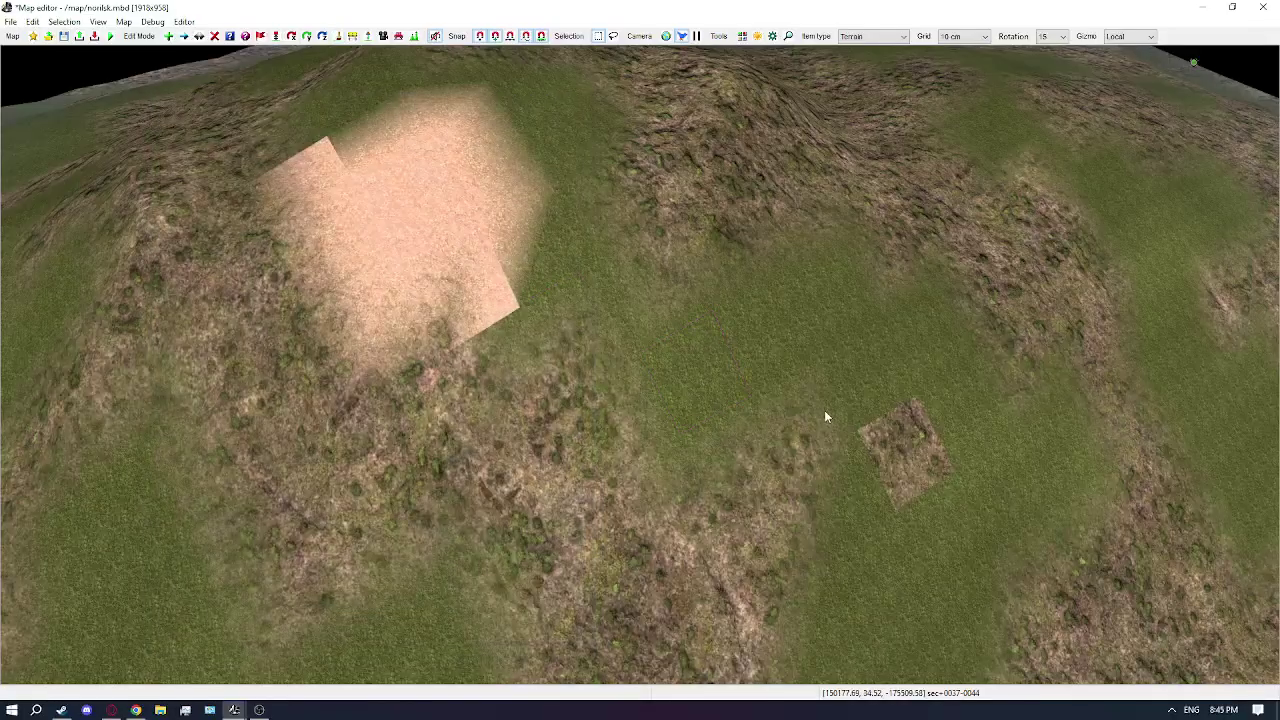
Pick up the grassland grass green 01 shrubs 03 far material from the slope and paint it over the red clay patch
key("space")
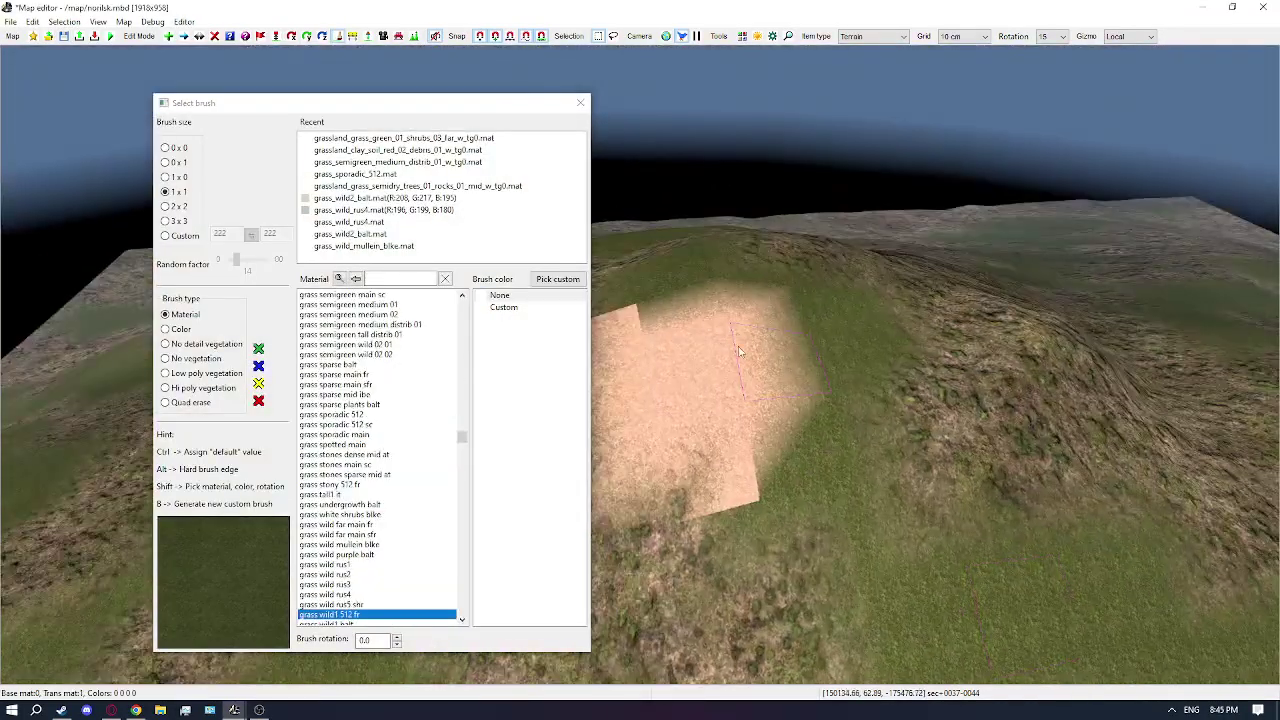
left_click(997, 400, "shift")
left_click(703, 364)
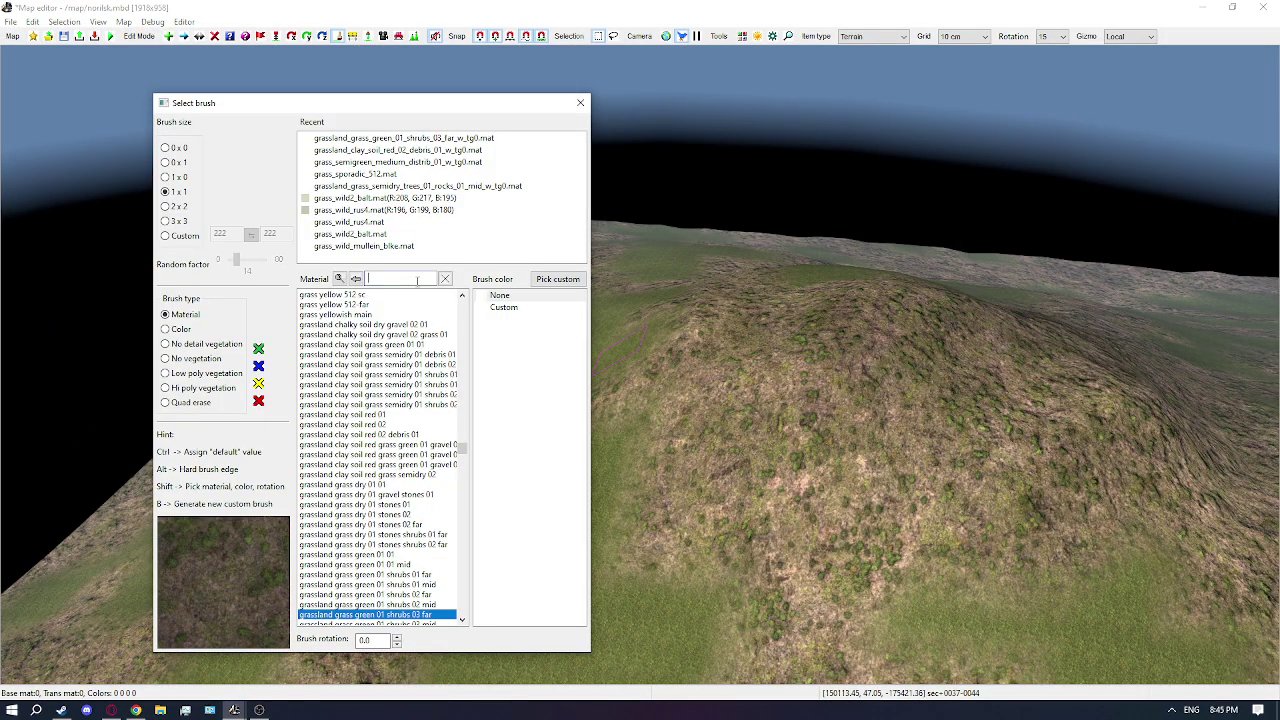
Filter the materials by "rock", choose grassland rock granite 02 01 mid and paint it on the hill's upper face
type("rock")
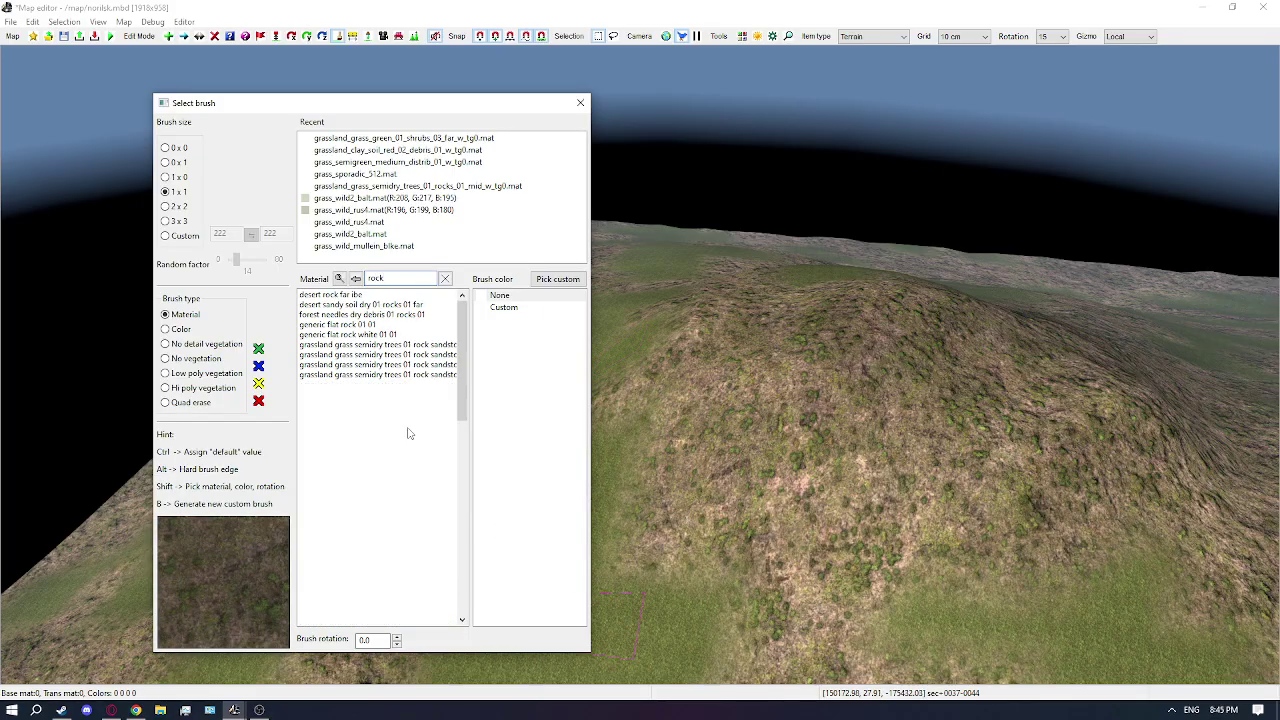
left_click(382, 474)
mouse_move(683, 396)
left_mouse_down()
mouse_move(800, 390)
mouse_move(917, 343)
left_mouse_up()
middle_click_drag(858, 400, 748, 350)
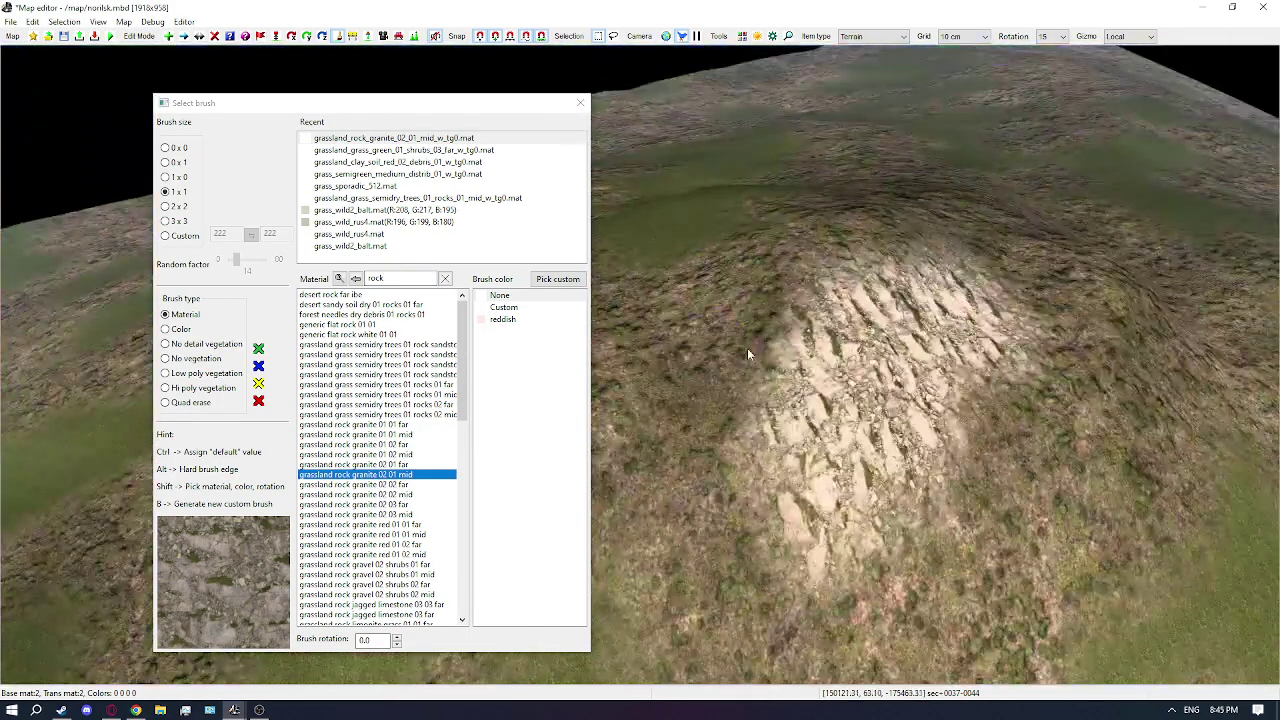
left_click_drag(748, 350, 764, 382)
scroll(775, 381, "down", 2)
left_click(814, 406)
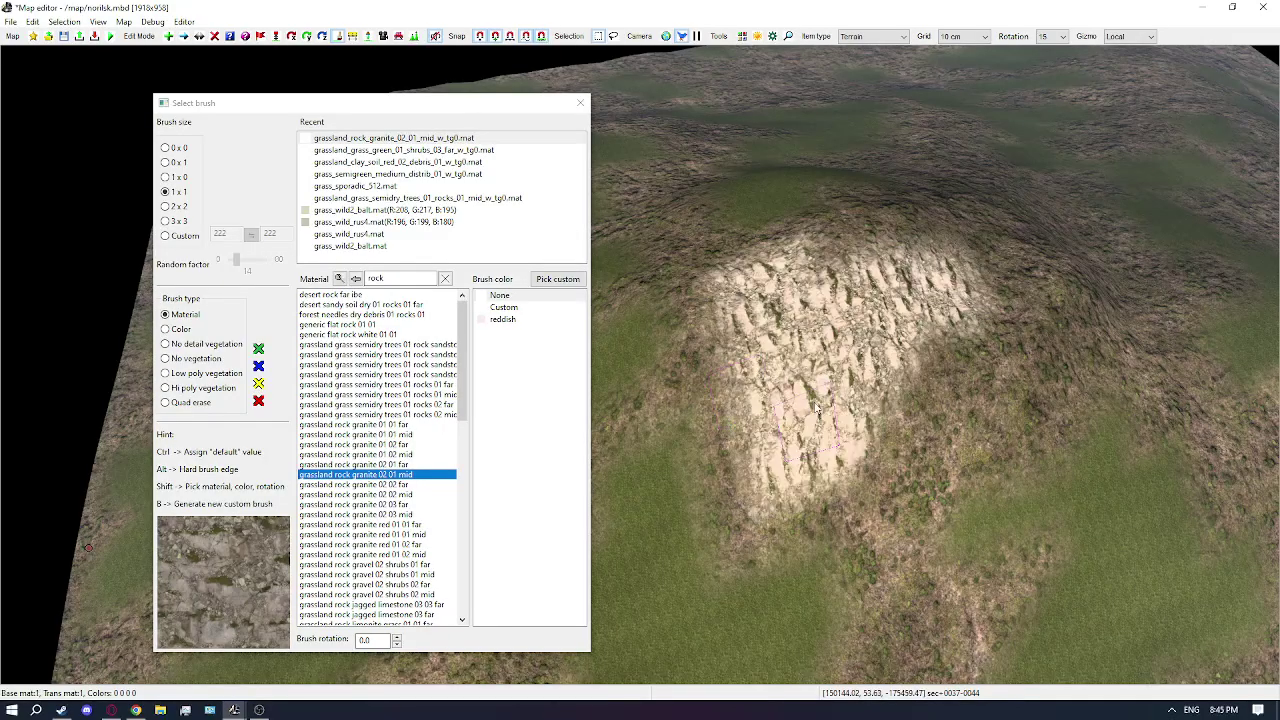
Extend the granite rock material across the hill's upper slope along the crest
mouse_move(816, 408)
middle_mouse_down()
mouse_move(840, 418)
mouse_move(752, 319)
middle_mouse_up()
key("Escape")
scroll(840, 418, "down", 3)
scroll(840, 418, "up", 4)
key("b")
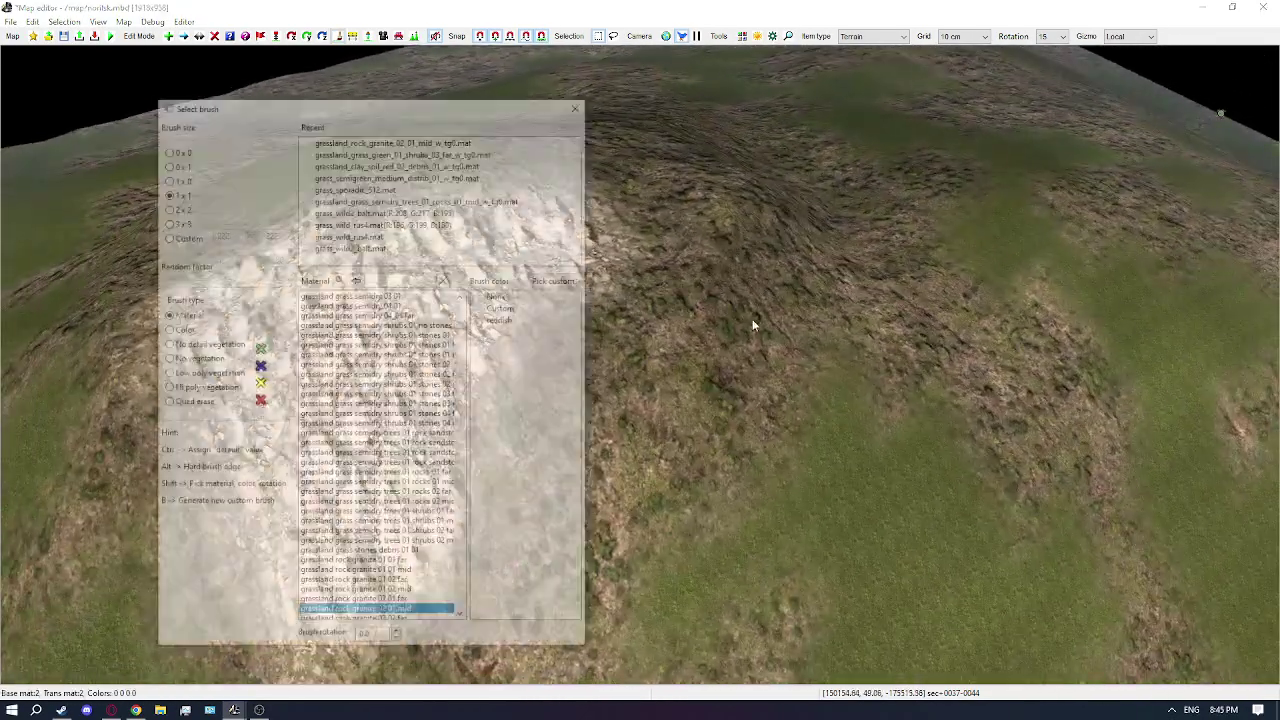
left_click_drag(752, 319, 663, 428)
middle_click_drag(728, 436, 805, 442)
scroll(809, 442, "down", 3)
key("Escape")
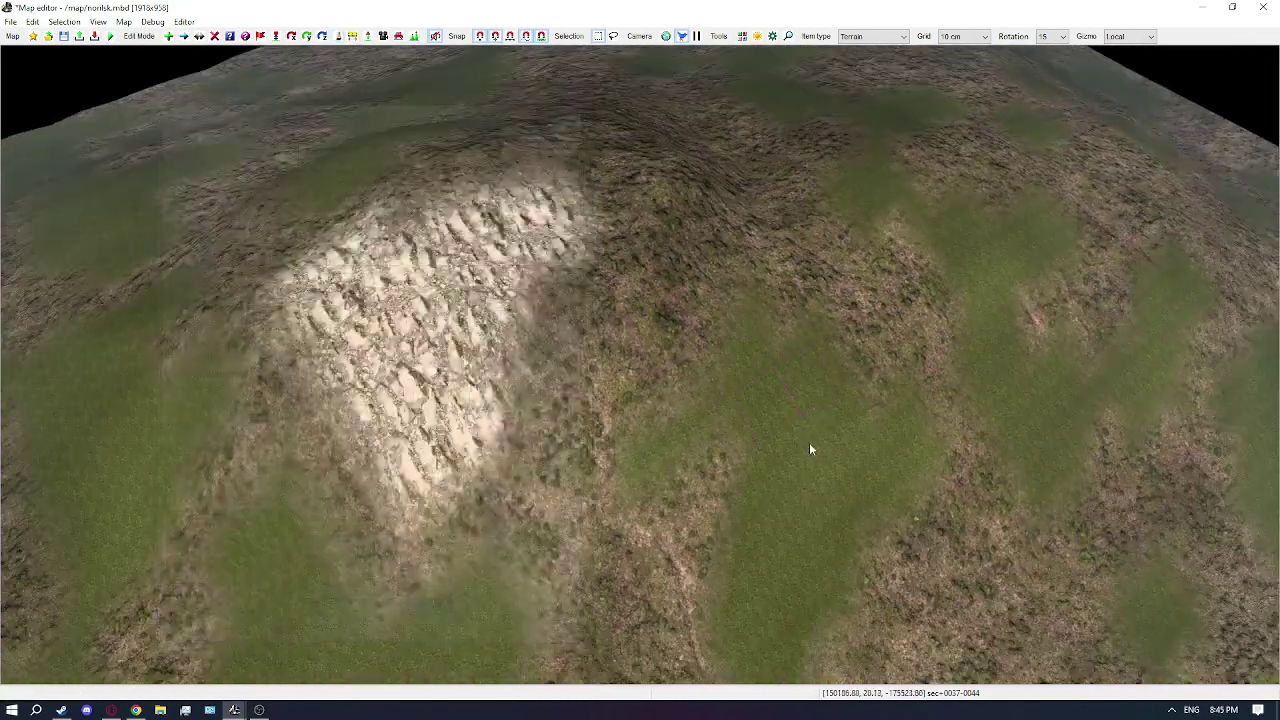
mouse_move(771, 394)
left_mouse_down()
mouse_move(823, 597)
mouse_move(703, 356)
left_mouse_up()
right_click_drag(704, 357, 763, 210)
key("space")
mouse_move(763, 206)
left_mouse_down()
mouse_move(950, 280)
mouse_move(945, 250)
left_mouse_up()
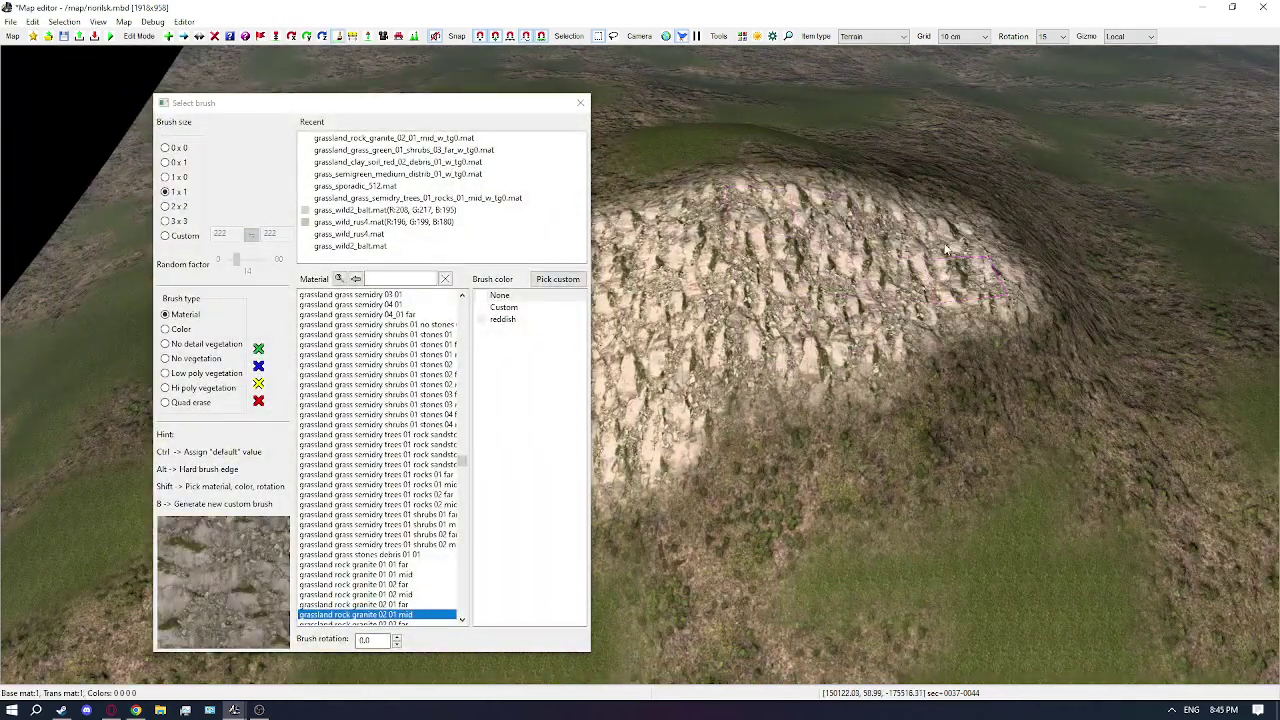
Pick up the grassland grass green 01 shrubs 03 far material and paint it along the granite's hard edge to blend it
middle_click_drag(923, 194, 921, 205)
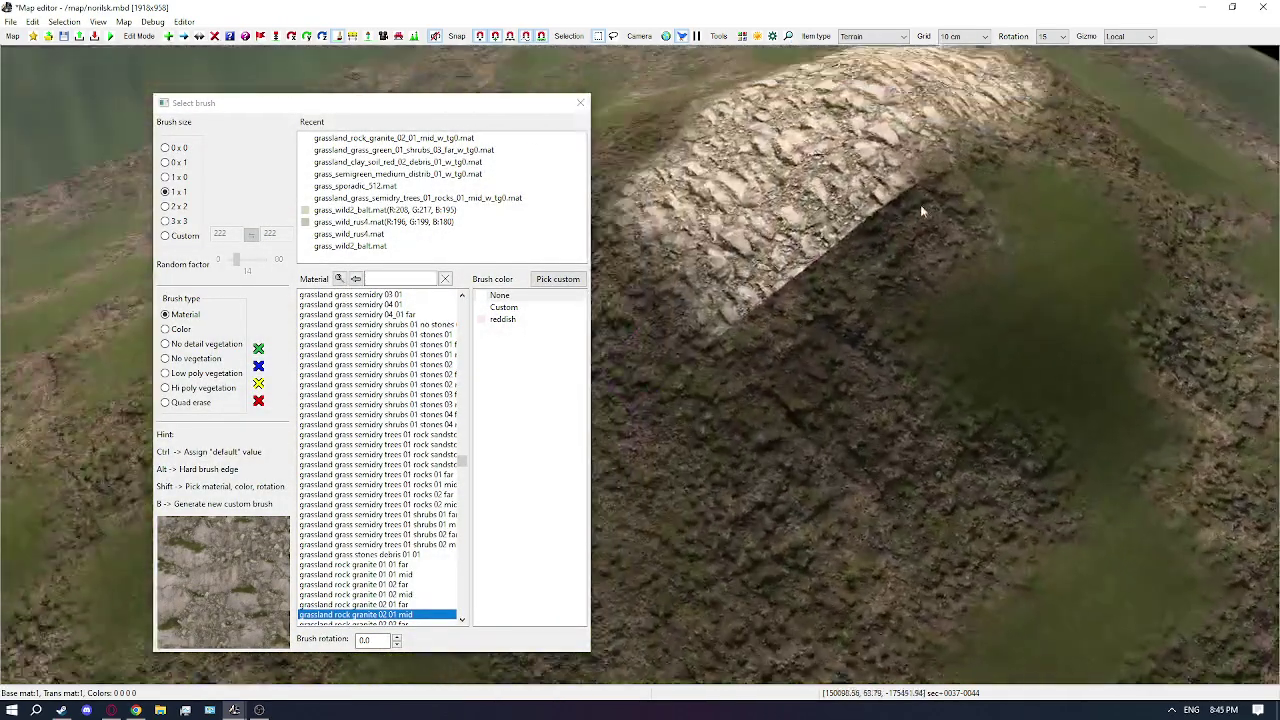
left_click(830, 250)
right_click_drag(829, 254, 657, 303)
scroll(657, 303, "down", 4)
mouse_move(690, 350)
middle_mouse_down()
mouse_move(708, 388)
mouse_move(735, 375)
middle_mouse_up()
scroll(710, 388, "up", 4)
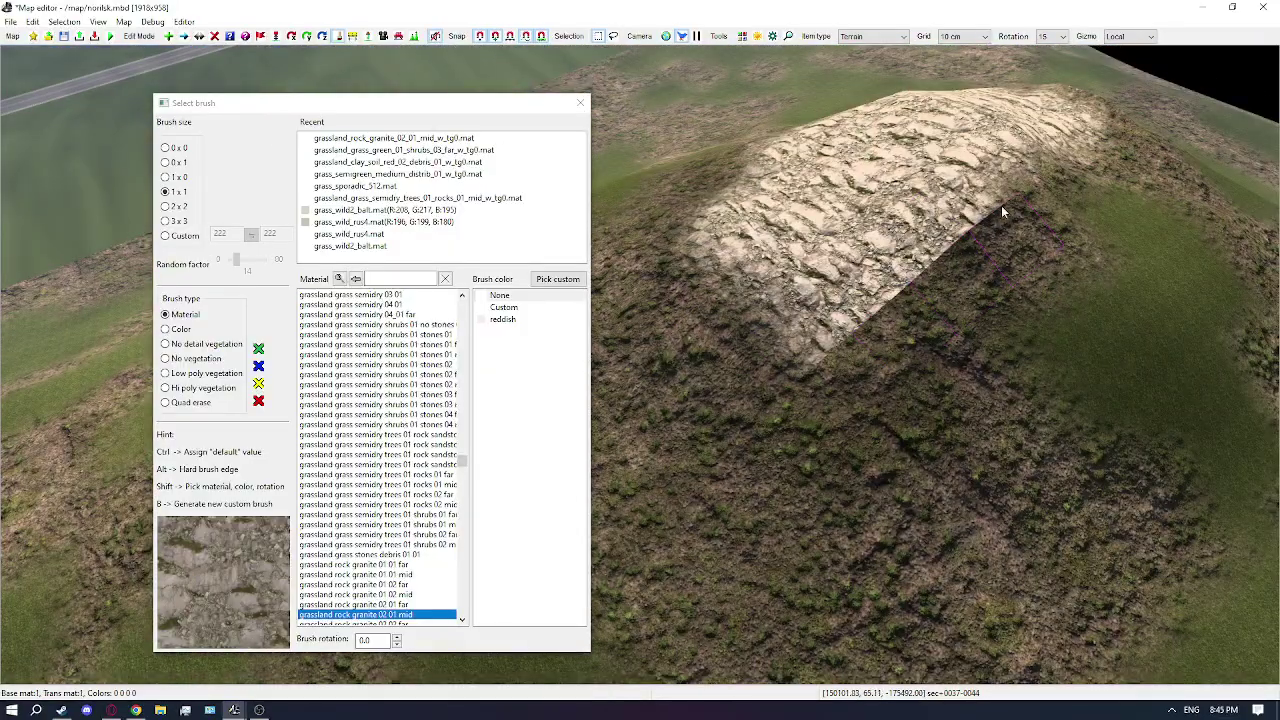
middle_click_drag(936, 260, 874, 310)
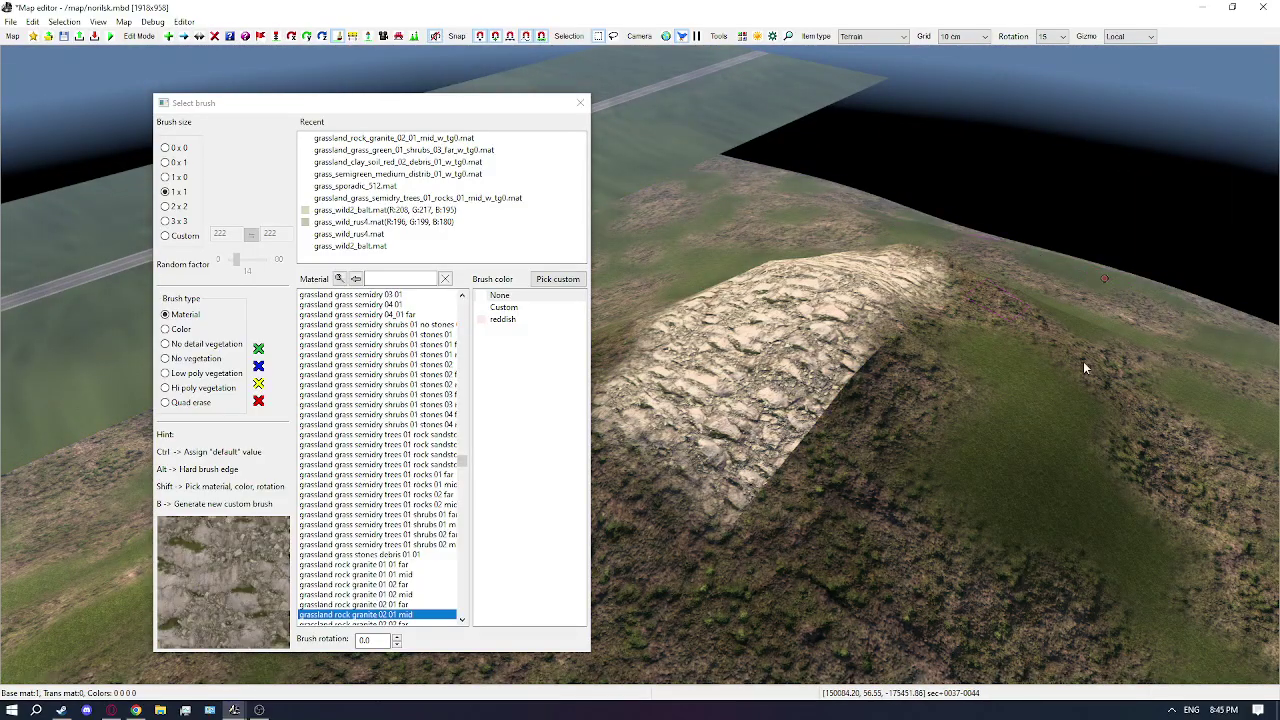
middle_click_drag(808, 360, 803, 319)
left_click(868, 338, "shift")
left_click(815, 305)
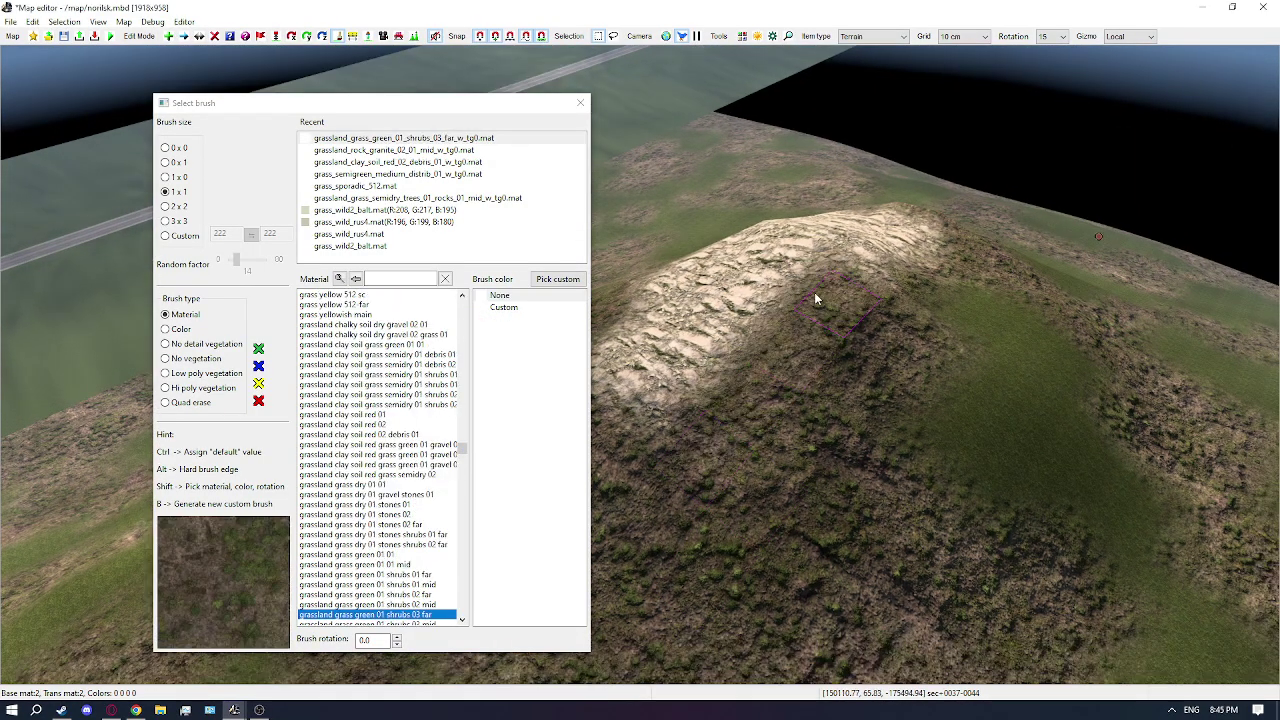
Pick up grassland rock granite 02 01 mid from the crest and paint the rock down the ridge, undoing stray strokes
left_click(757, 265, "shift")
left_click(745, 323)
left_click(669, 415)
mouse_move(687, 393)
middle_mouse_down()
mouse_move(825, 348)
mouse_move(811, 372)
middle_mouse_up()
left_click(818, 410)
key("ctrl+z")
key("ctrl+z")
left_click(867, 427)
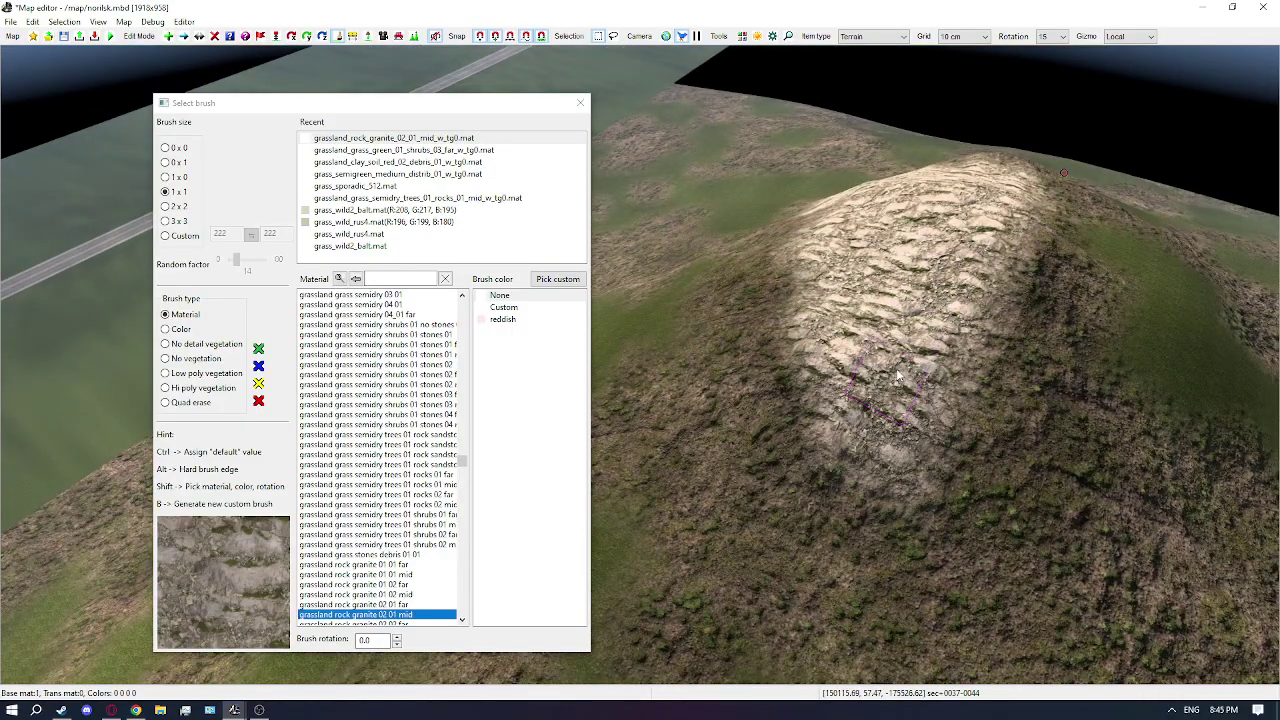
Extend the granite farther down the ridge, undoing the default-value squares assigned at its lower end
left_click(897, 407, "shift")
left_click(889, 470)
left_click(861, 458, "ctrl")
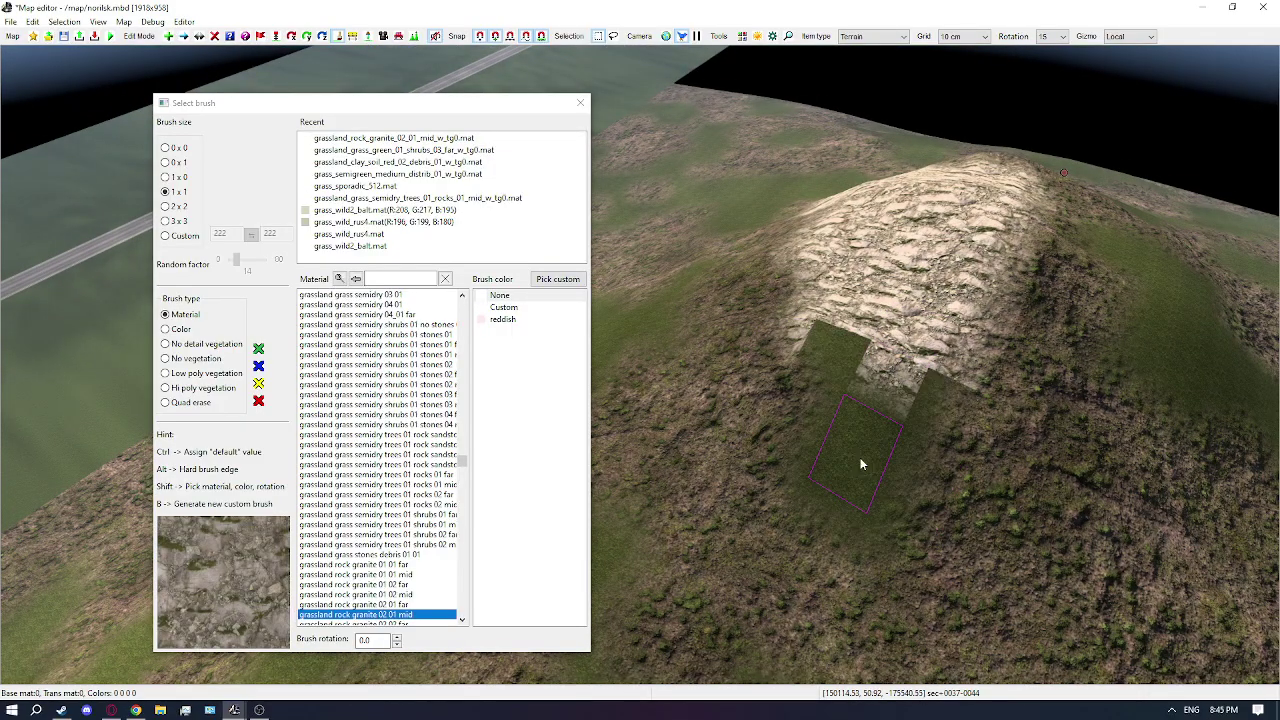
key("ctrl+z")
left_click(868, 425, "shift")
left_click(864, 436)
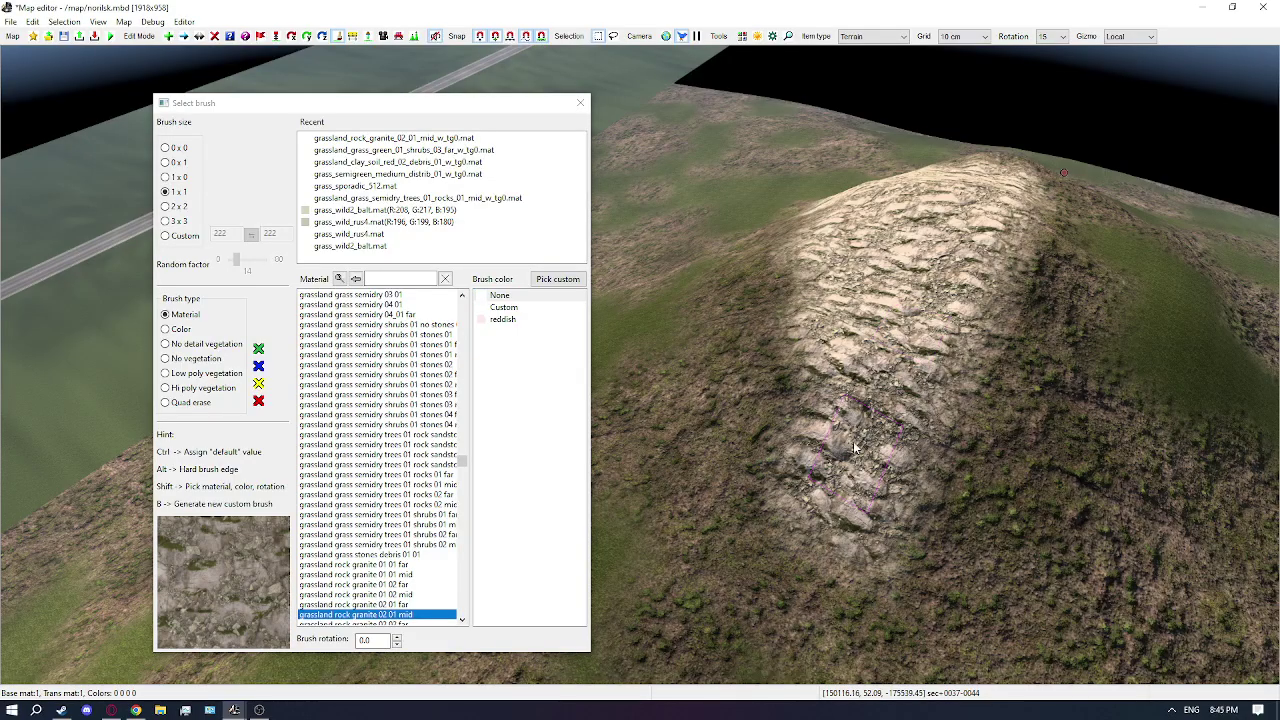
Paint the granite rock face with the No vegetation brush to clear its trees and bushes
key("v")
middle_click_drag(757, 422, 757, 422)
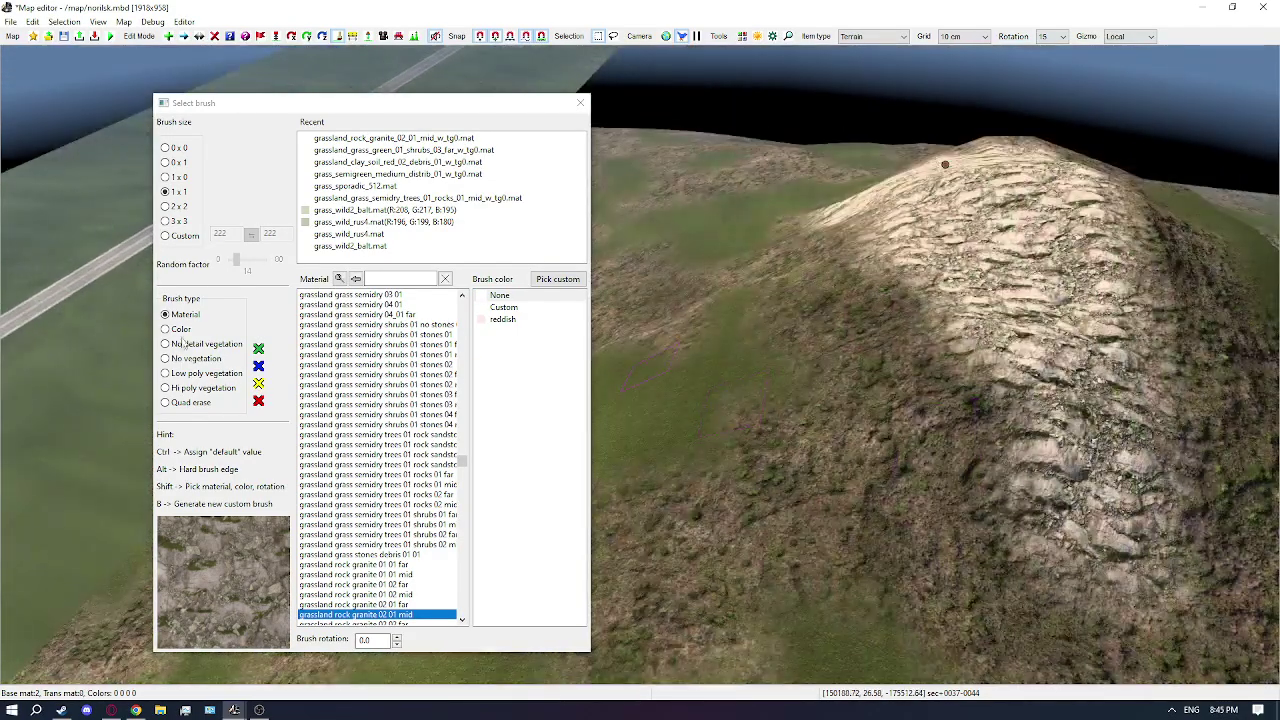
left_click(196, 358)
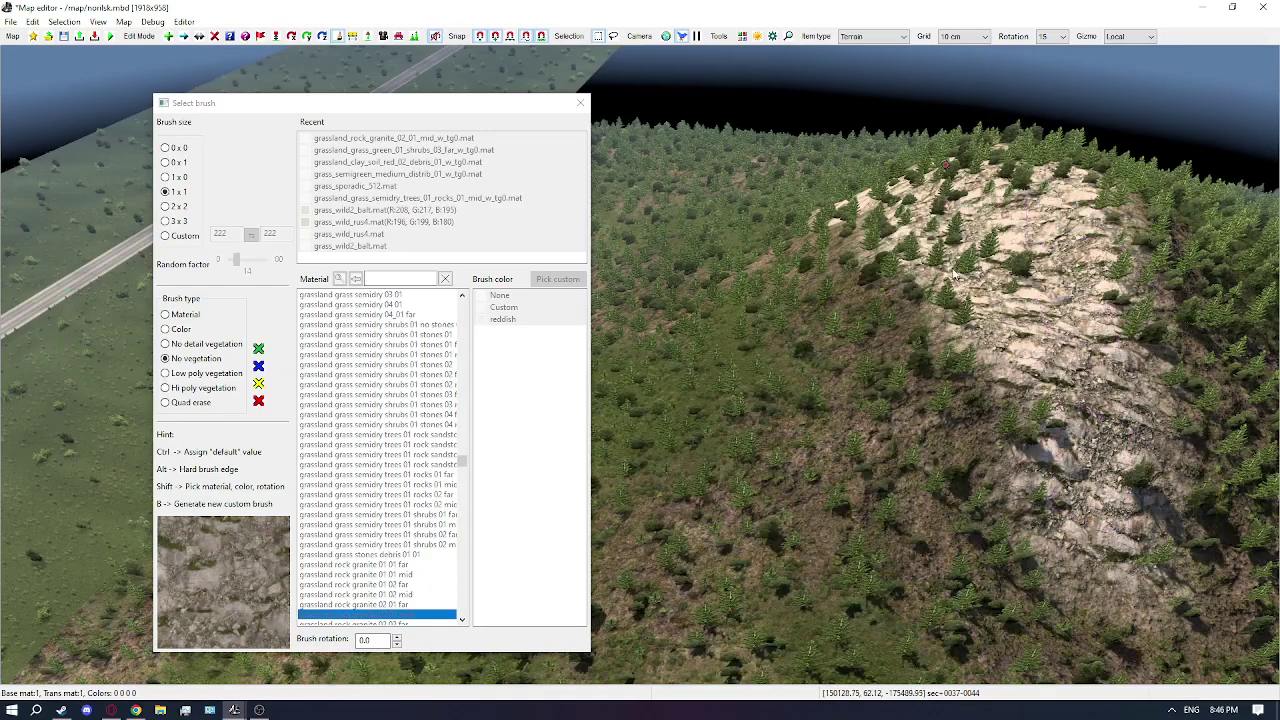
middle_click_drag(996, 270, 996, 270)
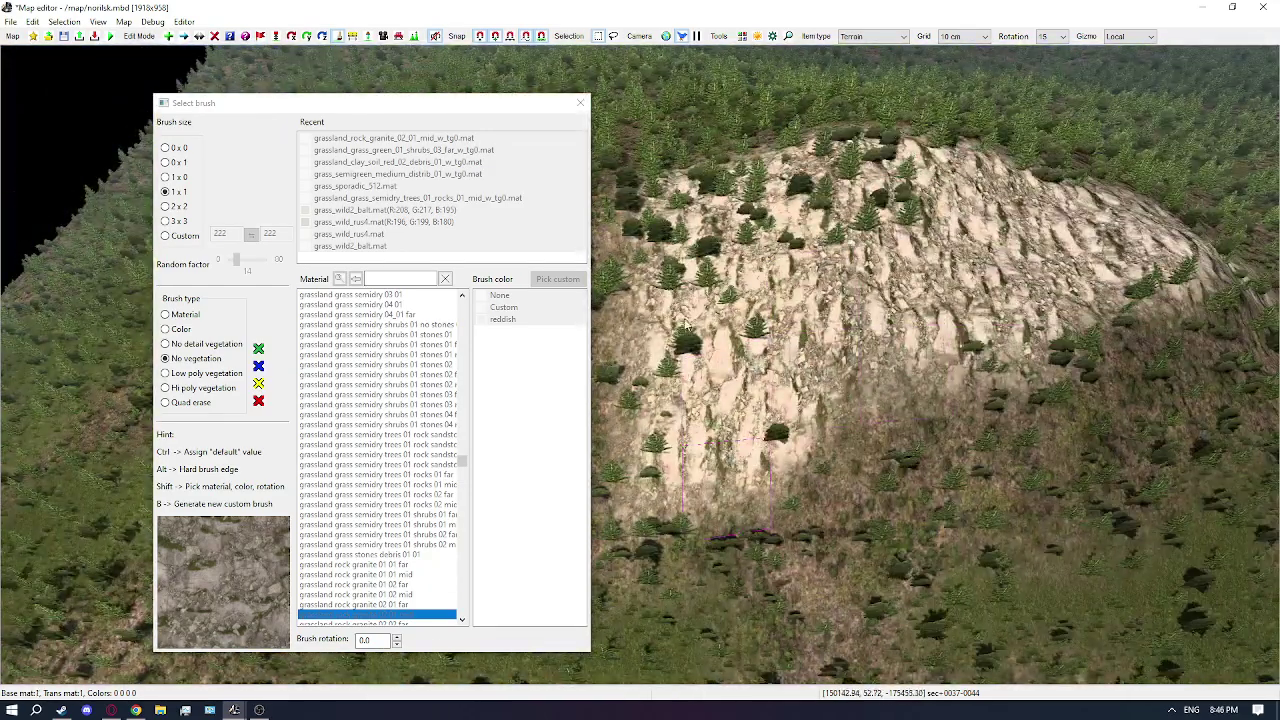
mouse_move(710, 231)
left_mouse_down()
mouse_move(885, 200)
mouse_move(850, 150)
mouse_move(720, 180)
mouse_move(673, 318)
left_mouse_up()
middle_click_drag(673, 318, 735, 290)
left_click_drag(735, 290, 728, 375)
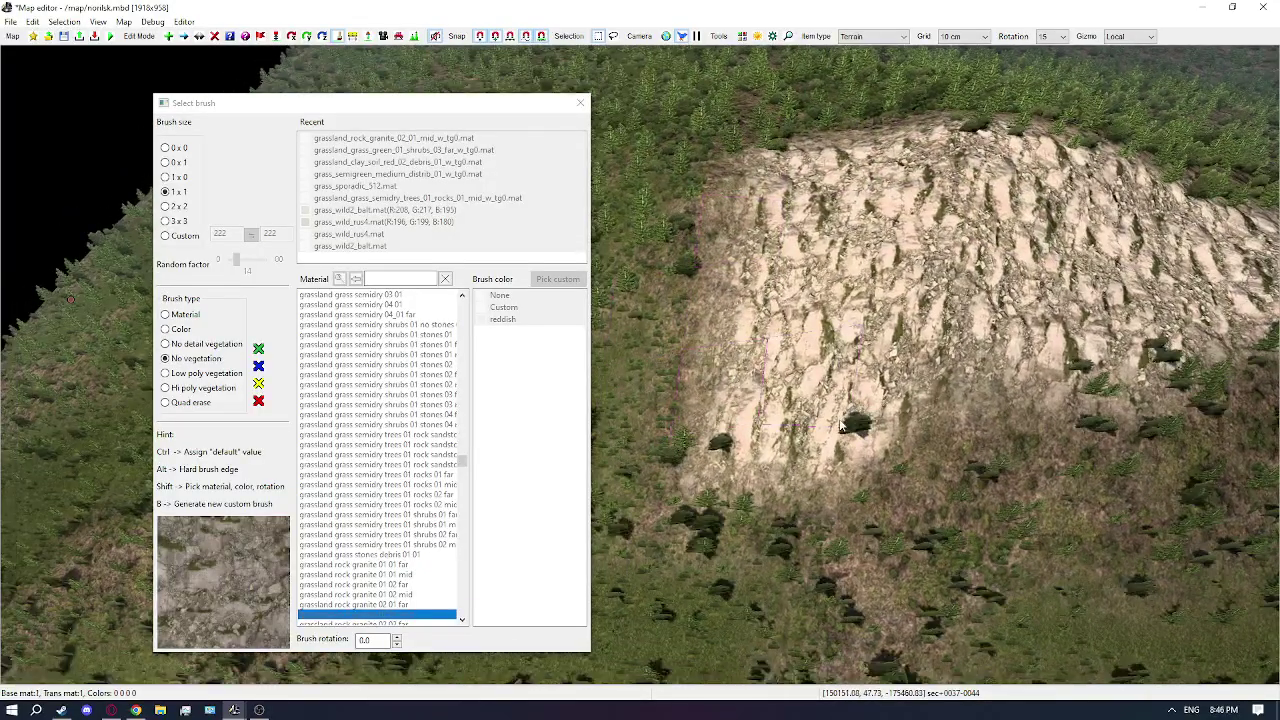
scroll(752, 279, "down", 3)
middle_click_drag(757, 232, 752, 279)
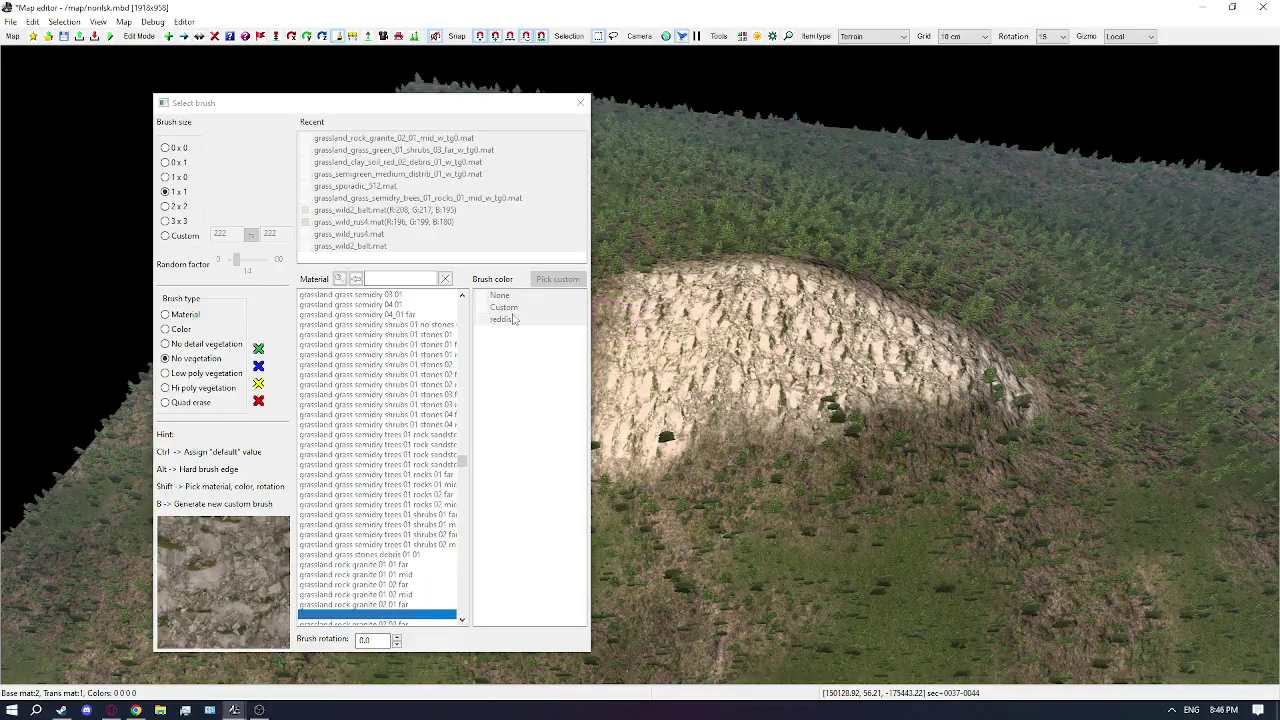
key("h")
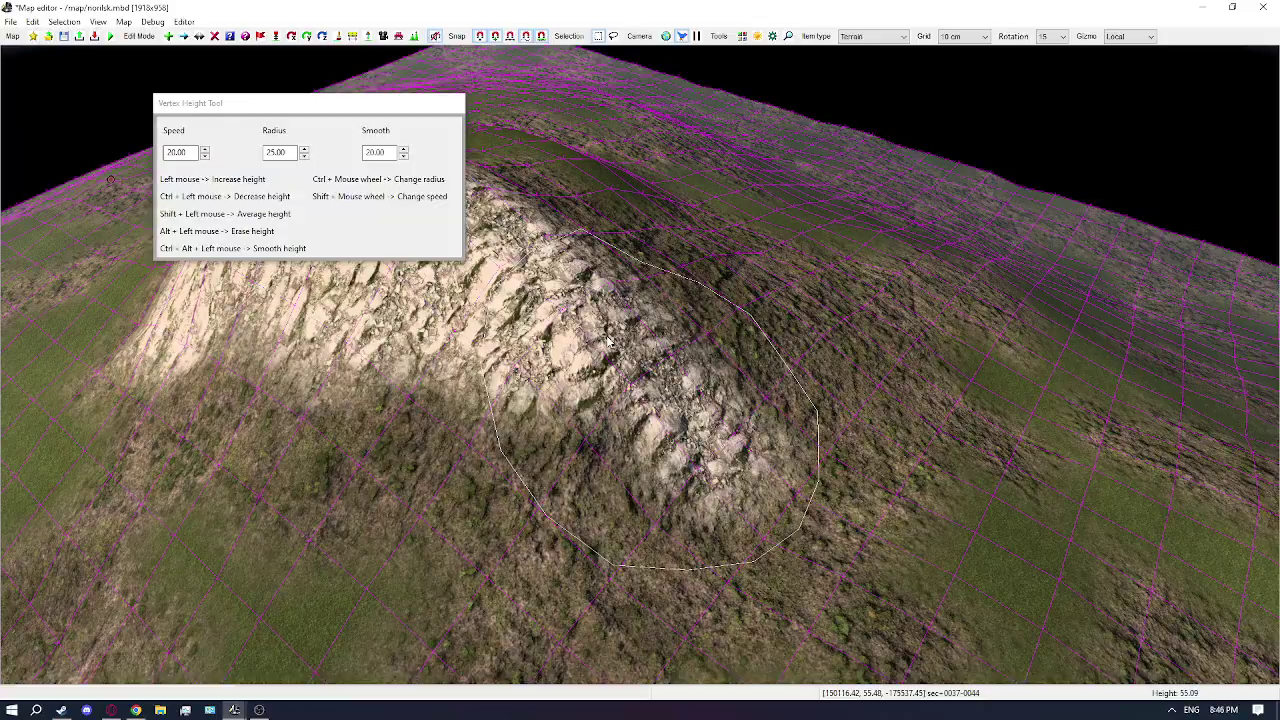
scroll(737, 337, "down", 3)
key("h")
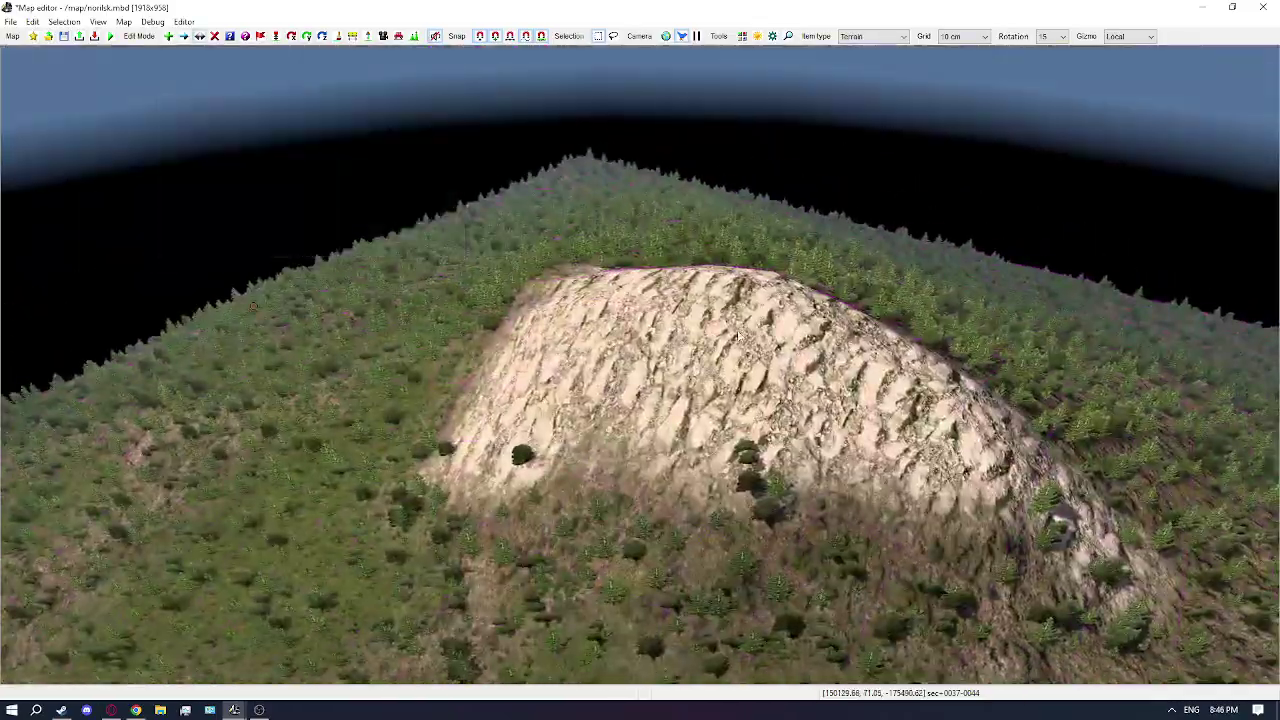
key("h")
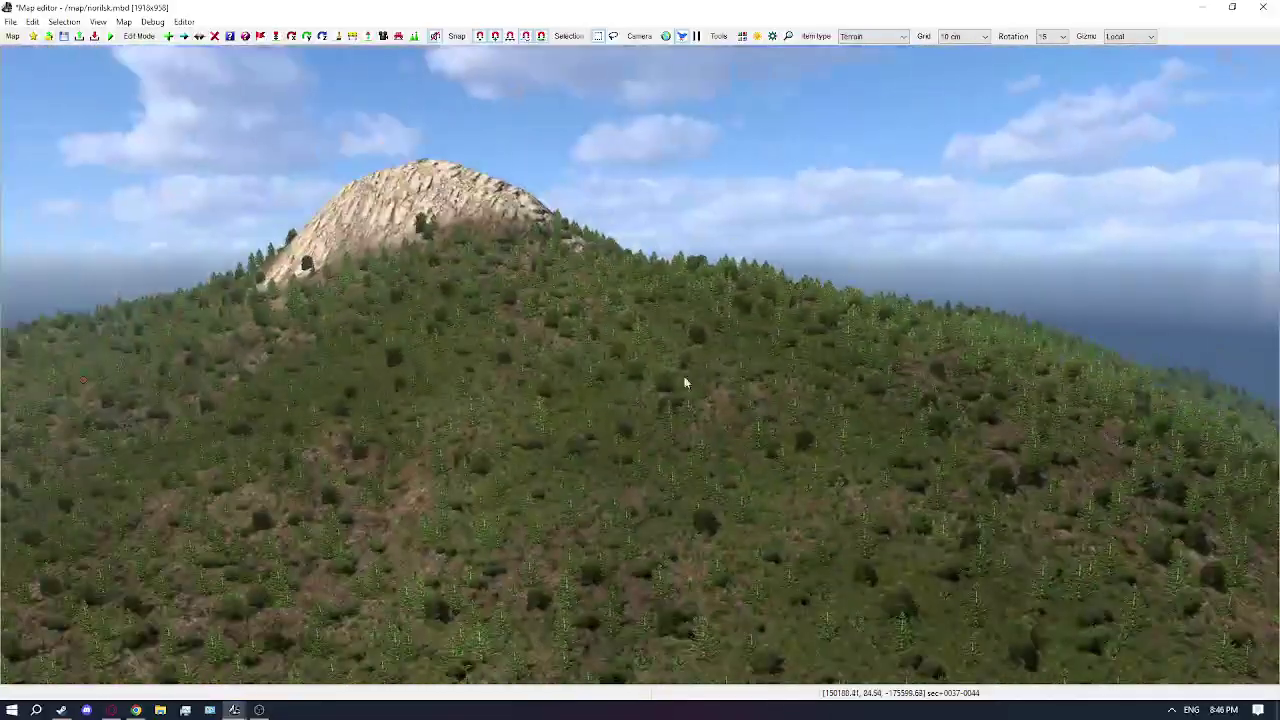
Examine the granite-topped hill and the neighbouring forested hill from several viewpoints along the road
right_click_drag(684, 377, 740, 384)
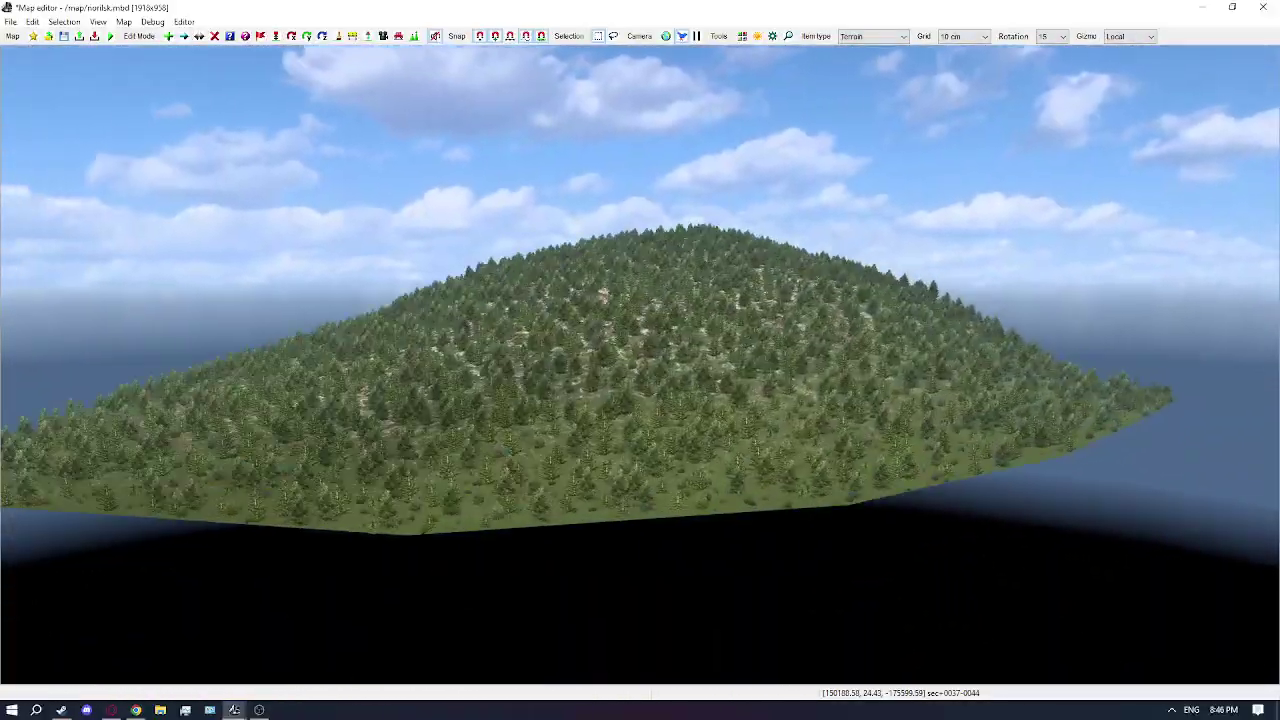
left_click(463, 370)
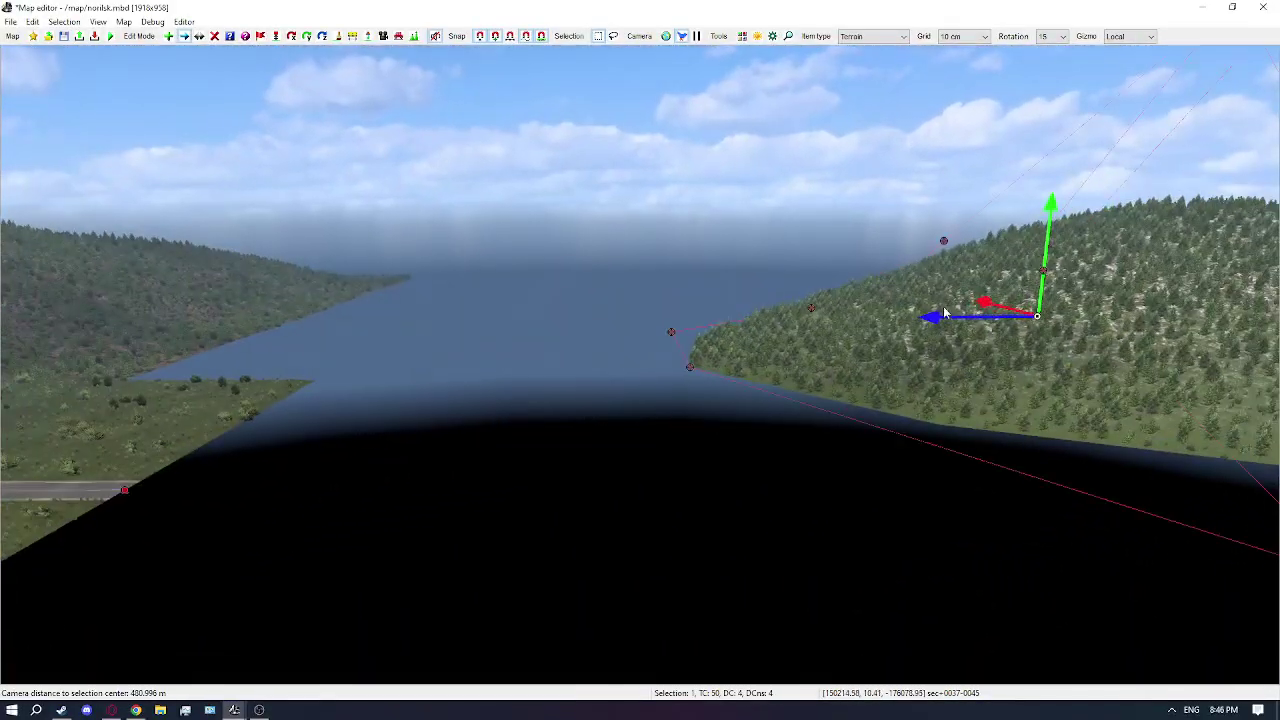
right_click_drag(471, 301, 335, 301)
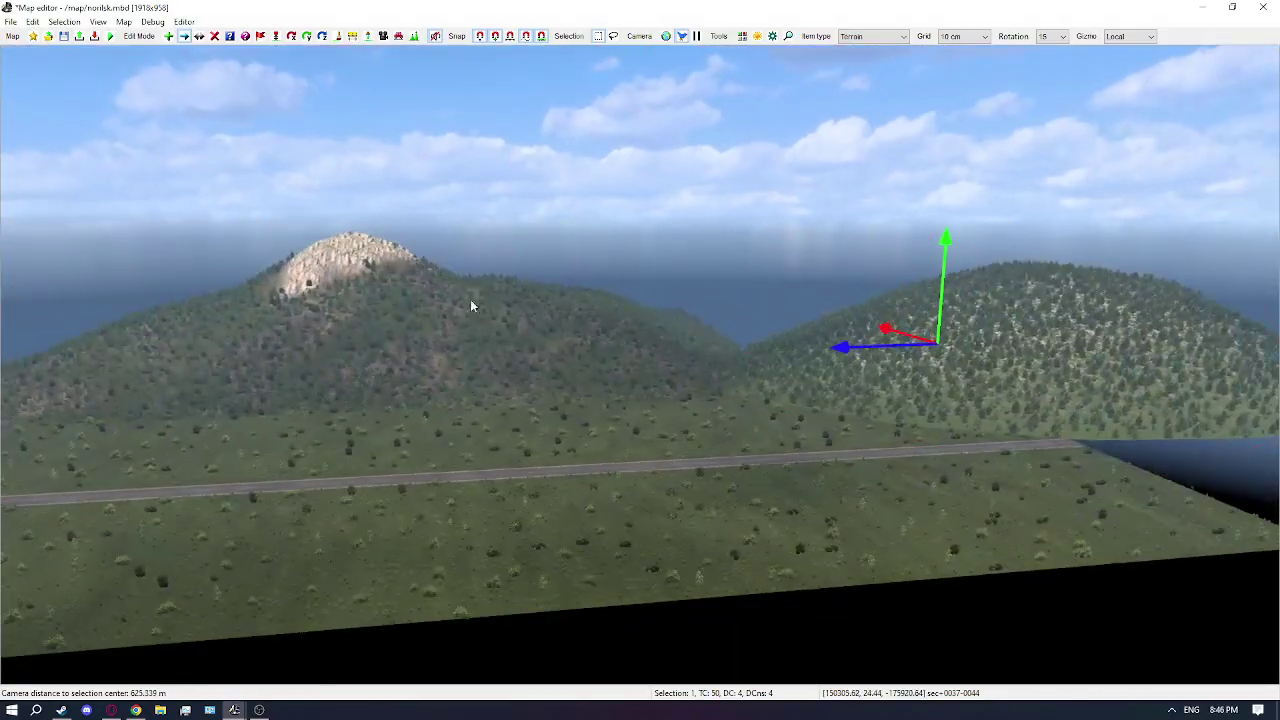
right_click_drag(560, 343, 816, 384)
scroll(817, 382, "up", 4)
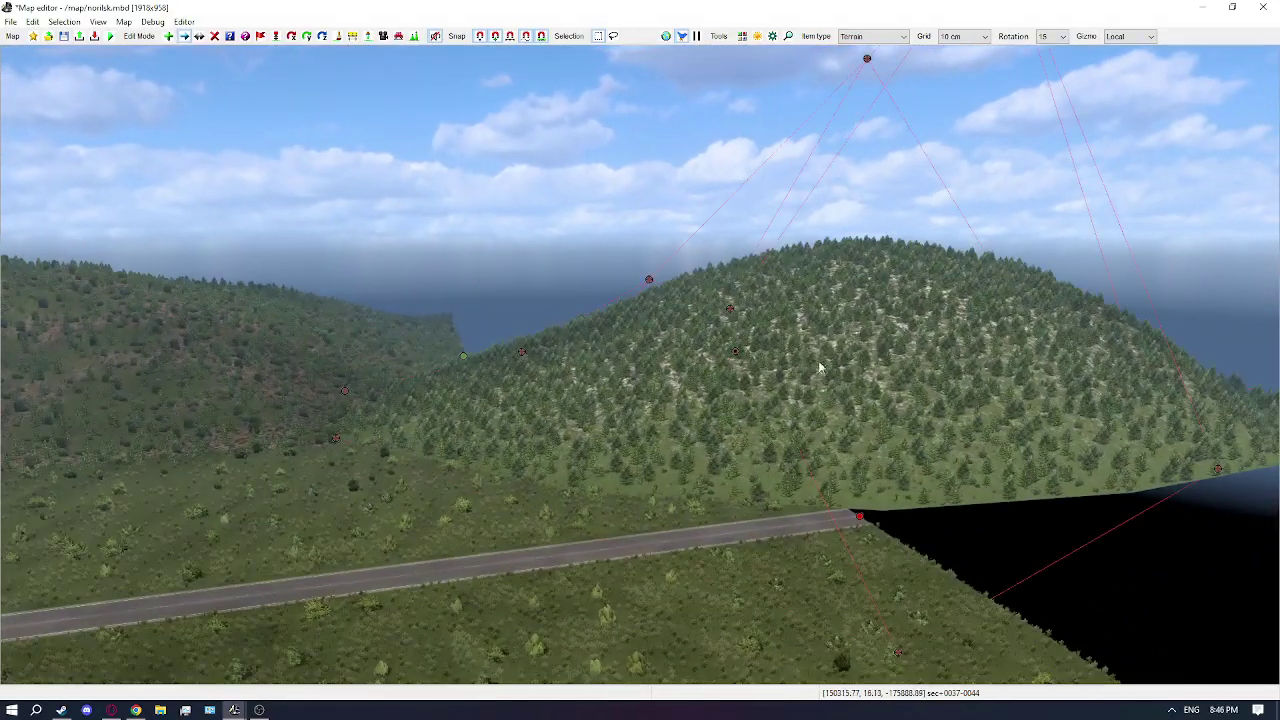
left_click_drag(726, 352, 834, 304)
key("r")
key("m")
right_click_drag(834, 304, 848, 305)
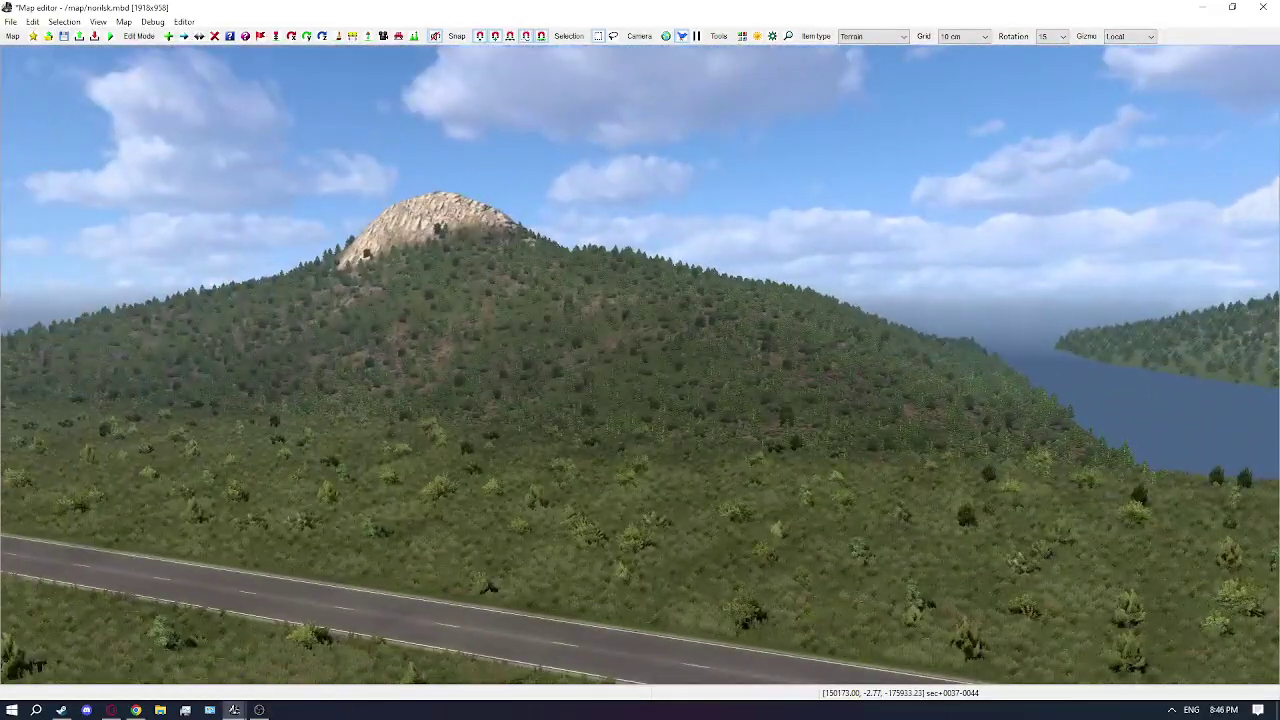
right_click_drag(640, 353, 766, 353)
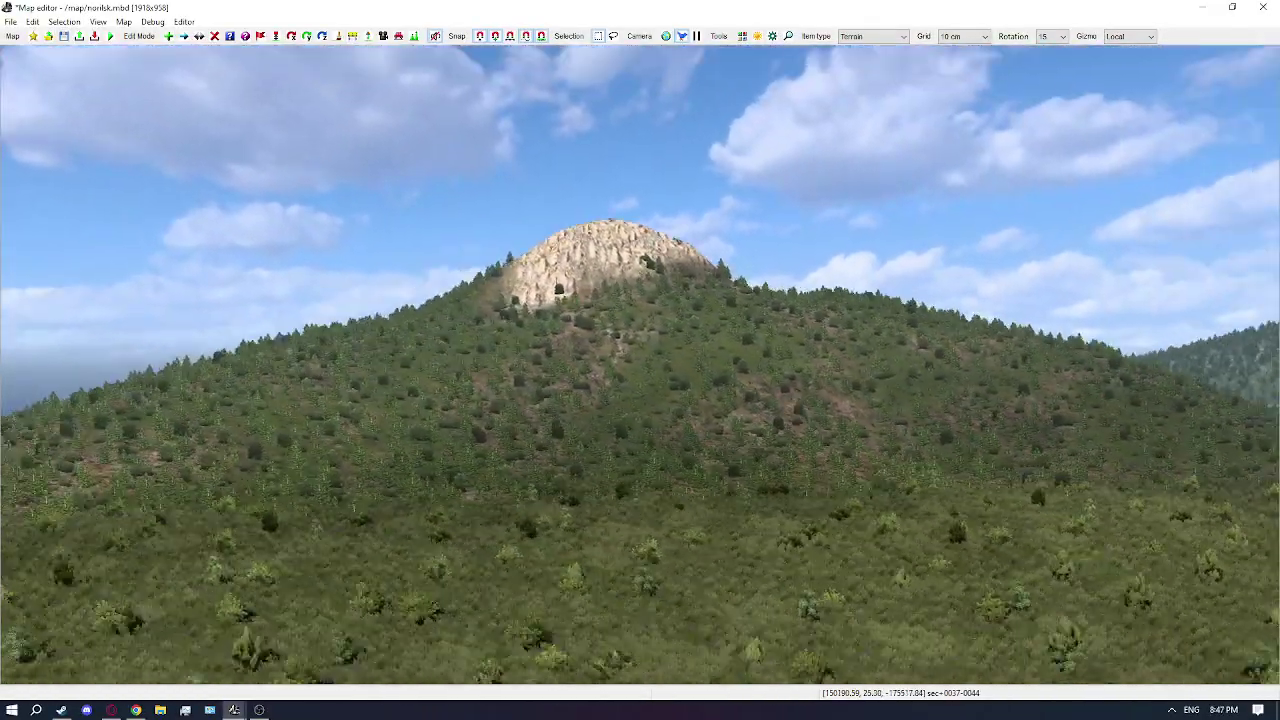
right_click_drag(130, 530, 189, 634)
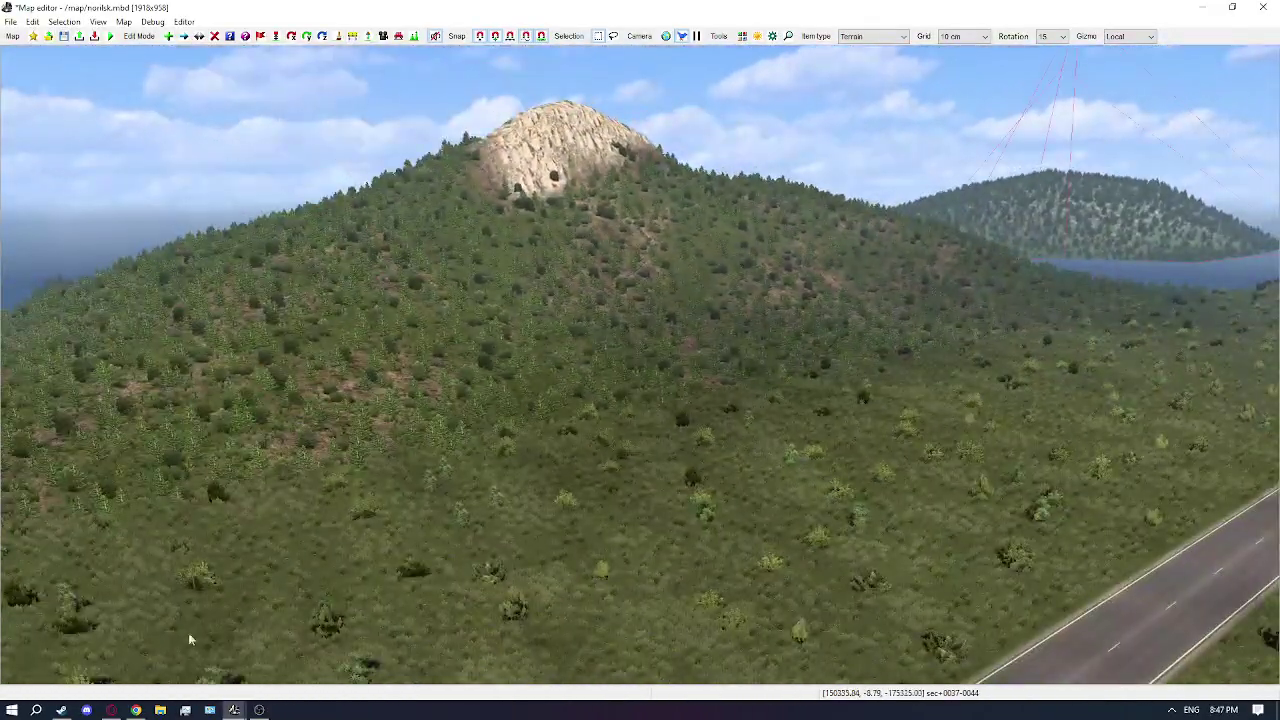